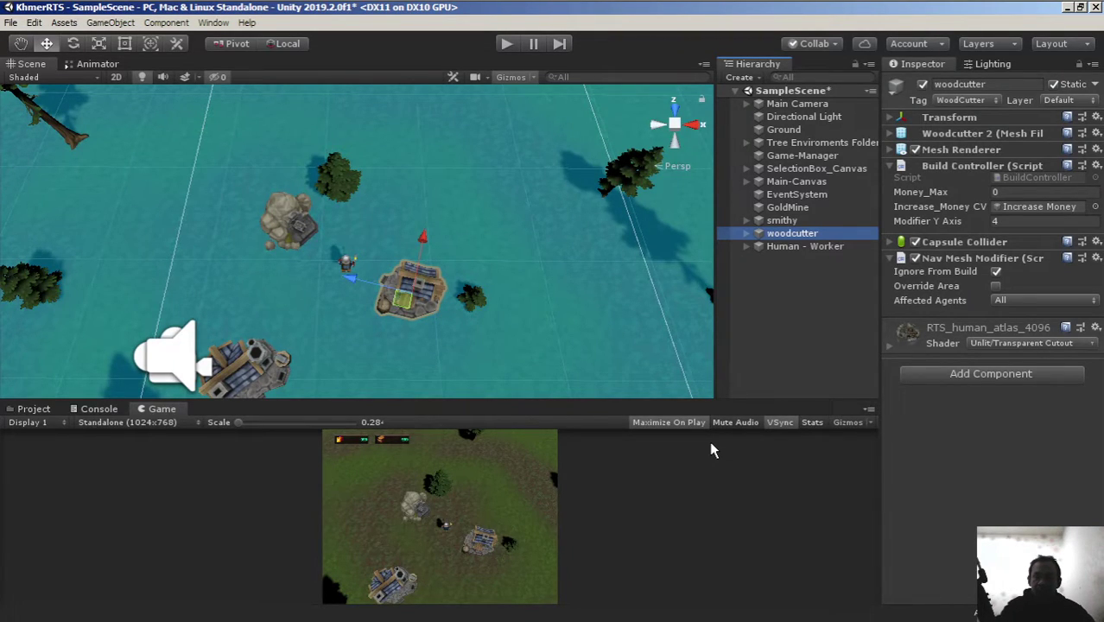
Deselect the woodcutter, then zoom and pan the Scene view to centre the village buildings
{"action": "left_click", "coordinate": [792, 307]}
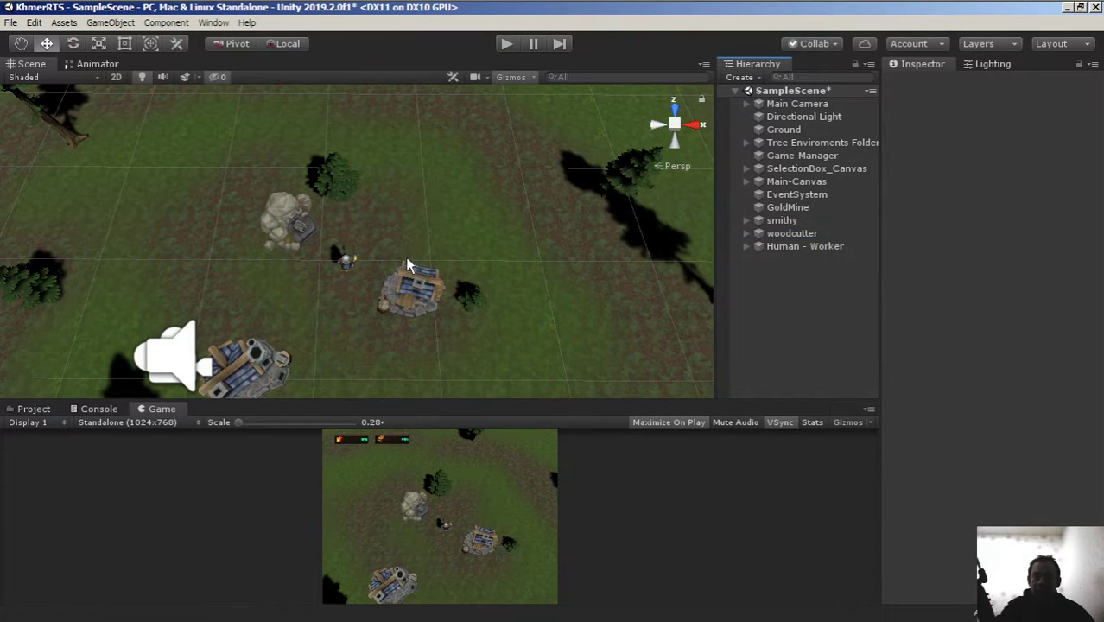
{"action": "scroll", "coordinate": [408, 266], "scroll_direction": "down", "scroll_amount": 2}
{"action": "scroll", "coordinate": [407, 266], "scroll_direction": "up", "scroll_amount": 2}
{"action": "scroll", "coordinate": [408, 266], "scroll_direction": "up", "scroll_amount": 2}
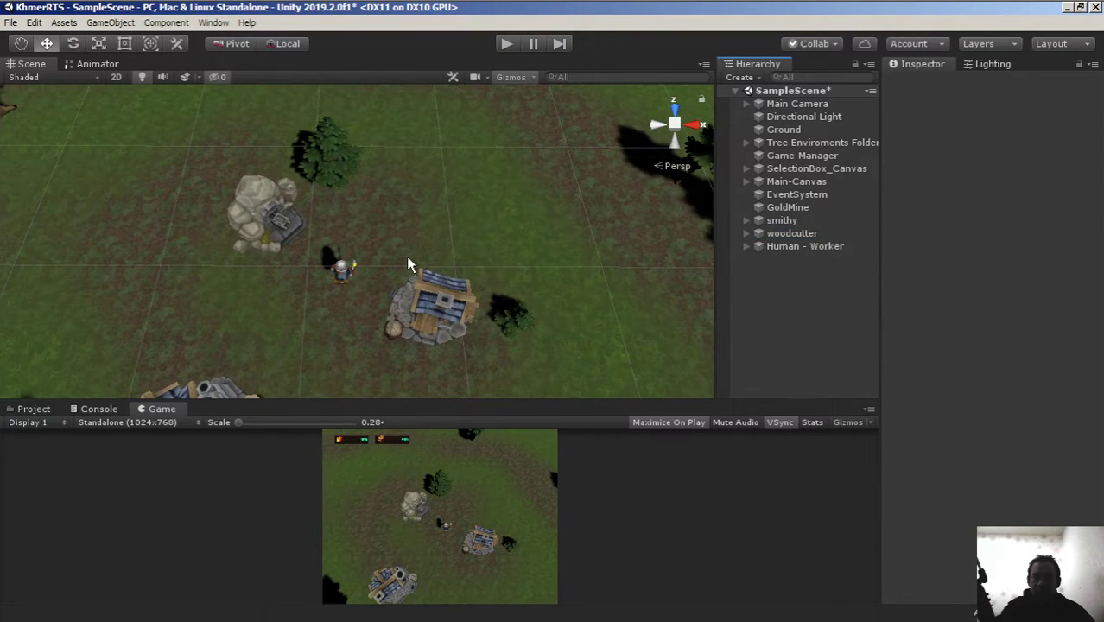
{"action": "scroll", "coordinate": [400, 259], "scroll_direction": "down", "scroll_amount": 1}
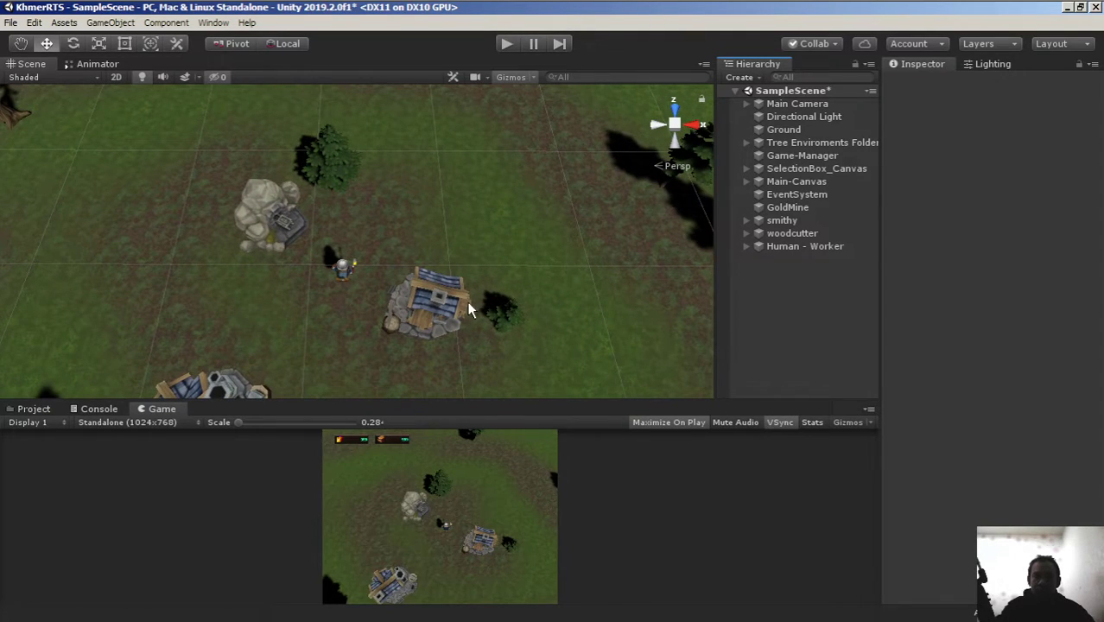
{"action": "scroll", "coordinate": [469, 304], "scroll_direction": "down", "scroll_amount": 1}
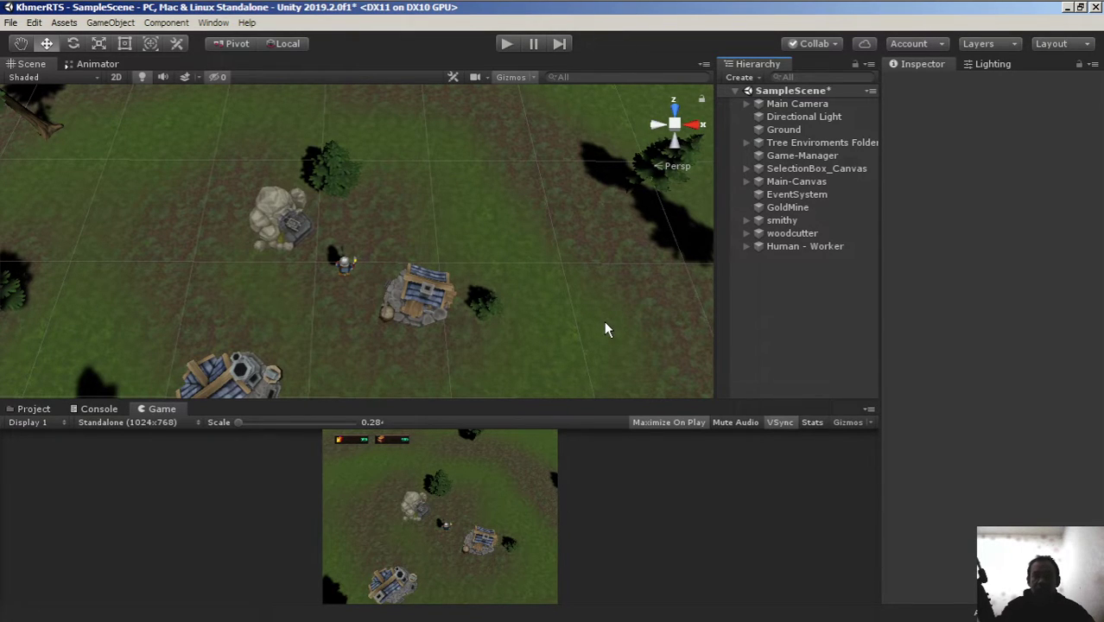
{"action": "right_click_drag", "start_coordinate": [604, 320], "coordinate": [649, 155], "text": "alt"}
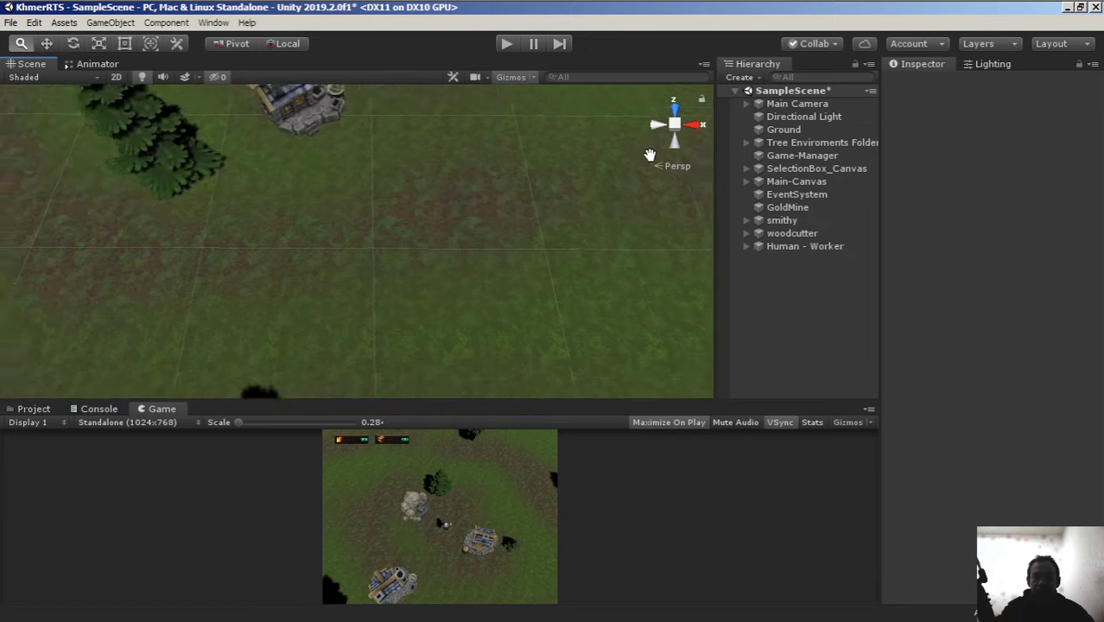
{"action": "mouse_move", "coordinate": [649, 155]}
{"action": "left_mouse_down"}
{"action": "mouse_move", "coordinate": [773, 393]}
{"action": "mouse_move", "coordinate": [627, 320]}
{"action": "mouse_move", "coordinate": [557, 311]}
{"action": "left_mouse_up"}
{"action": "middle_click_drag", "start_coordinate": [354, 273], "coordinate": [442, 240]}
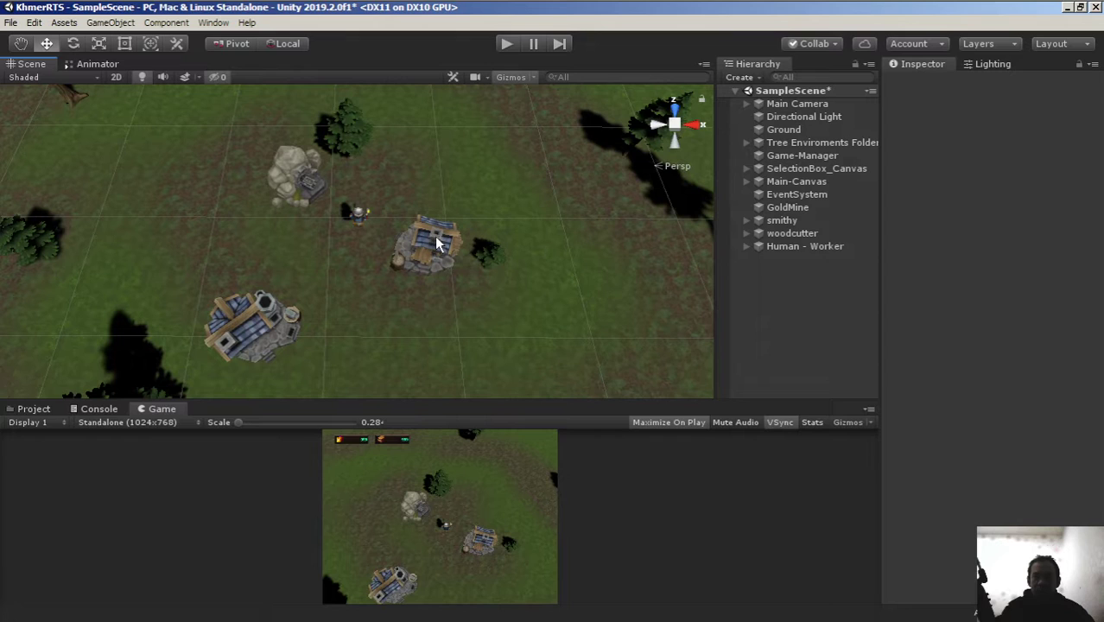
{"action": "scroll", "coordinate": [402, 240], "scroll_direction": "up", "scroll_amount": 2}
{"action": "scroll", "coordinate": [411, 268], "scroll_direction": "up", "scroll_amount": 2}
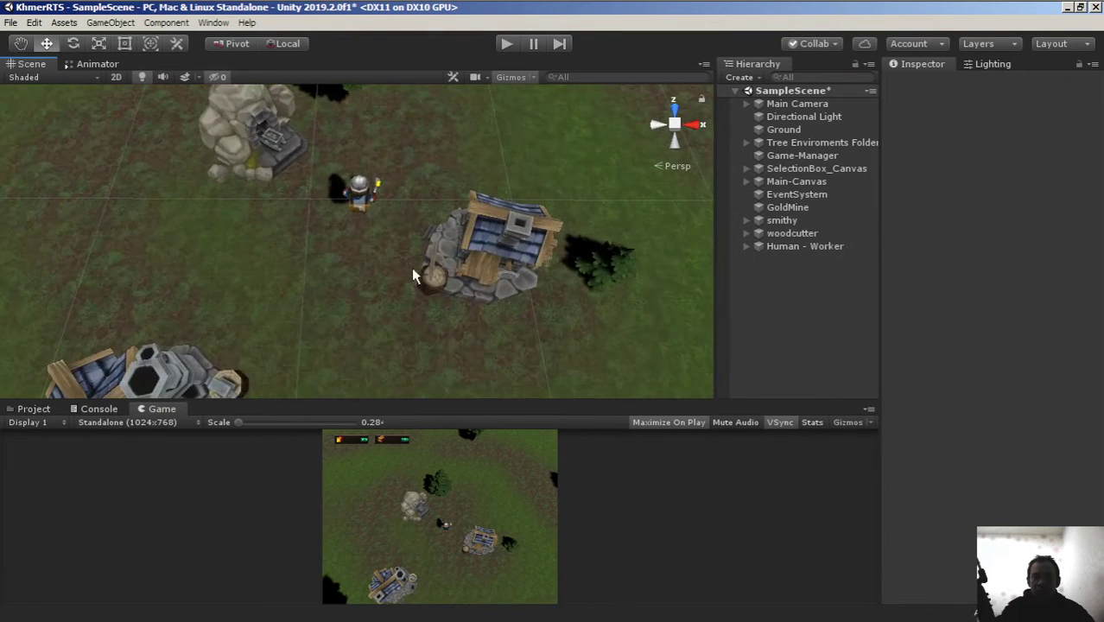
Tilt the Scene view to a low angled perspective centred on the woodcutter house
{"action": "middle_click_drag", "start_coordinate": [411, 268], "coordinate": [274, 237]}
{"action": "mouse_move", "coordinate": [274, 237]}
{"action": "right_mouse_down"}
{"action": "mouse_move", "coordinate": [291, 102]}
{"action": "mouse_move", "coordinate": [397, 139]}
{"action": "right_mouse_up"}
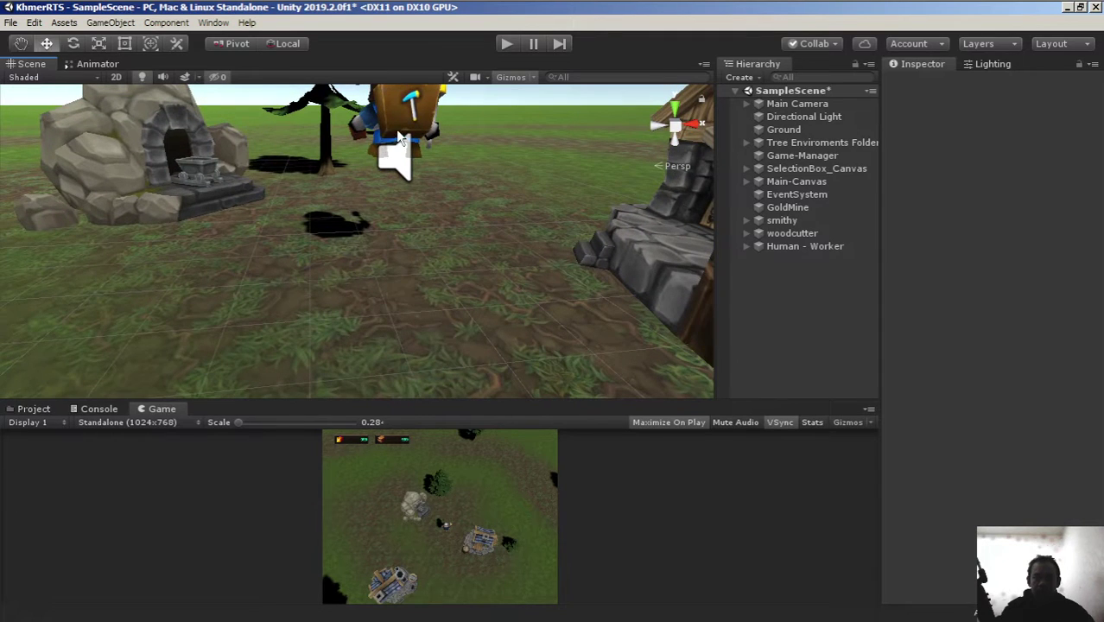
{"action": "scroll", "coordinate": [357, 252], "scroll_direction": "down", "scroll_amount": 3}
{"action": "scroll", "coordinate": [383, 244], "scroll_direction": "down", "scroll_amount": 3}
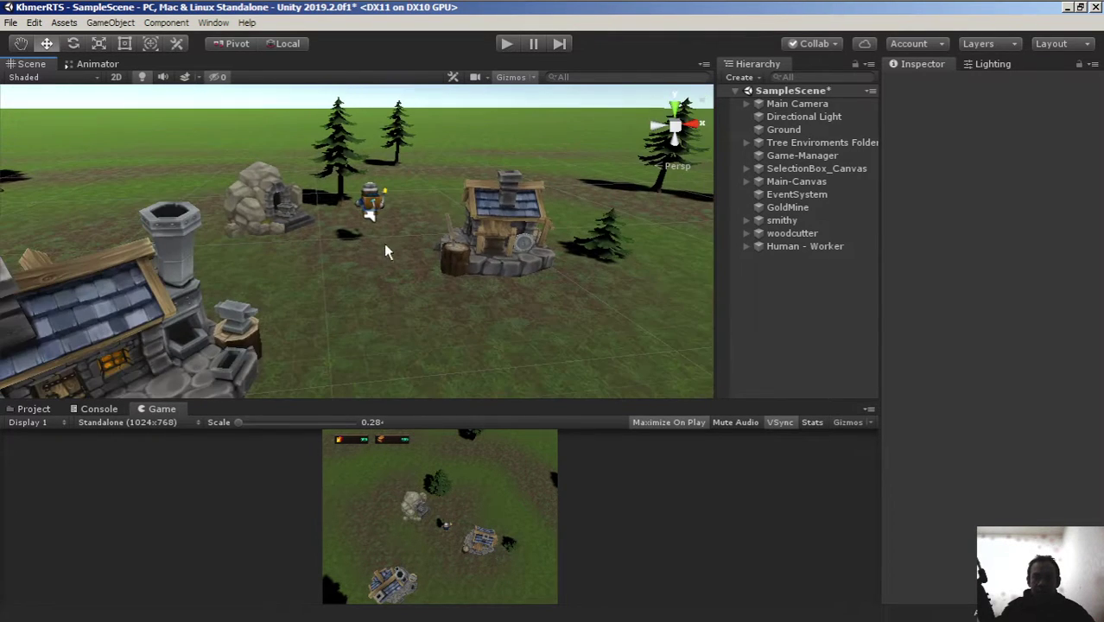
{"action": "scroll", "coordinate": [388, 246], "scroll_direction": "down", "scroll_amount": 2}
{"action": "scroll", "coordinate": [405, 251], "scroll_direction": "down", "scroll_amount": 2}
{"action": "scroll", "coordinate": [415, 246], "scroll_direction": "up", "scroll_amount": 2}
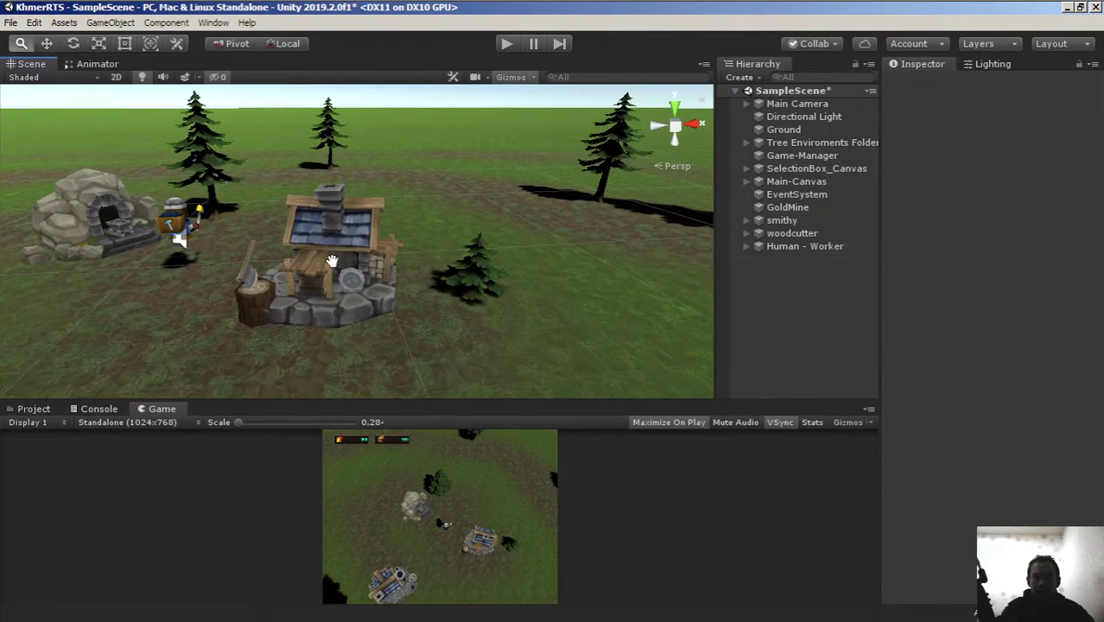
{"action": "scroll", "coordinate": [502, 199], "scroll_direction": "up", "scroll_amount": 5}
{"action": "scroll", "coordinate": [502, 200], "scroll_direction": "down", "scroll_amount": 4}
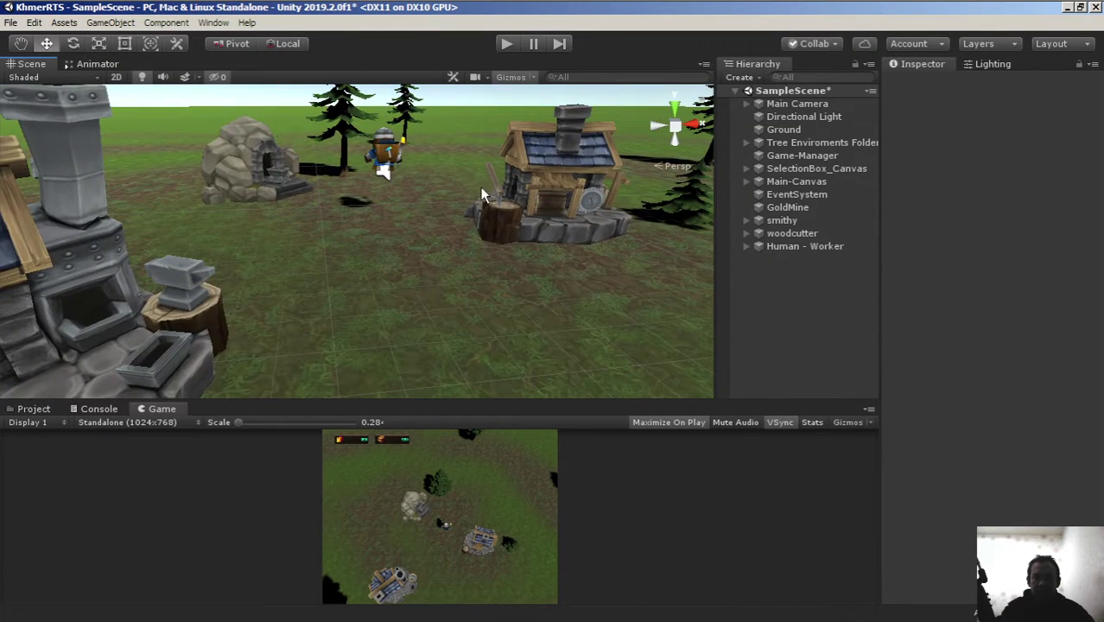
{"action": "middle_click_drag", "start_coordinate": [481, 191], "coordinate": [410, 292]}
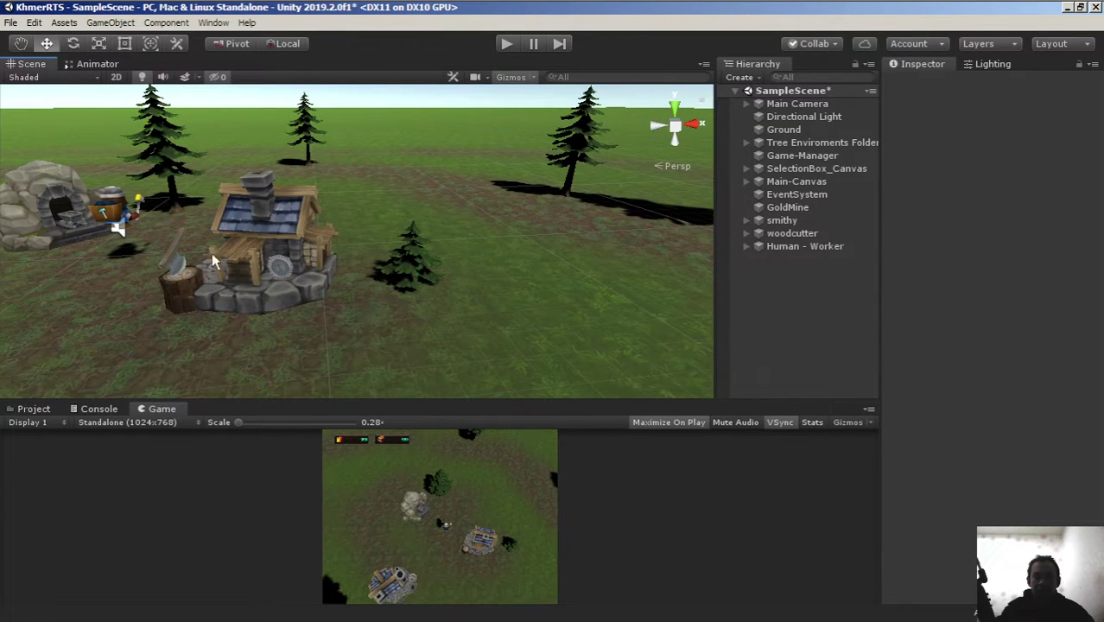
{"action": "middle_click_drag", "start_coordinate": [344, 275], "coordinate": [331, 249]}
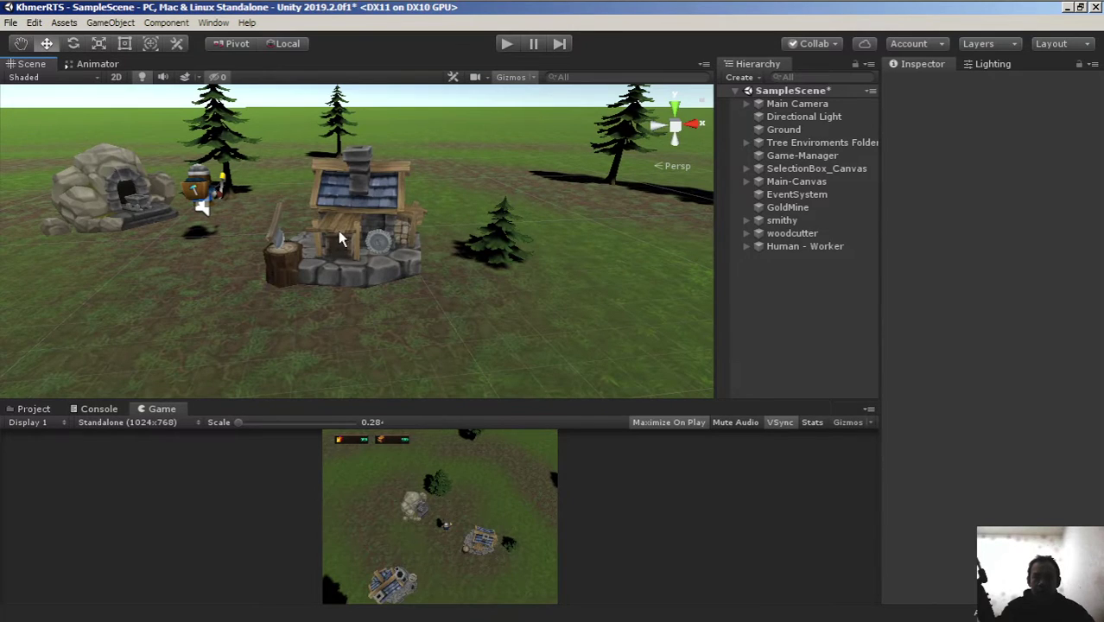
Create a UI Canvas under the woodcutter object and name it 'Green Spawn'
{"action": "left_click", "coordinate": [793, 234]}
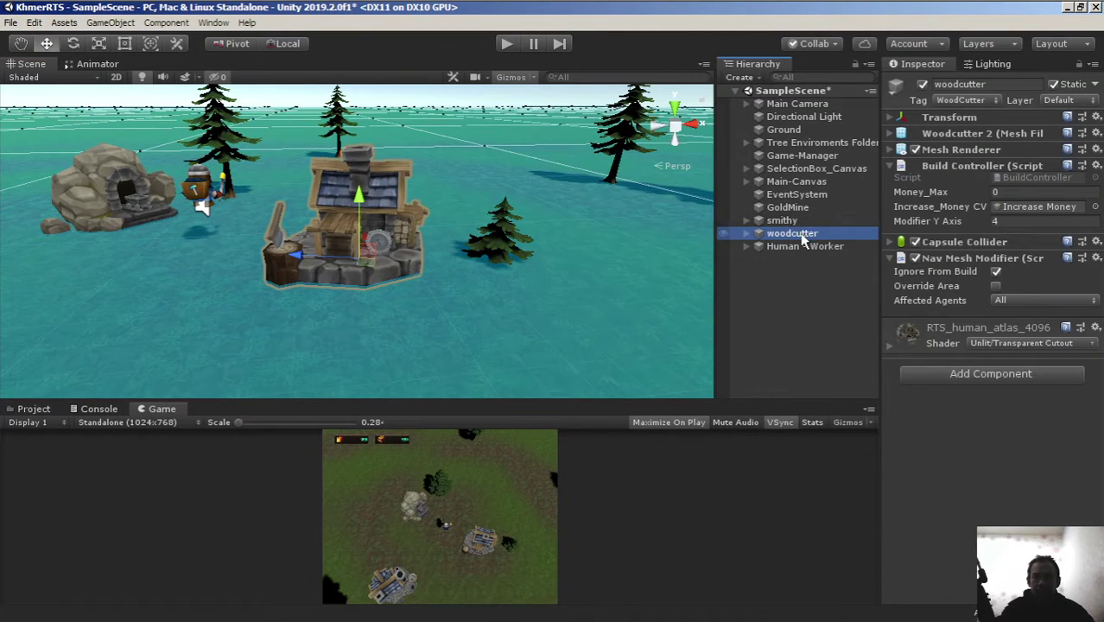
{"action": "right_click", "coordinate": [793, 238]}
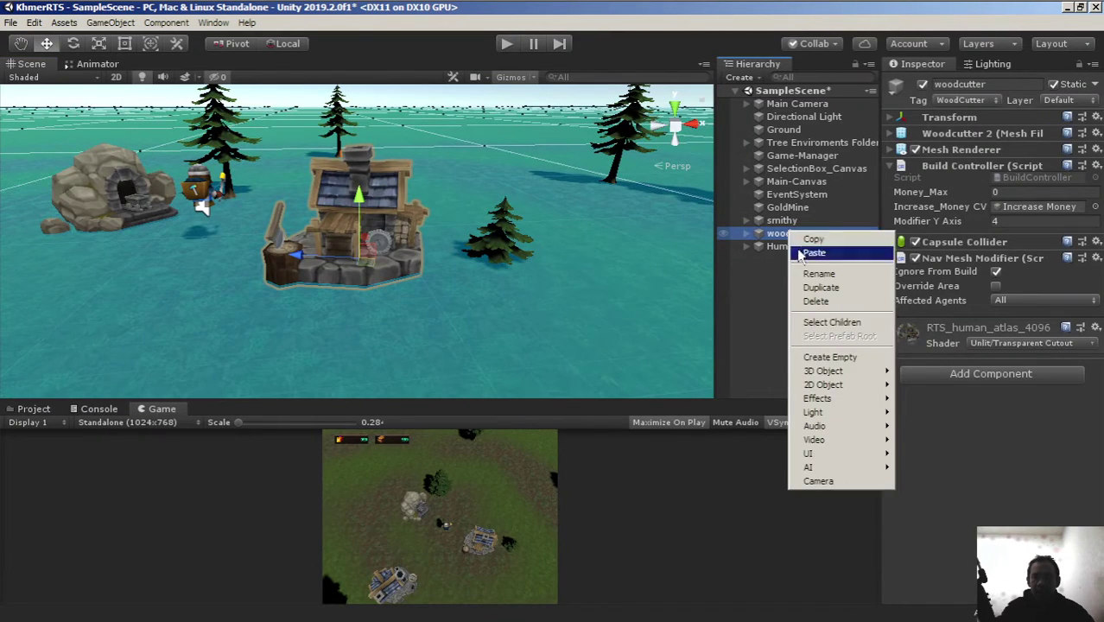
{"action": "mouse_move", "coordinate": [850, 455]}
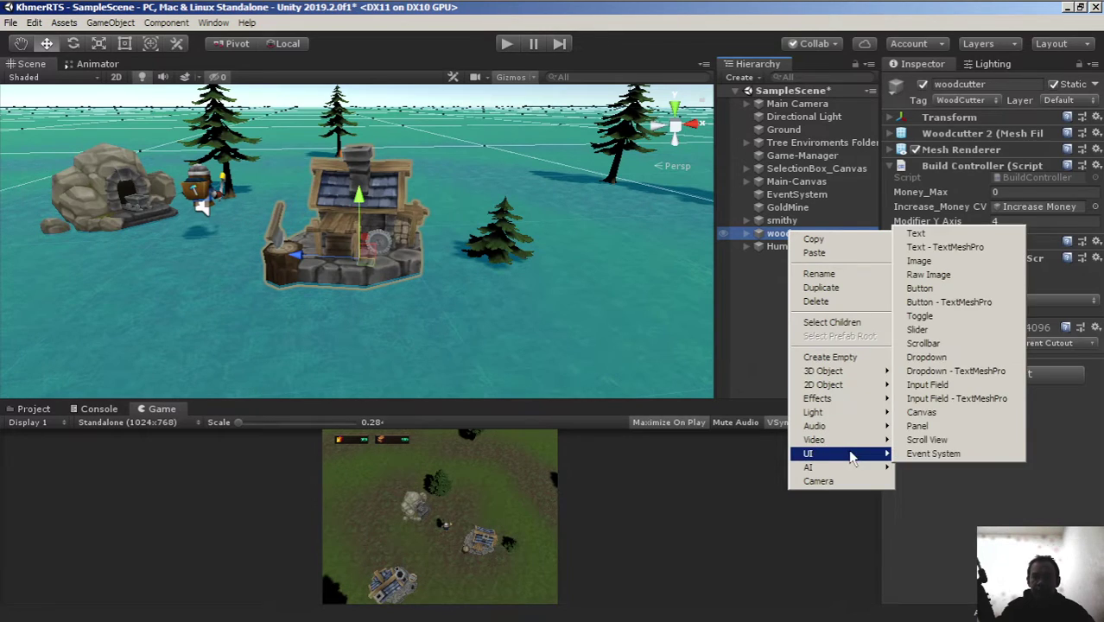
{"action": "left_click", "coordinate": [920, 411]}
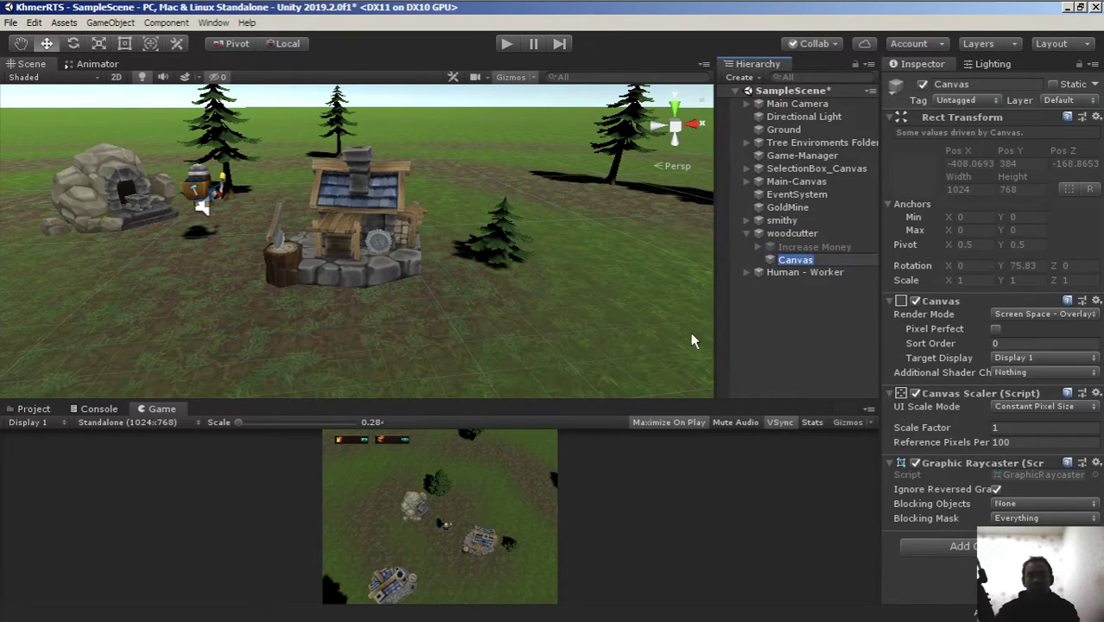
{"action": "type", "text": "Green"}
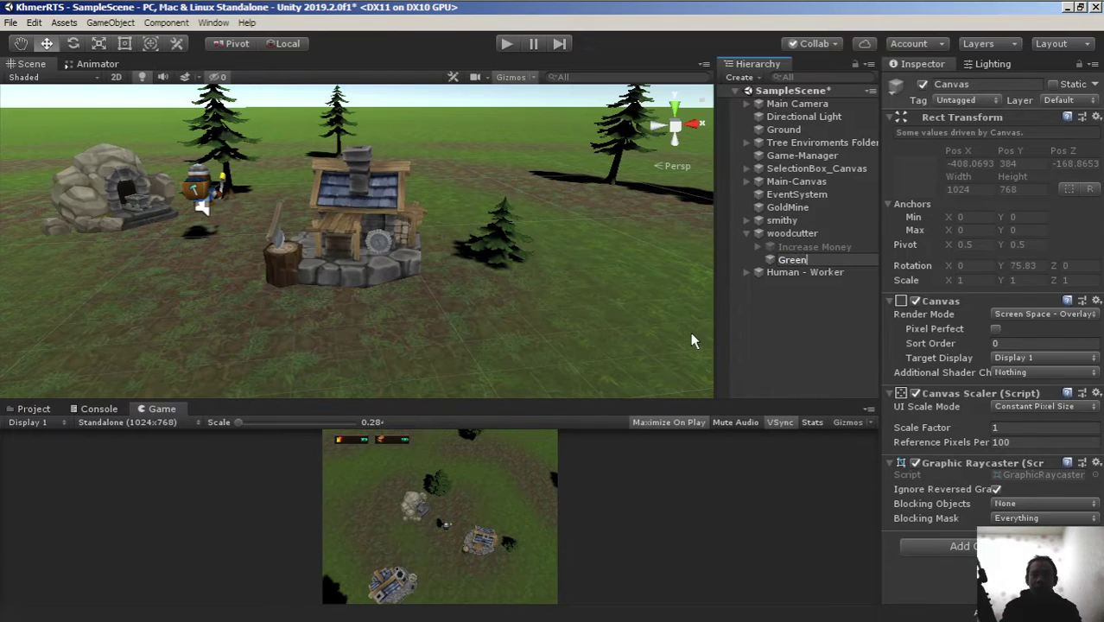
{"action": "type", "text": " Spawn"}
{"action": "key", "text": "Return"}
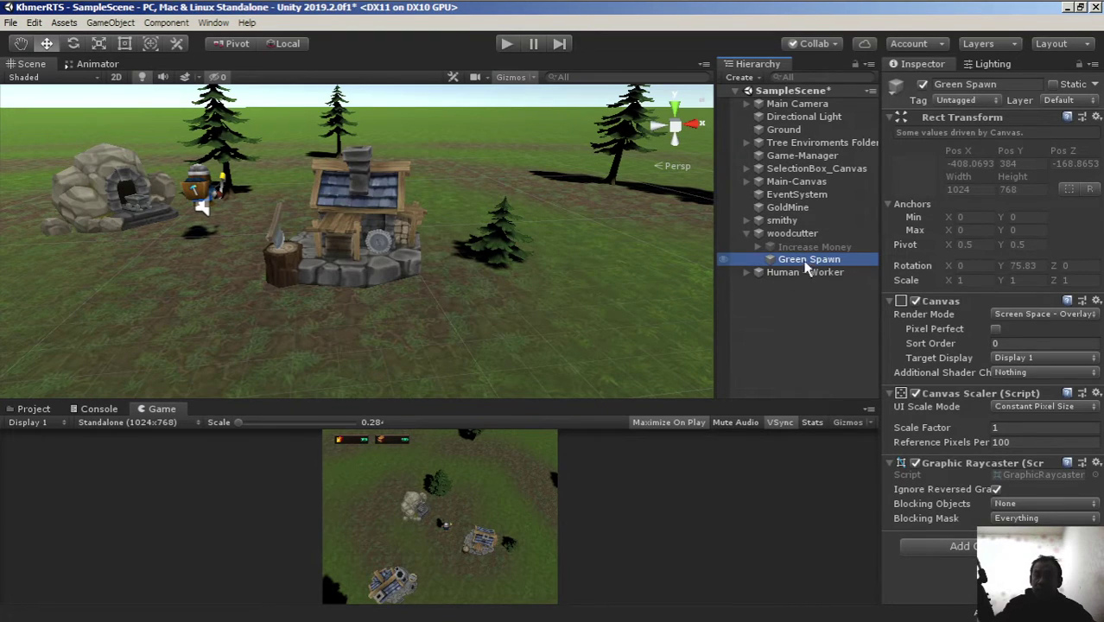
Switch the Green Spawn canvas render mode to World Space
{"action": "left_click", "coordinate": [896, 118]}
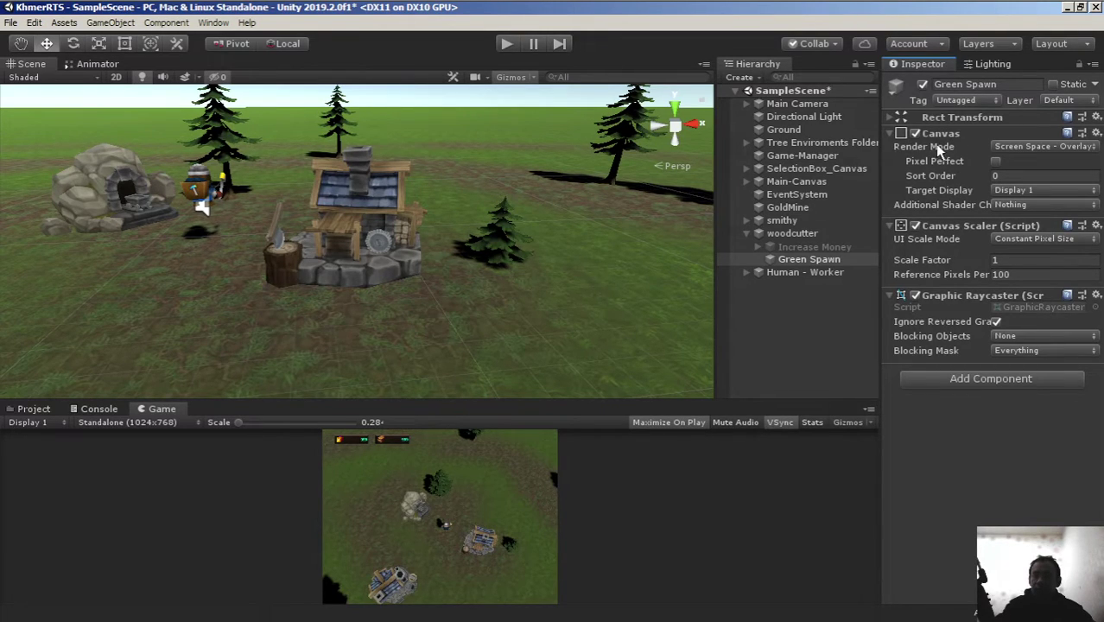
{"action": "left_click", "coordinate": [1033, 143]}
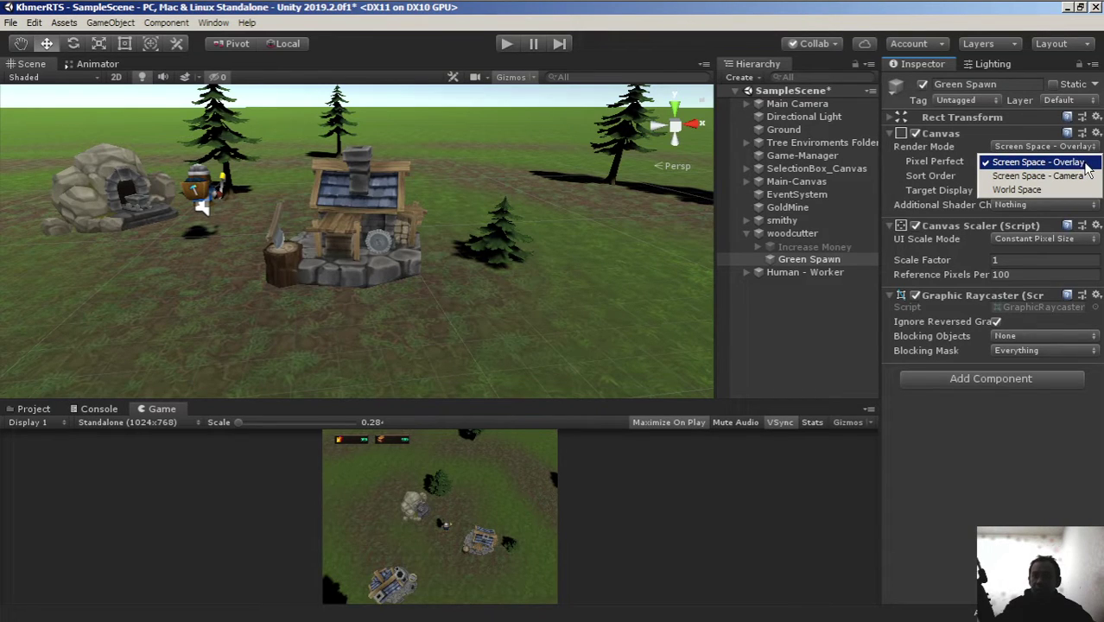
{"action": "left_click", "coordinate": [1027, 189]}
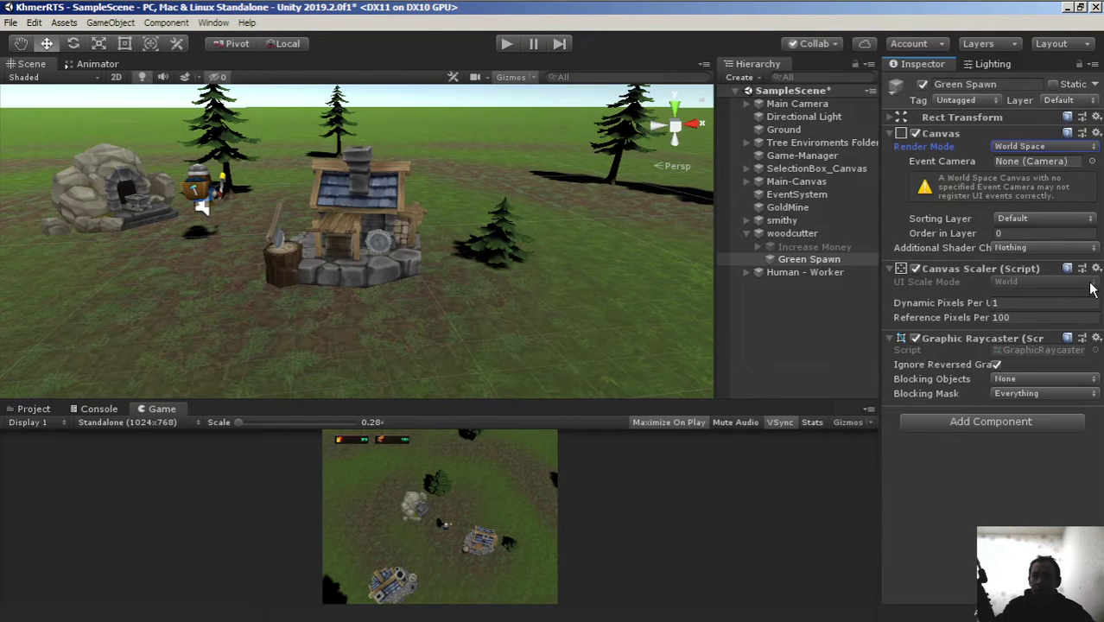
Reset Green Spawn's Rect Transform to defaults: position 0,0,0 and size 100×100
{"action": "left_click", "coordinate": [890, 135]}
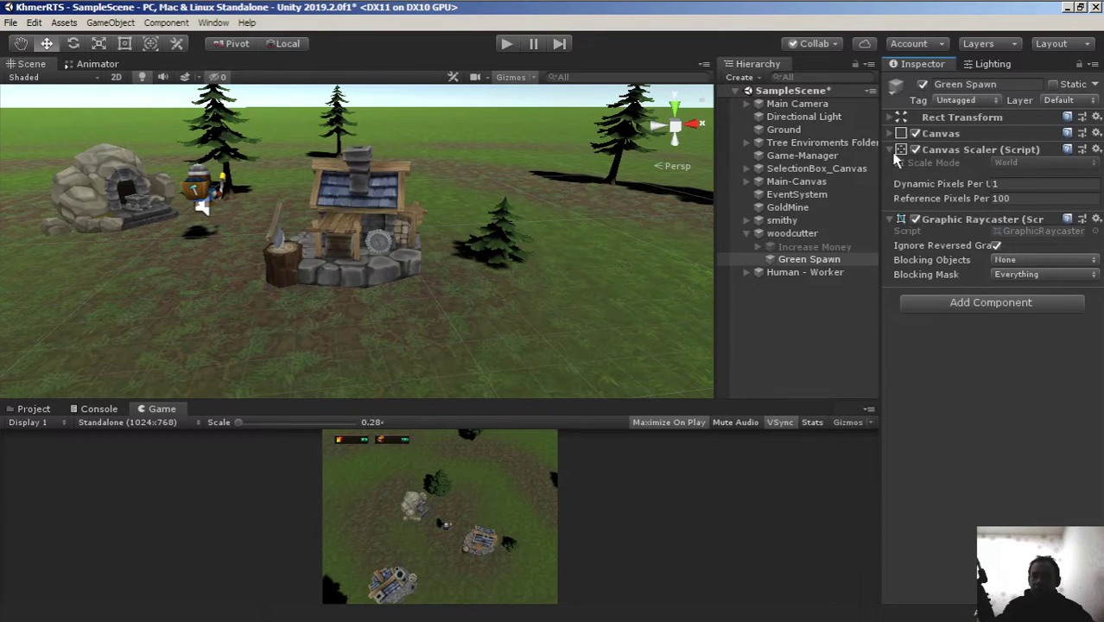
{"action": "left_click", "coordinate": [890, 150]}
{"action": "left_click", "coordinate": [890, 166]}
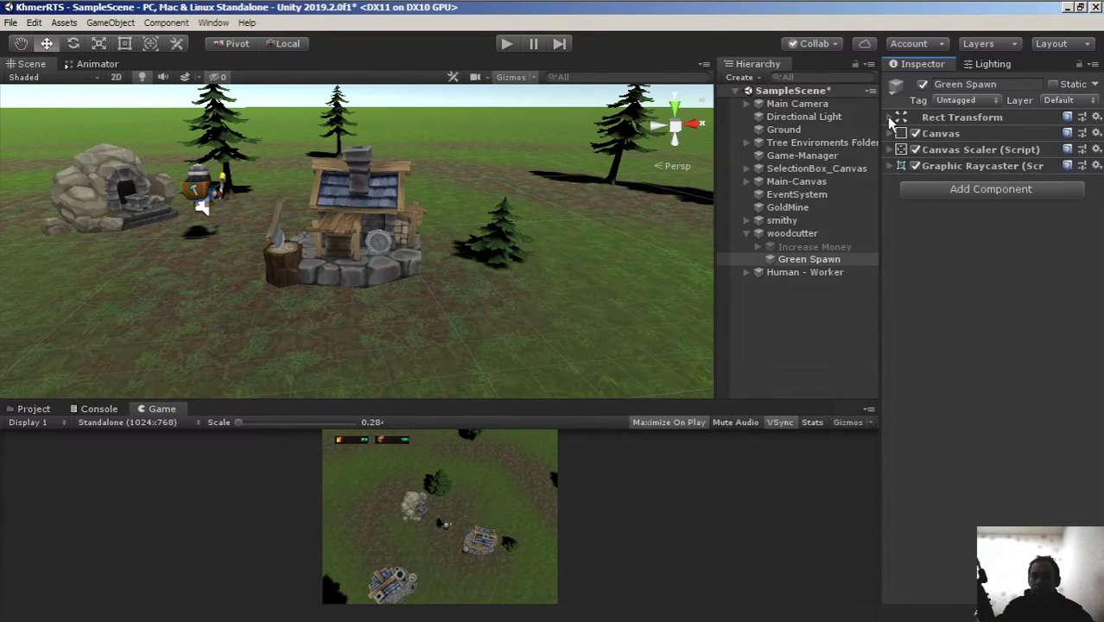
{"action": "left_click", "coordinate": [889, 118]}
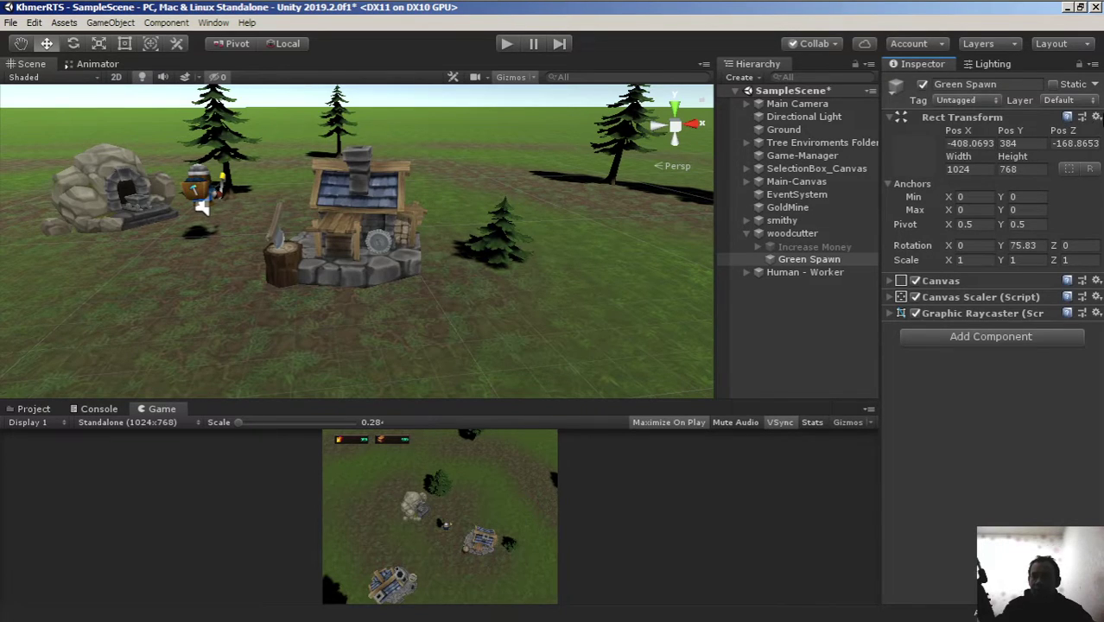
{"action": "left_click", "coordinate": [1097, 120]}
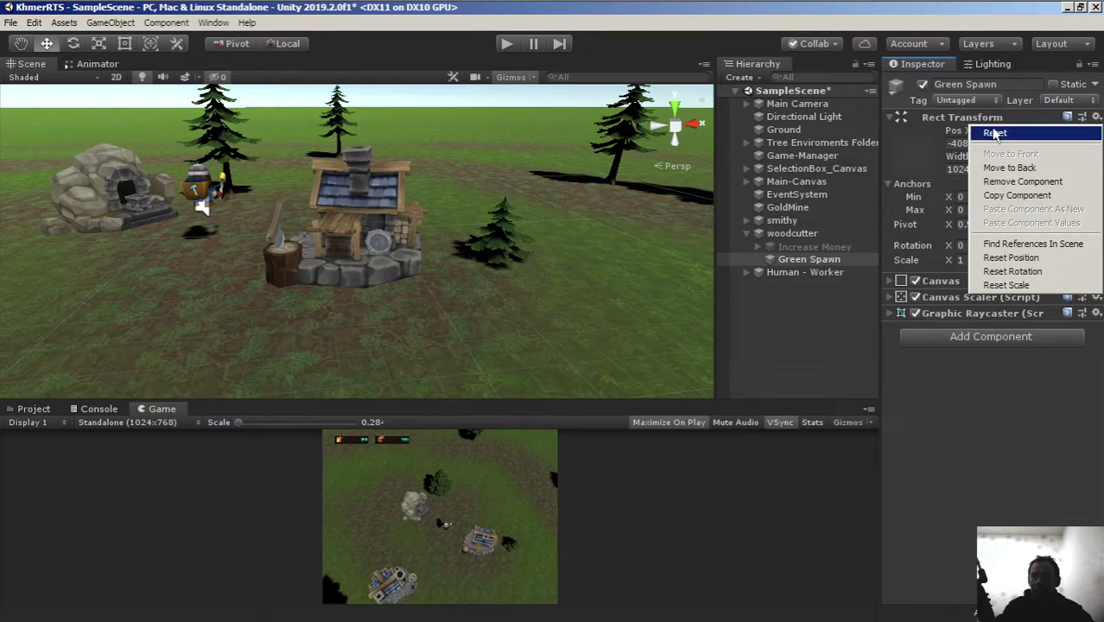
{"action": "left_click", "coordinate": [1028, 137]}
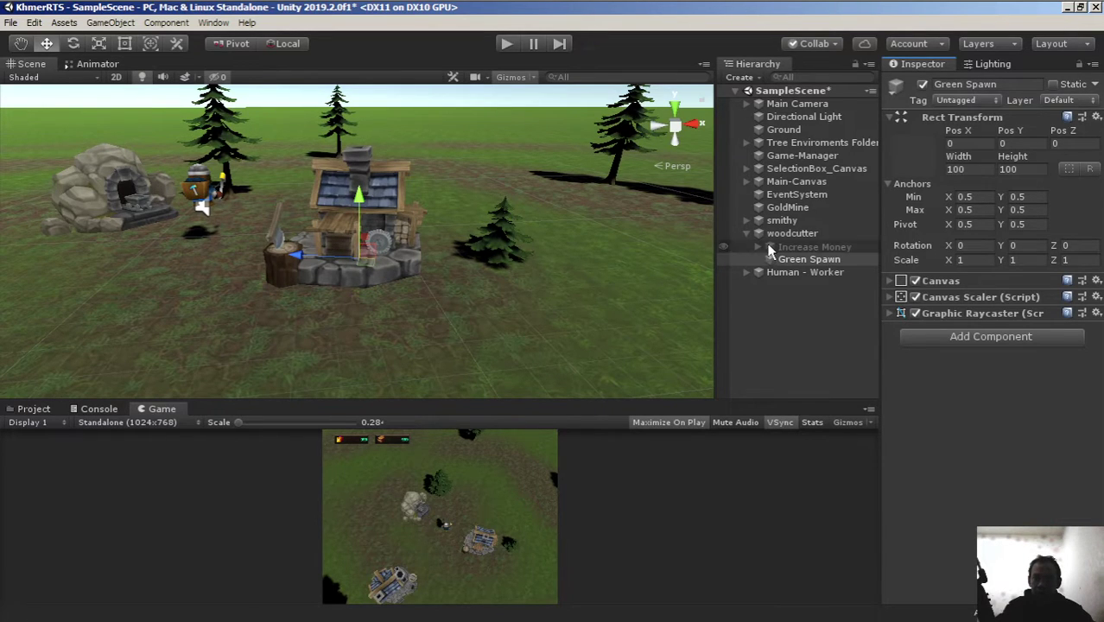
{"action": "scroll", "coordinate": [441, 234], "scroll_direction": "down", "scroll_amount": 5}
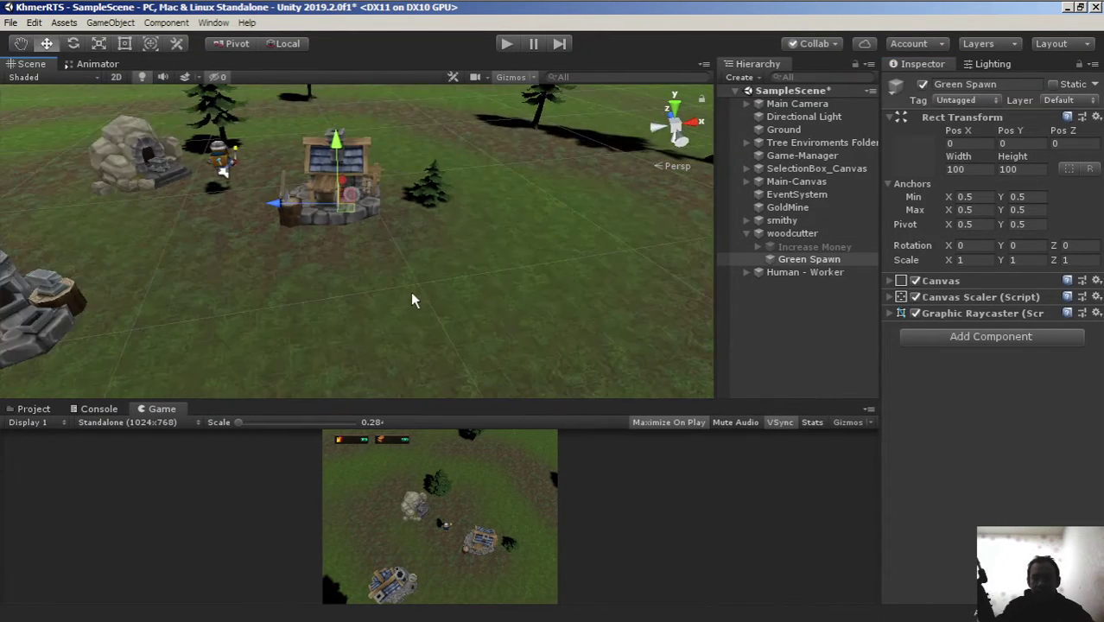
{"action": "mouse_move", "coordinate": [444, 345]}
{"action": "left_mouse_down", "text": "alt"}
{"action": "mouse_move", "coordinate": [342, 206]}
{"action": "mouse_move", "coordinate": [784, 235]}
{"action": "mouse_move", "coordinate": [328, 346]}
{"action": "left_mouse_up", "text": "alt"}
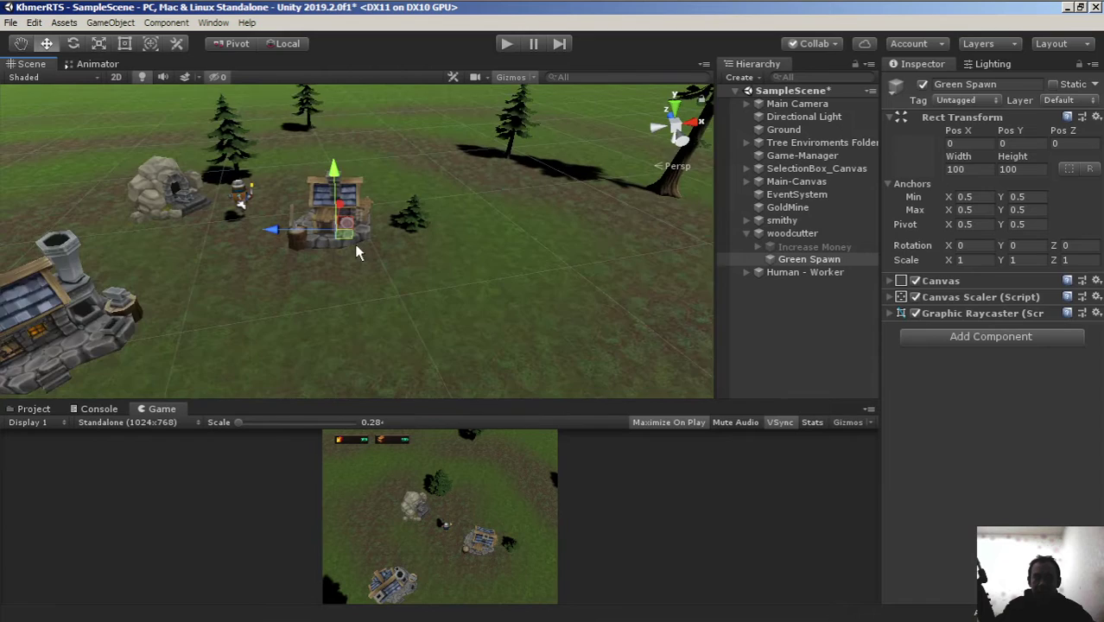
{"action": "mouse_move", "coordinate": [328, 346]}
{"action": "left_mouse_down", "text": "alt"}
{"action": "mouse_move", "coordinate": [386, 234]}
{"action": "mouse_move", "coordinate": [406, 252]}
{"action": "left_mouse_up", "text": "alt"}
{"action": "scroll", "coordinate": [421, 248], "scroll_direction": "up", "scroll_amount": 2}
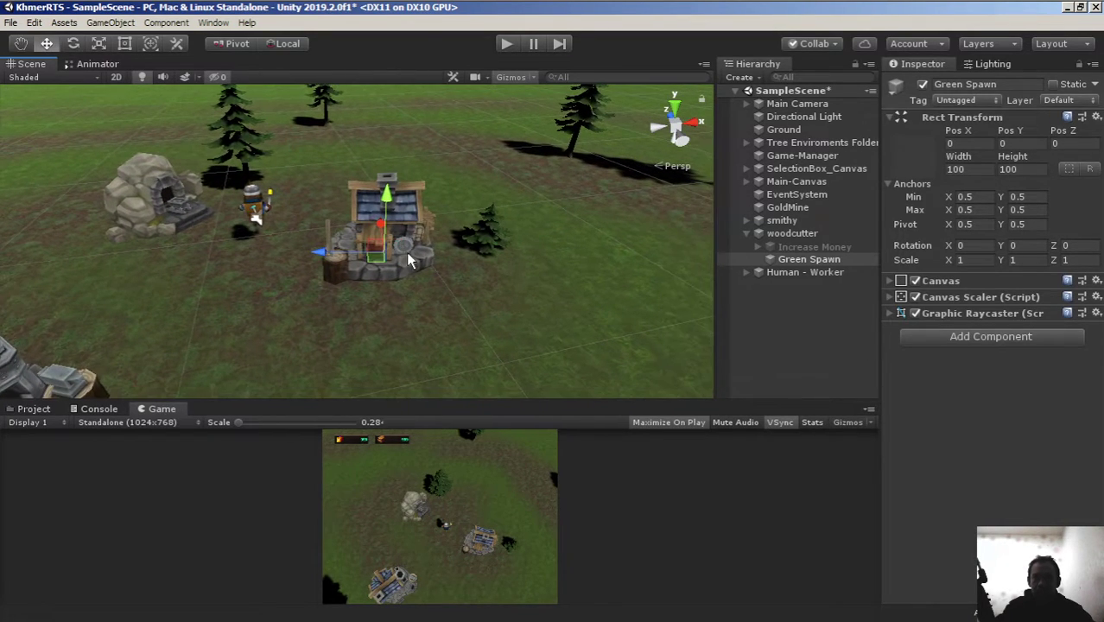
Add a UI Panel with a white Background image under the Green Spawn canvas
{"action": "right_click", "coordinate": [813, 262]}
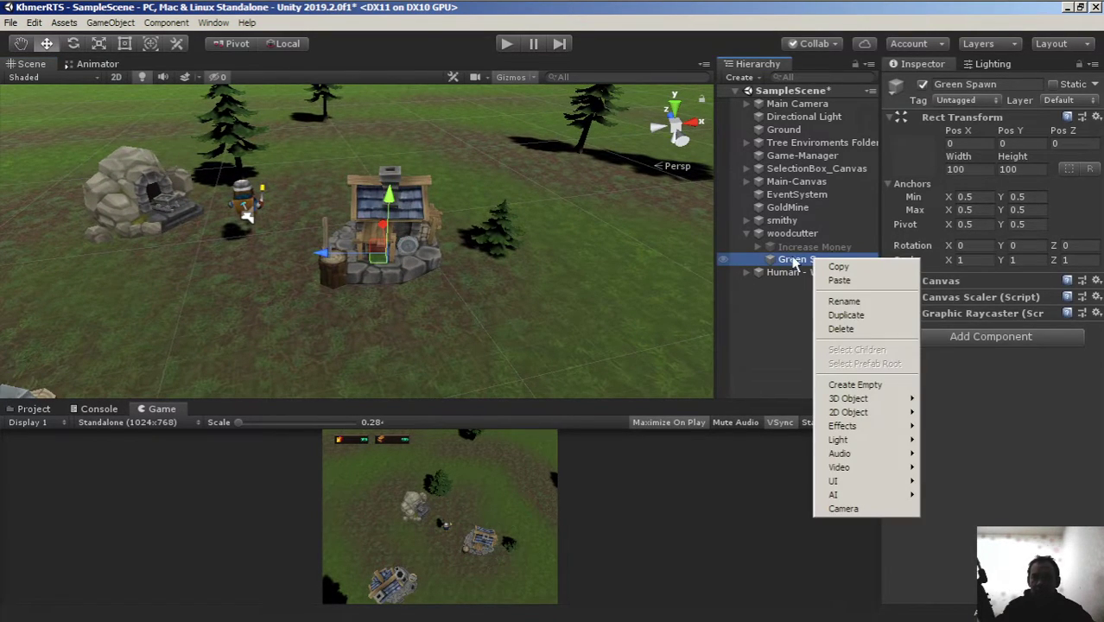
{"action": "mouse_move", "coordinate": [863, 481]}
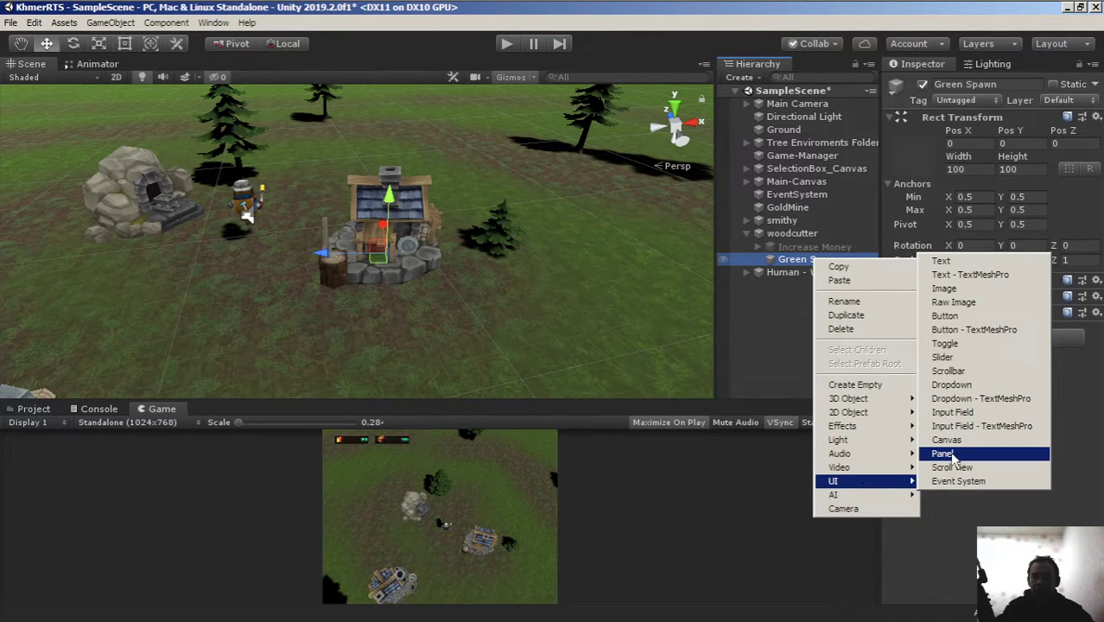
{"action": "left_click", "coordinate": [953, 455]}
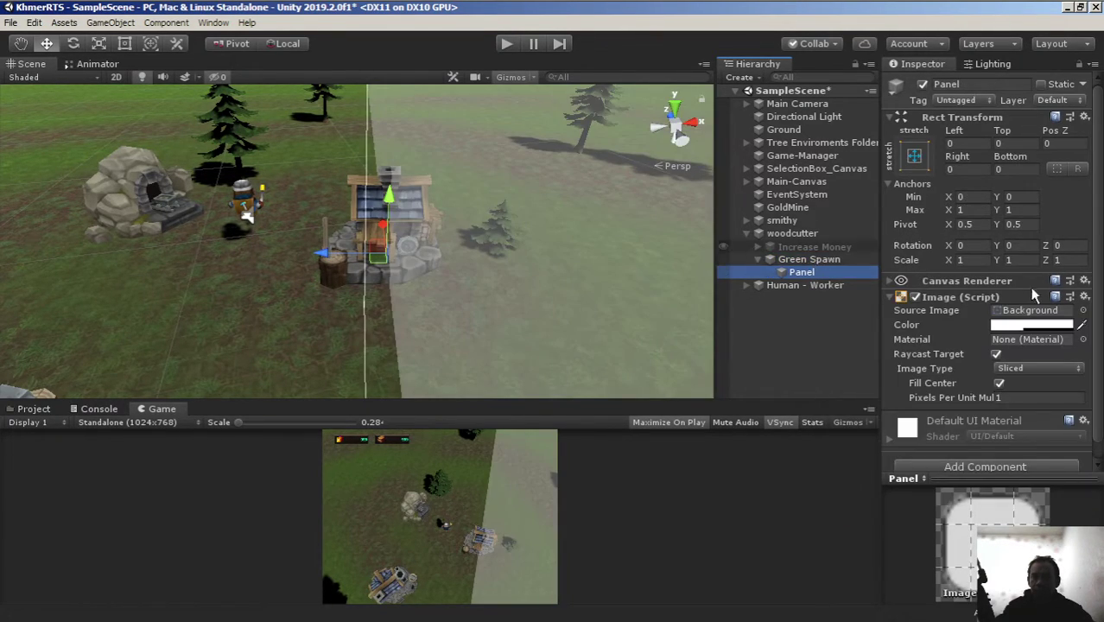
{"action": "scroll", "coordinate": [1031, 289], "scroll_direction": "down", "scroll_amount": 1}
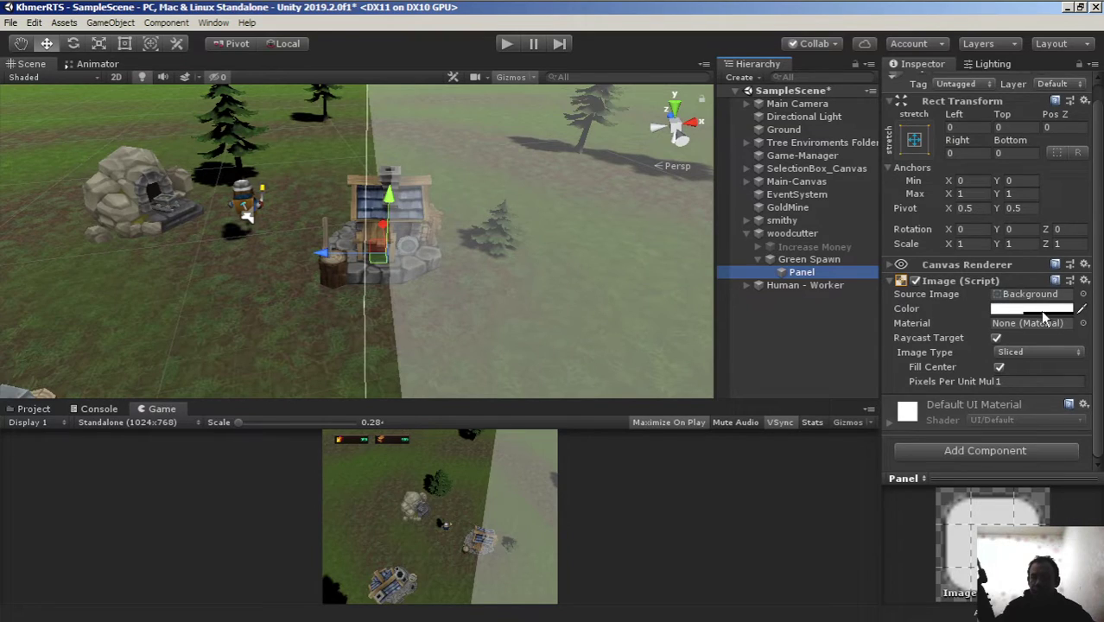
Set the Panel's Image colour to fully opaque bright green, hex 23FF00 with alpha 255
{"action": "left_click", "coordinate": [1030, 309]}
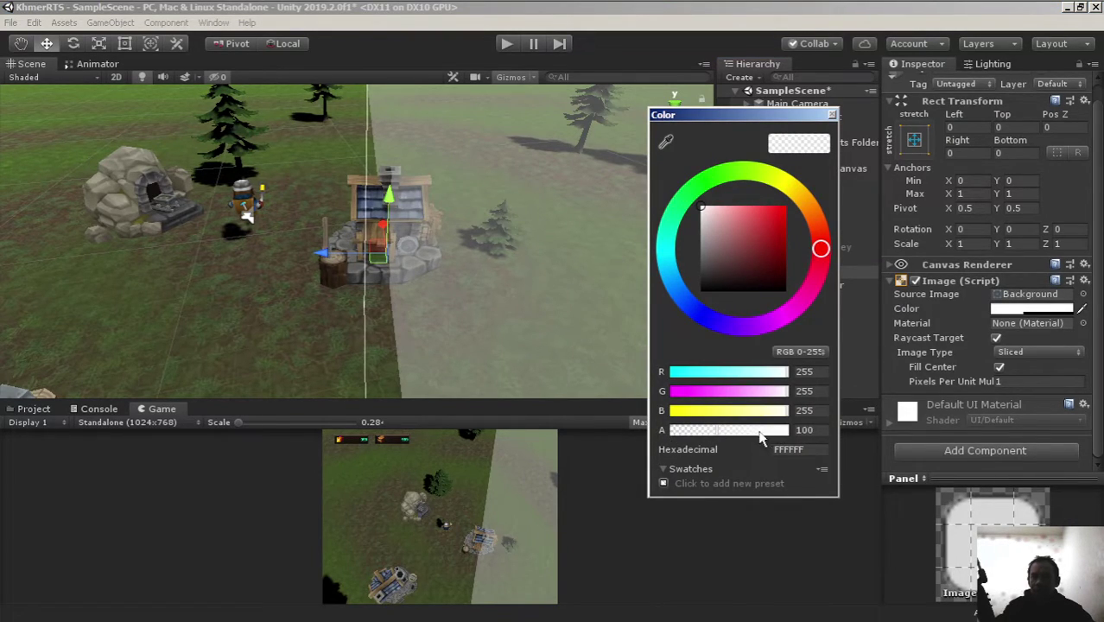
{"action": "left_click_drag", "start_coordinate": [760, 432], "coordinate": [782, 432]}
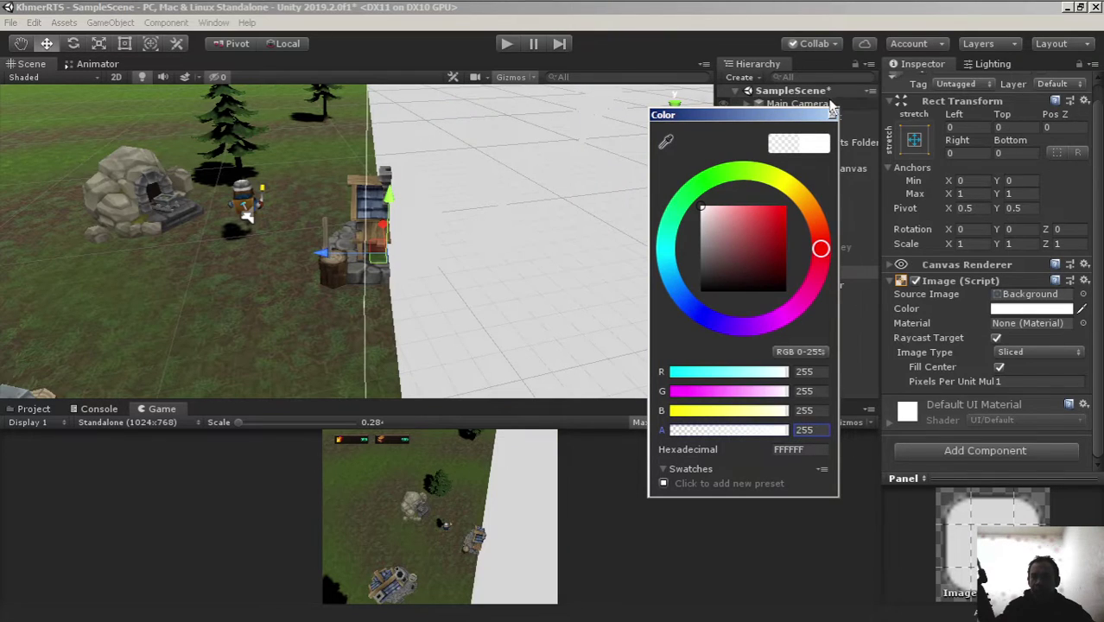
{"action": "left_click_drag", "start_coordinate": [775, 259], "coordinate": [814, 184]}
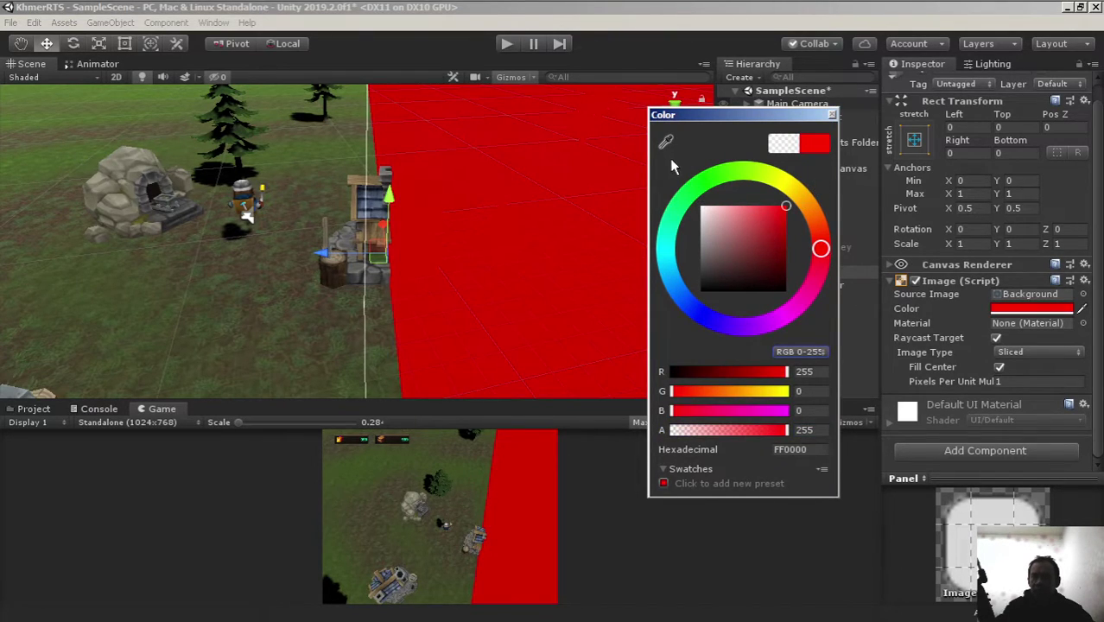
{"action": "left_click_drag", "start_coordinate": [730, 179], "coordinate": [715, 178]}
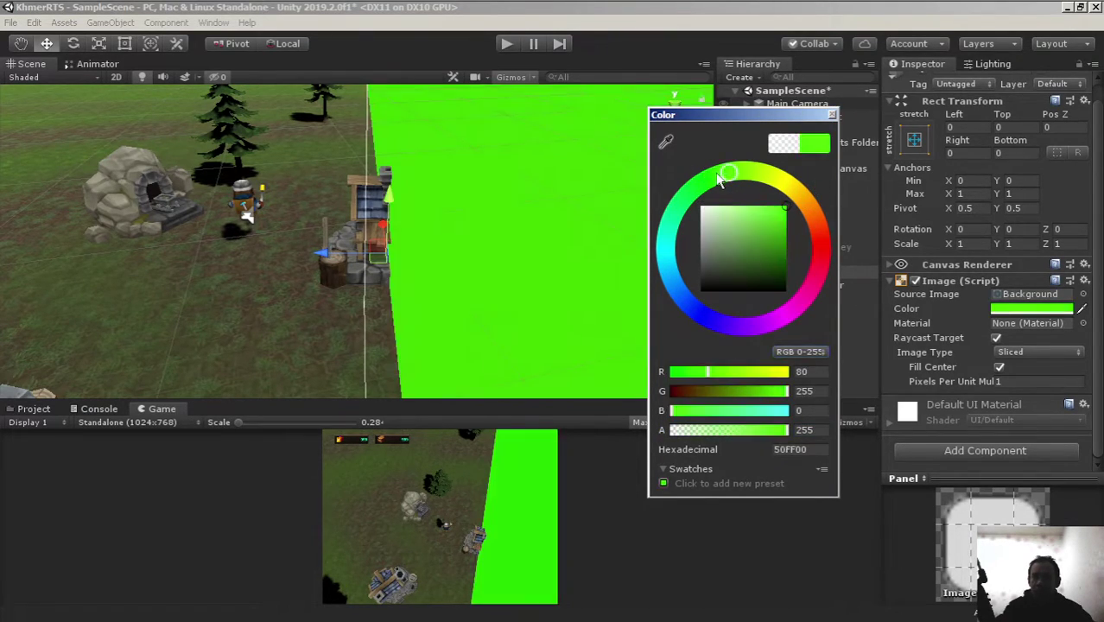
{"action": "left_click", "coordinate": [831, 115]}
Reorient the Scene view, select Green Spawn and begin editing its Rect Transform width
{"action": "scroll", "coordinate": [439, 210], "scroll_direction": "down", "scroll_amount": 3}
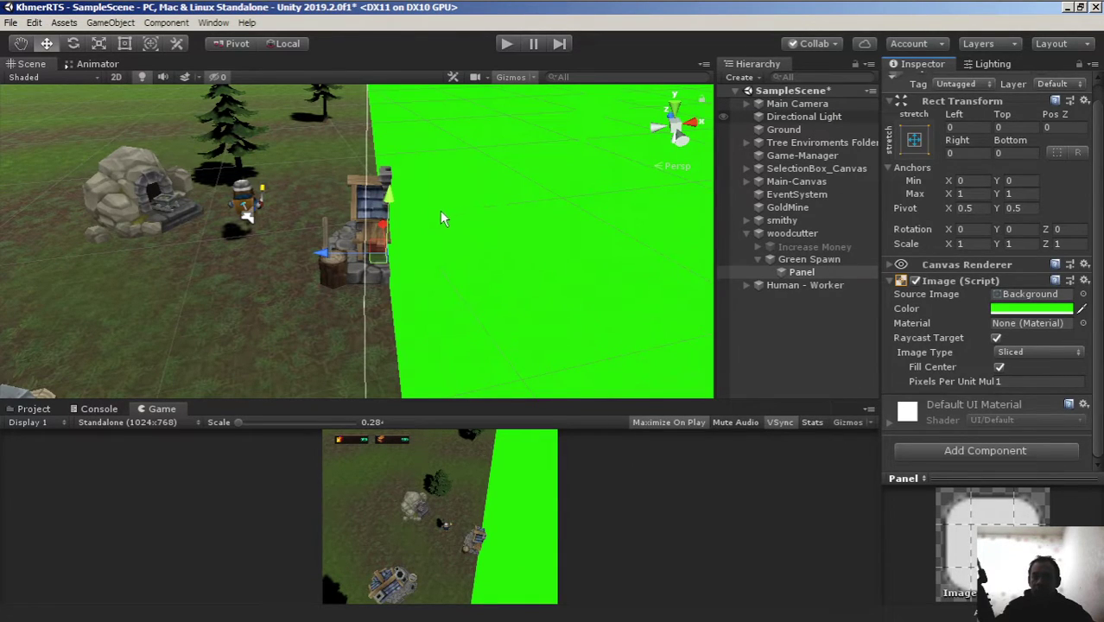
{"action": "scroll", "coordinate": [631, 239], "scroll_direction": "down", "scroll_amount": 2}
{"action": "scroll", "coordinate": [575, 232], "scroll_direction": "down", "scroll_amount": 2}
{"action": "mouse_move", "coordinate": [447, 271]}
{"action": "right_mouse_down"}
{"action": "mouse_move", "coordinate": [409, 207]}
{"action": "mouse_move", "coordinate": [404, 255]}
{"action": "right_mouse_up"}
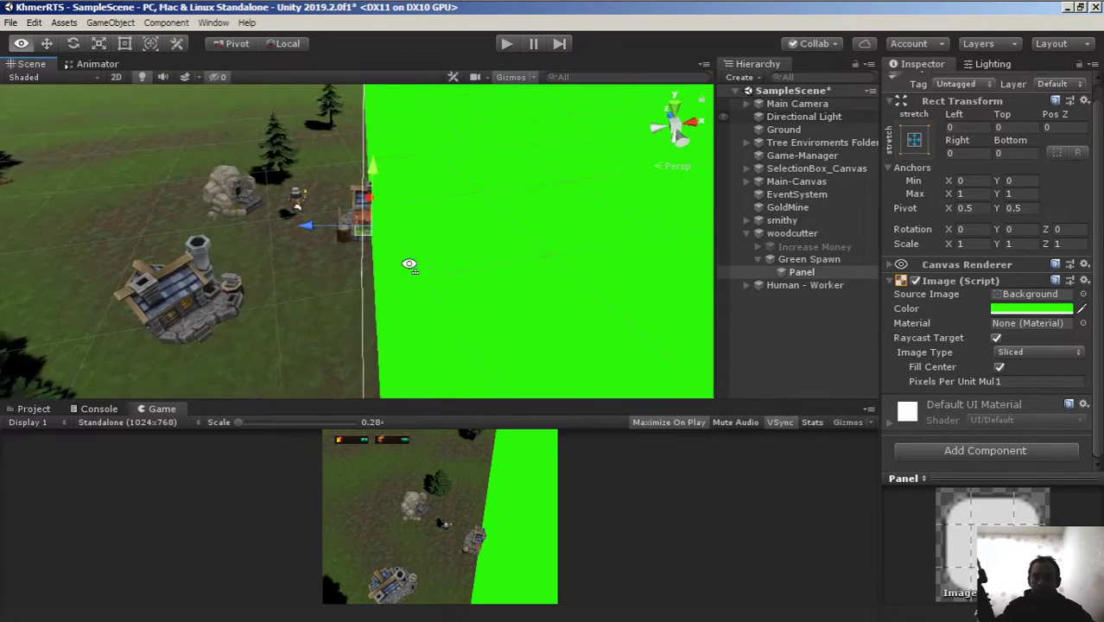
{"action": "scroll", "coordinate": [404, 255], "scroll_direction": "up", "scroll_amount": 3}
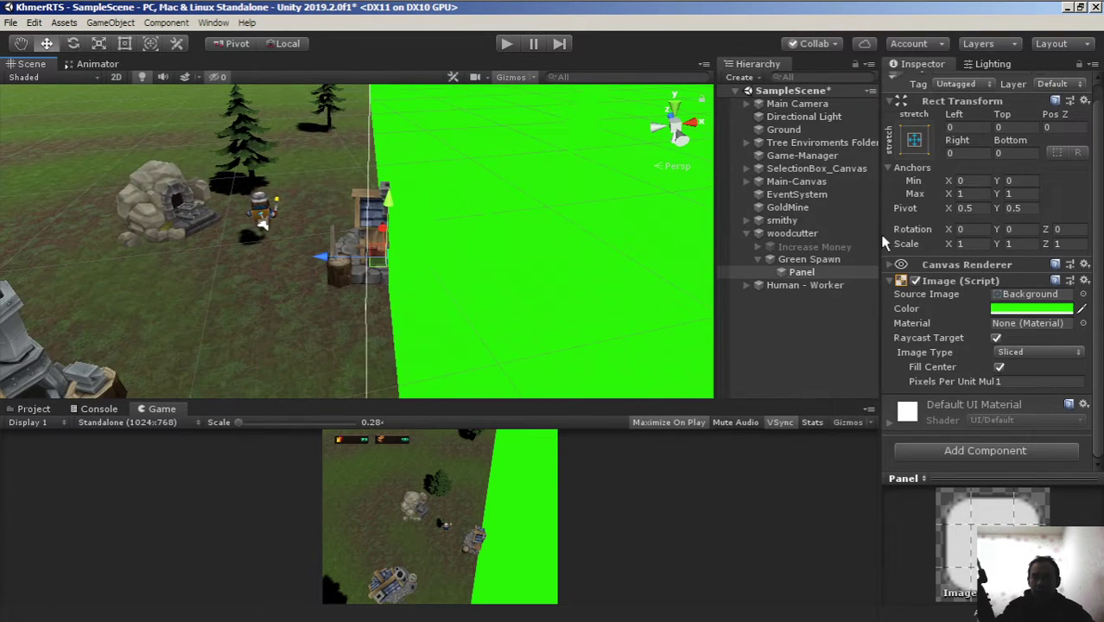
{"action": "left_click", "coordinate": [818, 263]}
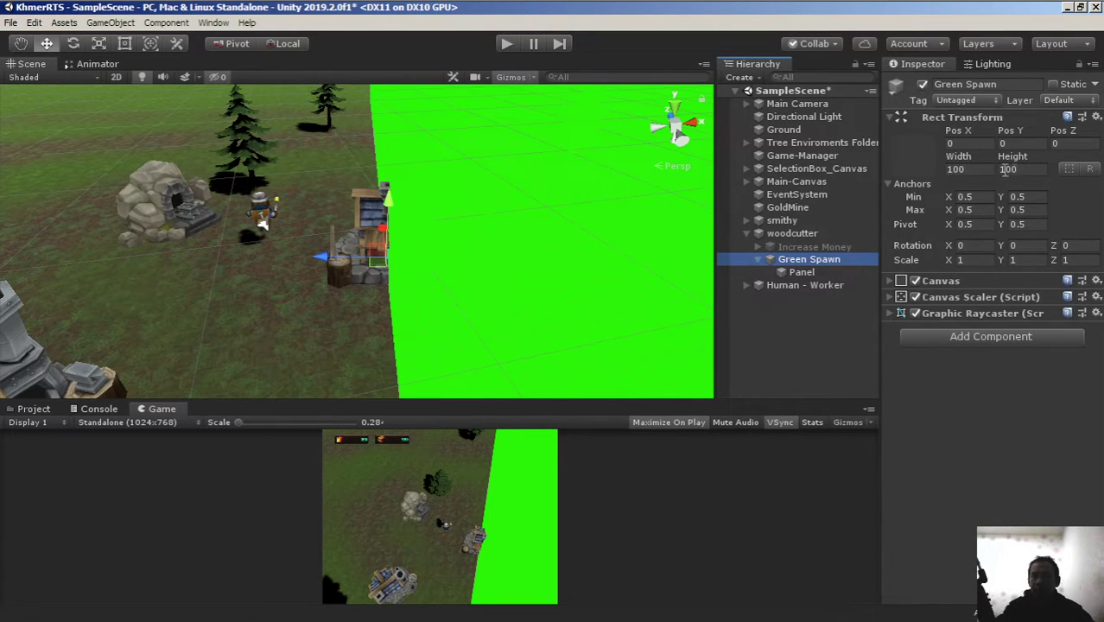
{"action": "left_click", "coordinate": [979, 171]}
Set Green Spawn's Rect Transform width and height both to 2
{"action": "type", "text": "2"}
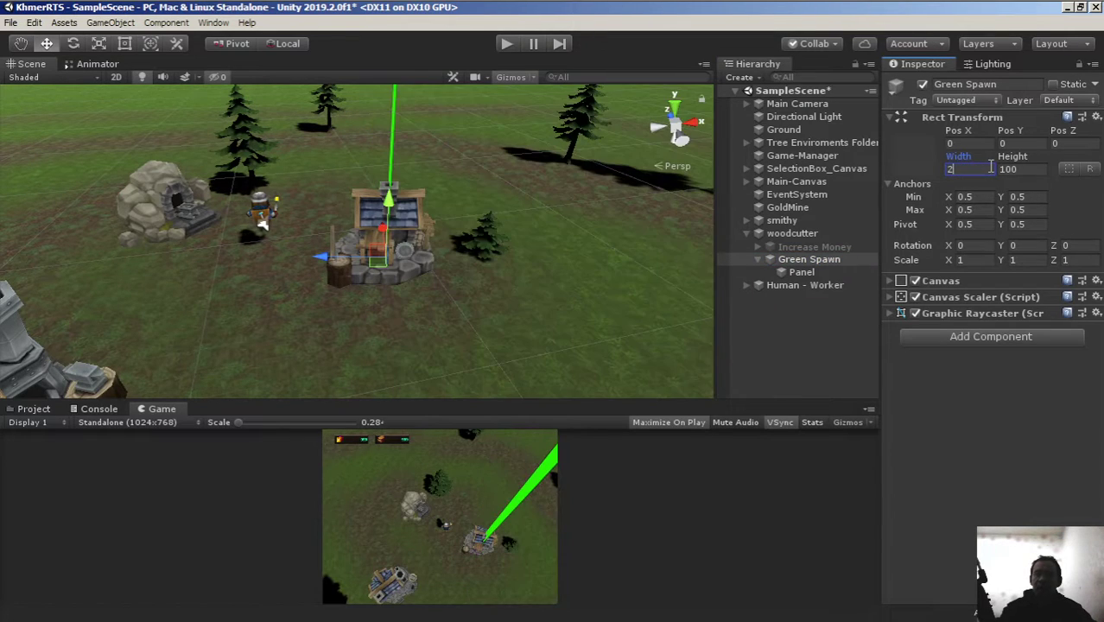
{"action": "left_click", "coordinate": [1025, 170]}
{"action": "type", "text": "2"}
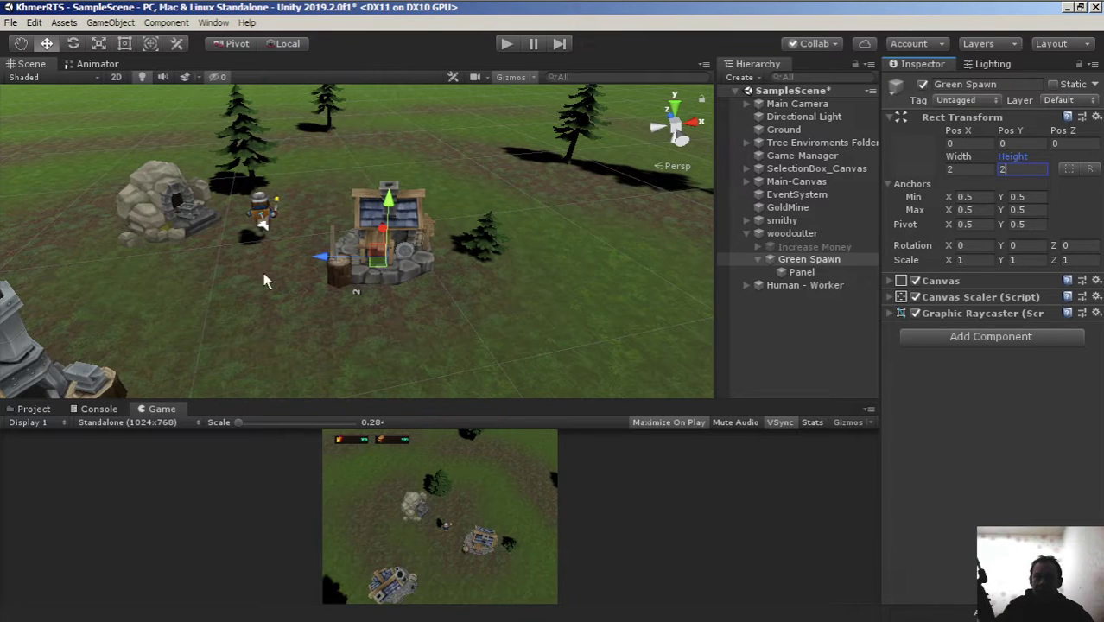
{"action": "left_click", "coordinate": [801, 272]}
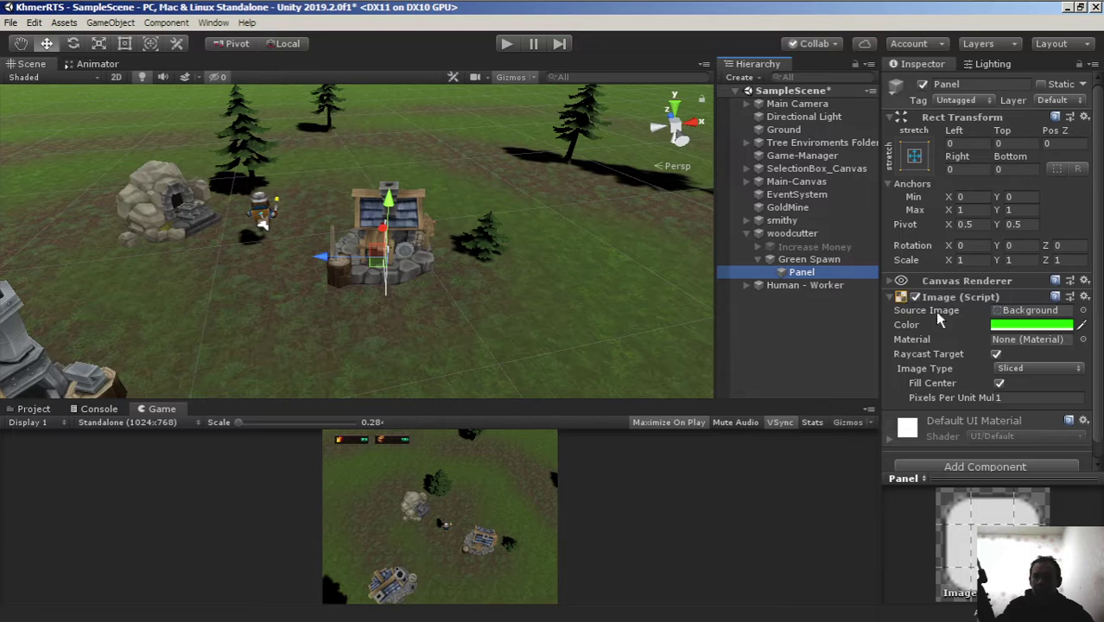
Set the Panel's Source Image to None (Sprite) for a plain solid green fill
{"action": "left_click", "coordinate": [1084, 311]}
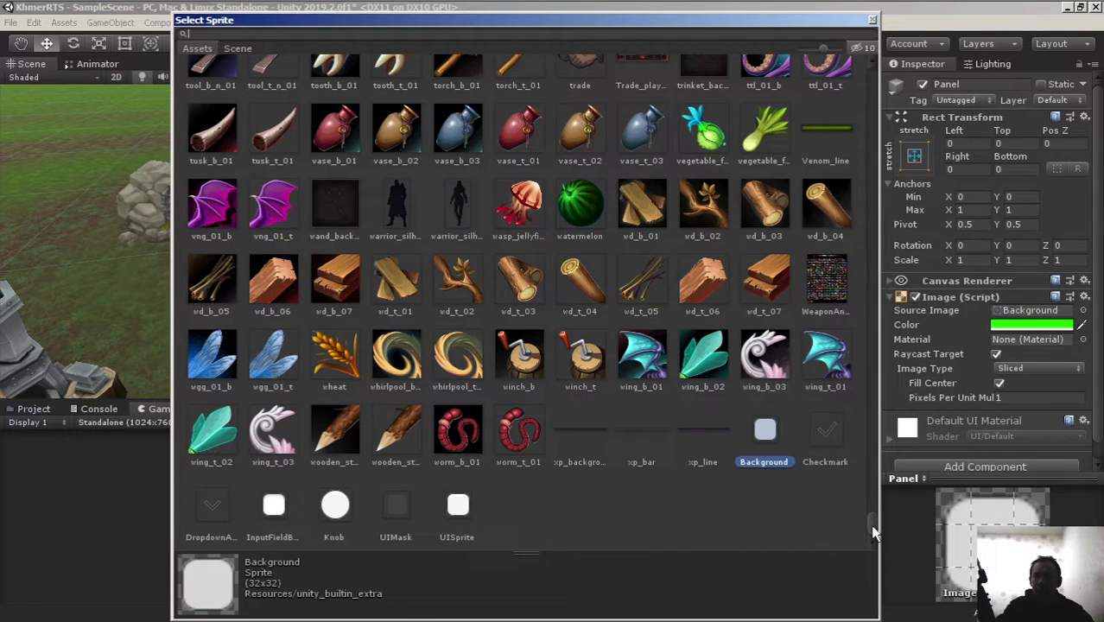
{"action": "left_click_drag", "start_coordinate": [872, 533], "coordinate": [888, 43]}
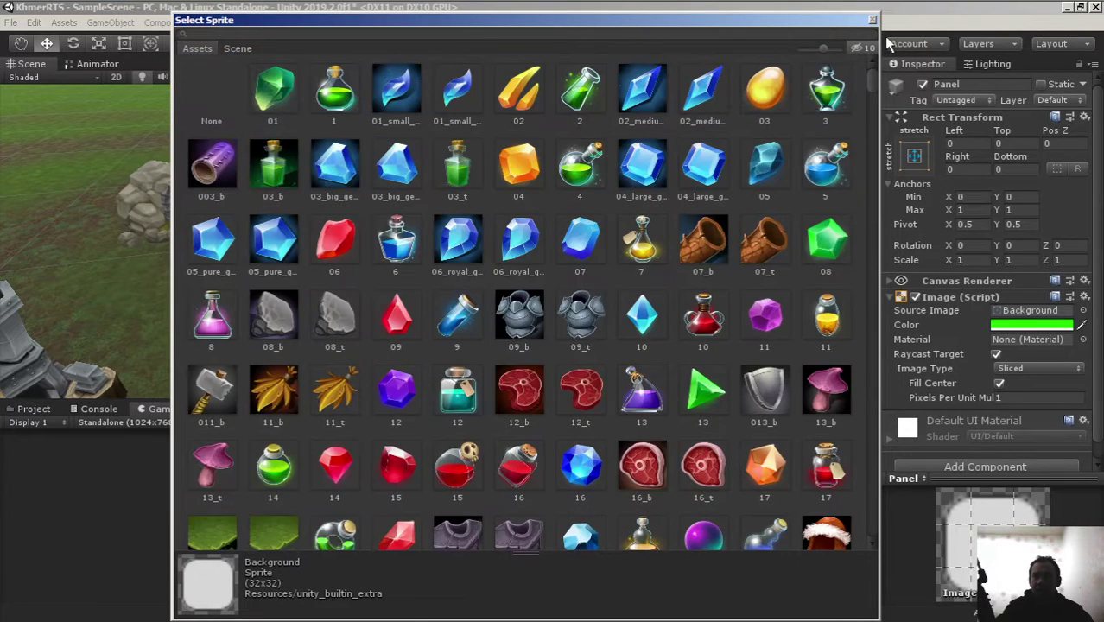
{"action": "left_click", "coordinate": [211, 87]}
{"action": "left_click", "coordinate": [872, 20]}
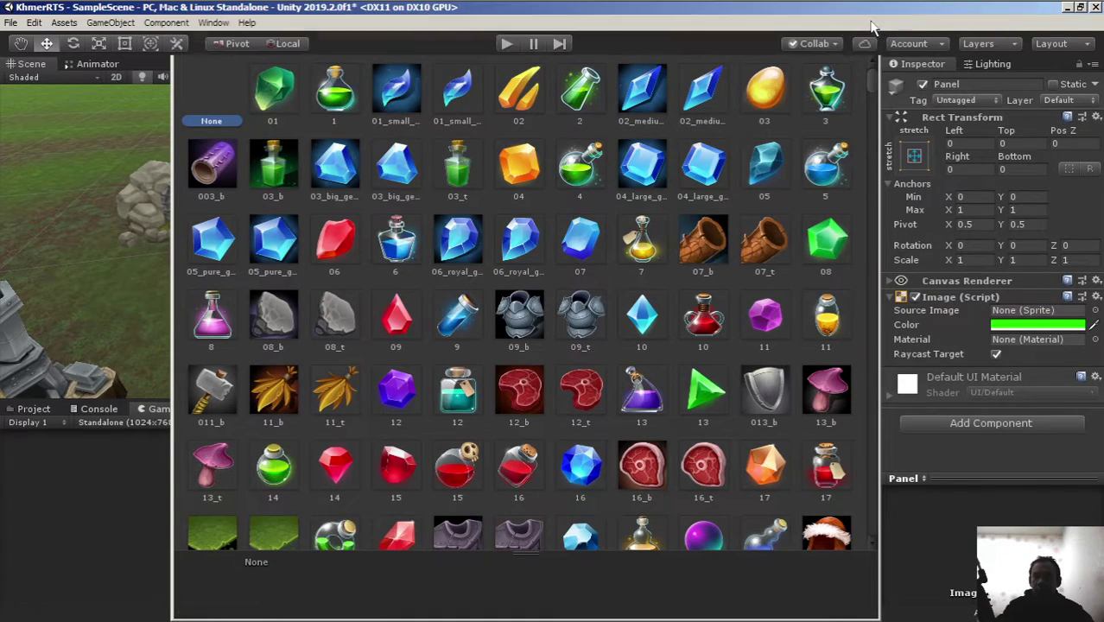
{"action": "scroll", "coordinate": [371, 298], "scroll_direction": "up", "scroll_amount": 3}
{"action": "scroll", "coordinate": [387, 278], "scroll_direction": "up", "scroll_amount": 3}
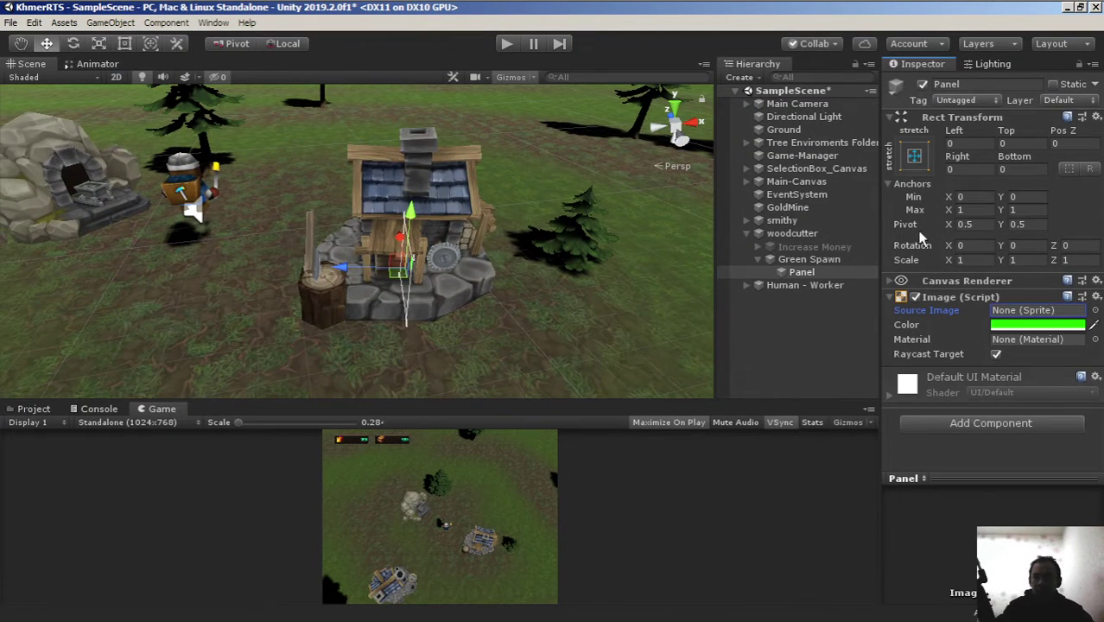
Resize Green Spawn's Rect Transform to width 5 and height 5
{"action": "left_click", "coordinate": [816, 259]}
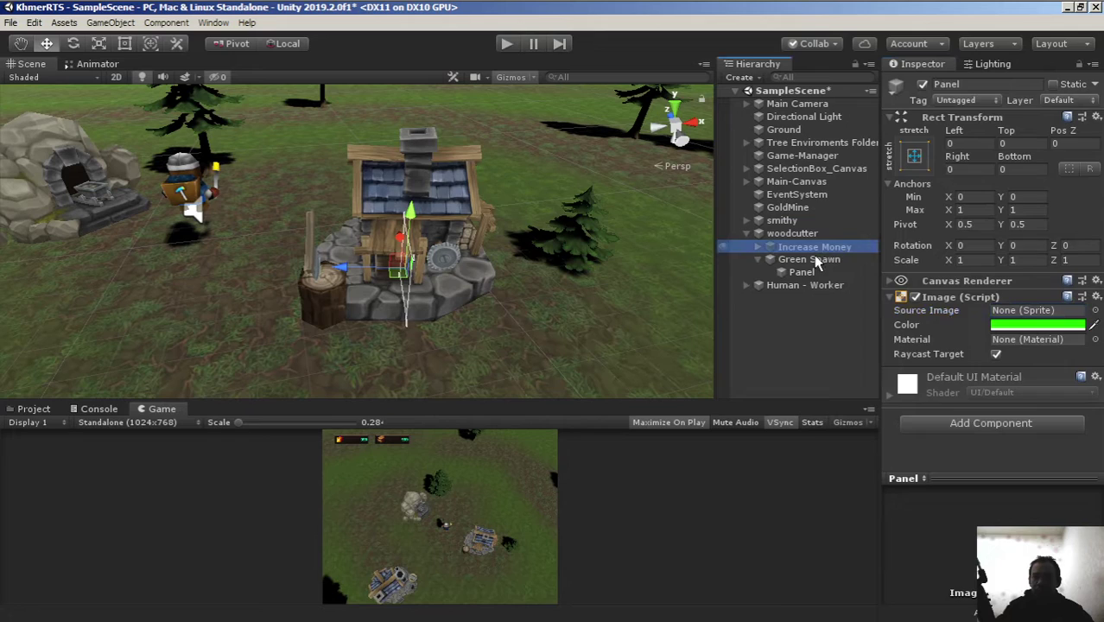
{"action": "left_click", "coordinate": [975, 169]}
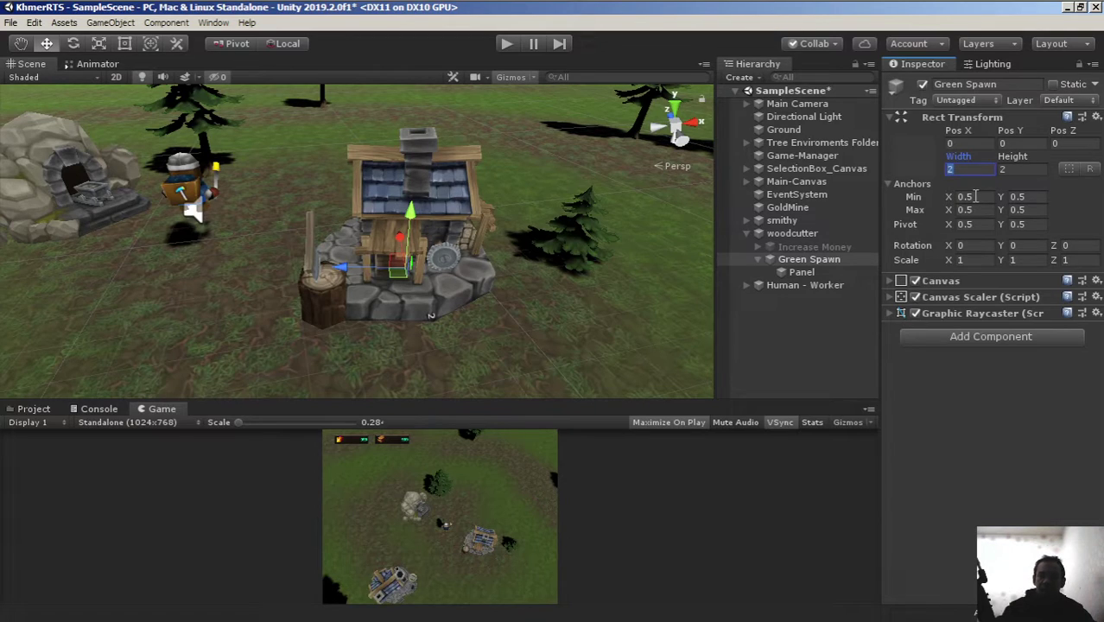
{"action": "type", "text": "5"}
{"action": "left_click", "coordinate": [1021, 168]}
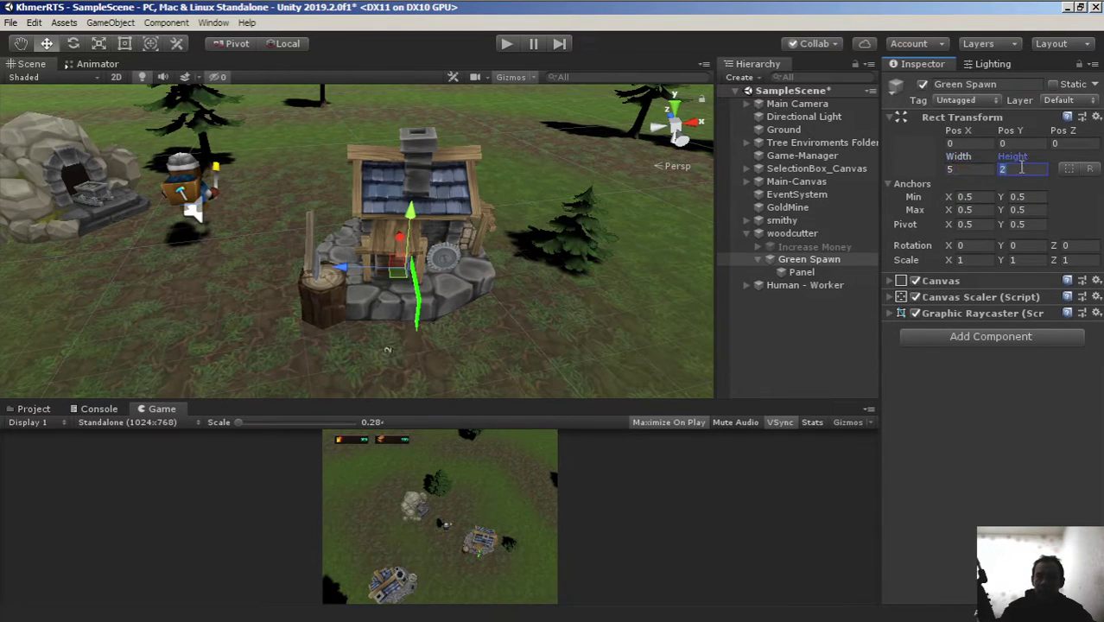
{"action": "type", "text": "5"}
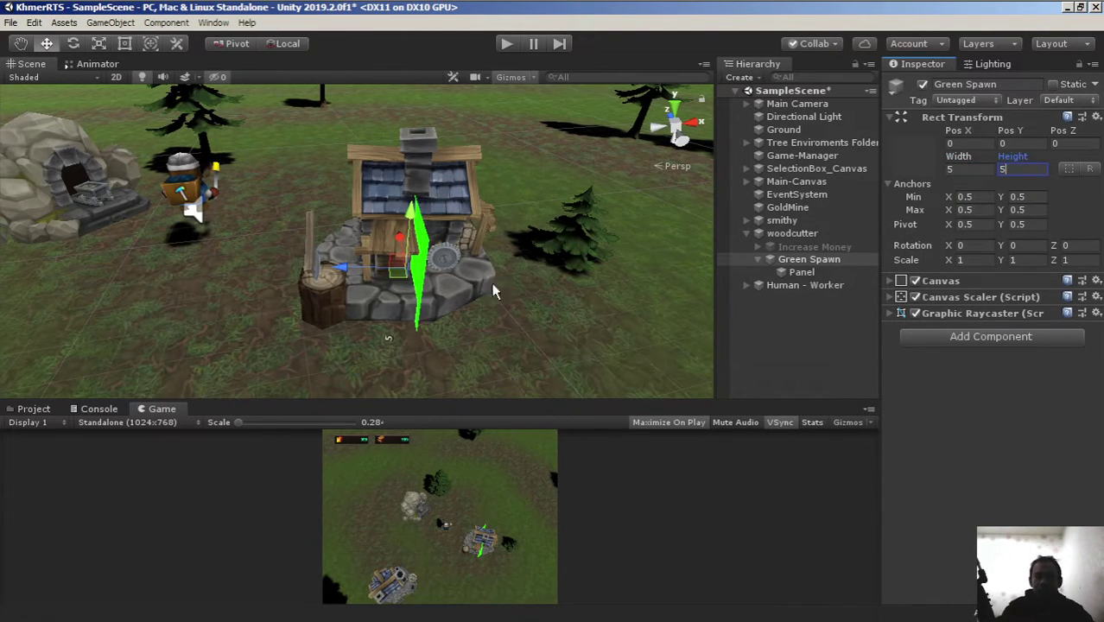
{"action": "scroll", "coordinate": [443, 246], "scroll_direction": "down", "scroll_amount": 2}
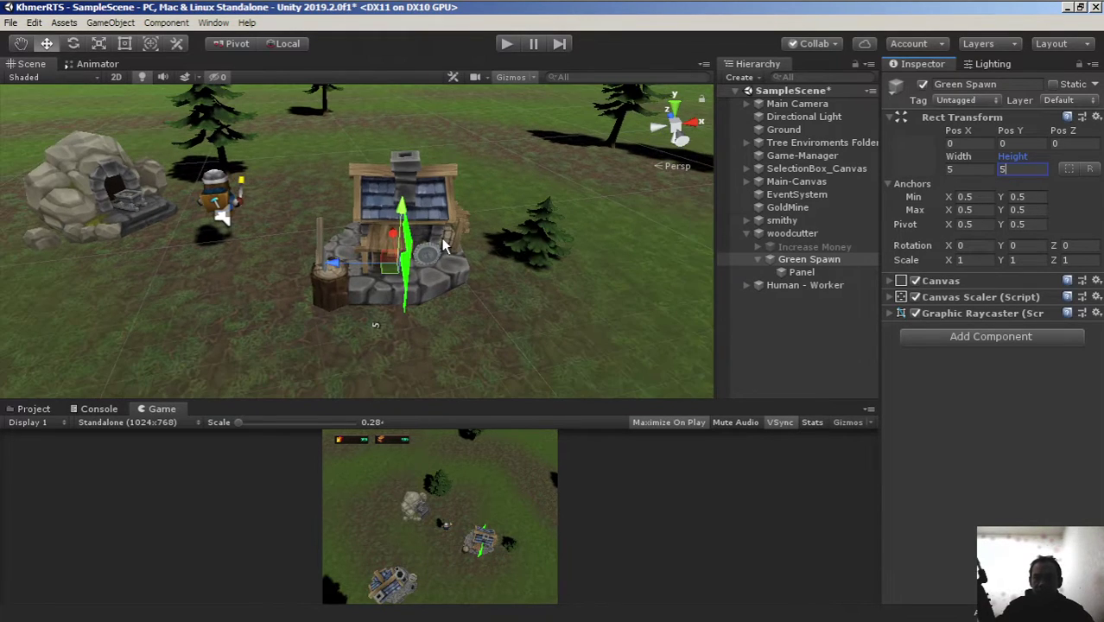
{"action": "right_click_drag", "start_coordinate": [469, 255], "coordinate": [674, 228]}
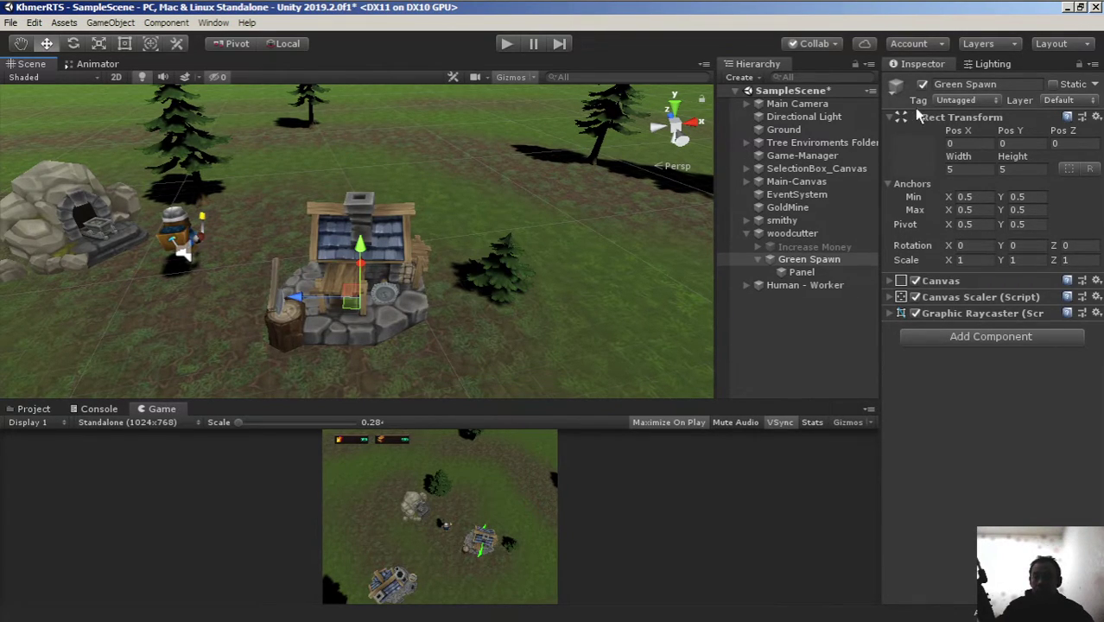
{"action": "left_click", "coordinate": [802, 262]}
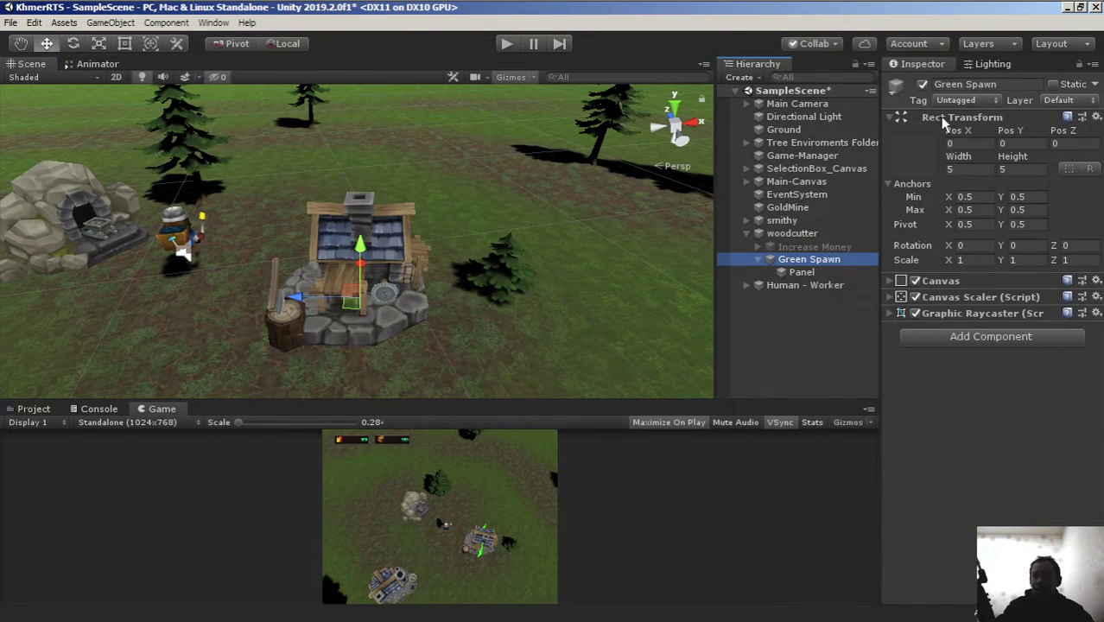
Set Green Spawn's X rotation to 90 so the green panel lies flat on the ground
{"action": "left_click", "coordinate": [962, 246]}
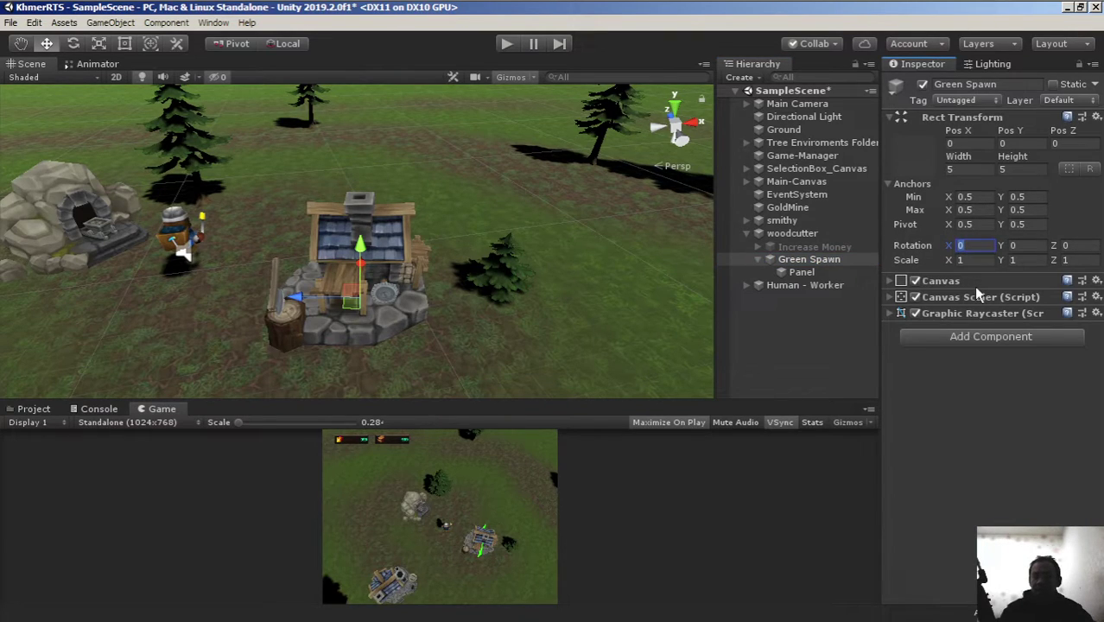
{"action": "type", "text": "90"}
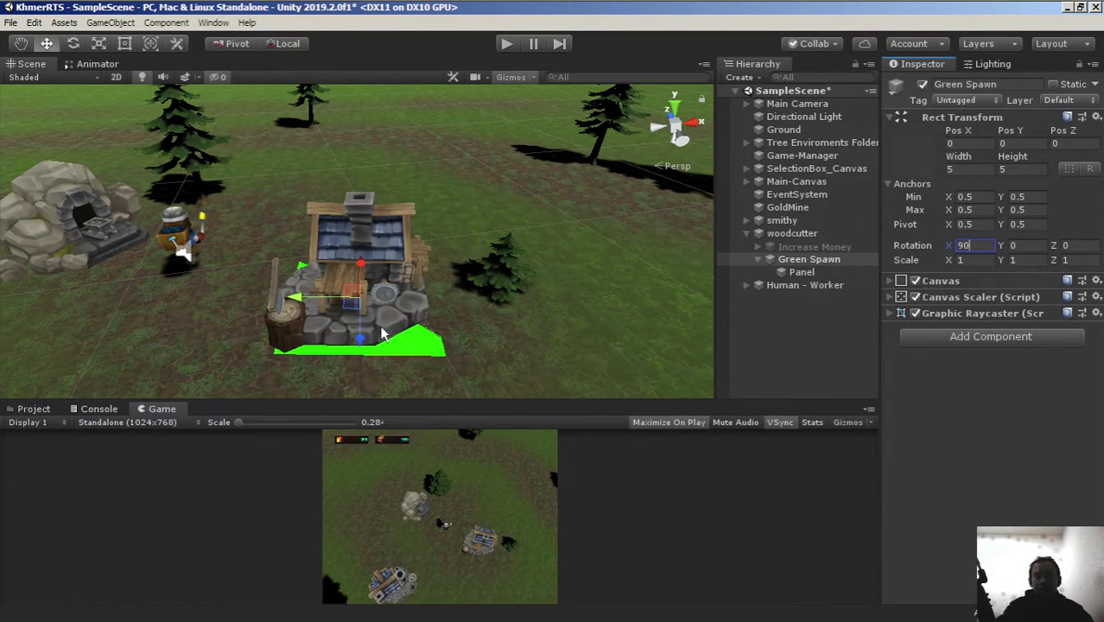
{"action": "left_click_drag", "start_coordinate": [363, 302], "coordinate": [480, 311], "text": "alt"}
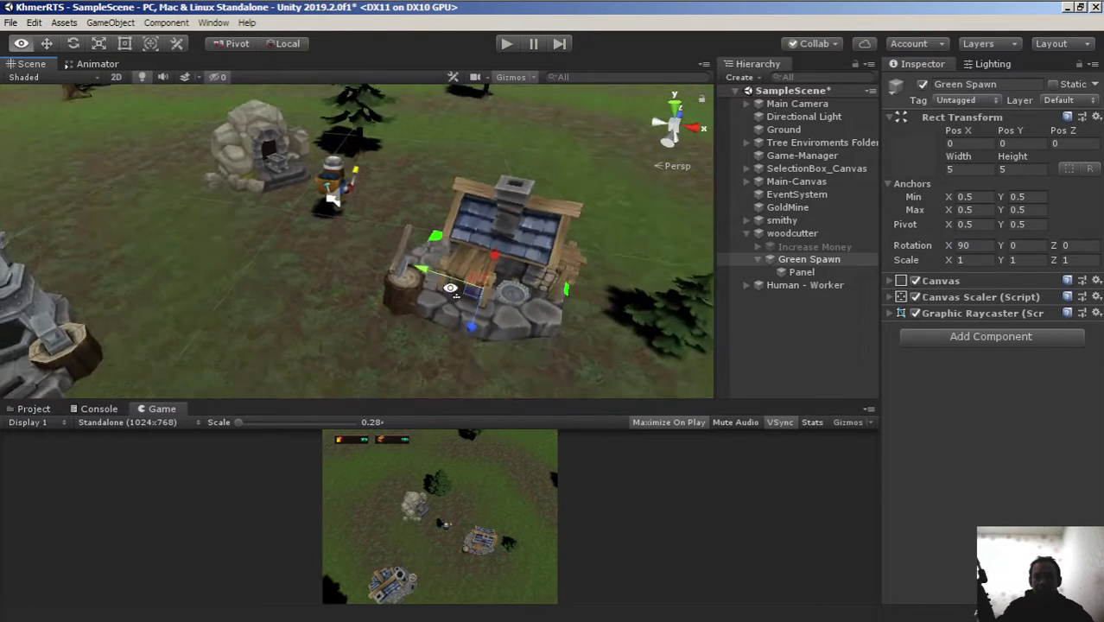
{"action": "scroll", "coordinate": [480, 311], "scroll_direction": "up", "scroll_amount": 3}
{"action": "mouse_move", "coordinate": [480, 311]}
{"action": "middle_mouse_down"}
{"action": "mouse_move", "coordinate": [394, 298]}
{"action": "mouse_move", "coordinate": [360, 369]}
{"action": "middle_mouse_up"}
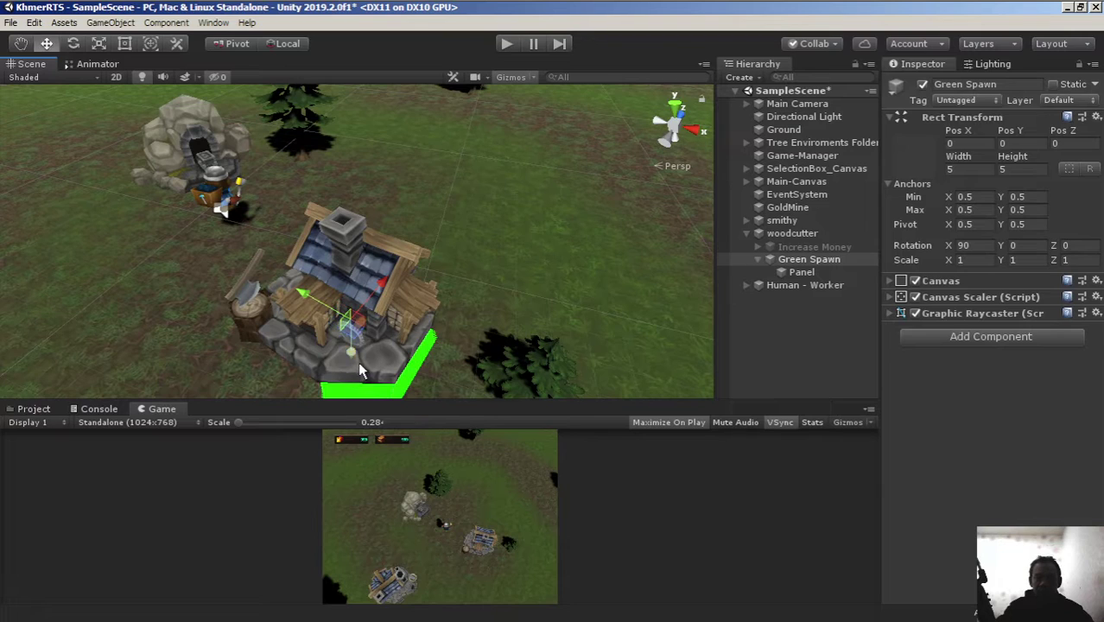
Raise Green Spawn to Pos Y 0.5, just above the ground
{"action": "left_click_drag", "start_coordinate": [353, 361], "coordinate": [354, 347]}
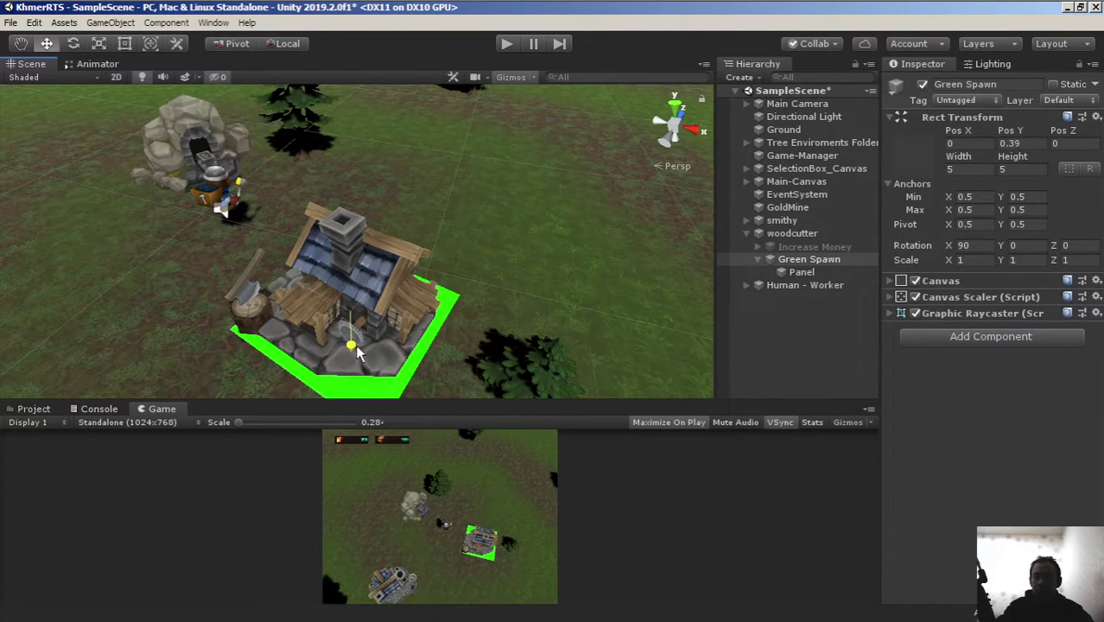
{"action": "left_click", "coordinate": [1017, 143]}
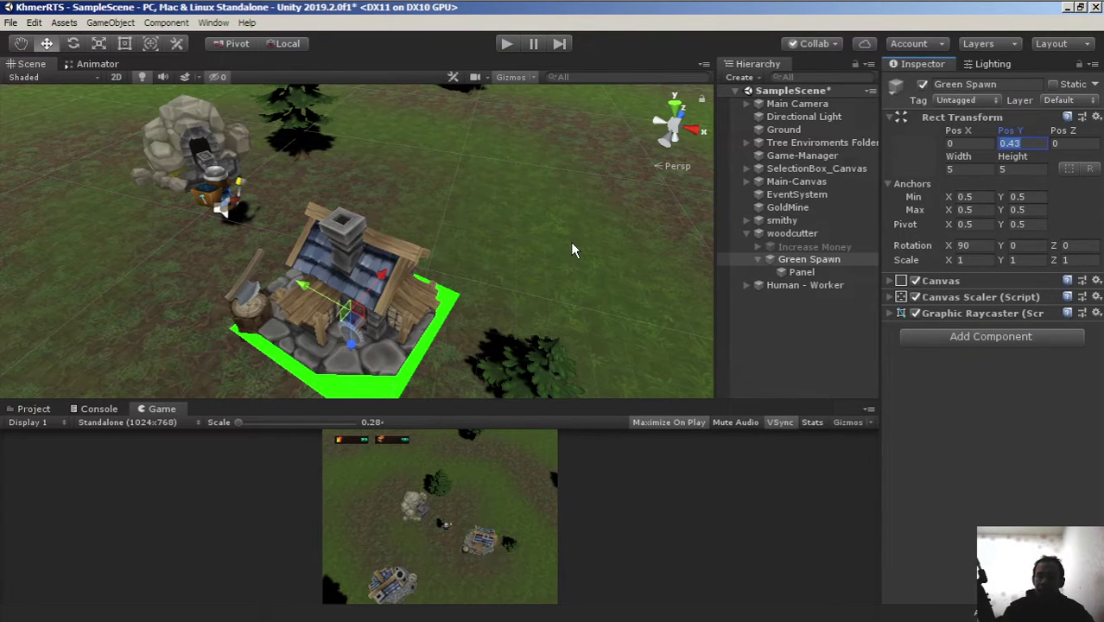
{"action": "type", "text": "0"}
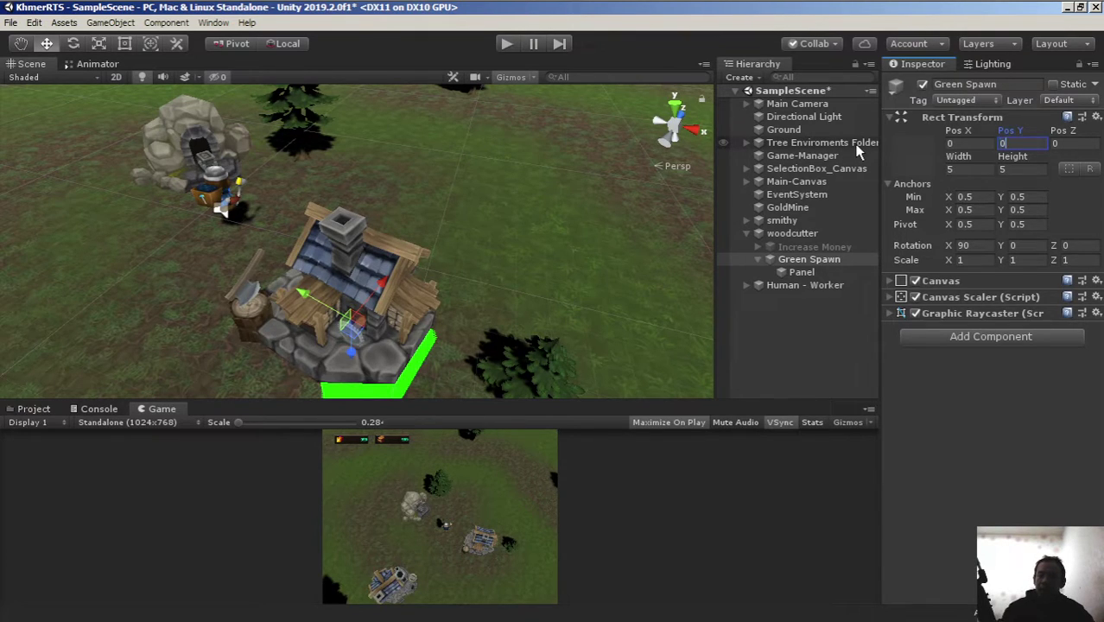
{"action": "type", "text": ".5"}
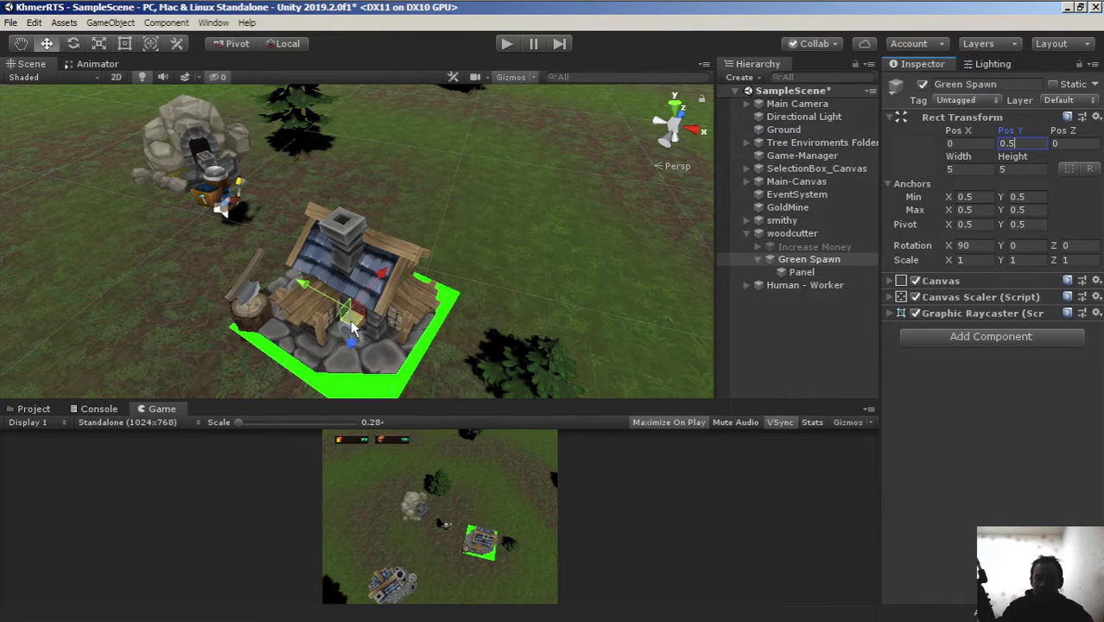
Drag the Green Spawn plane off the woodcutter house to the house's right side
{"action": "mouse_move", "coordinate": [351, 326]}
{"action": "left_mouse_down"}
{"action": "mouse_move", "coordinate": [437, 294]}
{"action": "mouse_move", "coordinate": [322, 183]}
{"action": "mouse_move", "coordinate": [473, 178]}
{"action": "left_mouse_up"}
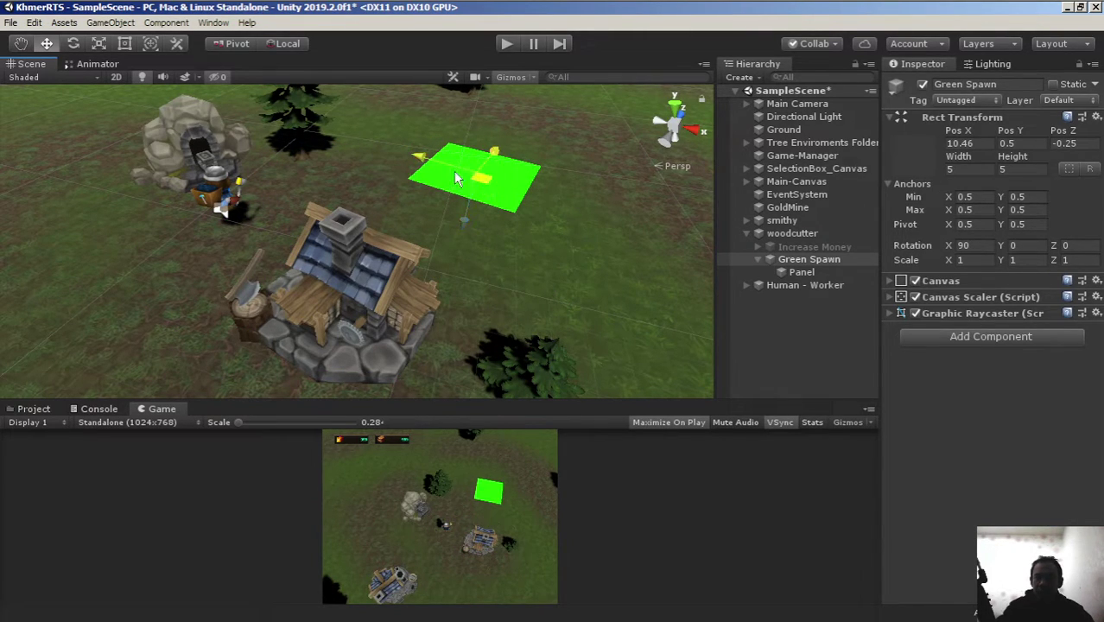
{"action": "mouse_move", "coordinate": [483, 183]}
{"action": "left_mouse_down"}
{"action": "mouse_move", "coordinate": [469, 267]}
{"action": "mouse_move", "coordinate": [173, 422]}
{"action": "mouse_move", "coordinate": [132, 313]}
{"action": "mouse_move", "coordinate": [230, 331]}
{"action": "mouse_move", "coordinate": [512, 216]}
{"action": "mouse_move", "coordinate": [335, 233]}
{"action": "mouse_move", "coordinate": [352, 192]}
{"action": "left_mouse_up"}
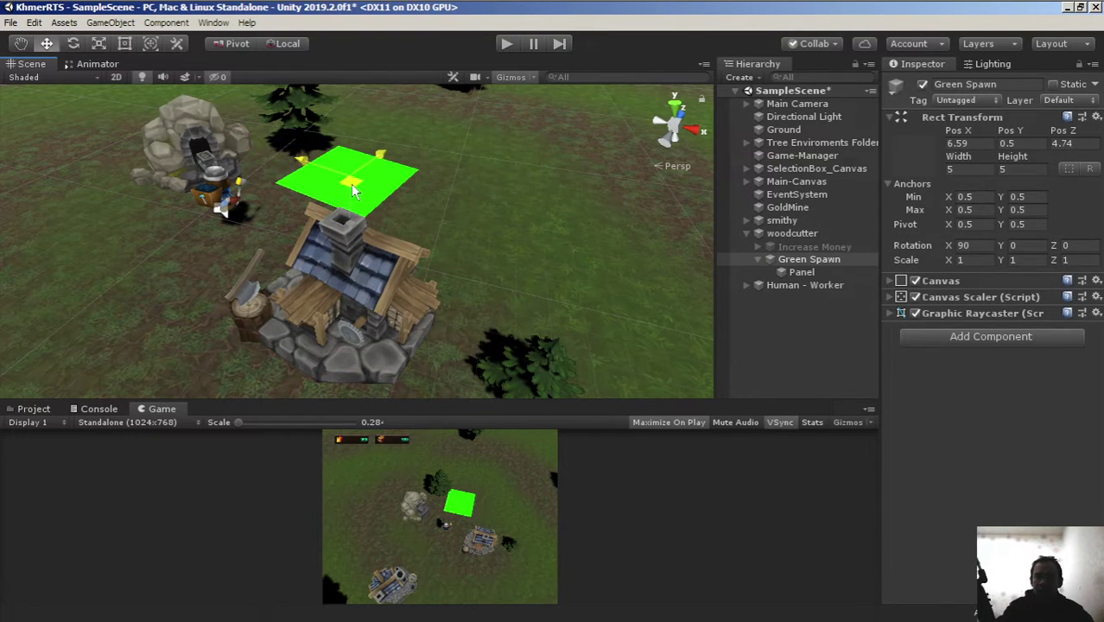
{"action": "right_click_drag", "start_coordinate": [535, 232], "coordinate": [512, 233]}
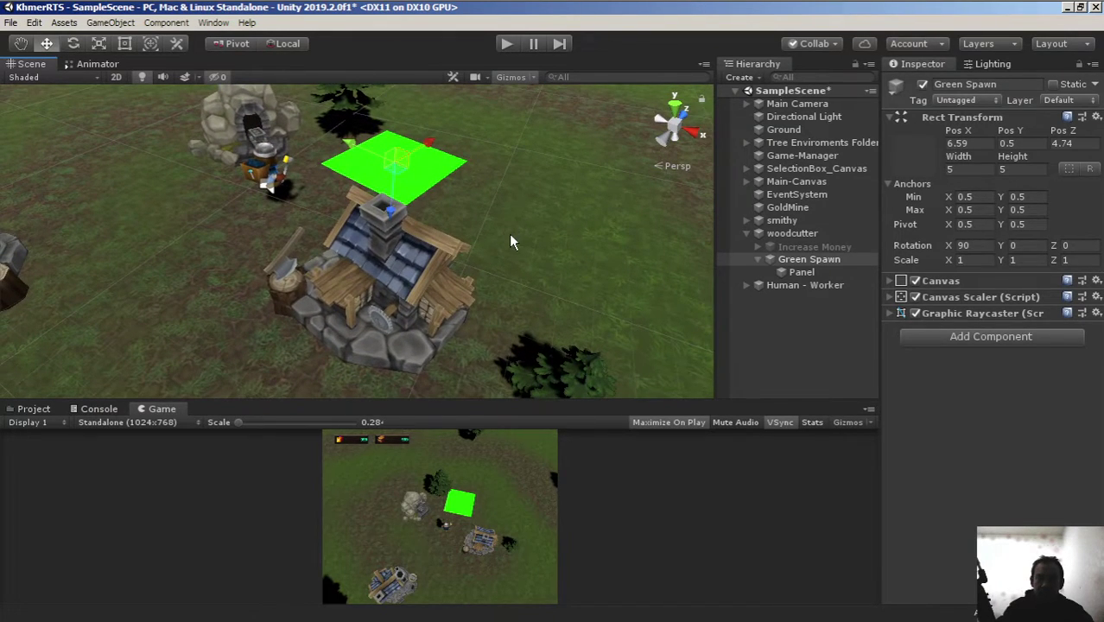
{"action": "middle_click_drag", "start_coordinate": [521, 240], "coordinate": [399, 246]}
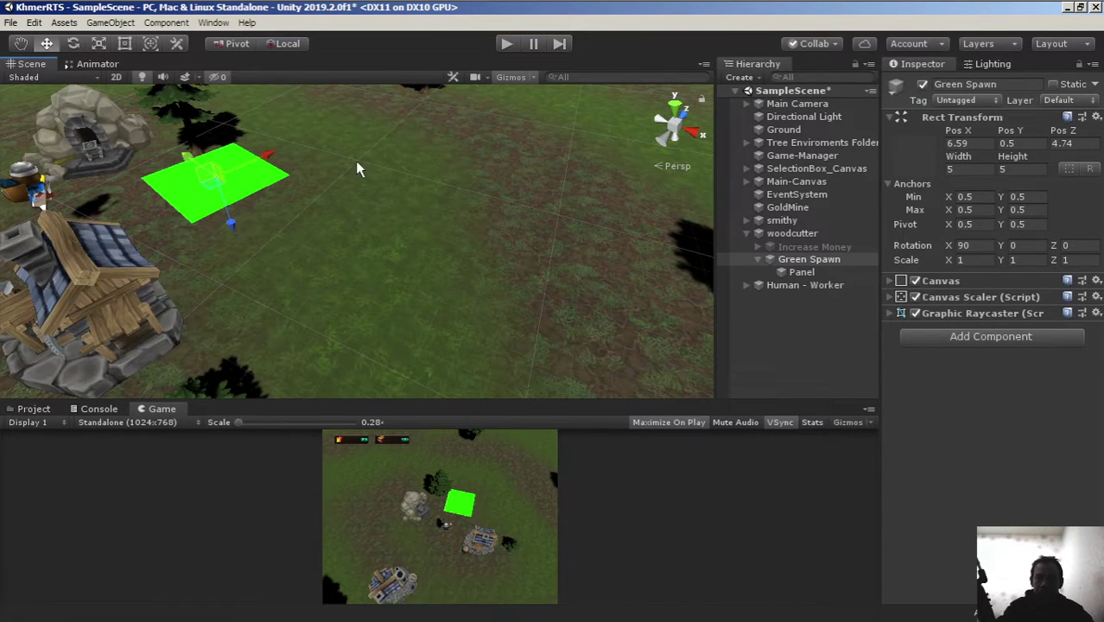
{"action": "middle_click_drag", "start_coordinate": [365, 235], "coordinate": [335, 239]}
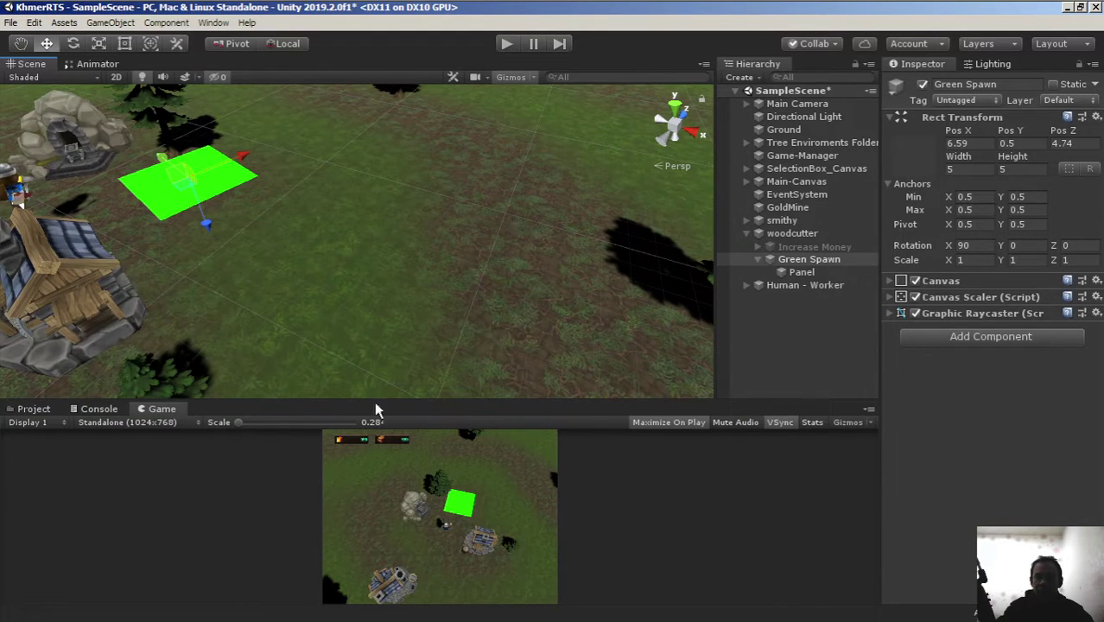
{"action": "mouse_move", "coordinate": [276, 222]}
{"action": "middle_mouse_down"}
{"action": "mouse_move", "coordinate": [327, 247]}
{"action": "mouse_move", "coordinate": [635, 274]}
{"action": "middle_mouse_up"}
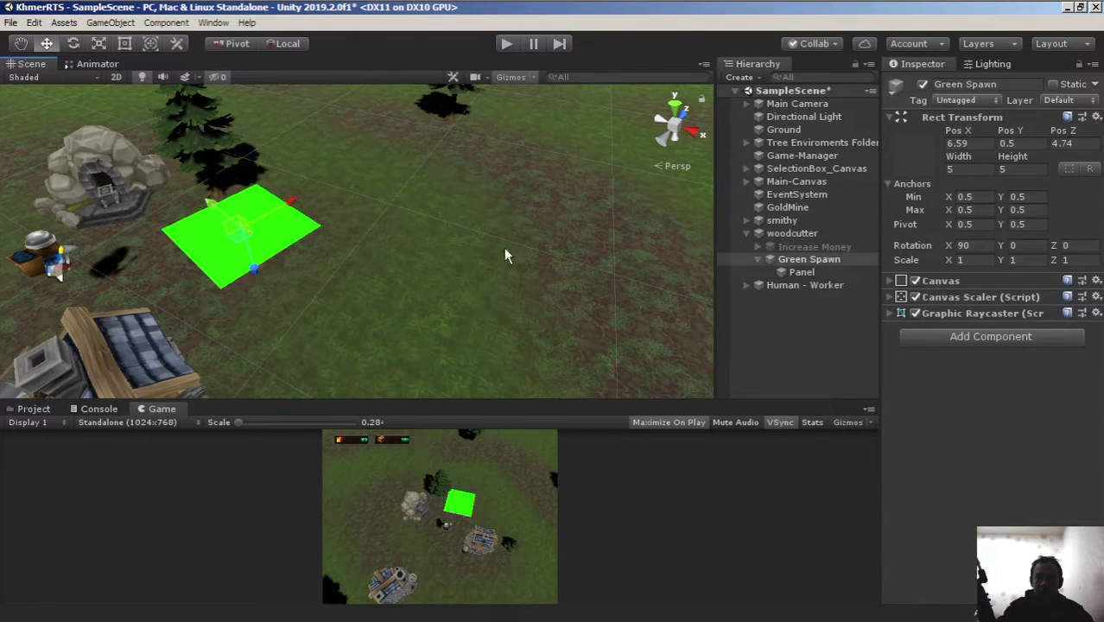
Place the plane out on open ground at X 10.26, Z −2.79
{"action": "mouse_move", "coordinate": [238, 242]}
{"action": "left_mouse_down"}
{"action": "mouse_move", "coordinate": [445, 300]}
{"action": "mouse_move", "coordinate": [432, 285]}
{"action": "left_mouse_up"}
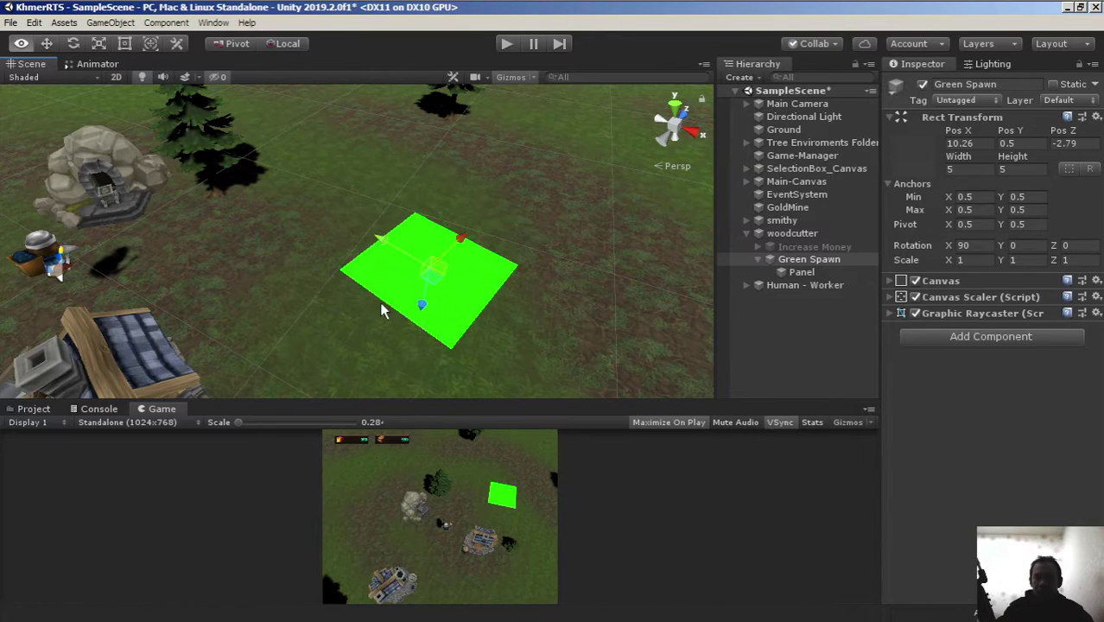
{"action": "left_click_drag", "start_coordinate": [382, 308], "coordinate": [322, 203], "text": "alt"}
{"action": "middle_click_drag", "start_coordinate": [322, 199], "coordinate": [336, 209]}
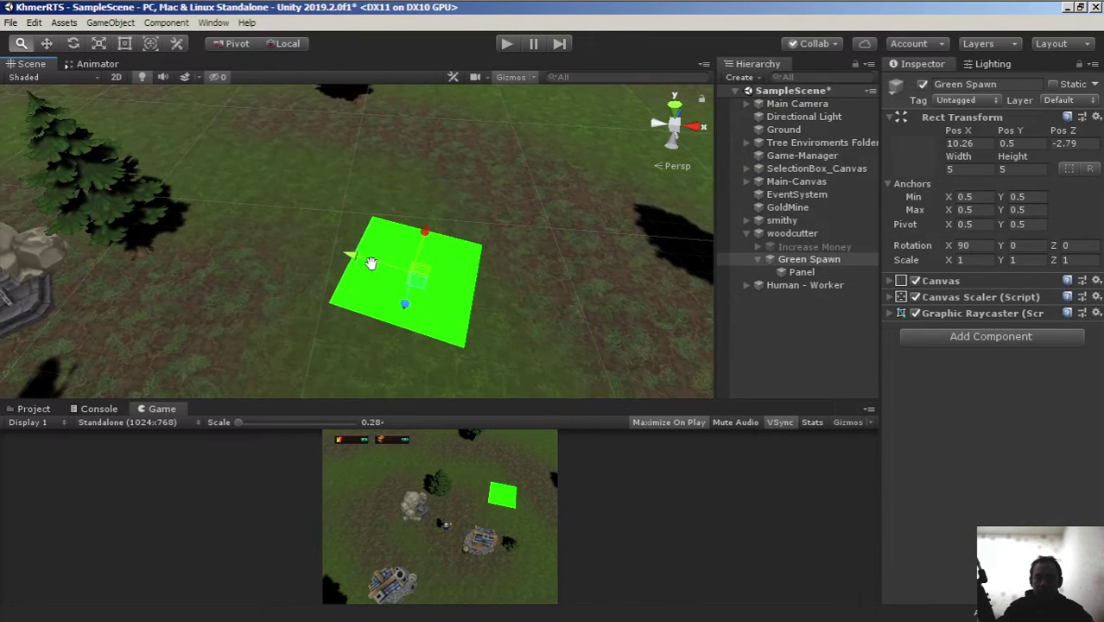
{"action": "scroll", "coordinate": [393, 239], "scroll_direction": "up", "scroll_amount": 2}
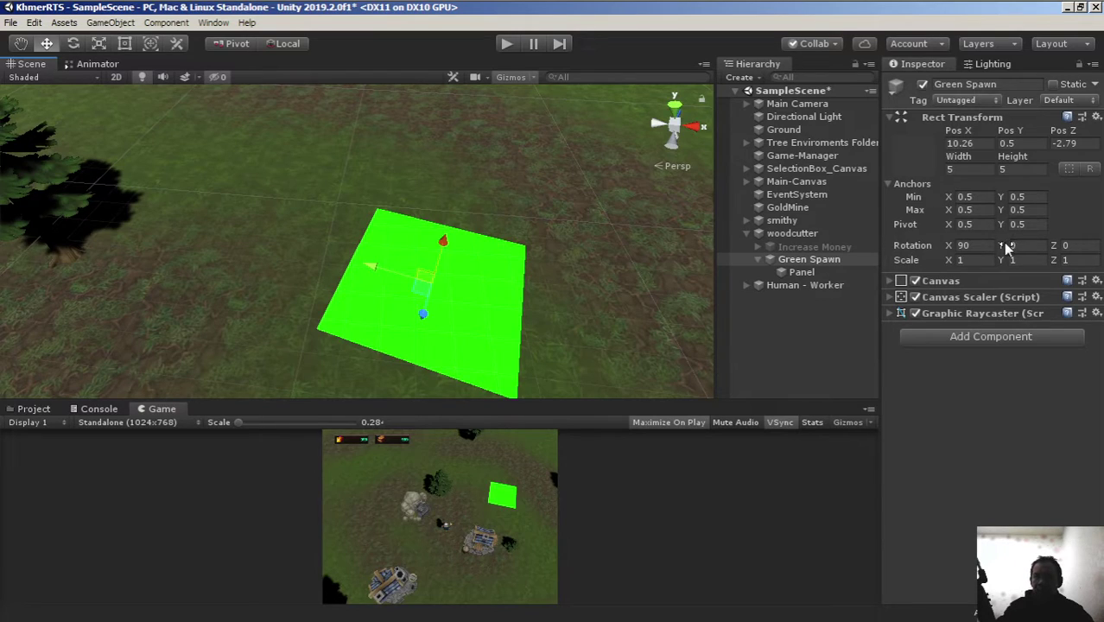
Rotate Green Spawn to −14.48° about Y and nudge it to X 11.26, Z −2.12
{"action": "mouse_move", "coordinate": [1000, 249]}
{"action": "left_mouse_down"}
{"action": "mouse_move", "coordinate": [1036, 248]}
{"action": "mouse_move", "coordinate": [618, 260]}
{"action": "left_mouse_up"}
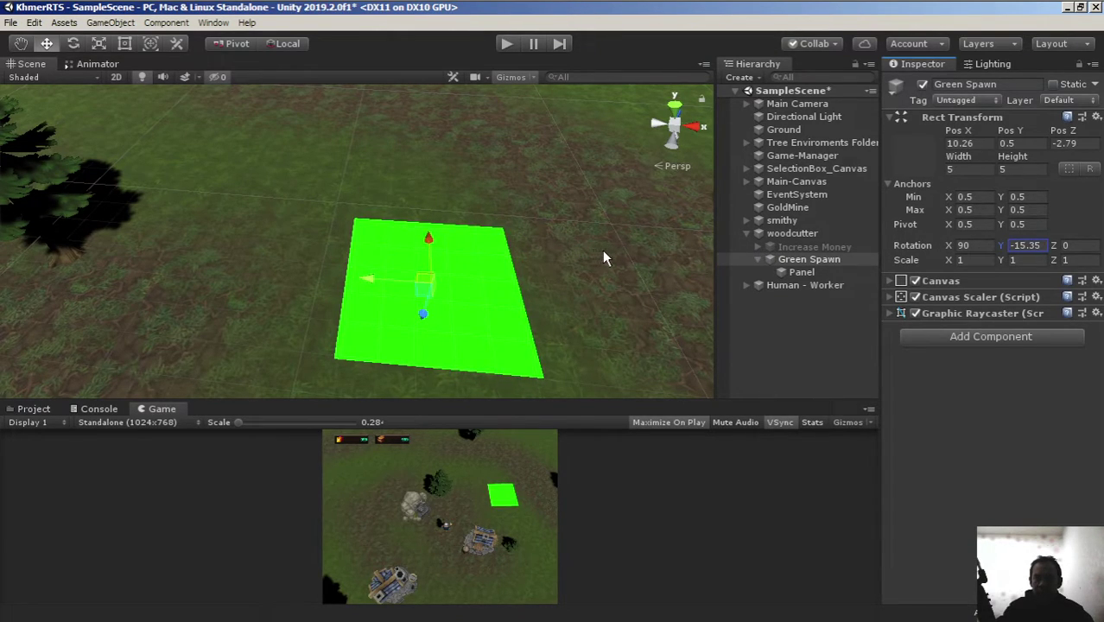
{"action": "left_click", "coordinate": [784, 259]}
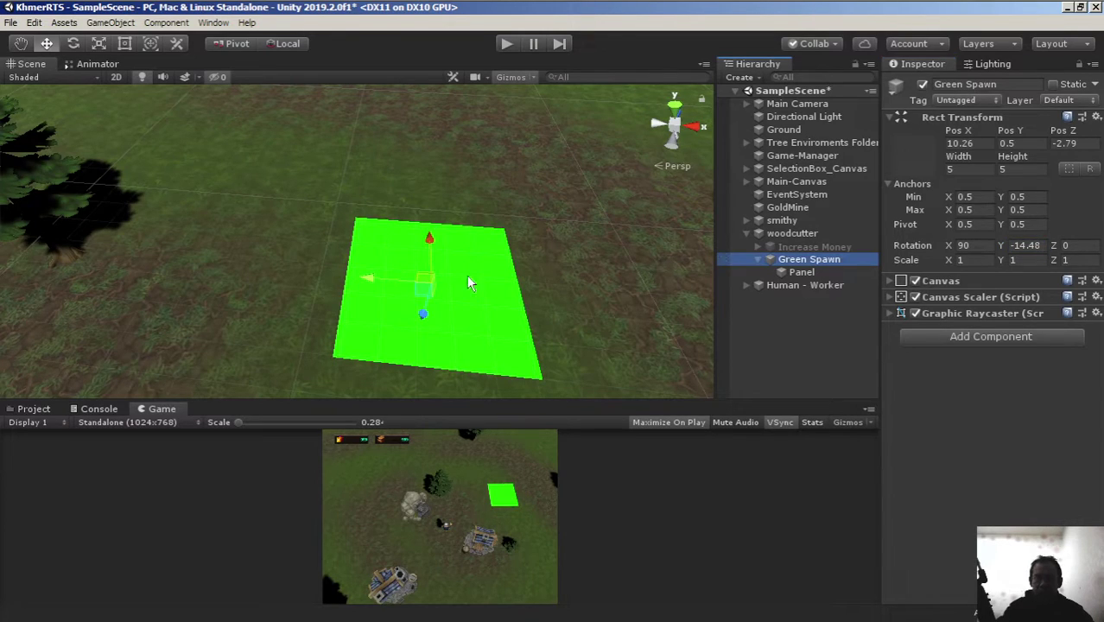
{"action": "left_click_drag", "start_coordinate": [419, 292], "coordinate": [395, 272]}
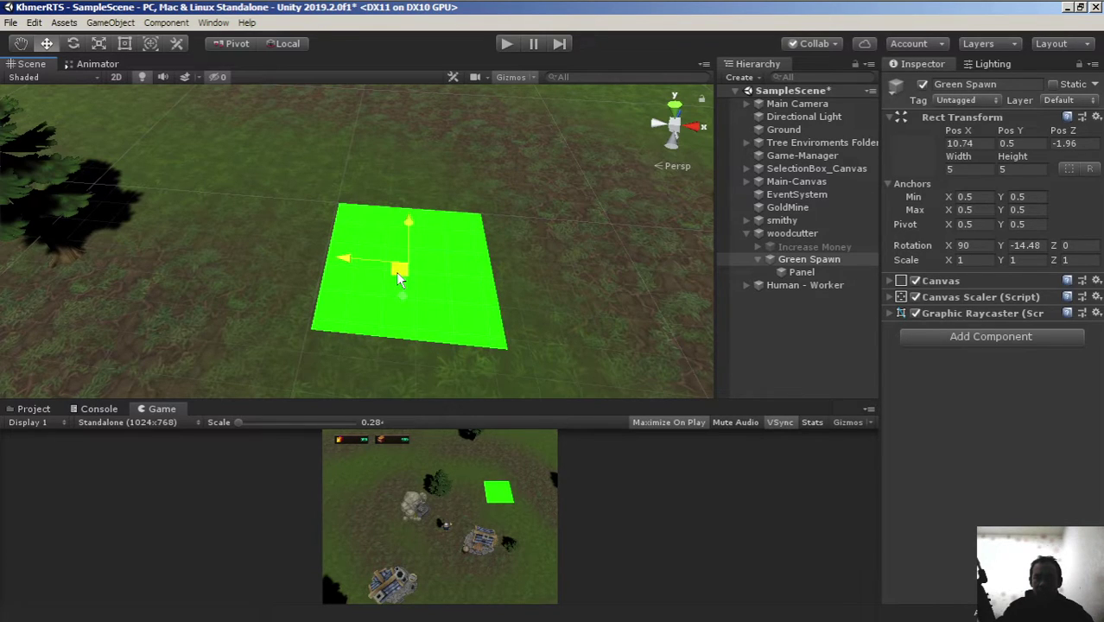
{"action": "left_click_drag", "start_coordinate": [399, 278], "coordinate": [396, 277]}
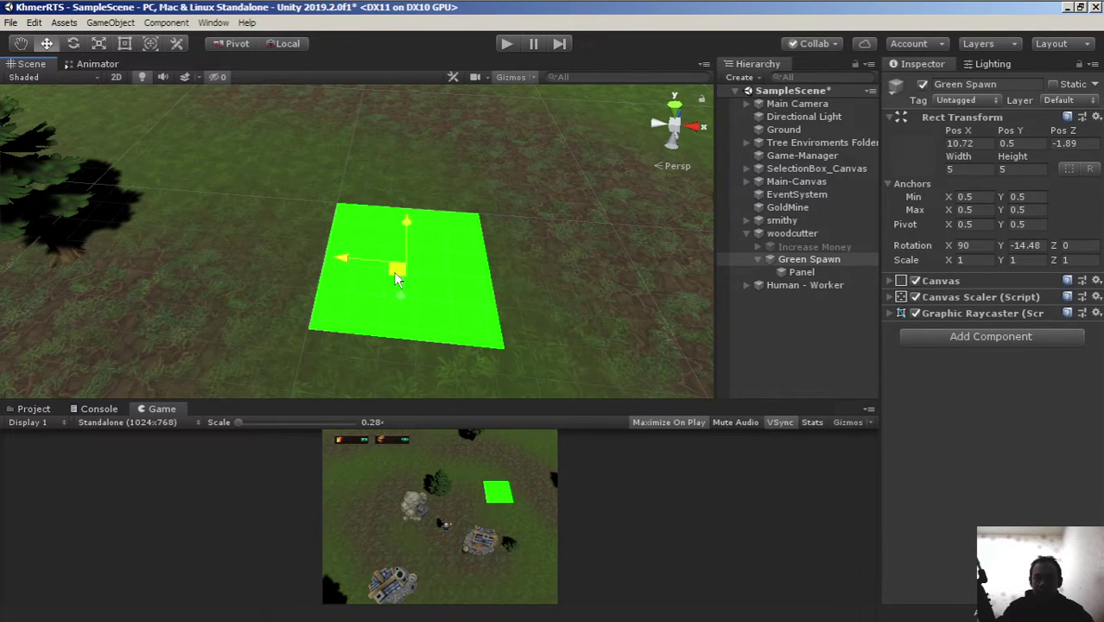
Orbit and zoom the Scene view to look down on the plane from a higher angle
{"action": "scroll", "coordinate": [467, 257], "scroll_direction": "up", "scroll_amount": 3}
{"action": "left_click_drag", "start_coordinate": [488, 228], "coordinate": [366, 297], "text": "alt"}
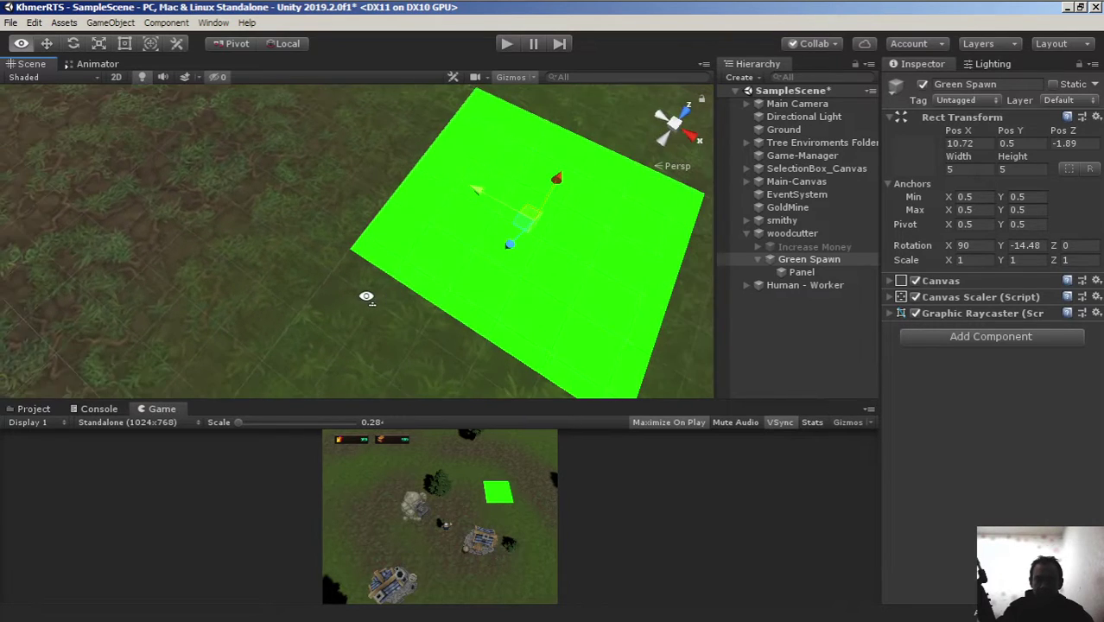
{"action": "middle_click_drag", "start_coordinate": [414, 274], "coordinate": [313, 317]}
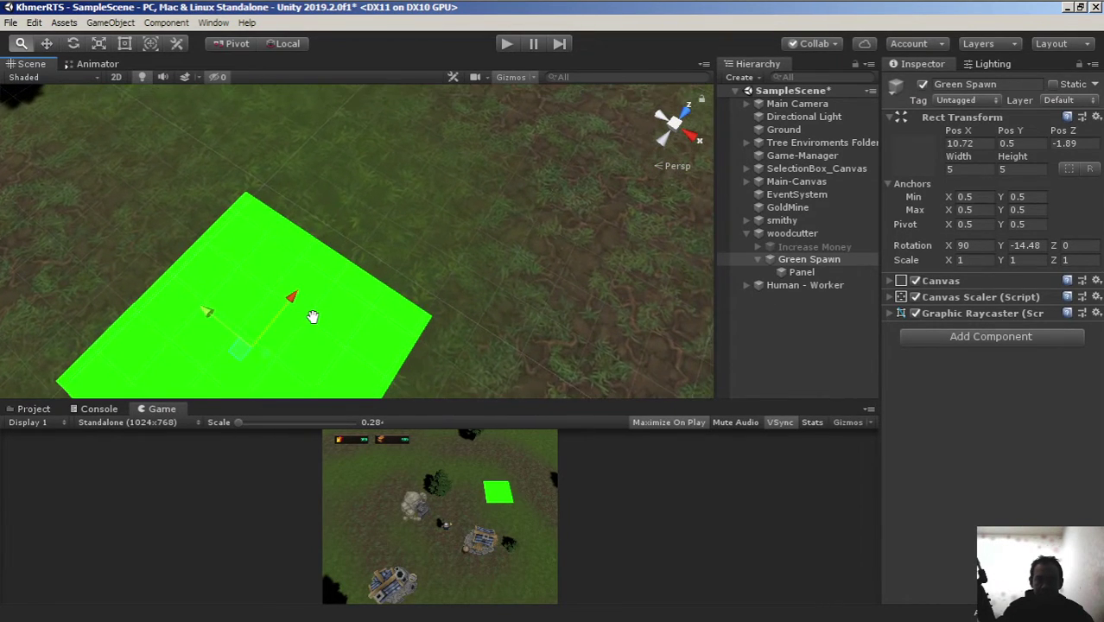
{"action": "mouse_move", "coordinate": [313, 317]}
{"action": "left_mouse_down", "text": "alt"}
{"action": "mouse_move", "coordinate": [281, 246]}
{"action": "mouse_move", "coordinate": [292, 266]}
{"action": "left_mouse_up", "text": "alt"}
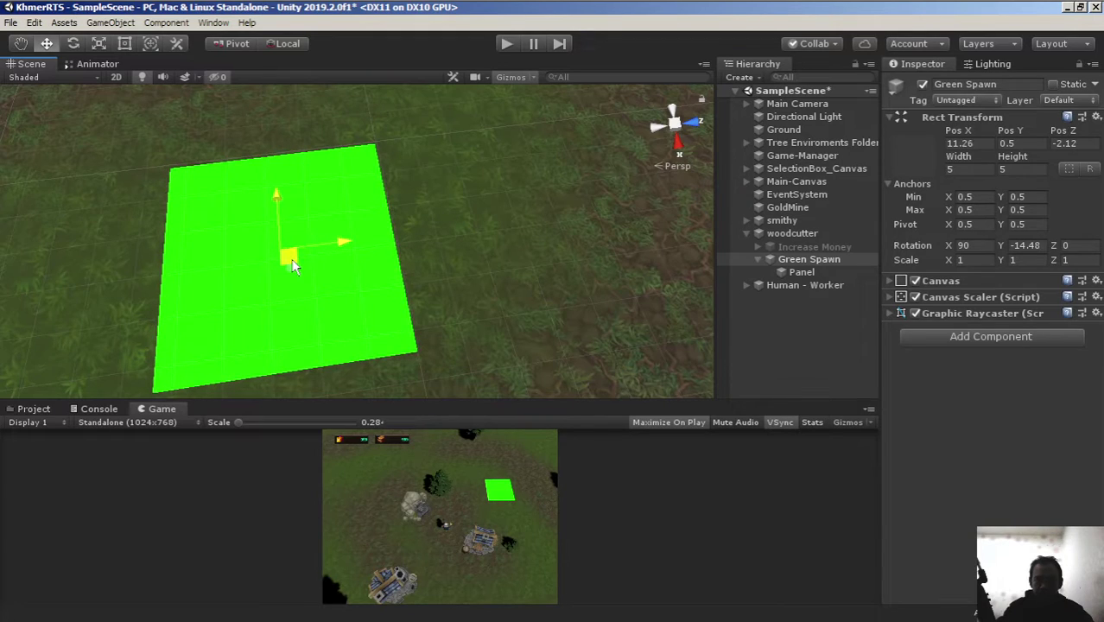
{"action": "scroll", "coordinate": [321, 242], "scroll_direction": "down", "scroll_amount": 2}
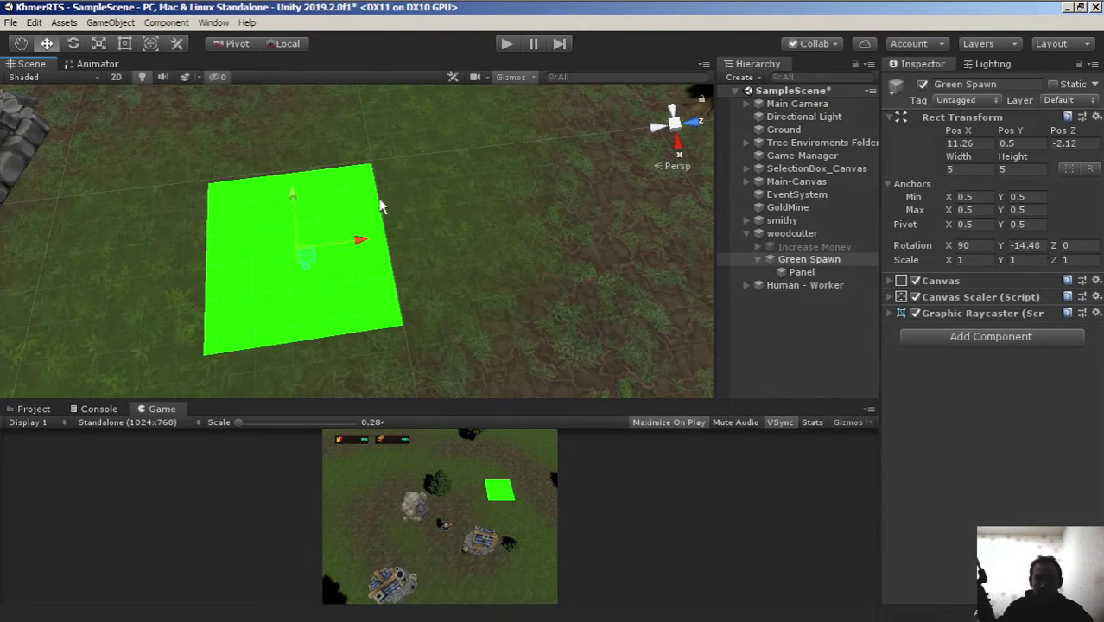
{"action": "scroll", "coordinate": [388, 236], "scroll_direction": "down", "scroll_amount": 2}
{"action": "left_click_drag", "start_coordinate": [388, 236], "coordinate": [380, 315], "text": "alt"}
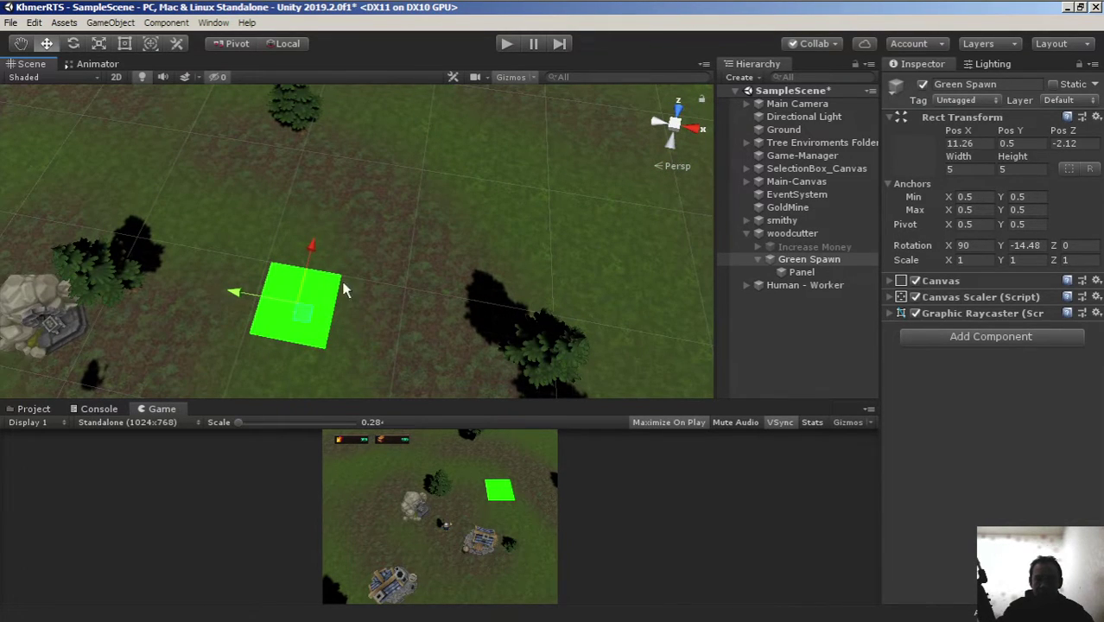
Move Green Spawn above the central building to X 9.7, Z −0.4, right of the rocks
{"action": "middle_click_drag", "start_coordinate": [344, 290], "coordinate": [501, 285]}
{"action": "scroll", "coordinate": [500, 285], "scroll_direction": "down", "scroll_amount": 3}
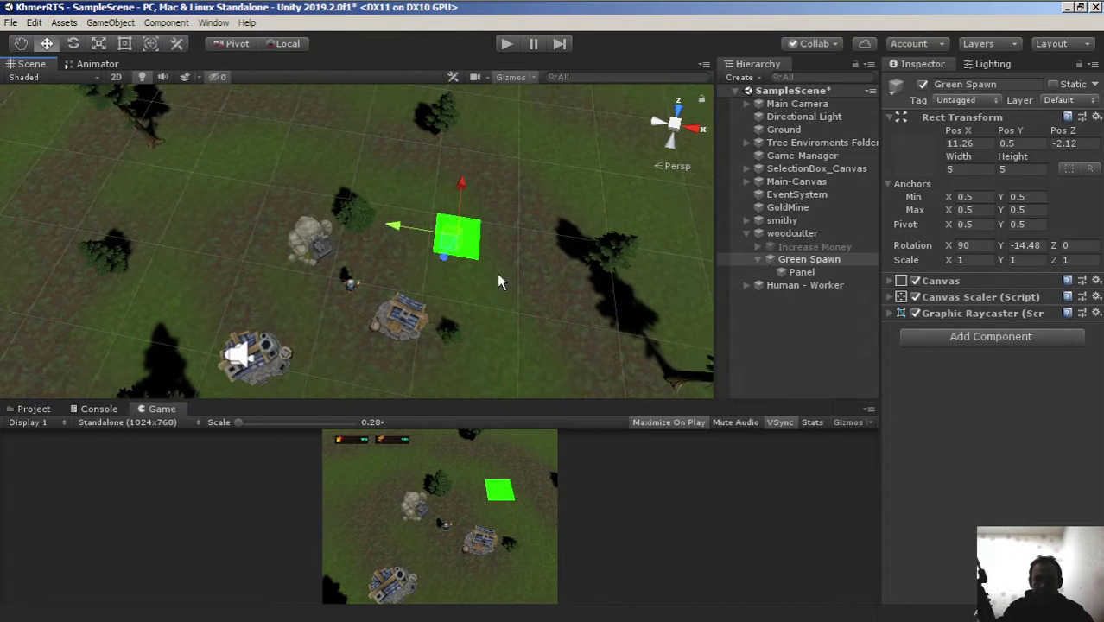
{"action": "mouse_move", "coordinate": [451, 250]}
{"action": "left_mouse_down"}
{"action": "mouse_move", "coordinate": [351, 379]}
{"action": "mouse_move", "coordinate": [423, 320]}
{"action": "mouse_move", "coordinate": [356, 240]}
{"action": "mouse_move", "coordinate": [482, 269]}
{"action": "mouse_move", "coordinate": [433, 258]}
{"action": "left_mouse_up"}
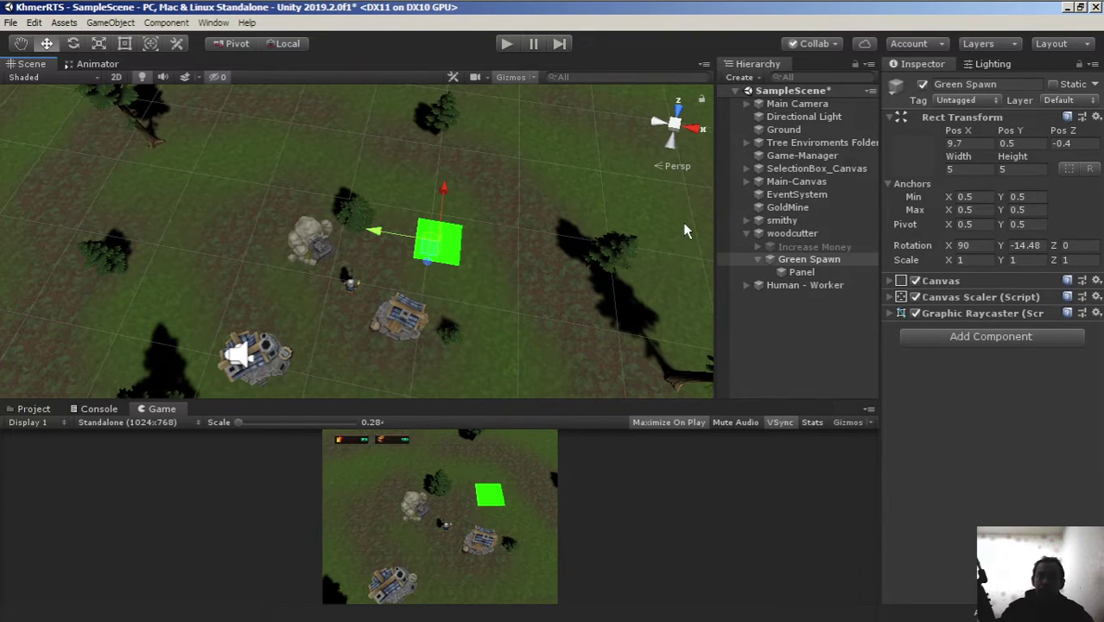
{"action": "scroll", "coordinate": [381, 244], "scroll_direction": "up", "scroll_amount": 2}
{"action": "mouse_move", "coordinate": [494, 239]}
{"action": "middle_mouse_down"}
{"action": "mouse_move", "coordinate": [381, 244]}
{"action": "mouse_move", "coordinate": [346, 291]}
{"action": "middle_mouse_up"}
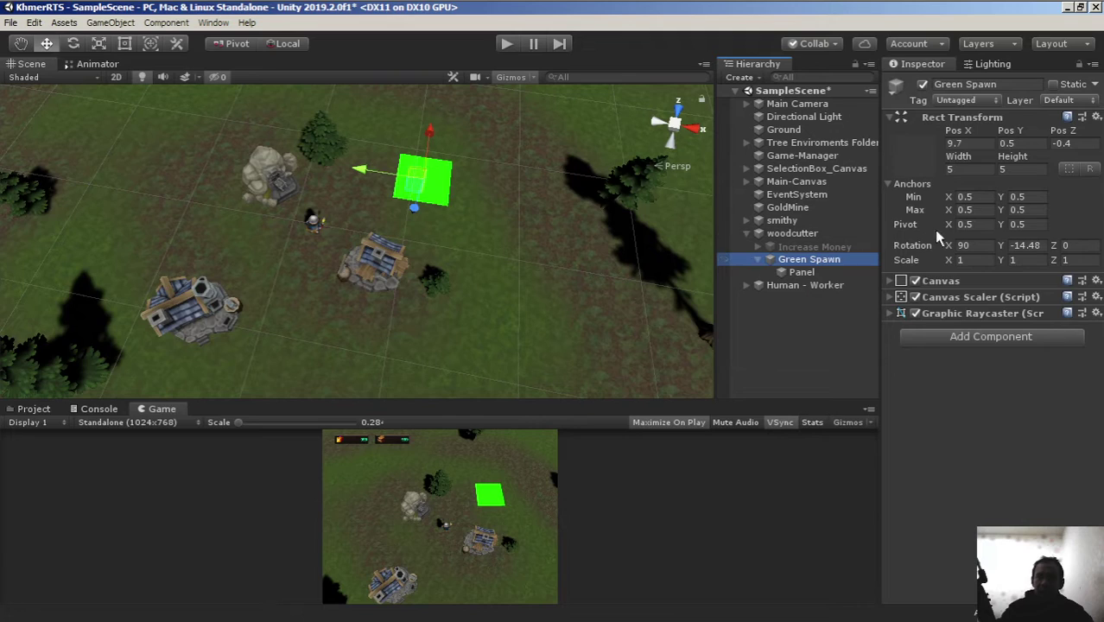
{"action": "left_click", "coordinate": [969, 170]}
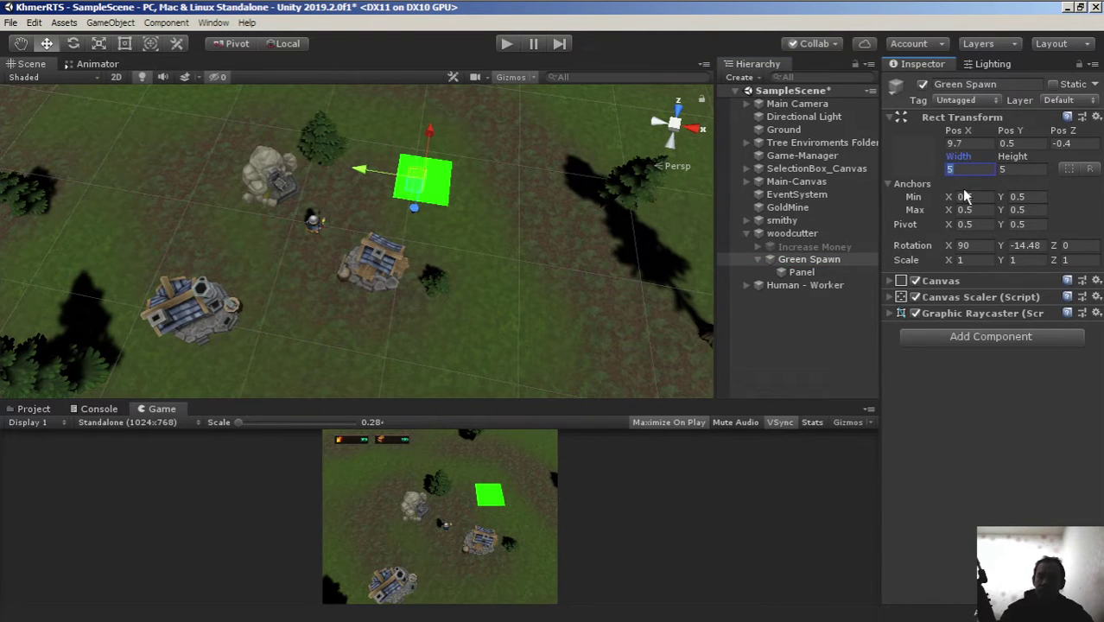
Set Green Spawn's Width and Height to 3.5
{"action": "type", "text": "3.5"}
{"action": "left_click", "coordinate": [1027, 173]}
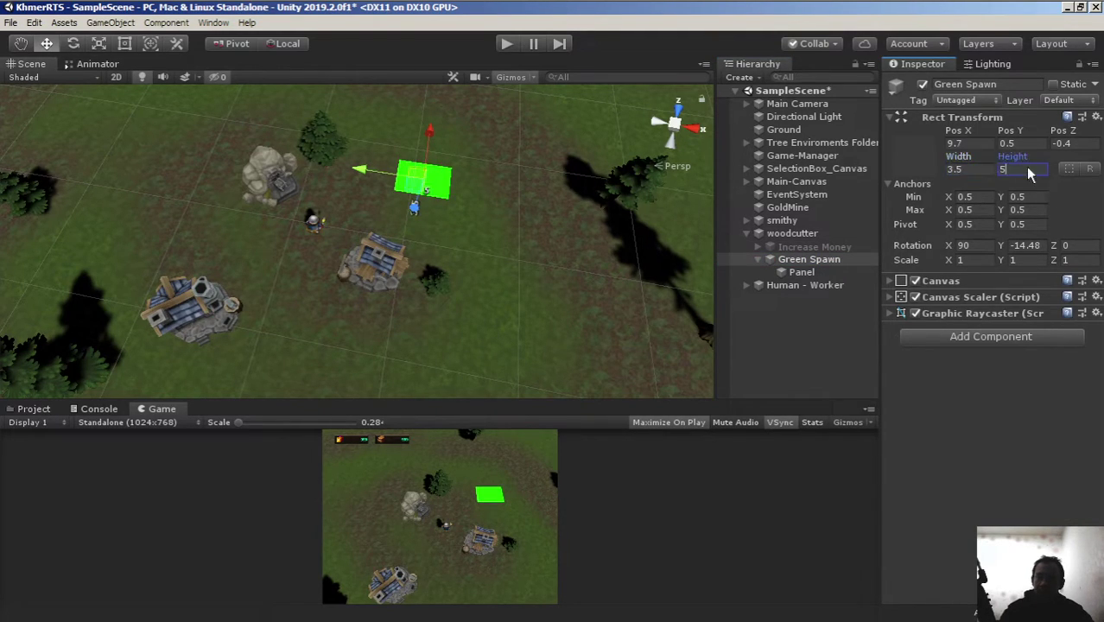
{"action": "type", "text": "3.5"}
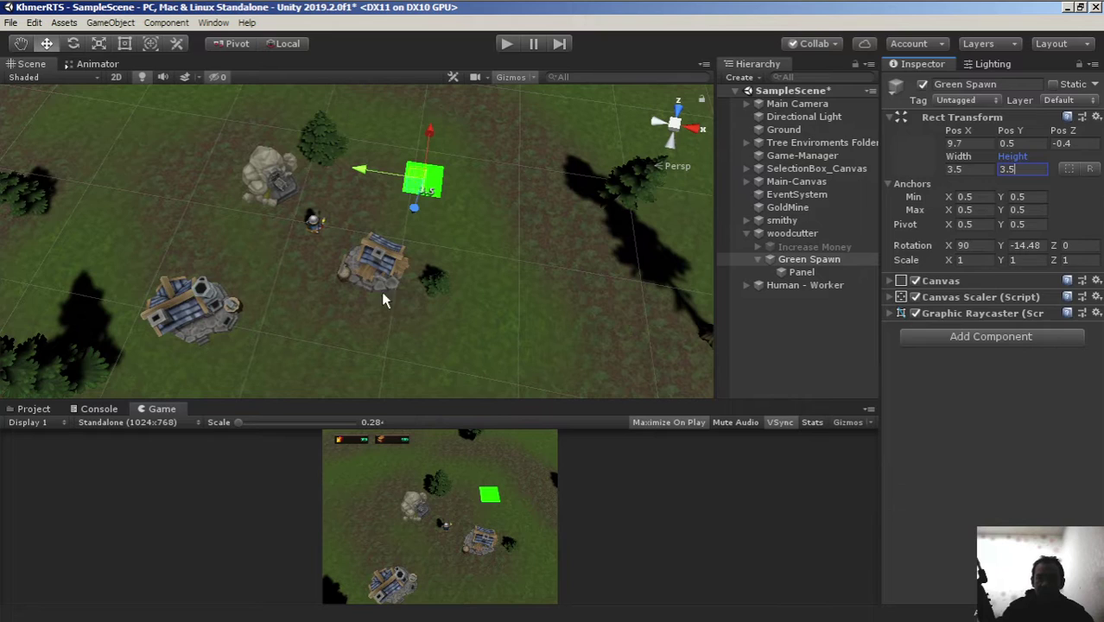
Place the plane beside the left-hand house at X -6.4, Z 4.54
{"action": "scroll", "coordinate": [348, 291], "scroll_direction": "up", "scroll_amount": 3}
{"action": "middle_click_drag", "start_coordinate": [320, 295], "coordinate": [419, 266]}
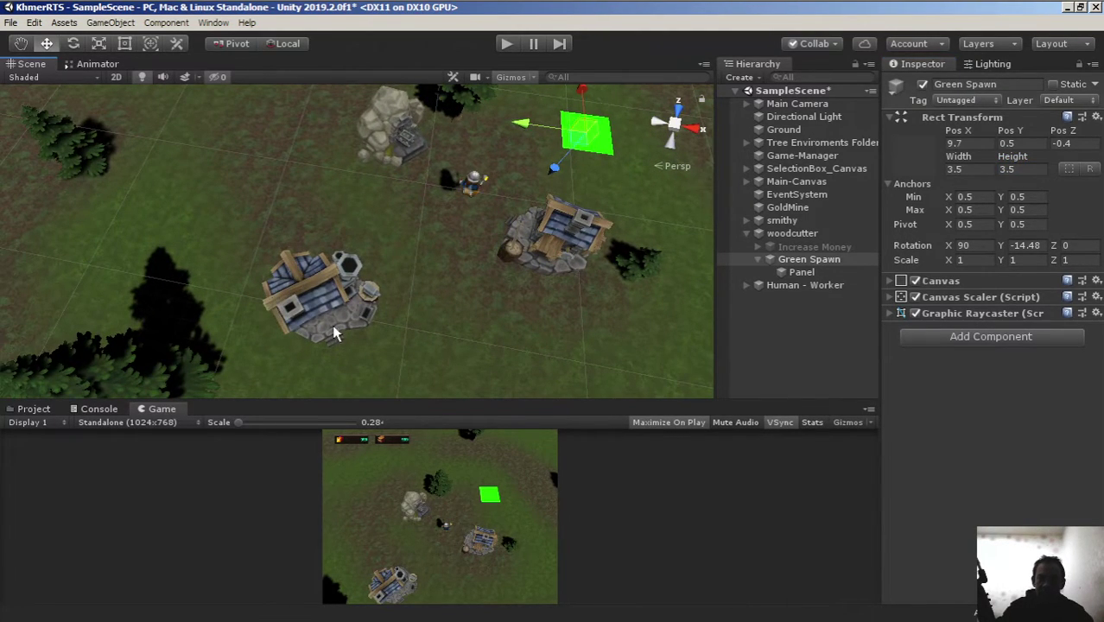
{"action": "middle_click_drag", "start_coordinate": [337, 334], "coordinate": [198, 382]}
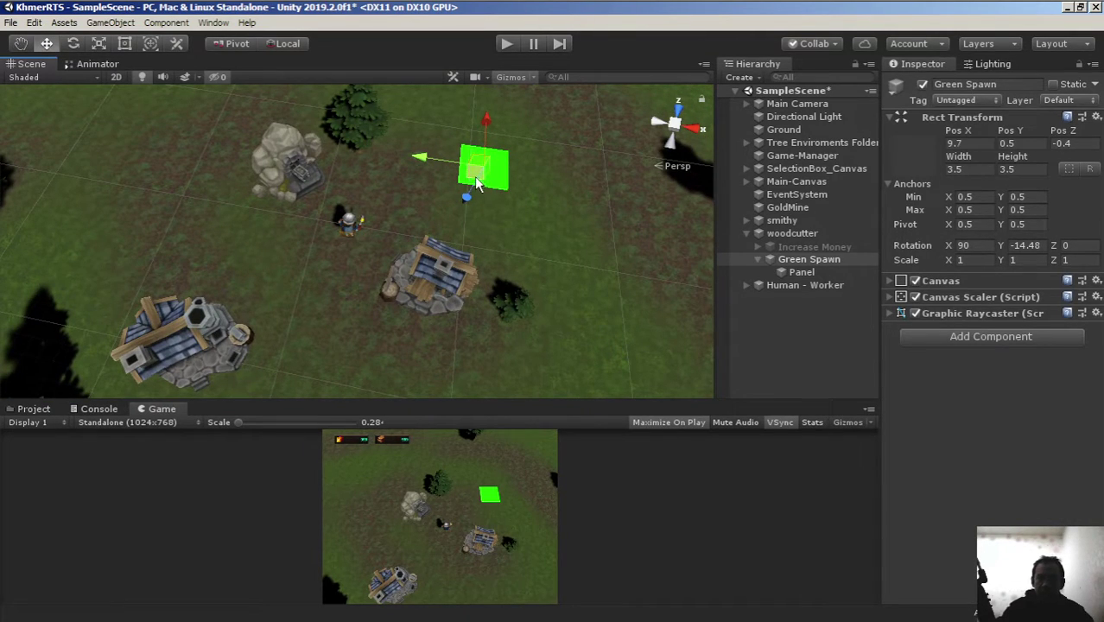
{"action": "left_click_drag", "start_coordinate": [476, 179], "coordinate": [313, 360]}
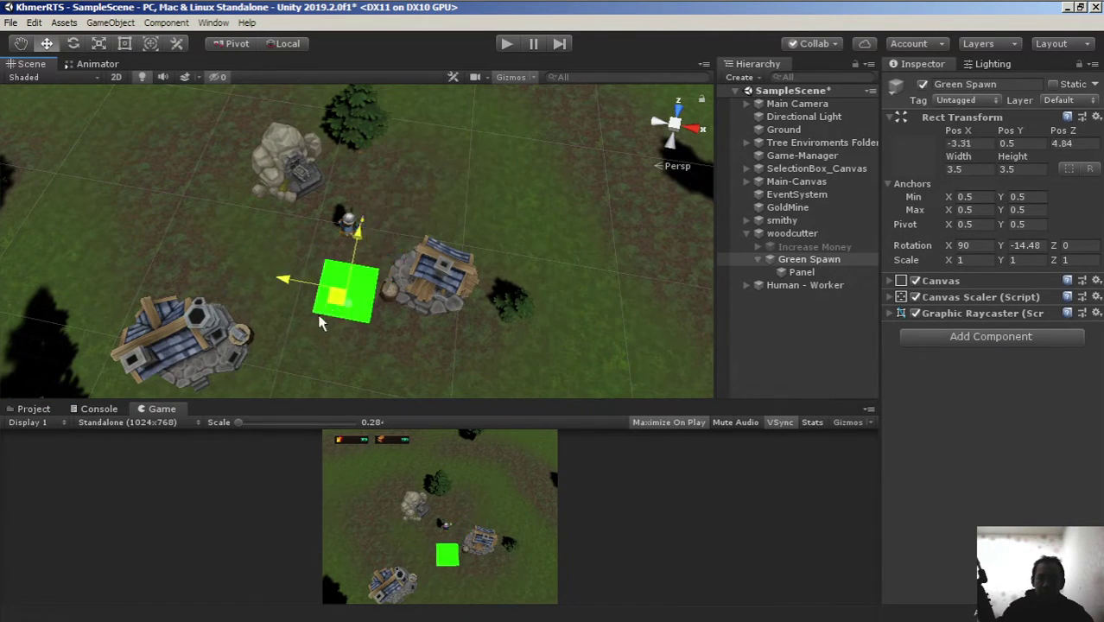
{"action": "middle_click_drag", "start_coordinate": [467, 261], "coordinate": [467, 263]}
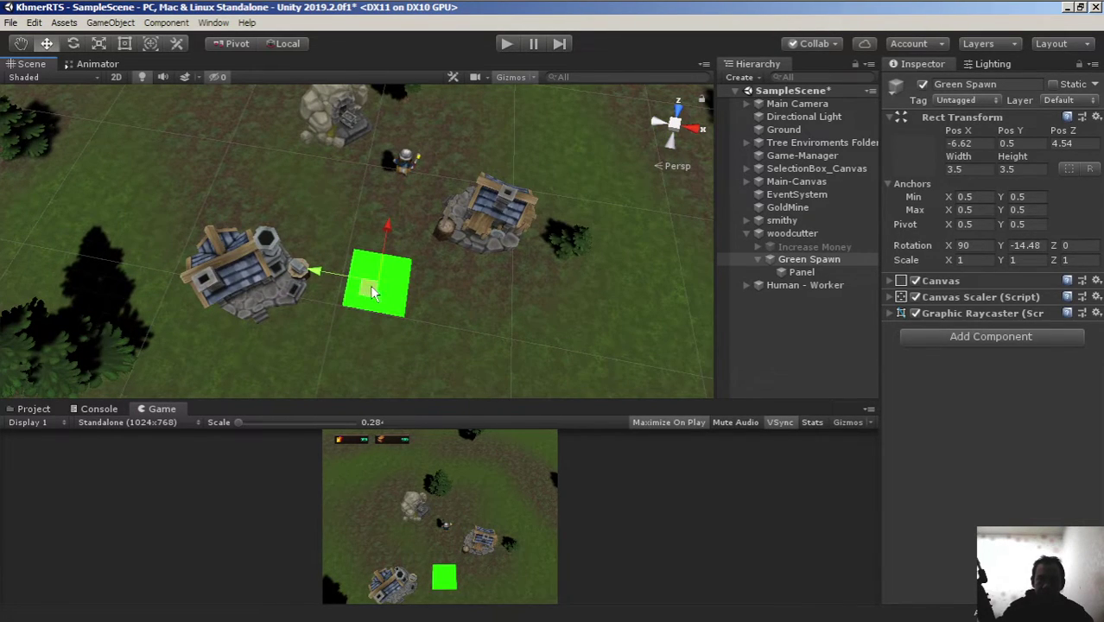
{"action": "mouse_move", "coordinate": [367, 289]}
{"action": "left_mouse_down"}
{"action": "mouse_move", "coordinate": [478, 234]}
{"action": "mouse_move", "coordinate": [246, 288]}
{"action": "mouse_move", "coordinate": [373, 288]}
{"action": "left_mouse_up"}
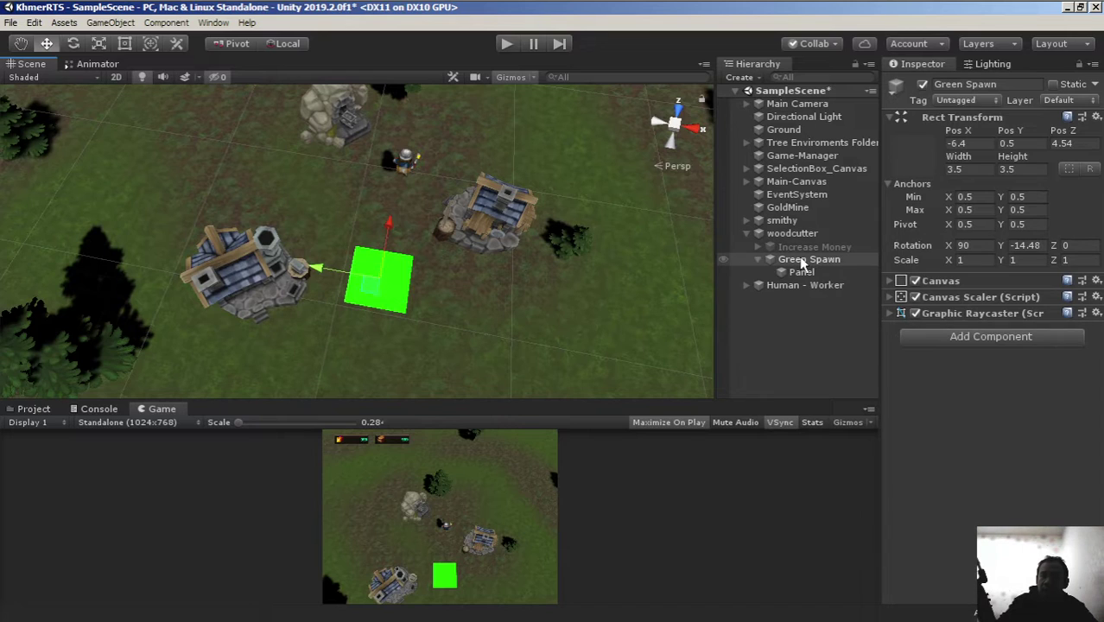
Drag Green Spawn out from under woodcutter to the Hierarchy root and collapse woodcutter
{"action": "left_click_drag", "start_coordinate": [802, 261], "coordinate": [798, 226]}
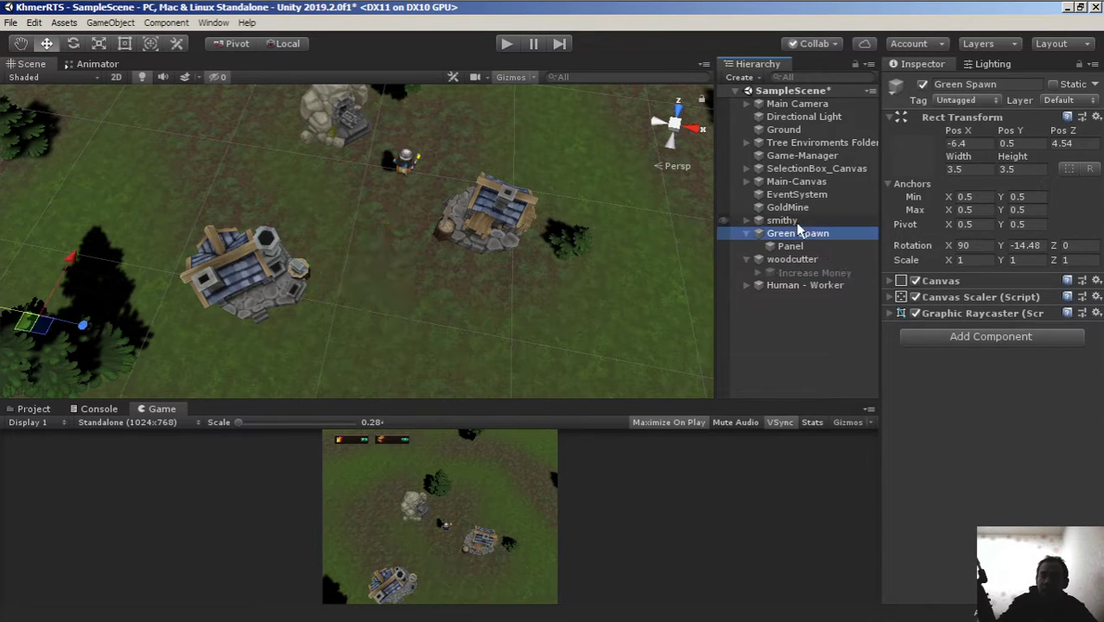
{"action": "left_click", "coordinate": [747, 259]}
{"action": "scroll", "coordinate": [281, 293], "scroll_direction": "down", "scroll_amount": 3}
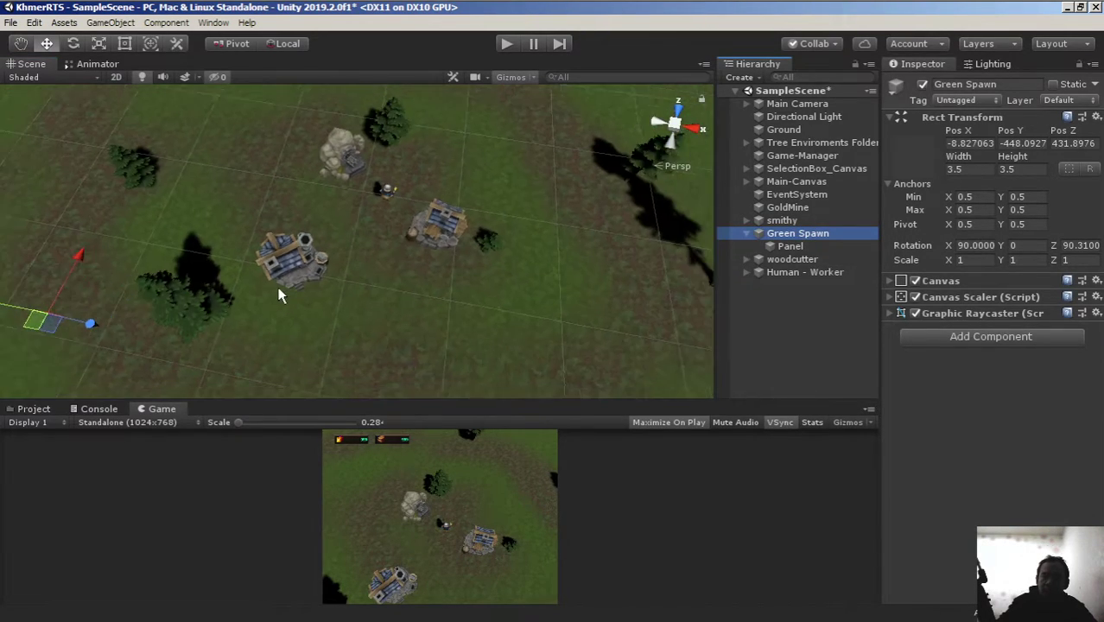
{"action": "scroll", "coordinate": [285, 290], "scroll_direction": "down", "scroll_amount": 2}
{"action": "left_click_drag", "start_coordinate": [289, 289], "coordinate": [548, 211], "text": "alt"}
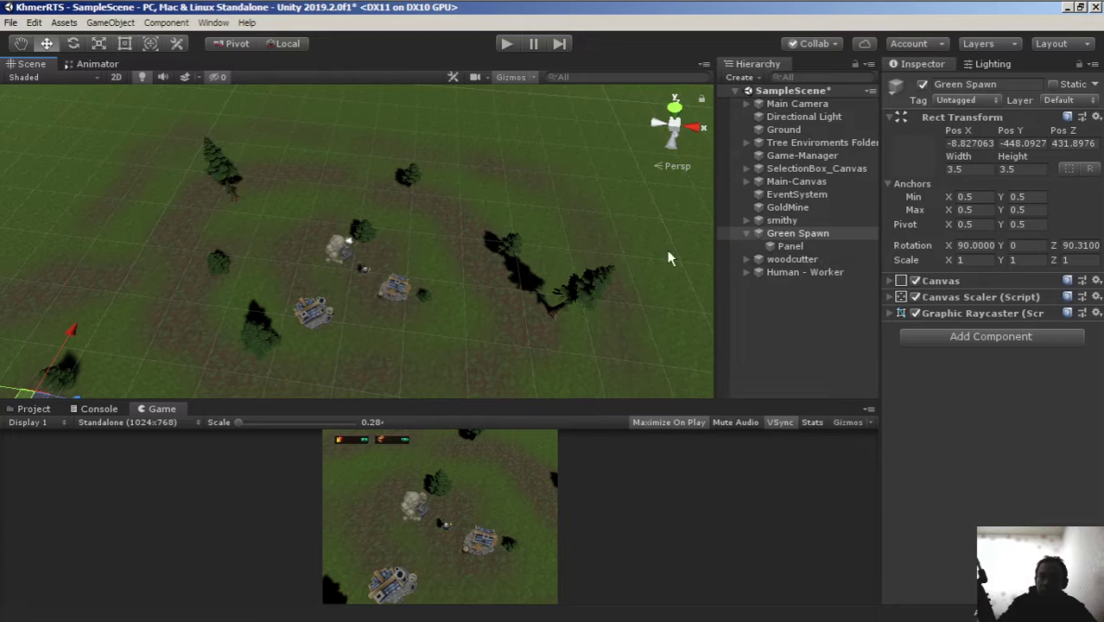
{"action": "mouse_move", "coordinate": [524, 324]}
{"action": "left_mouse_down", "text": "alt"}
{"action": "mouse_move", "coordinate": [222, 253]}
{"action": "mouse_move", "coordinate": [308, 256]}
{"action": "left_mouse_up", "text": "alt"}
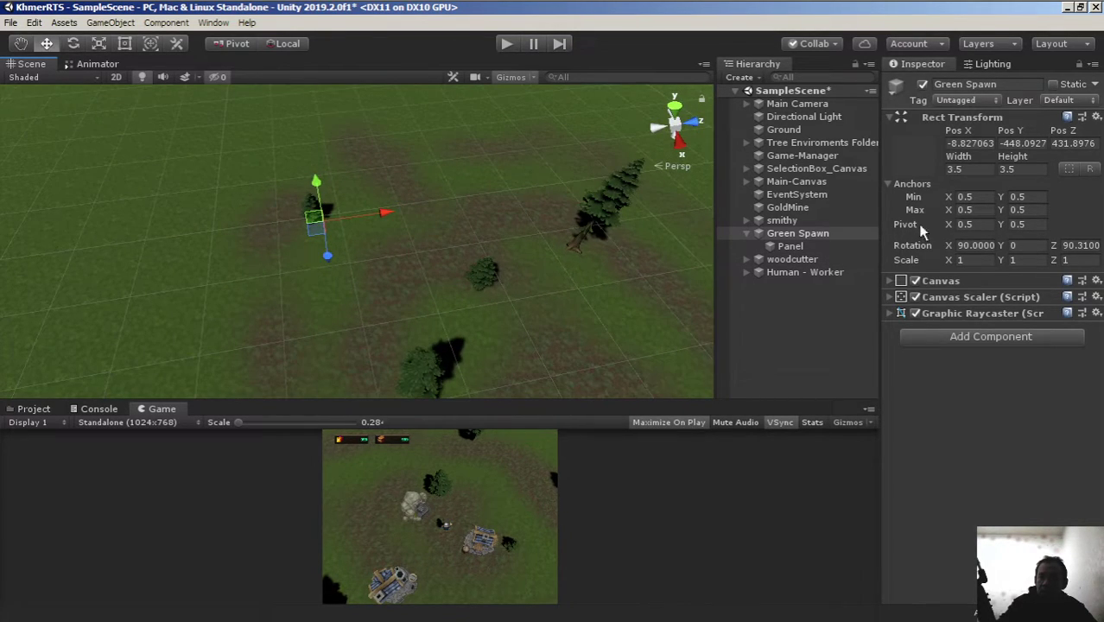
Inspect Human - Worker, woodcutter and smithy, then reselect Green Spawn with the Move tool
{"action": "left_click", "coordinate": [802, 272]}
{"action": "left_click", "coordinate": [782, 259]}
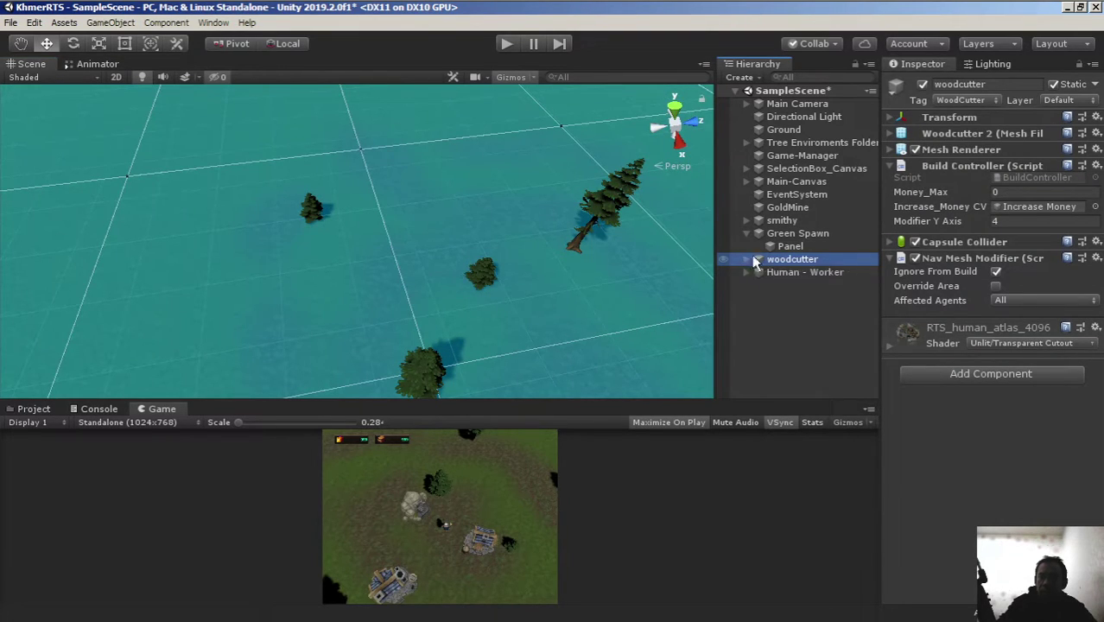
{"action": "left_click", "coordinate": [783, 222]}
{"action": "left_click", "coordinate": [787, 231]}
{"action": "scroll", "coordinate": [363, 274], "scroll_direction": "up", "scroll_amount": 5}
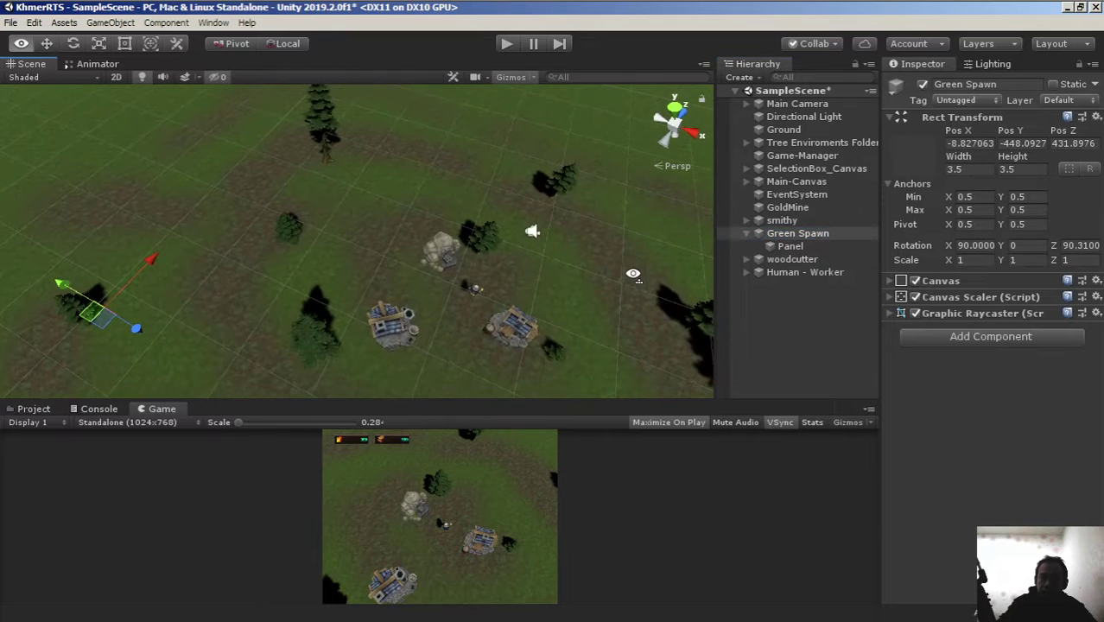
{"action": "key", "text": "w"}
{"action": "mouse_move", "coordinate": [561, 253]}
{"action": "left_mouse_down", "text": "alt"}
{"action": "mouse_move", "coordinate": [362, 232]}
{"action": "mouse_move", "coordinate": [461, 239]}
{"action": "left_mouse_up", "text": "alt"}
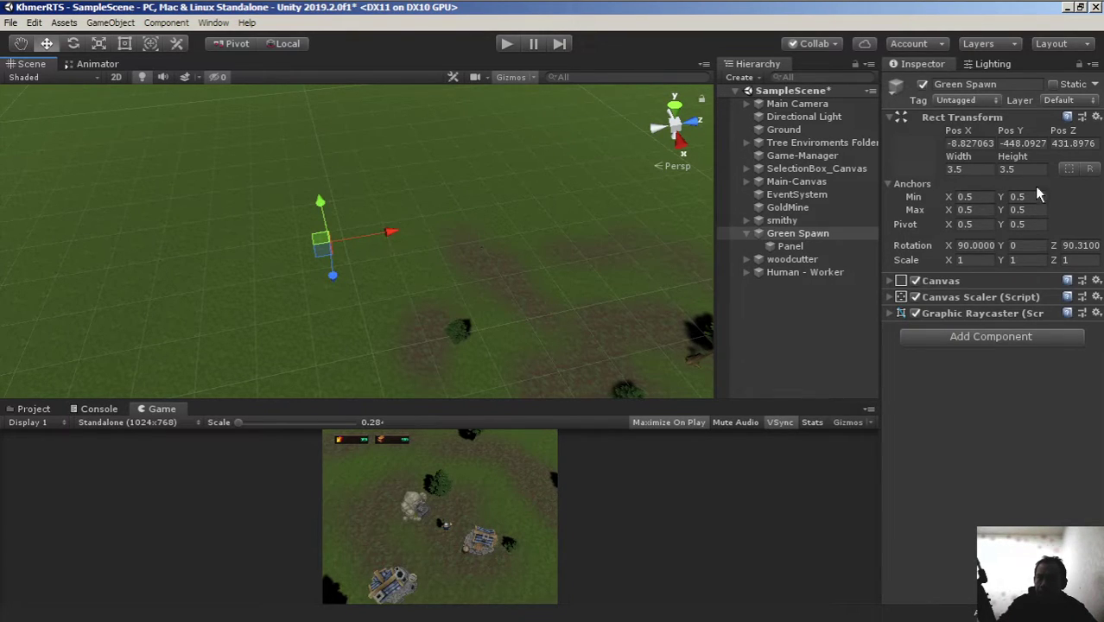
Set Green Spawn's Pos X, Y and Z to 0 and frame it in the Scene view
{"action": "left_click", "coordinate": [1035, 144]}
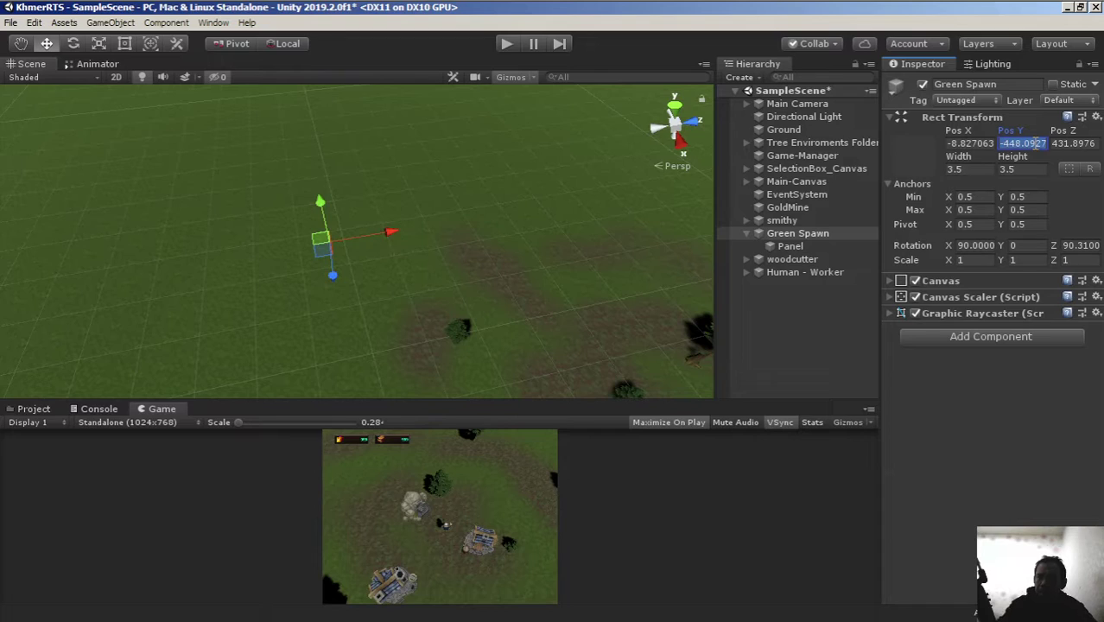
{"action": "type", "text": "0"}
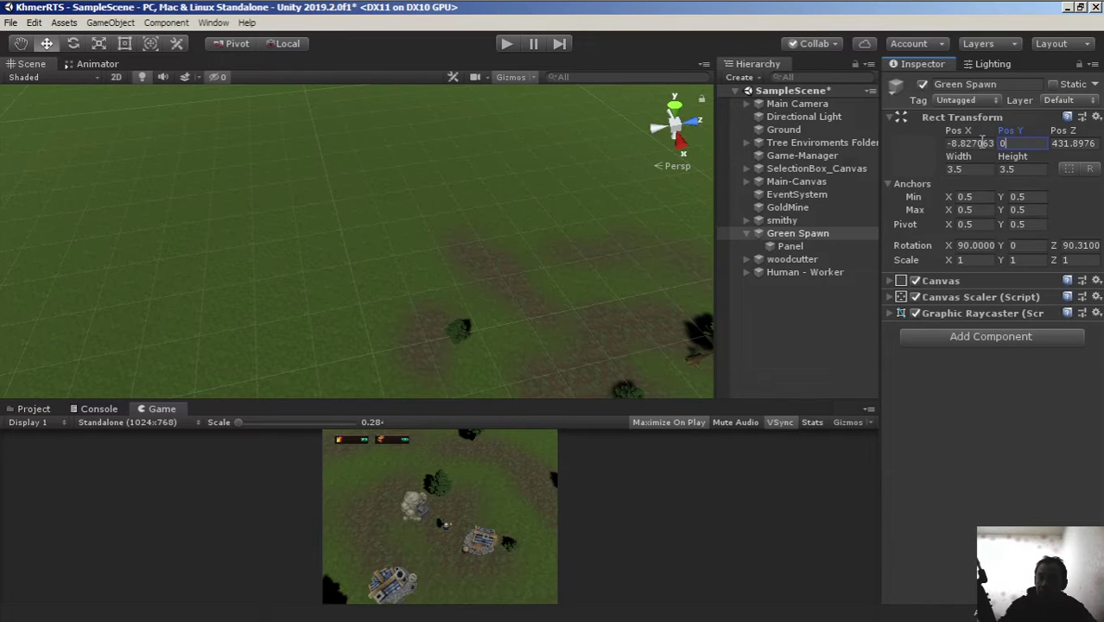
{"action": "left_click", "coordinate": [981, 142]}
{"action": "type", "text": "0"}
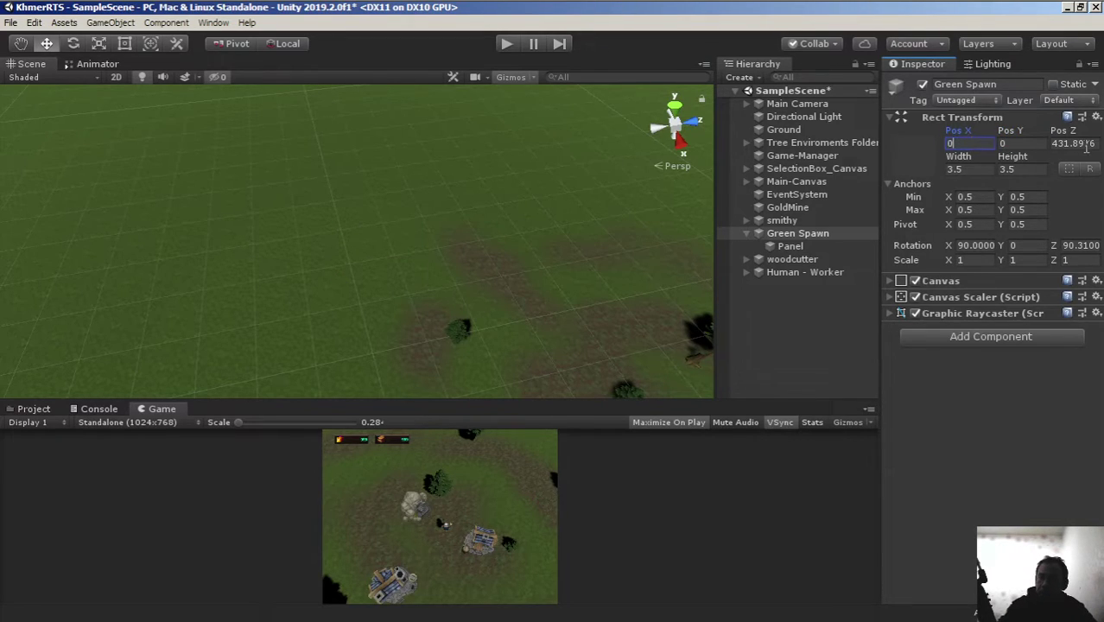
{"action": "left_click", "coordinate": [1086, 145]}
{"action": "type", "text": "0"}
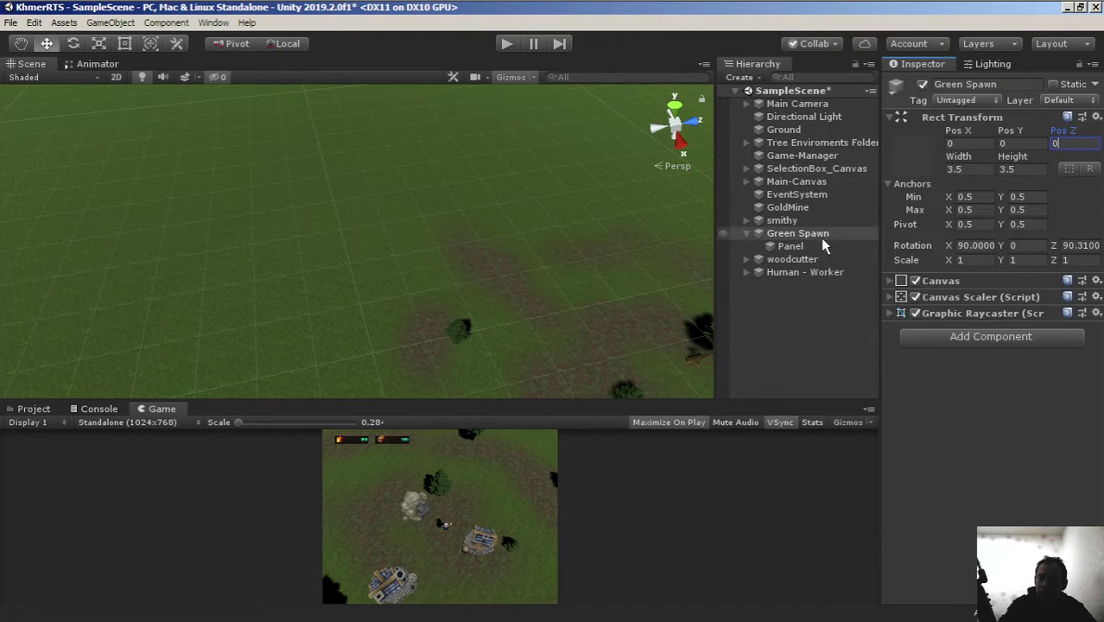
{"action": "double_click", "coordinate": [795, 234]}
{"action": "mouse_move", "coordinate": [474, 267]}
{"action": "right_mouse_down"}
{"action": "mouse_move", "coordinate": [328, 299]}
{"action": "mouse_move", "coordinate": [624, 215]}
{"action": "right_mouse_up"}
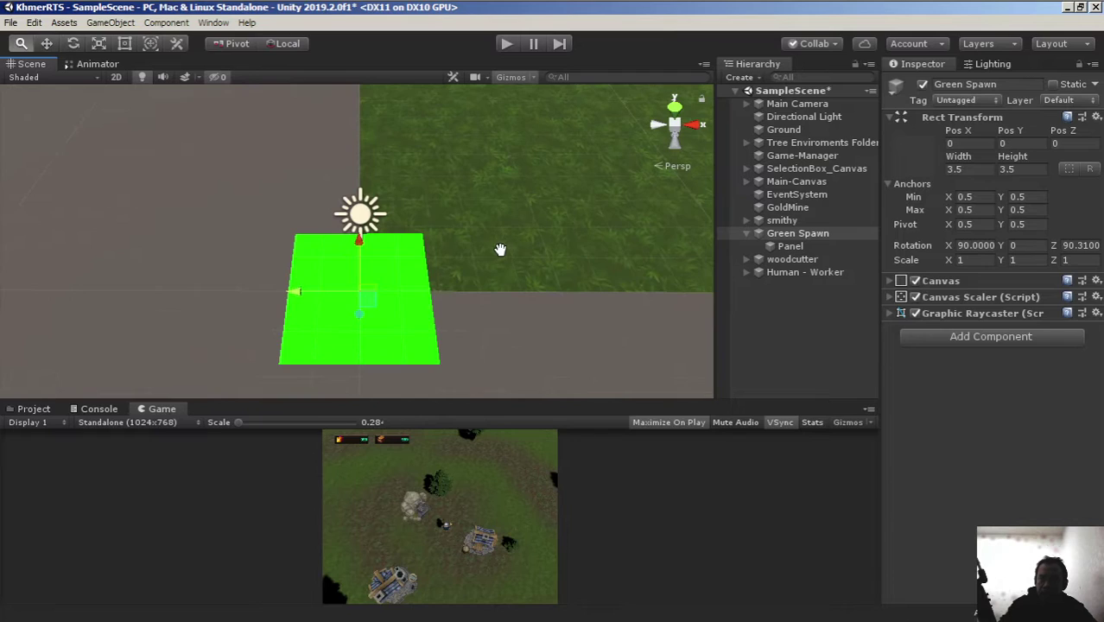
Change Green Spawn's Pos Y to 0.5 and reselect it
{"action": "left_click", "coordinate": [1029, 144]}
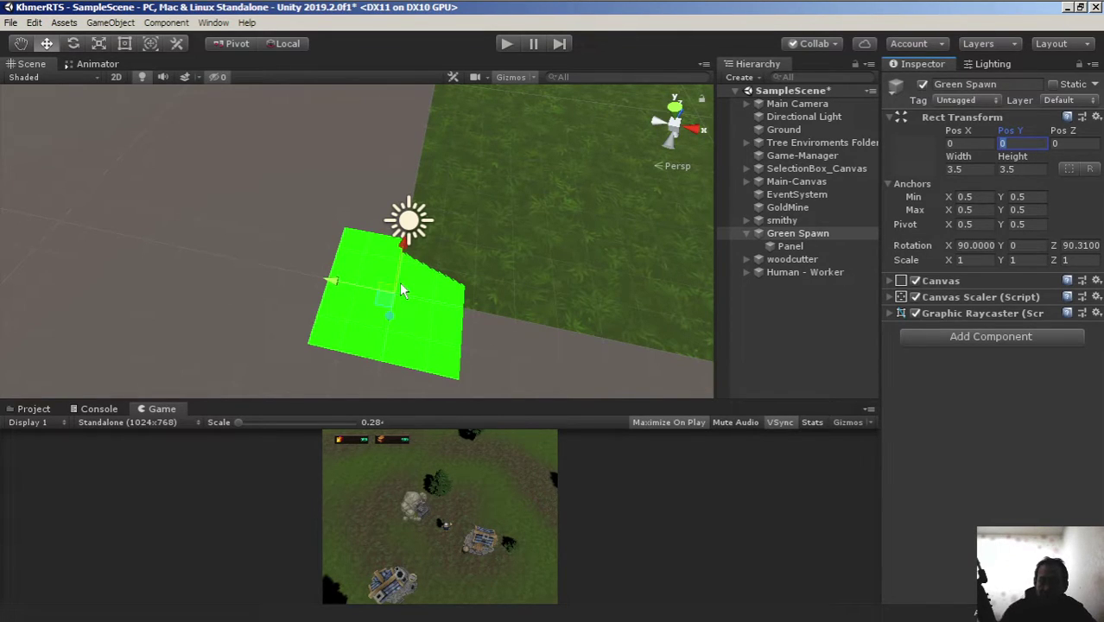
{"action": "type", "text": ".5"}
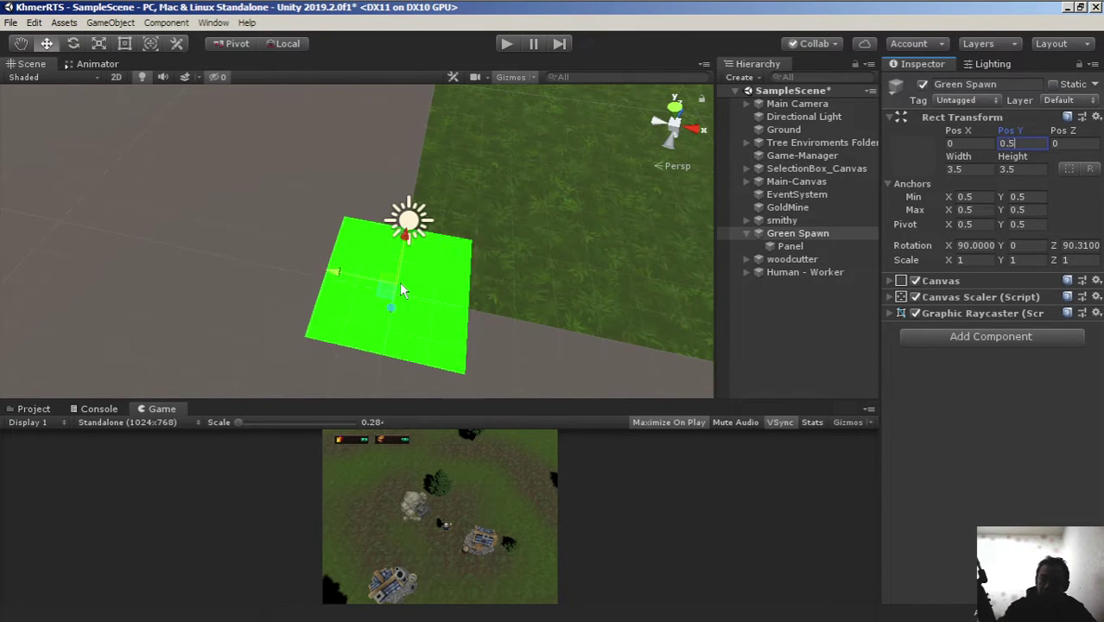
{"action": "scroll", "coordinate": [504, 237], "scroll_direction": "down", "scroll_amount": 2}
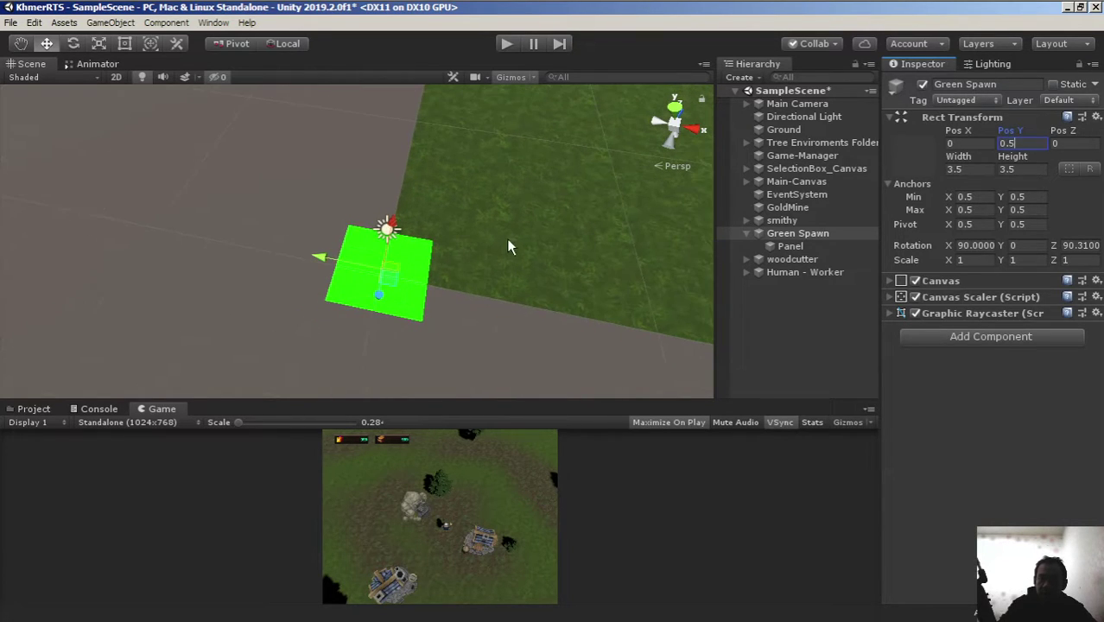
{"action": "scroll", "coordinate": [500, 239], "scroll_direction": "down", "scroll_amount": 2}
{"action": "middle_click_drag", "start_coordinate": [500, 239], "coordinate": [411, 252]}
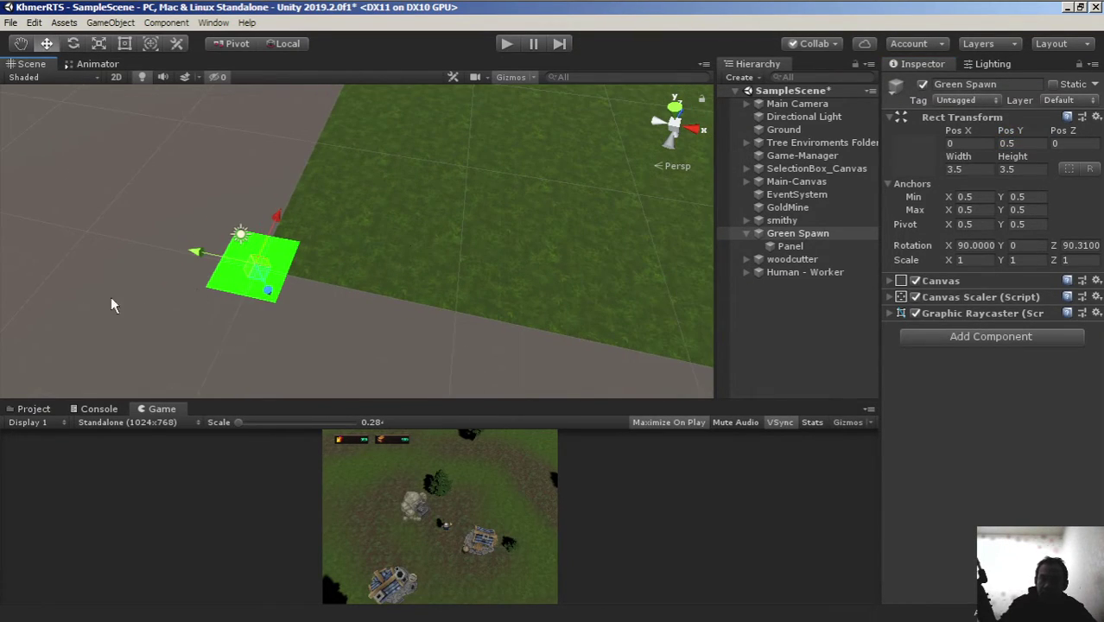
{"action": "left_click", "coordinate": [798, 238]}
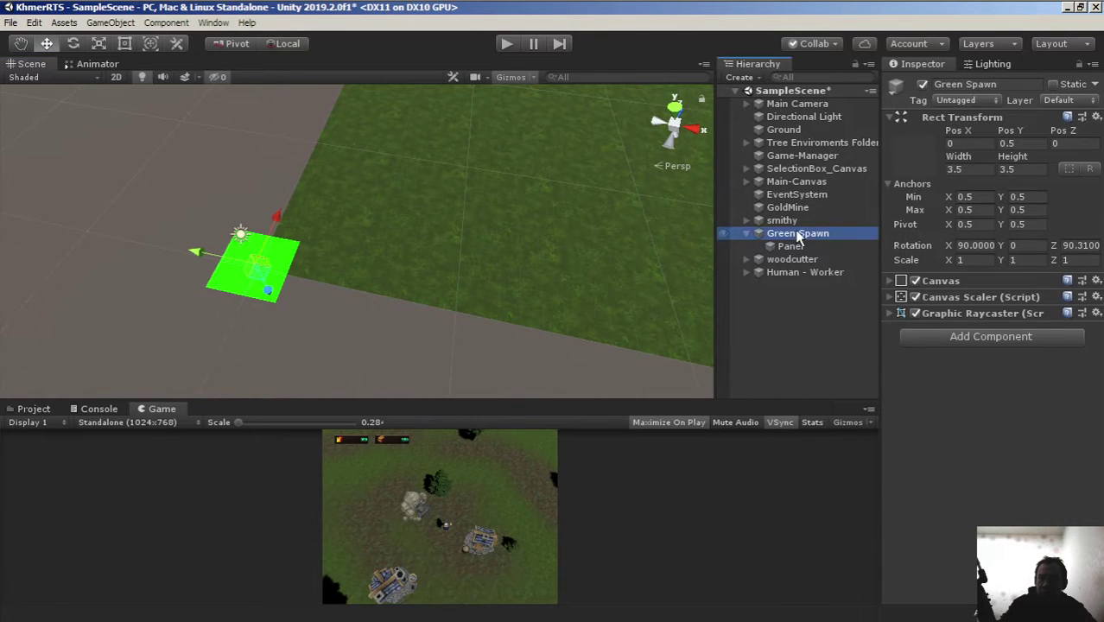
Uncheck Green Spawn's active checkbox so its green panel disappears
{"action": "left_click", "coordinate": [921, 84]}
{"action": "scroll", "coordinate": [469, 270], "scroll_direction": "up", "scroll_amount": 2}
{"action": "scroll", "coordinate": [500, 237], "scroll_direction": "up", "scroll_amount": 2}
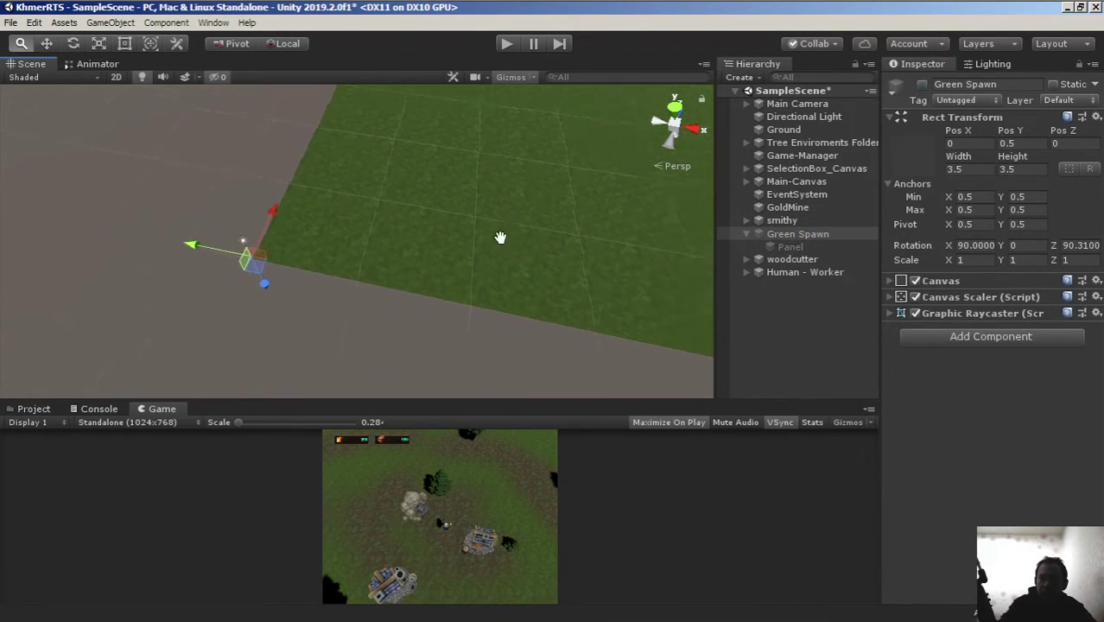
{"action": "middle_click_drag", "start_coordinate": [500, 238], "coordinate": [364, 291]}
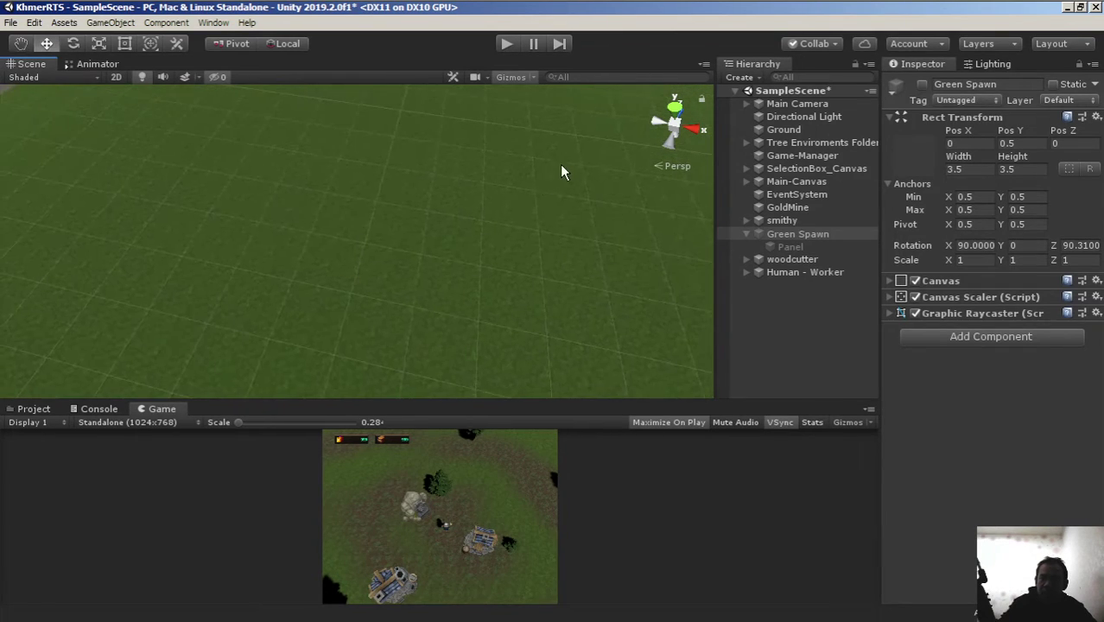
{"action": "scroll", "coordinate": [560, 171], "scroll_direction": "up", "scroll_amount": 2}
{"action": "scroll", "coordinate": [508, 179], "scroll_direction": "up", "scroll_amount": 2}
{"action": "left_click_drag", "start_coordinate": [330, 291], "coordinate": [500, 158], "text": "alt"}
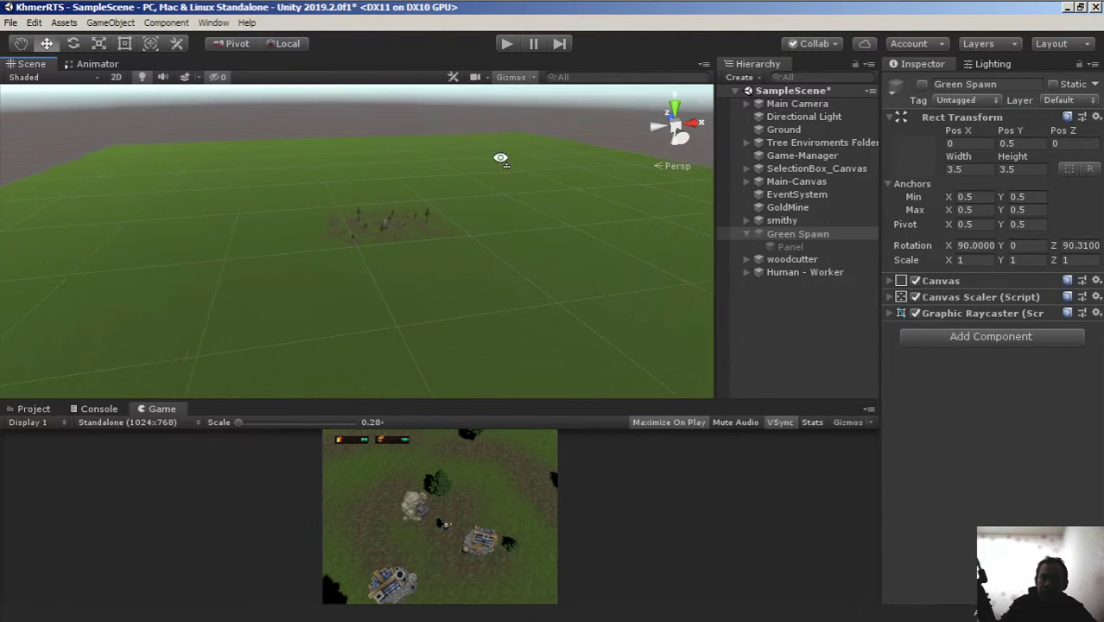
Frame Human - Worker in the scene and collapse Green Spawn's children
{"action": "double_click", "coordinate": [805, 272]}
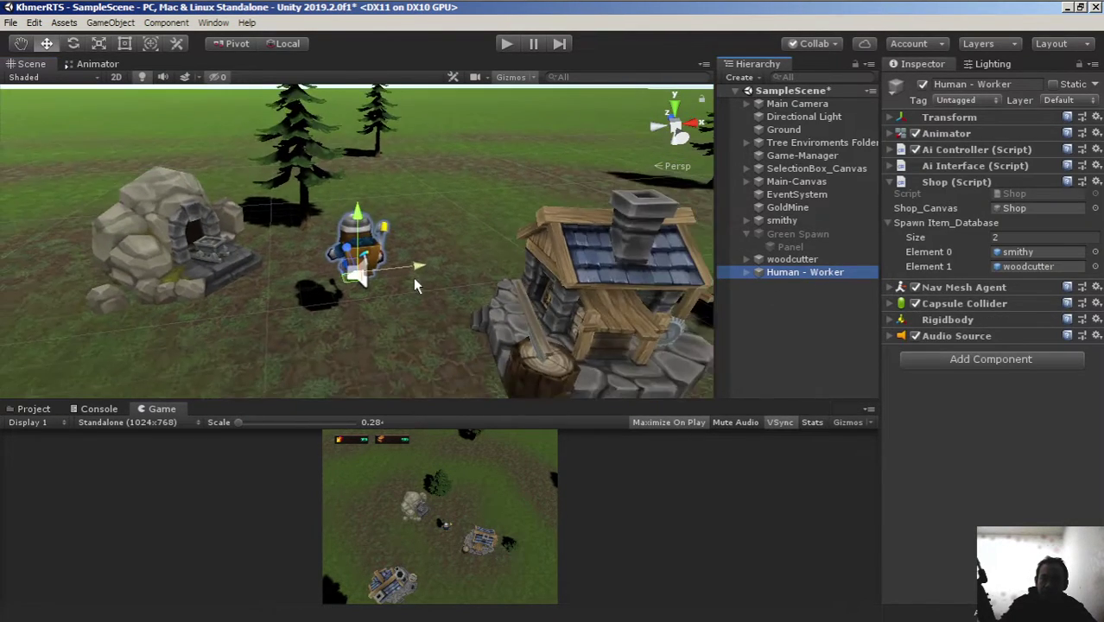
{"action": "left_click", "coordinate": [747, 234]}
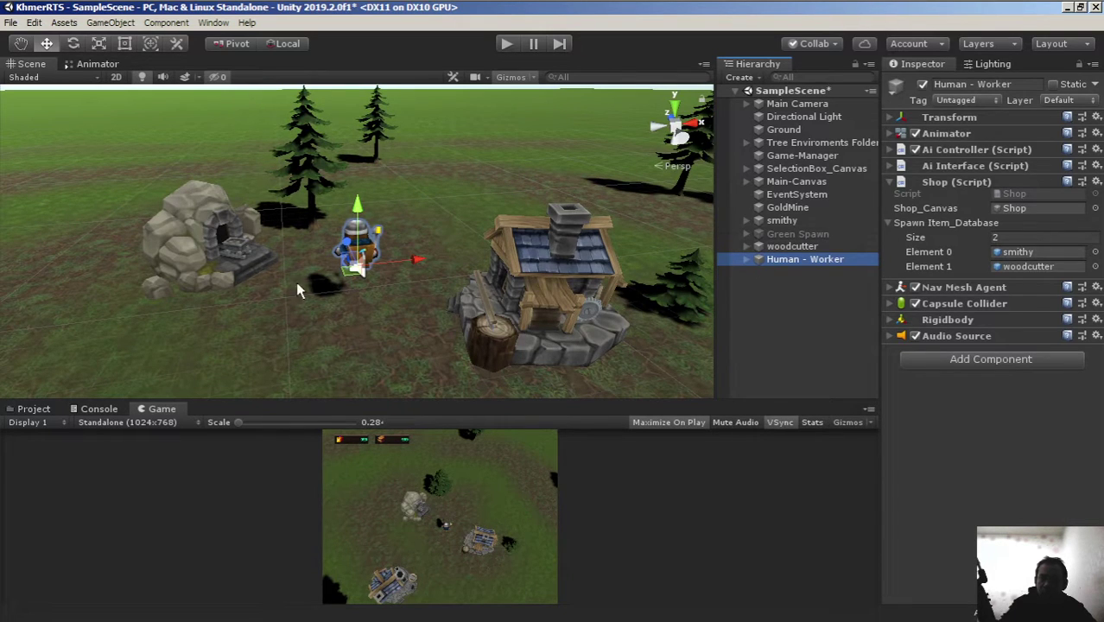
{"action": "scroll", "coordinate": [302, 282], "scroll_direction": "down", "scroll_amount": 3}
{"action": "mouse_move", "coordinate": [323, 284]}
{"action": "left_mouse_down", "text": "alt"}
{"action": "mouse_move", "coordinate": [477, 293]}
{"action": "mouse_move", "coordinate": [385, 323]}
{"action": "left_mouse_up", "text": "alt"}
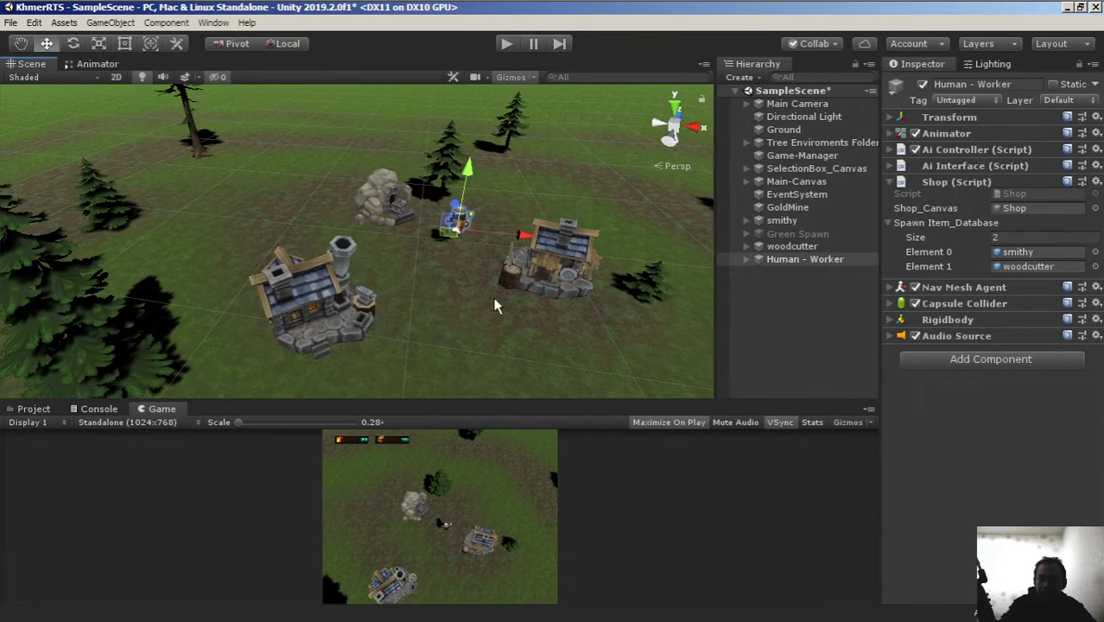
{"action": "left_click_drag", "start_coordinate": [522, 296], "coordinate": [407, 288], "text": "alt"}
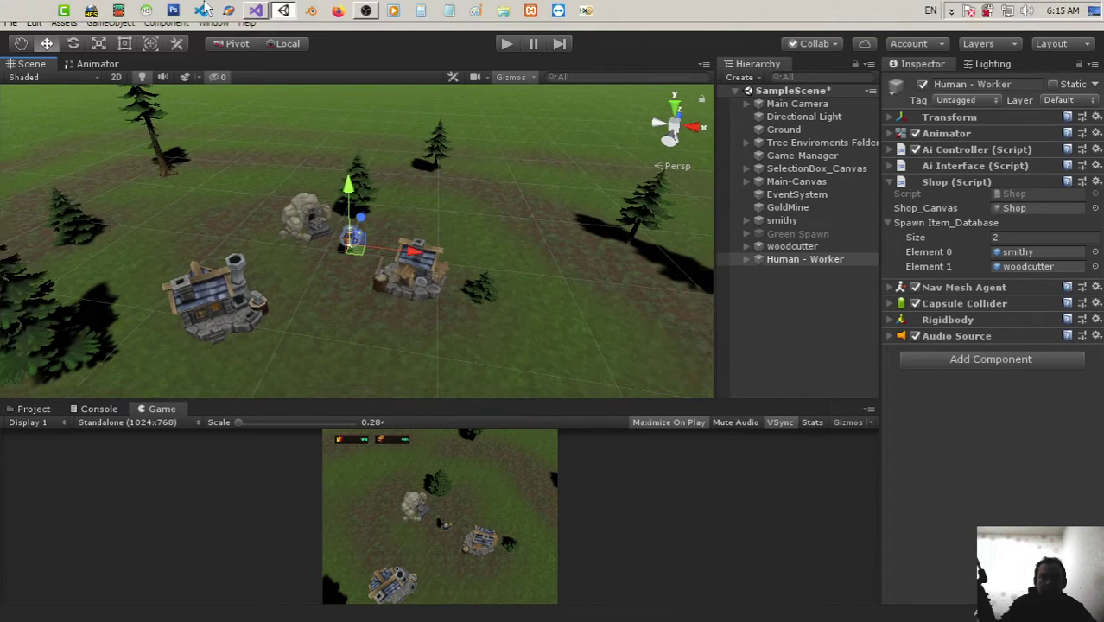
Switch to Visual Studio and open GameInterface.cs at the Gold, Tree declaration
{"action": "left_click", "coordinate": [256, 11]}
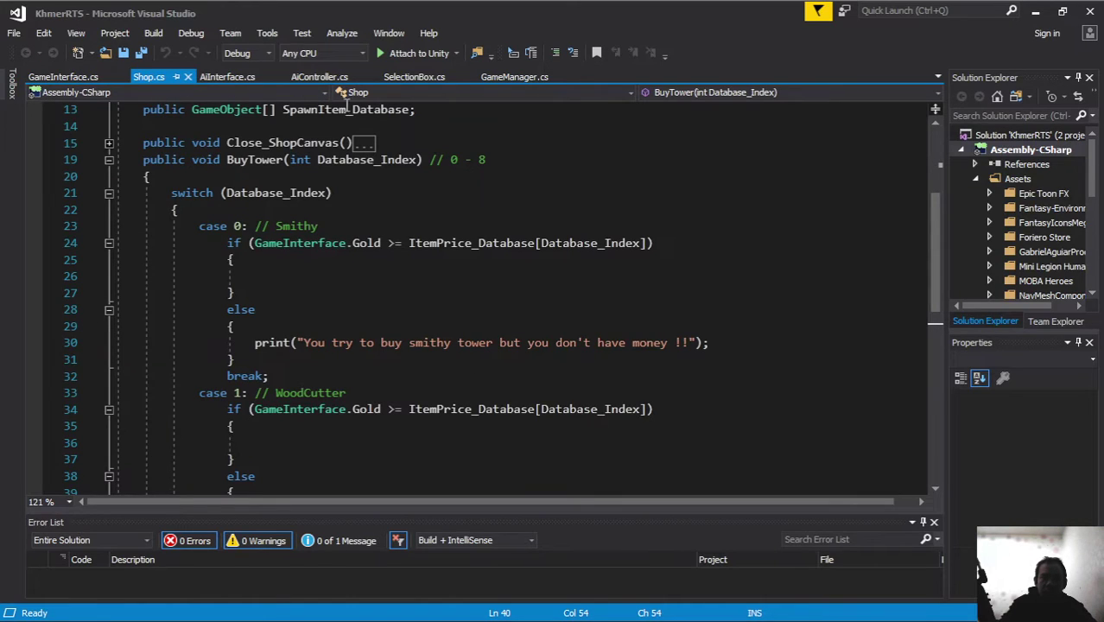
{"action": "scroll", "coordinate": [373, 260], "scroll_direction": "down", "scroll_amount": 7}
{"action": "scroll", "coordinate": [346, 242], "scroll_direction": "up", "scroll_amount": 7}
{"action": "scroll", "coordinate": [325, 232], "scroll_direction": "up", "scroll_amount": 4}
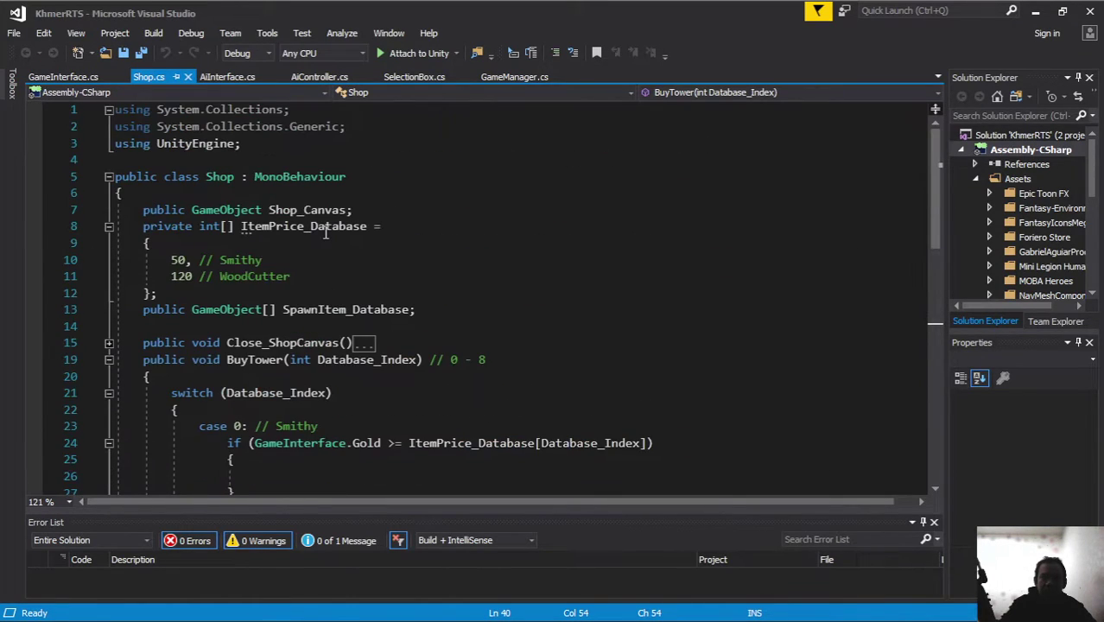
{"action": "left_click", "coordinate": [39, 77]}
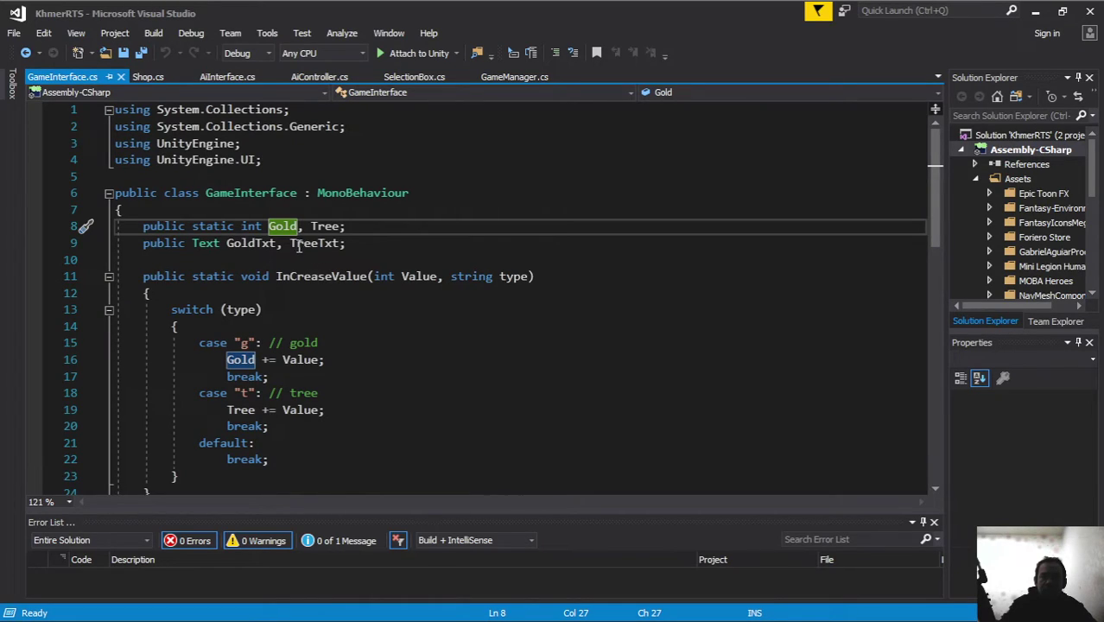
{"action": "left_click", "coordinate": [366, 226]}
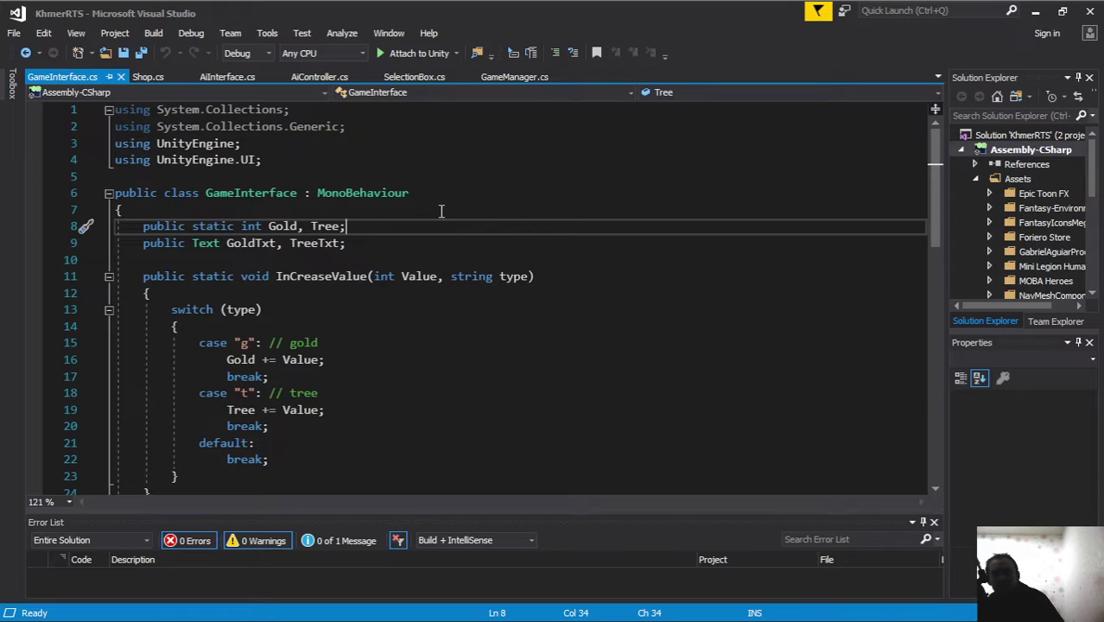
Add an empty Awake method below the GoldTxt, TreeTxt declaration via the 'aw' snippet
{"action": "left_click", "coordinate": [384, 243]}
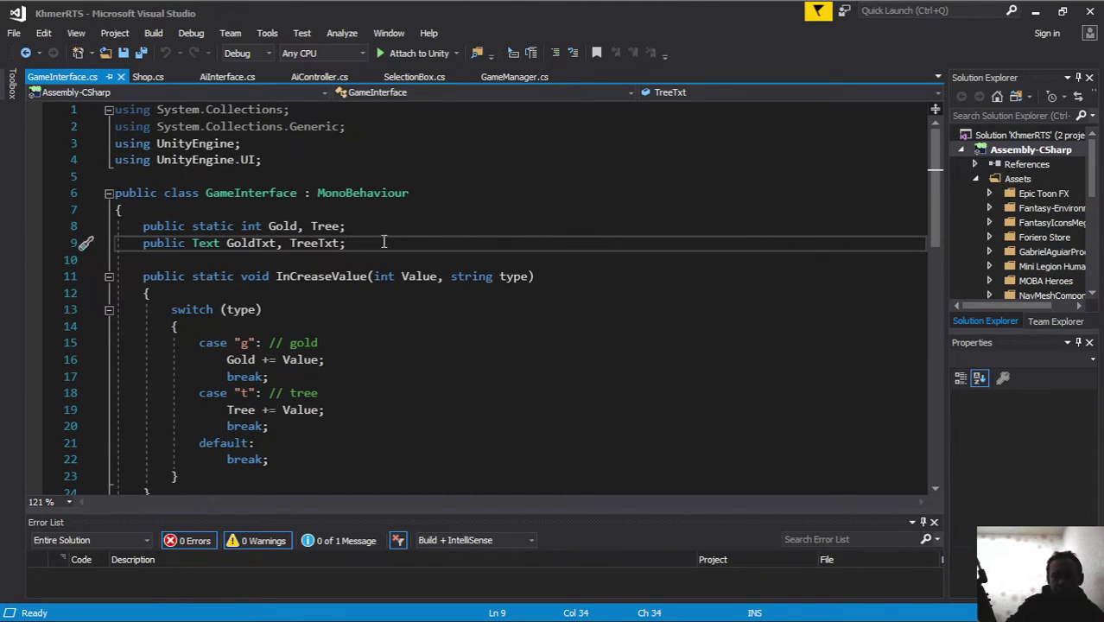
{"action": "key", "text": "Return"}
{"action": "key", "text": "Return"}
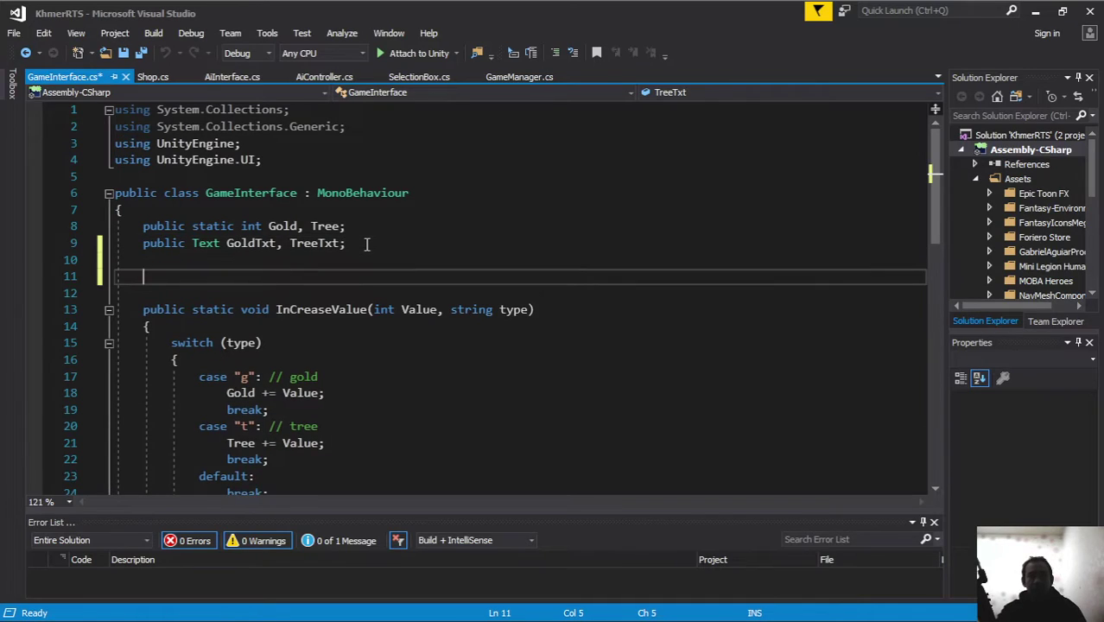
{"action": "type", "text": "aw"}
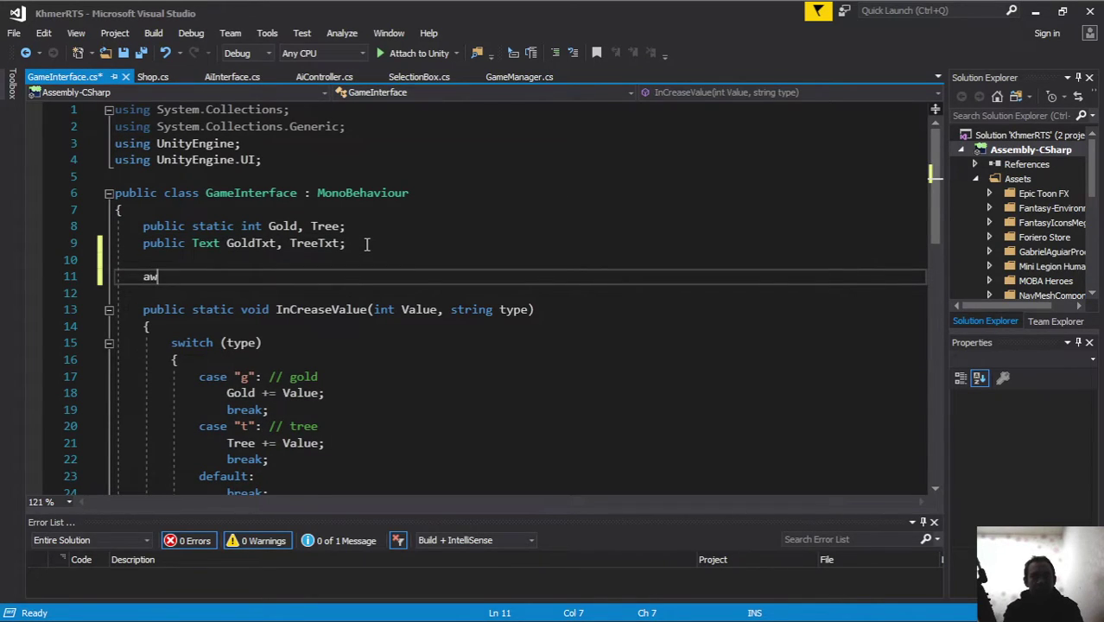
{"action": "key", "text": "Return"}
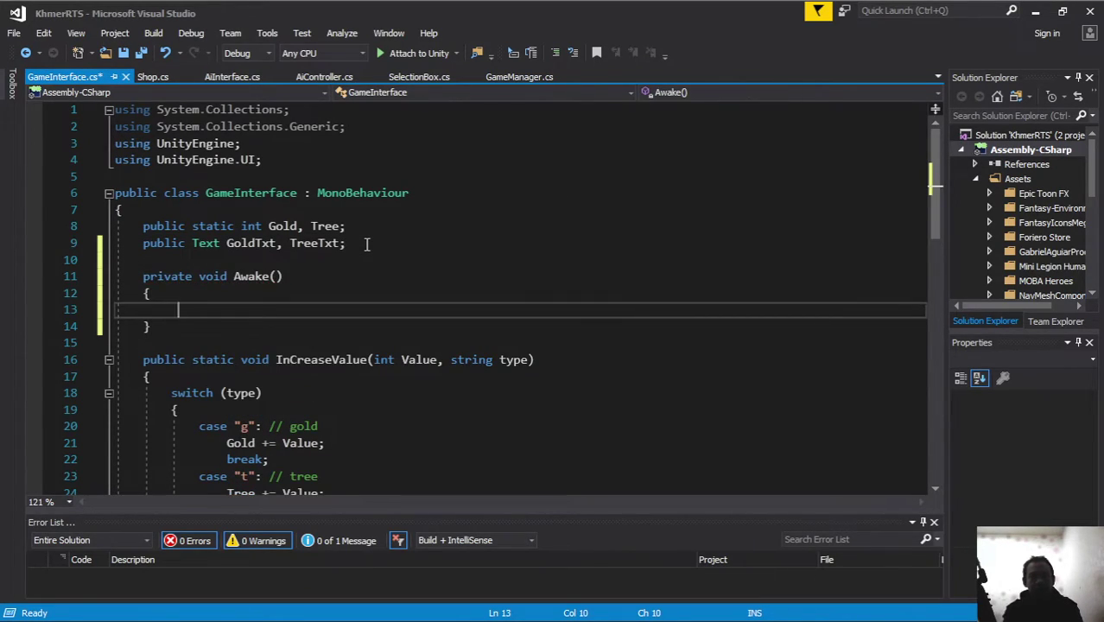
Inside Awake, add an '// Example' comment and 'gold = 1500;', then begin the Tree line
{"action": "type", "text": "gol"}
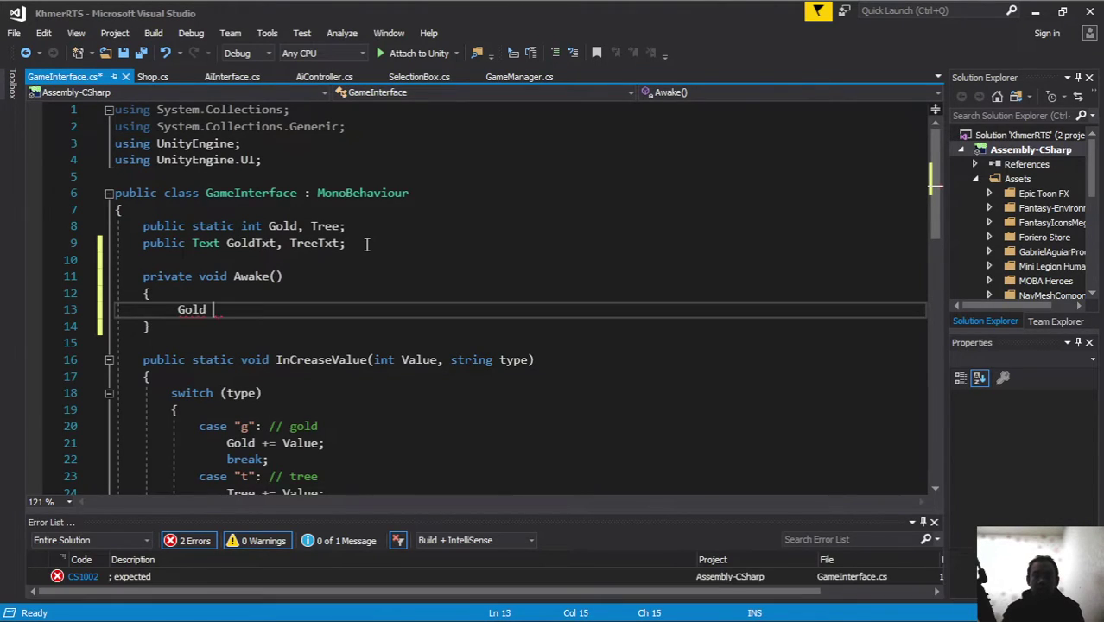
{"action": "type", "text": " ="}
{"action": "key", "text": "BackSpace"}
{"action": "key", "text": "BackSpace"}
{"action": "key", "text": "BackSpace"}
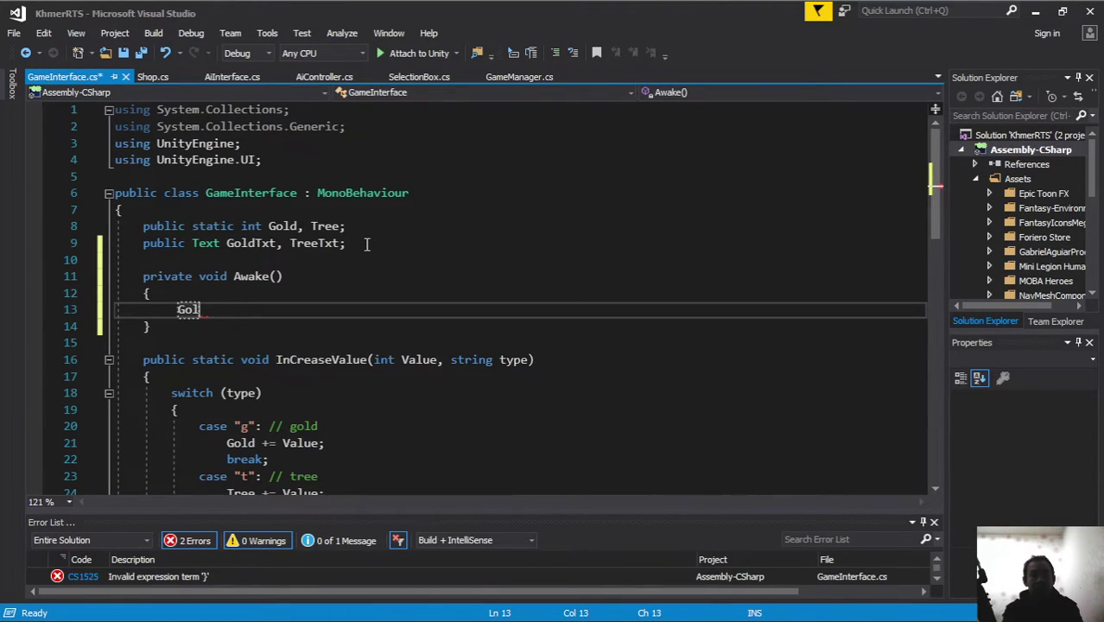
{"action": "key", "text": "BackSpace"}
{"action": "key", "text": "BackSpace"}
{"action": "key", "text": "BackSpace"}
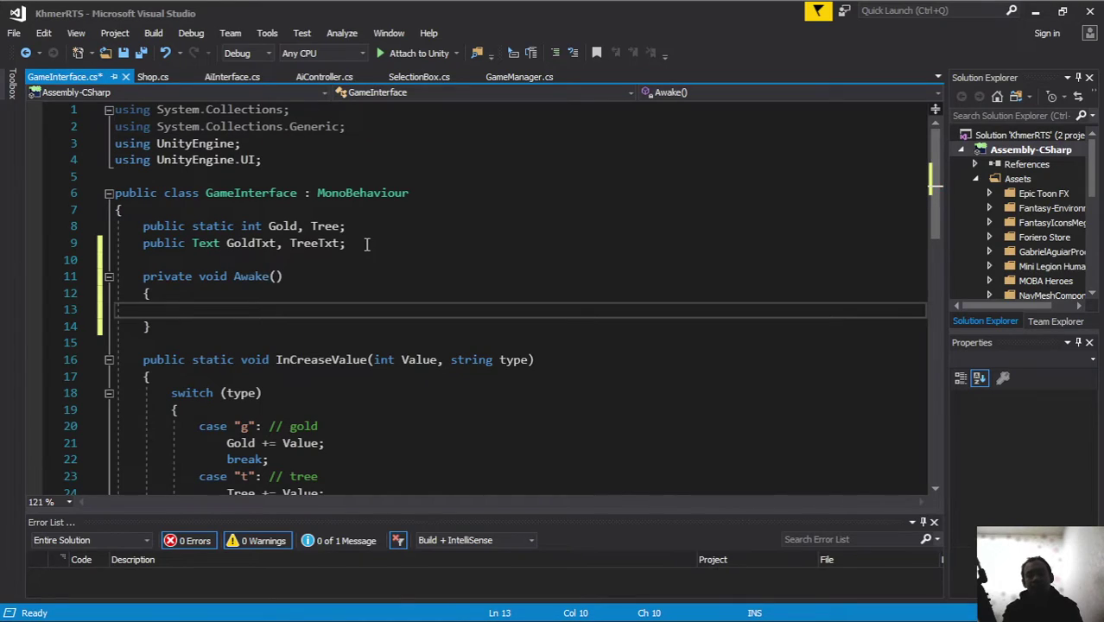
{"action": "type", "text": "Exa"}
{"action": "key", "text": "BackSpace"}
{"action": "key", "text": "BackSpace"}
{"action": "key", "text": "BackSpace"}
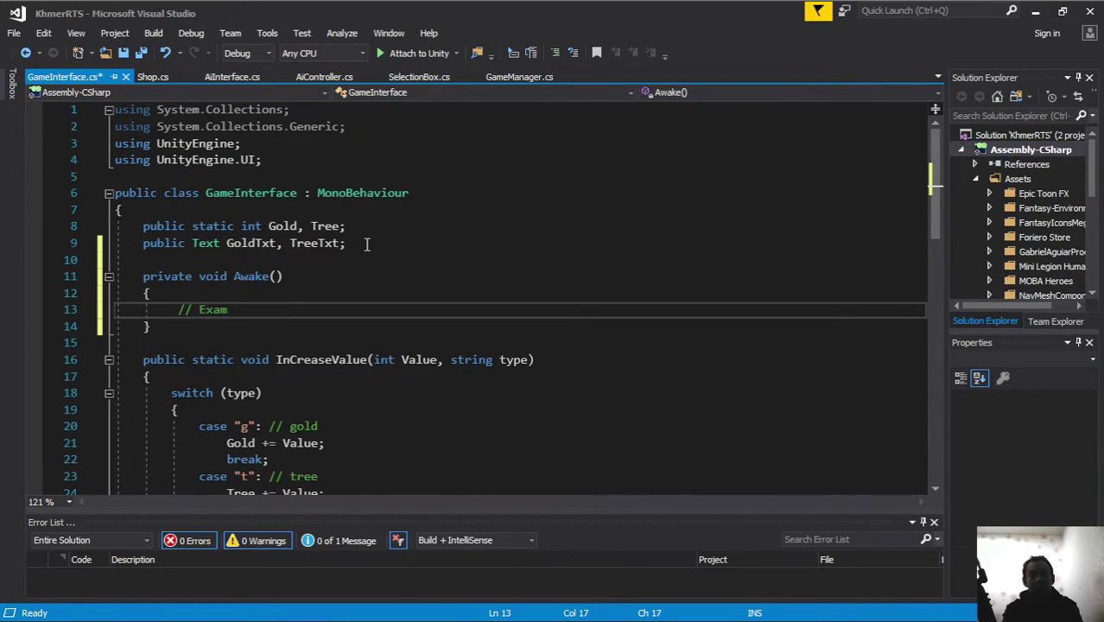
{"action": "type", "text": "ple"}
{"action": "key", "text": "Return"}
{"action": "type", "text": "gold"}
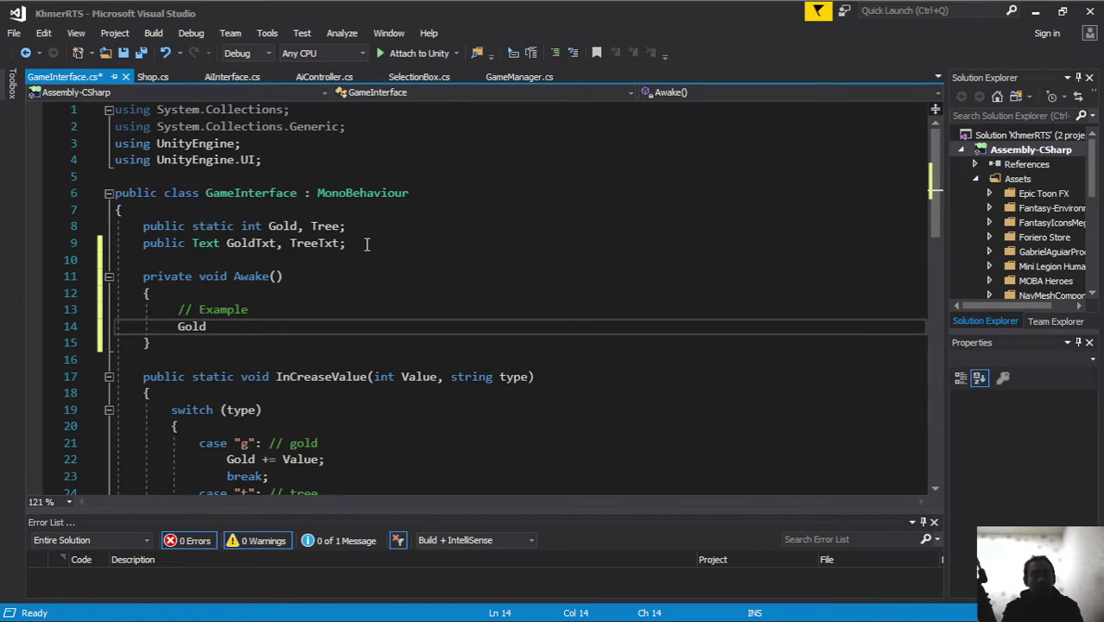
{"action": "type", "text": " = "}
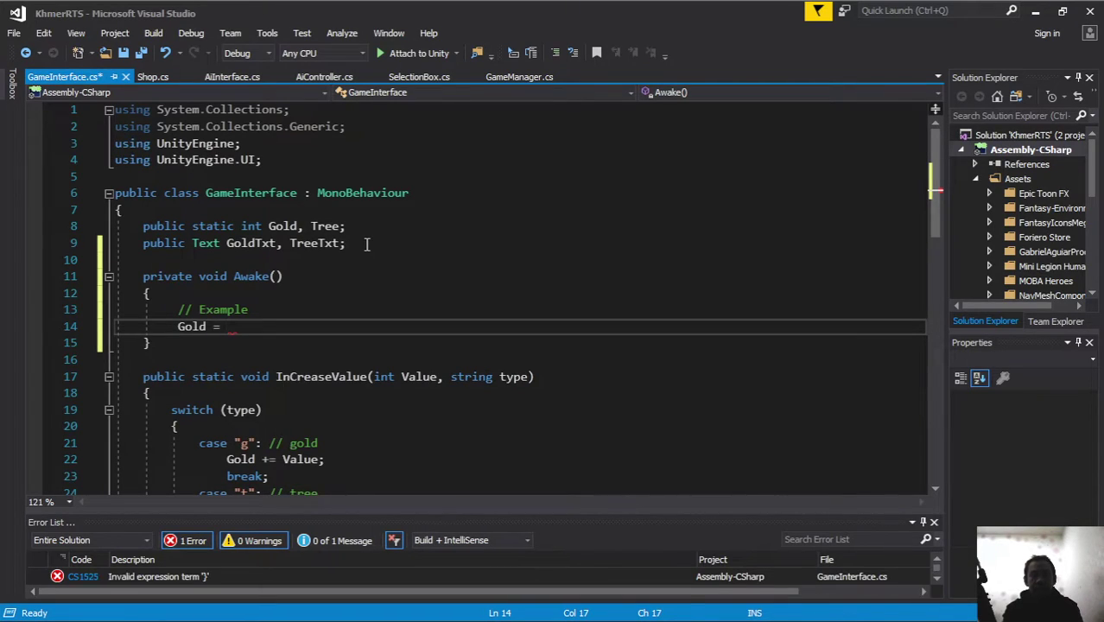
{"action": "type", "text": "1500"}
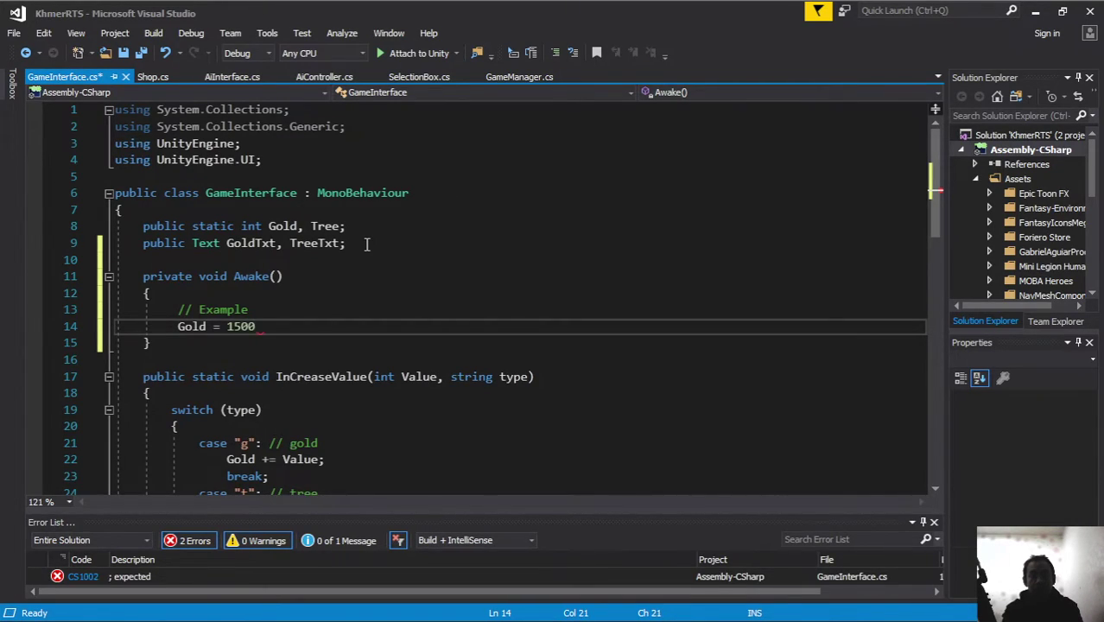
{"action": "type", "text": ";"}
{"action": "key", "text": "Return"}
{"action": "type", "text": "tree"}
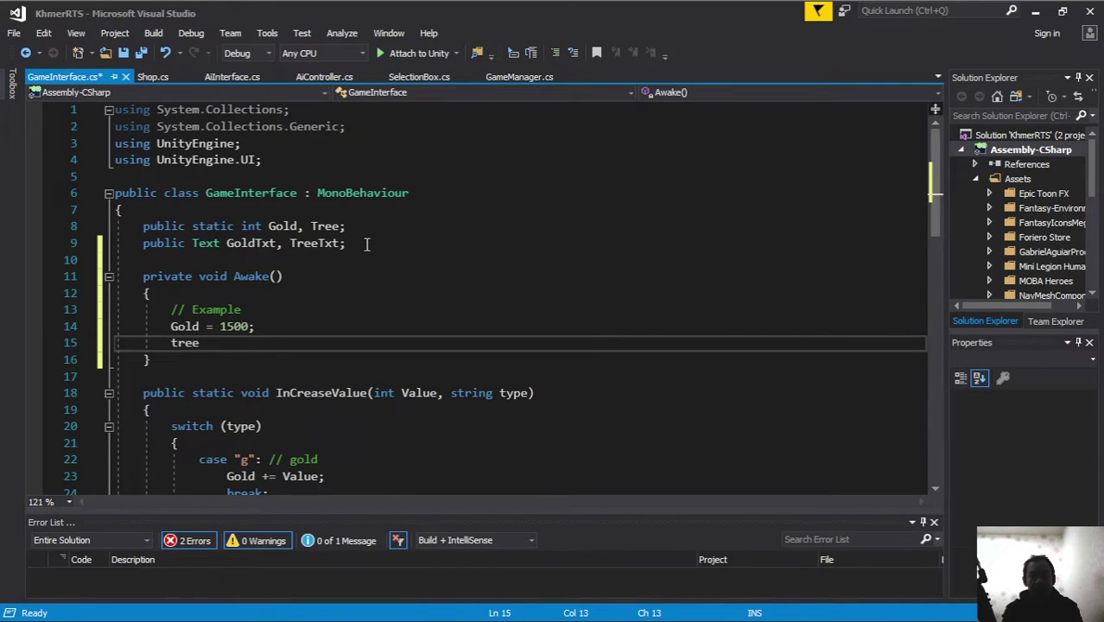
{"action": "type", "text": " = "}
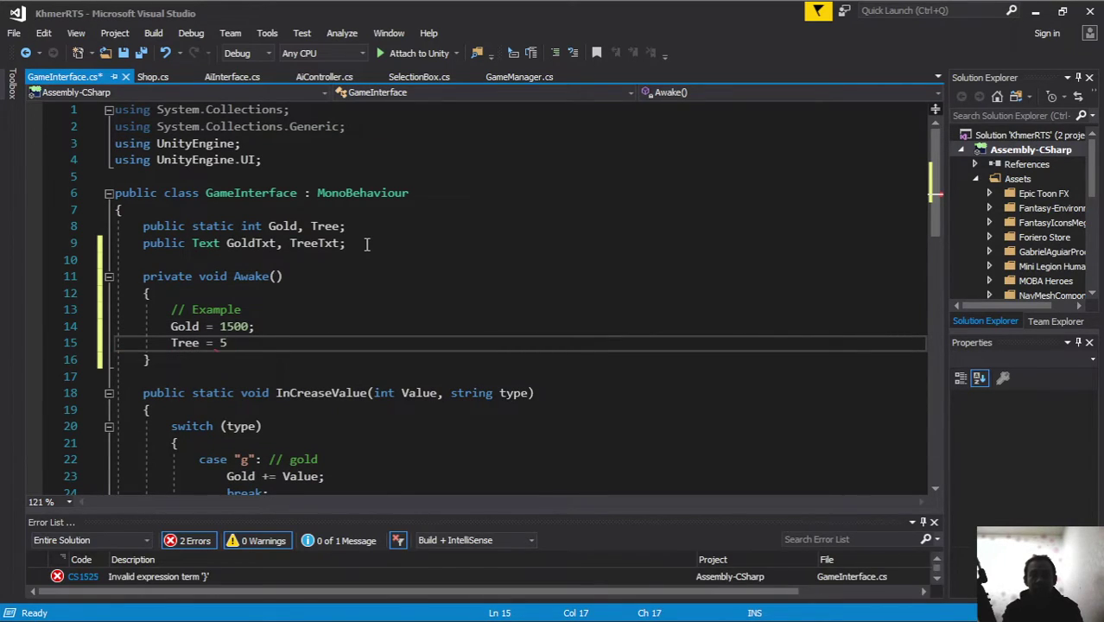
{"action": "type", "text": "50"}
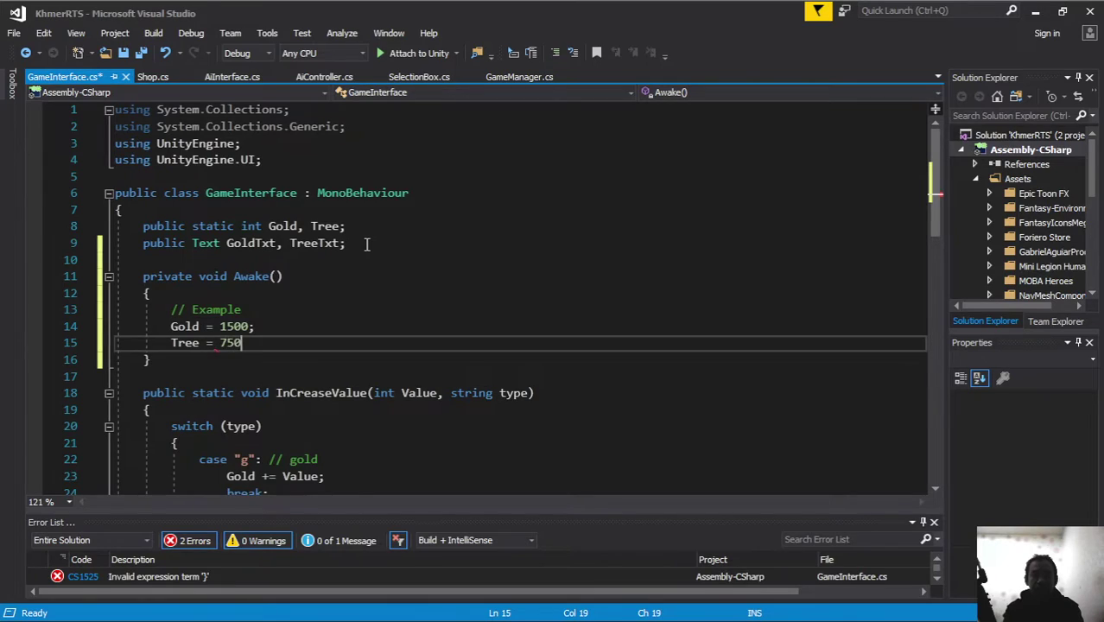
{"action": "type", "text": ";"}
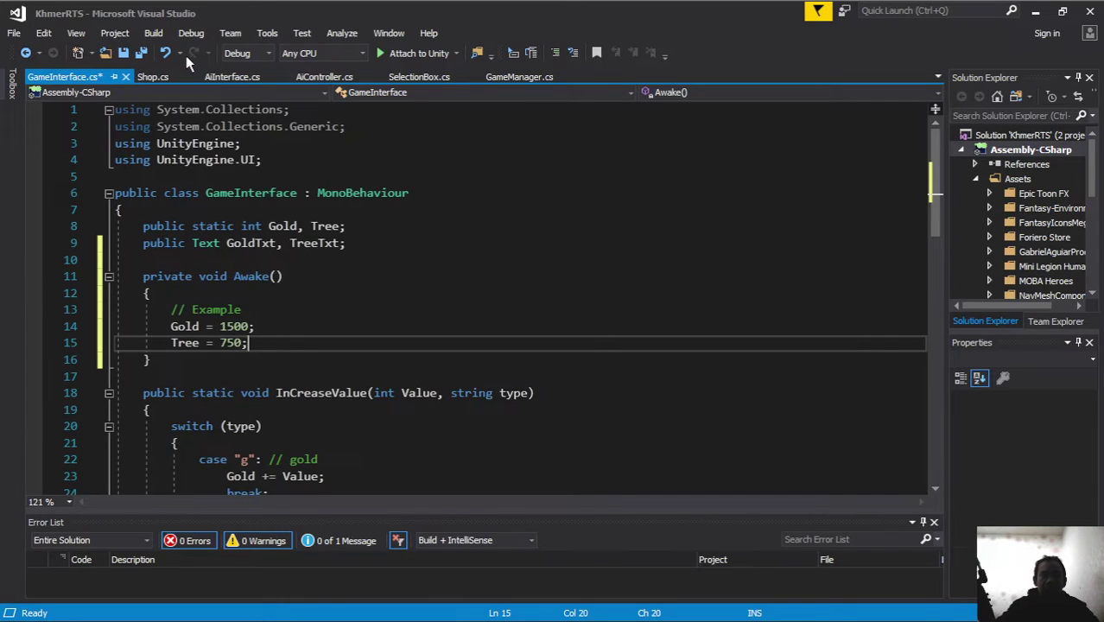
Save GameInterface.cs and play-test in Unity, confirming 1500 gold and 750 wood
{"action": "left_click", "coordinate": [141, 52]}
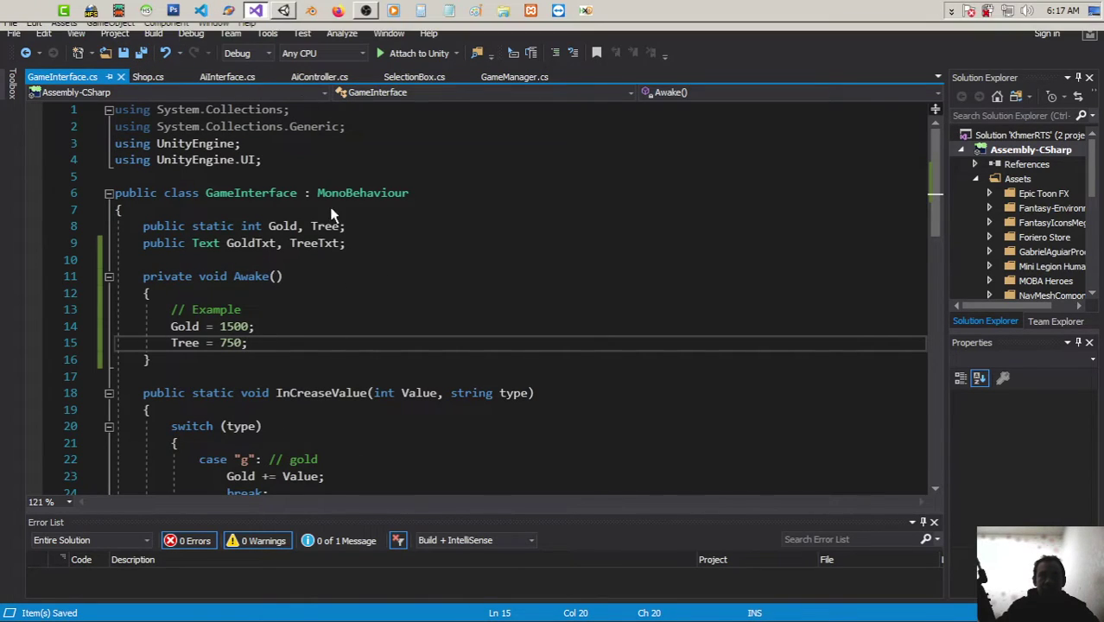
{"action": "key", "text": "alt+Tab"}
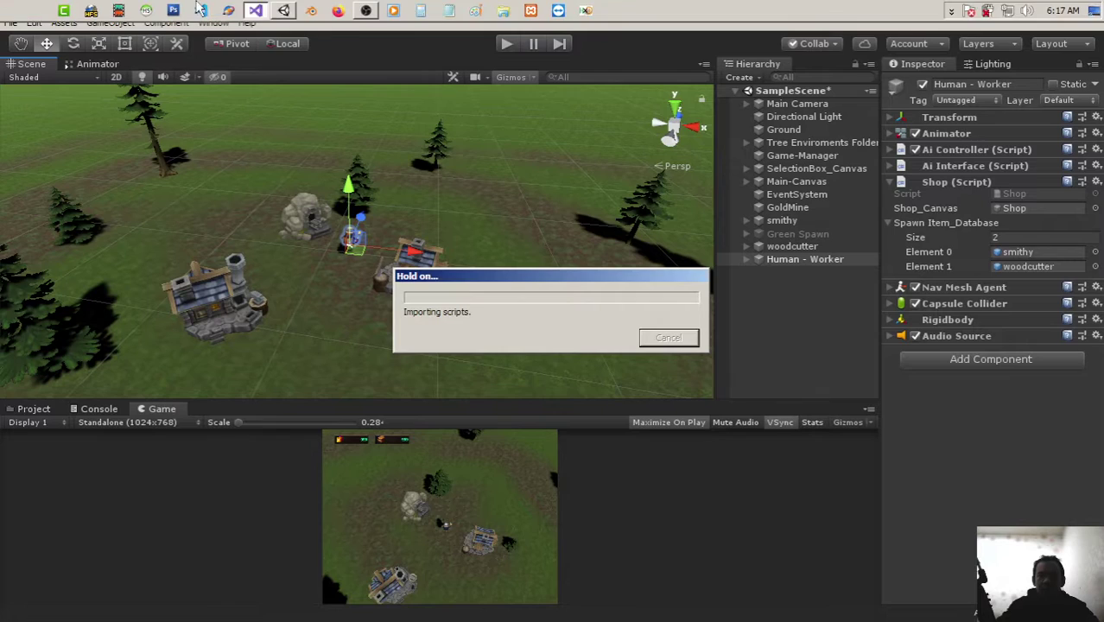
{"action": "left_click", "coordinate": [259, 10]}
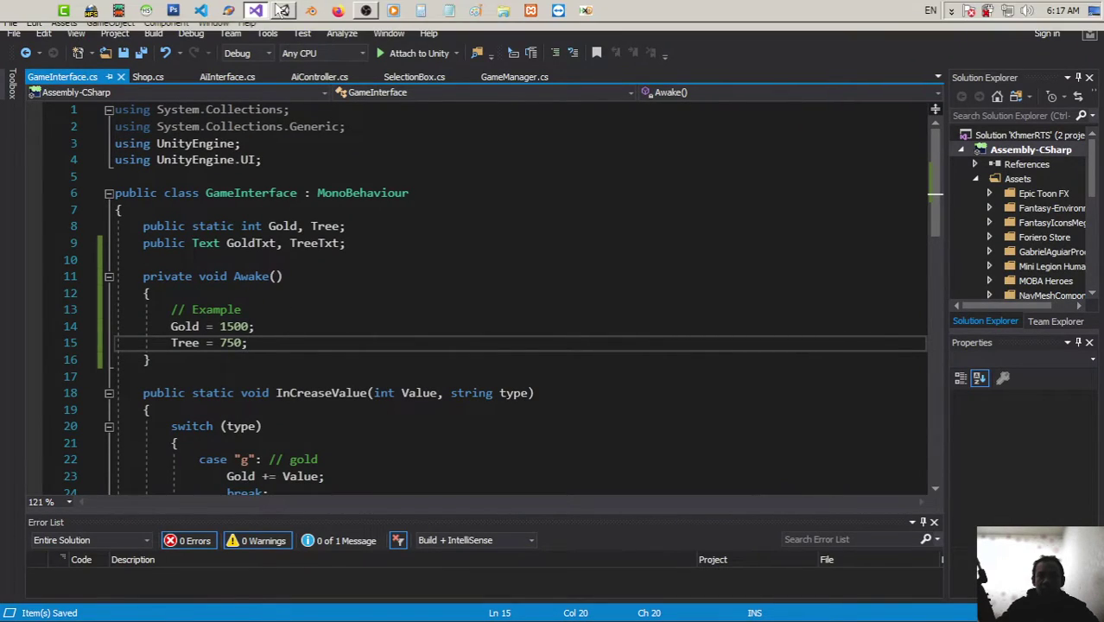
{"action": "left_click", "coordinate": [281, 10]}
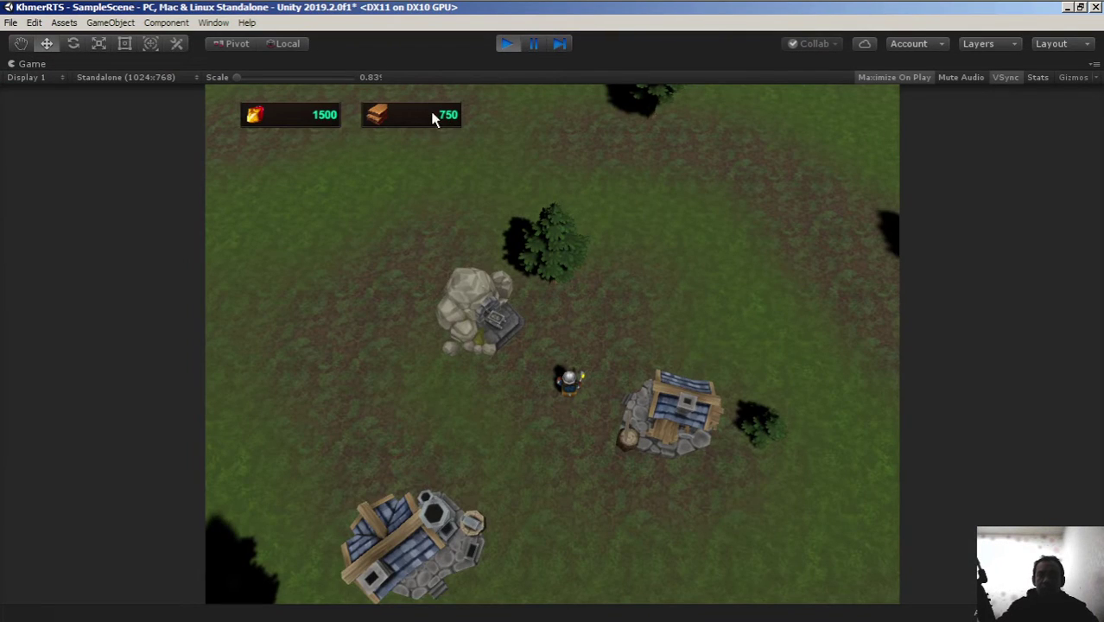
{"action": "left_click", "coordinate": [506, 45]}
{"action": "key", "text": "alt+Tab"}
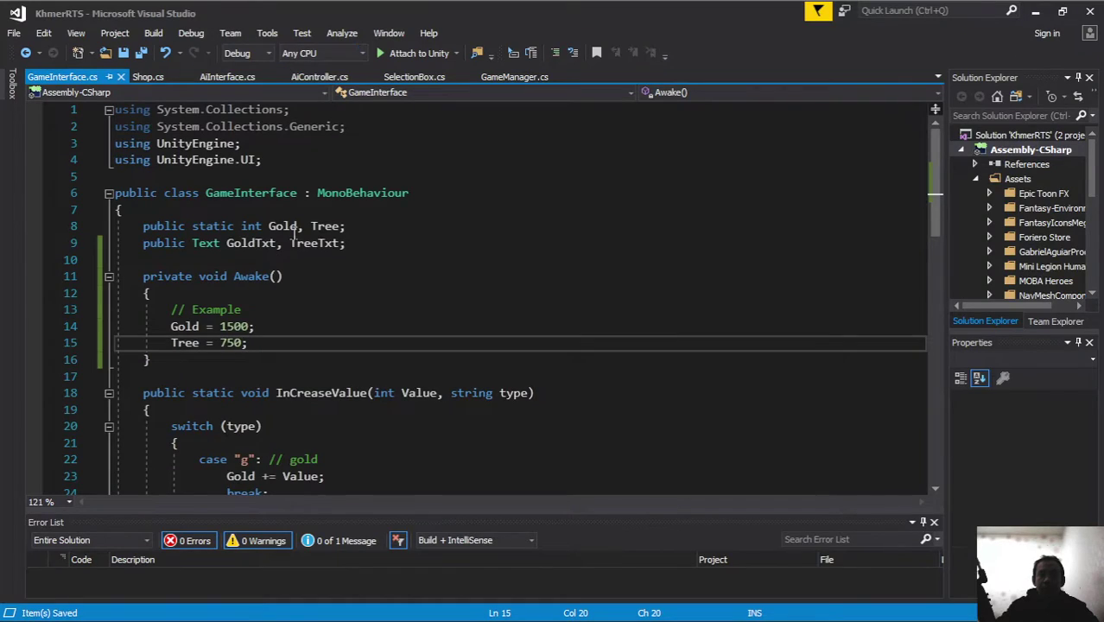
Look over the empty Smithy branch in Shop.cs, plus GameInterface.cs and AiController.cs, then return to Unity
{"action": "left_click", "coordinate": [326, 78]}
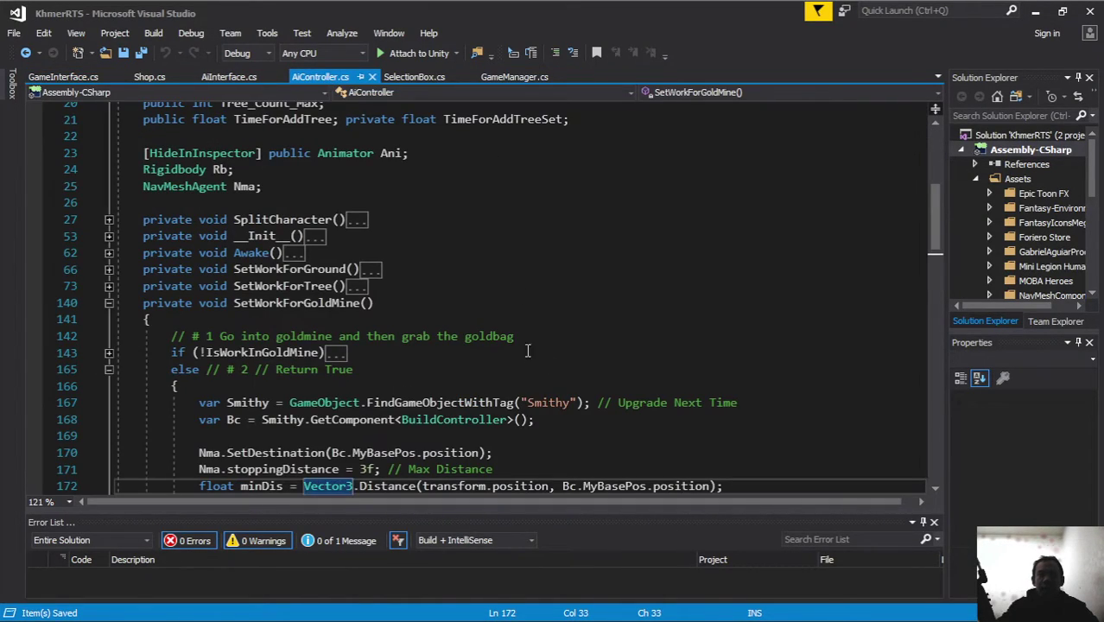
{"action": "left_click", "coordinate": [138, 78]}
{"action": "scroll", "coordinate": [394, 349], "scroll_direction": "down", "scroll_amount": 9}
{"action": "scroll", "coordinate": [394, 349], "scroll_direction": "up", "scroll_amount": 3}
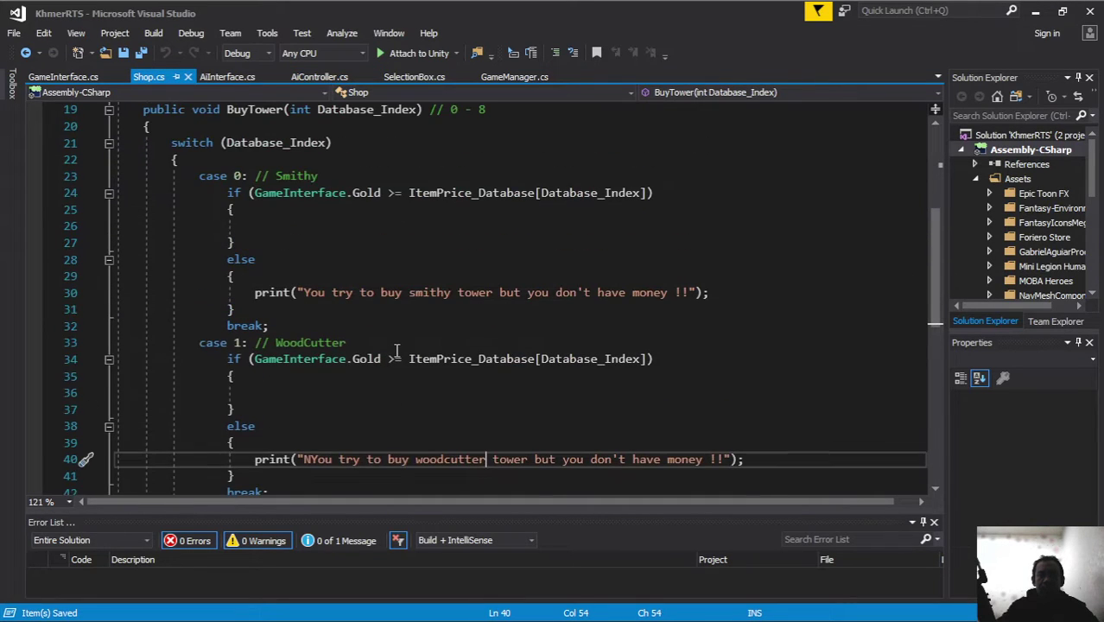
{"action": "left_click", "coordinate": [307, 225]}
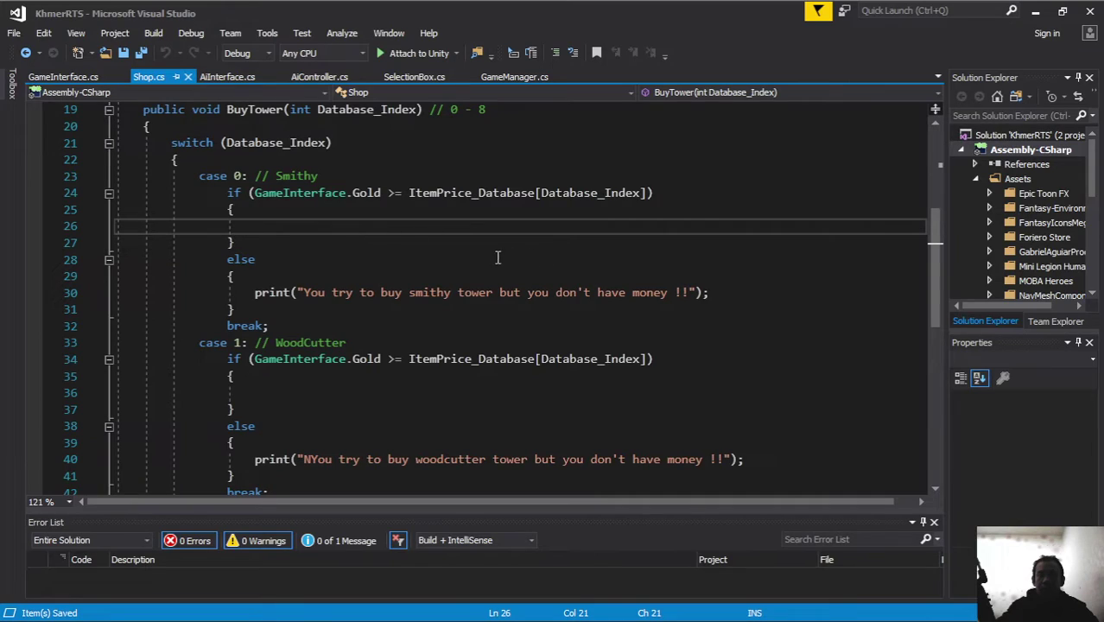
{"action": "left_click", "coordinate": [52, 77]}
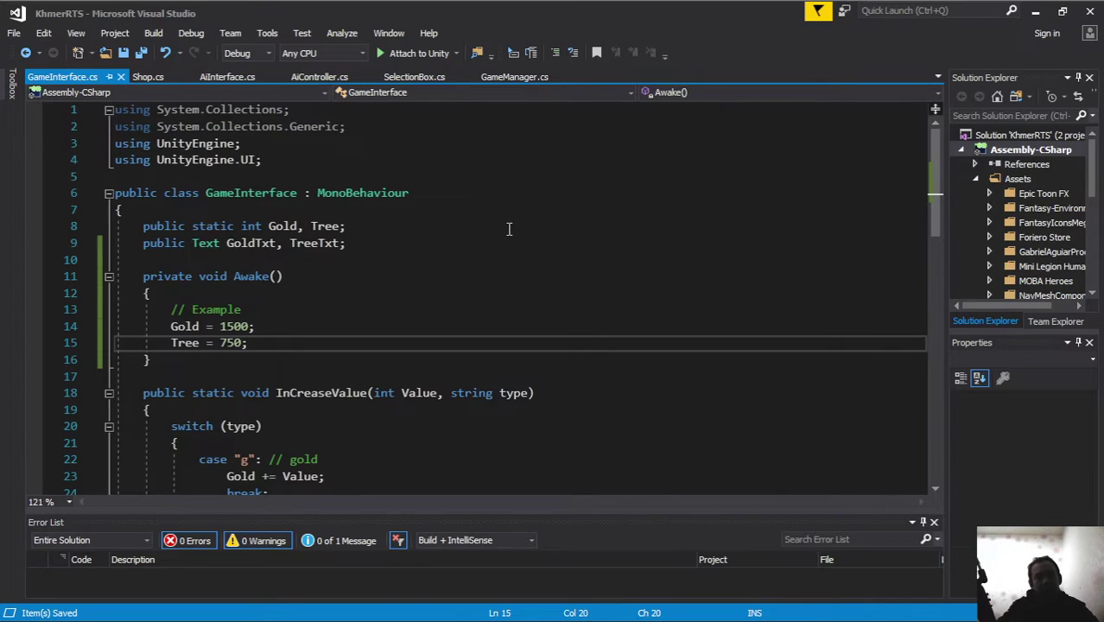
{"action": "left_click", "coordinate": [319, 77]}
{"action": "key", "text": "alt+Tab"}
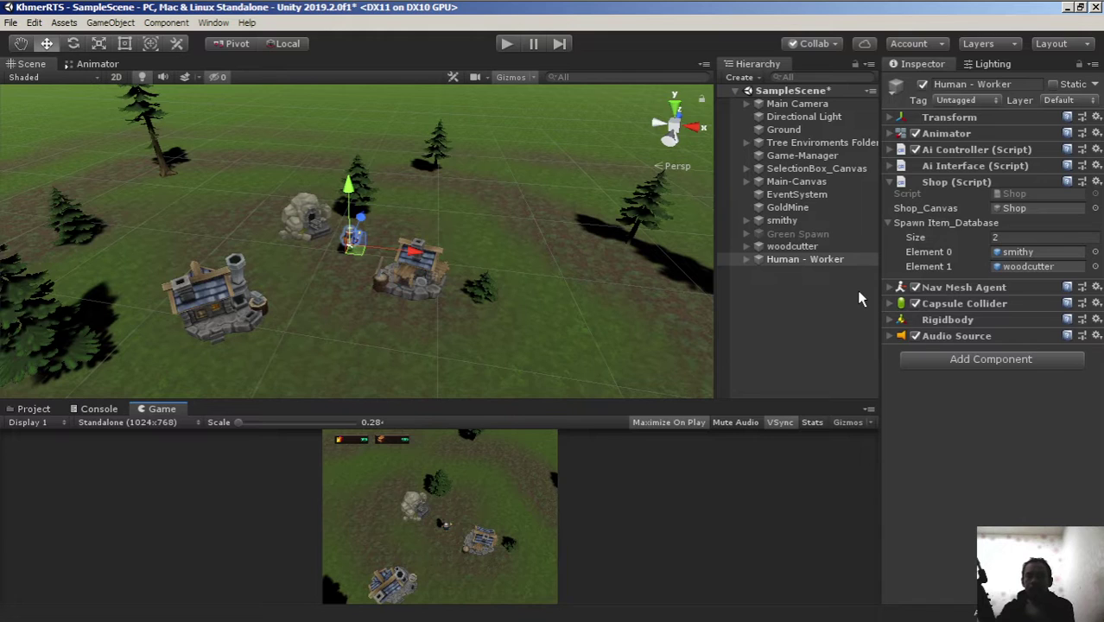
Glance at GameManager.cs, then confirm Game-Manager in Unity carries the Game Interface component
{"action": "mouse_move", "coordinate": [7, 9]}
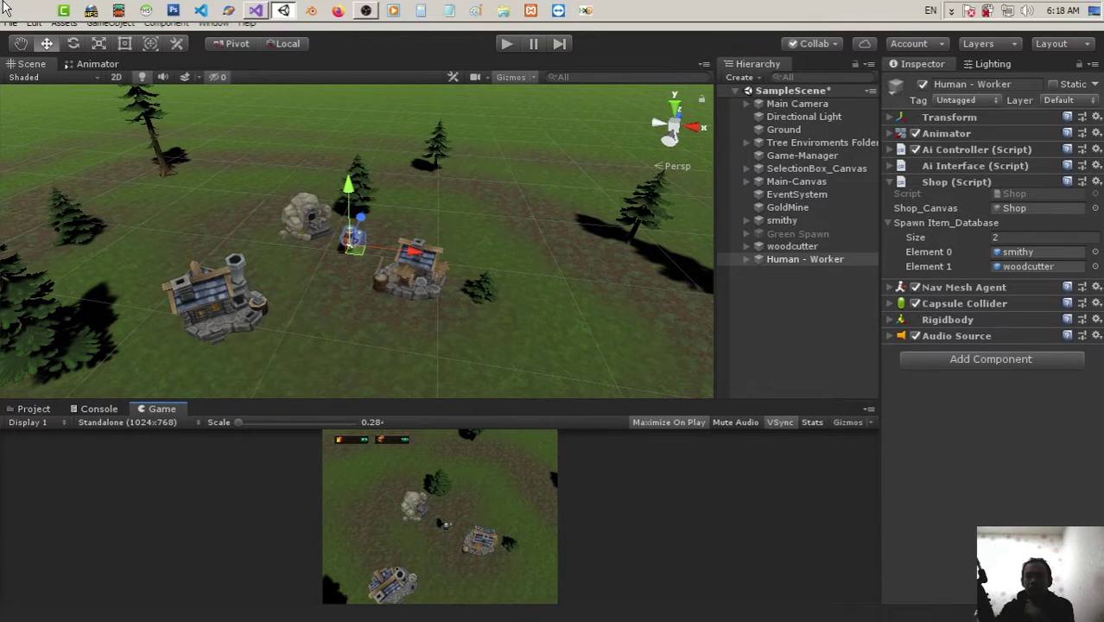
{"action": "left_click", "coordinate": [258, 11]}
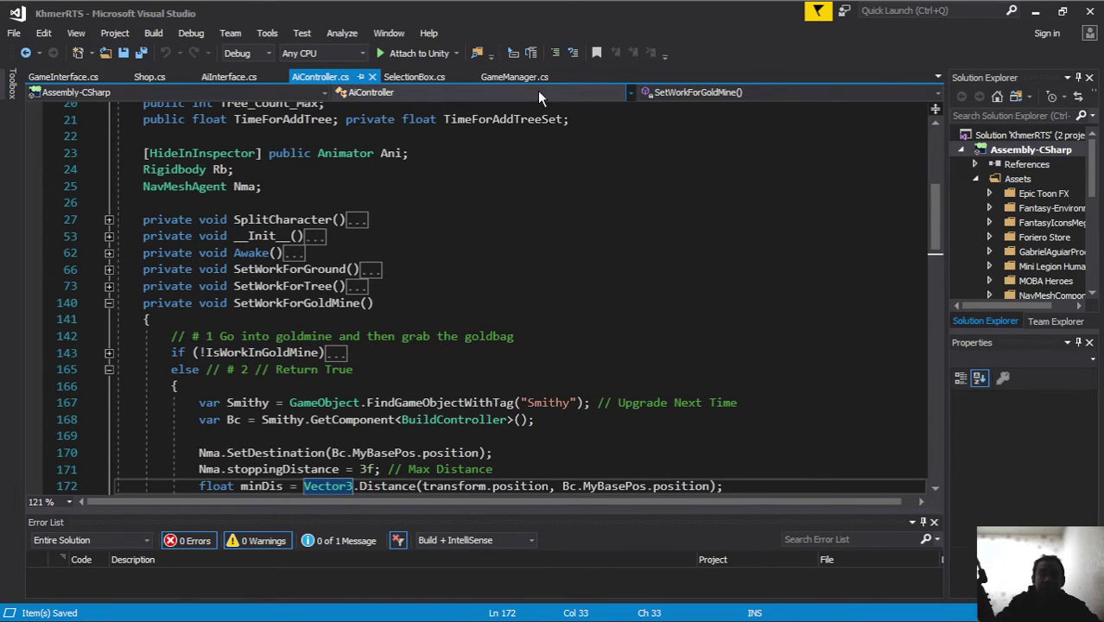
{"action": "left_click", "coordinate": [518, 77]}
{"action": "mouse_move", "coordinate": [386, 7]}
{"action": "left_click", "coordinate": [283, 10]}
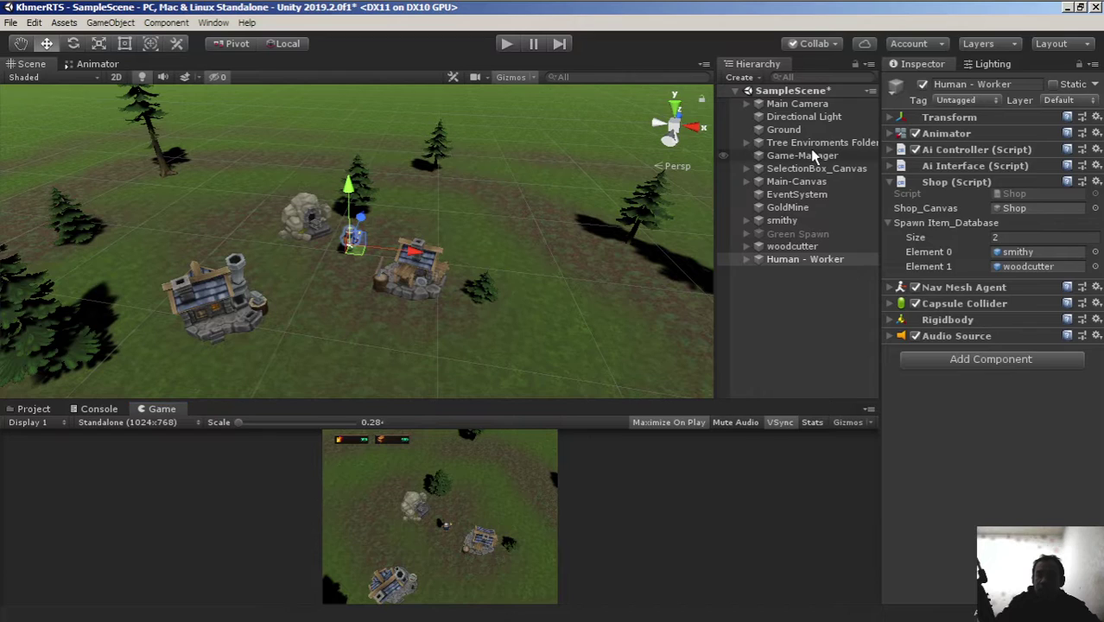
{"action": "left_click", "coordinate": [812, 156]}
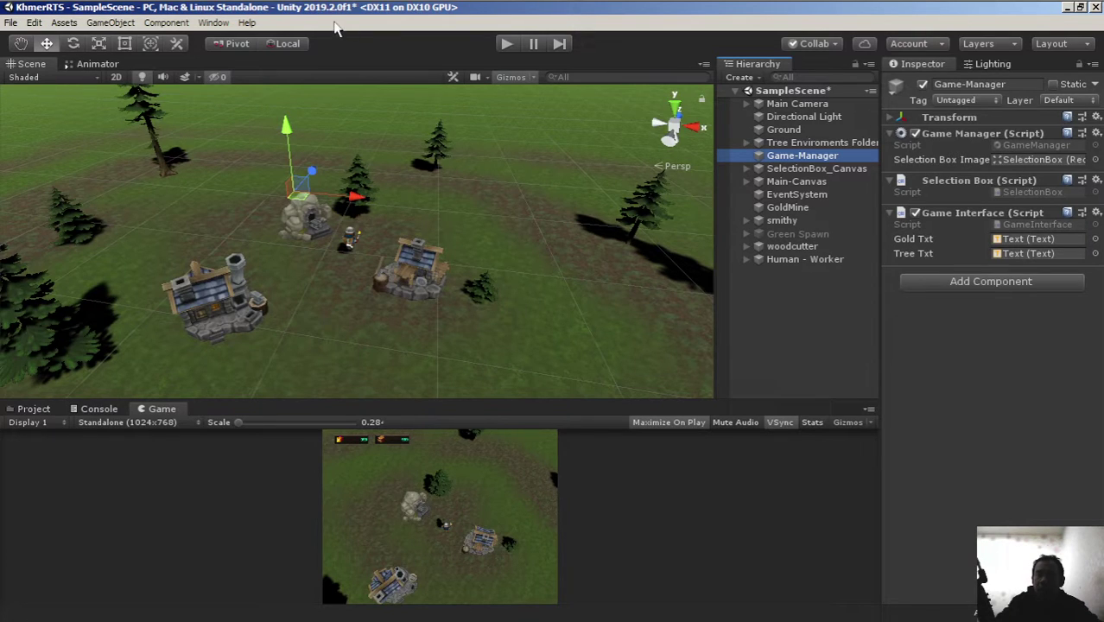
Bring GameInterface.cs up in Visual Studio and place the cursor after the TreeTxt field line
{"action": "left_click", "coordinate": [256, 10]}
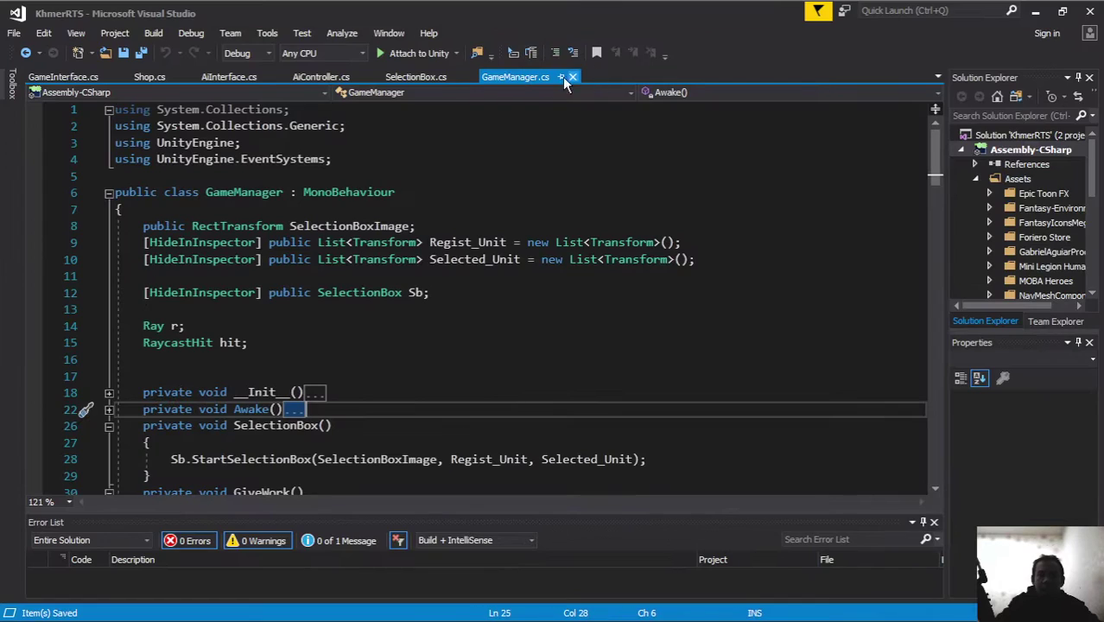
{"action": "scroll", "coordinate": [451, 289], "scroll_direction": "down", "scroll_amount": 4}
{"action": "scroll", "coordinate": [451, 283], "scroll_direction": "down", "scroll_amount": 9}
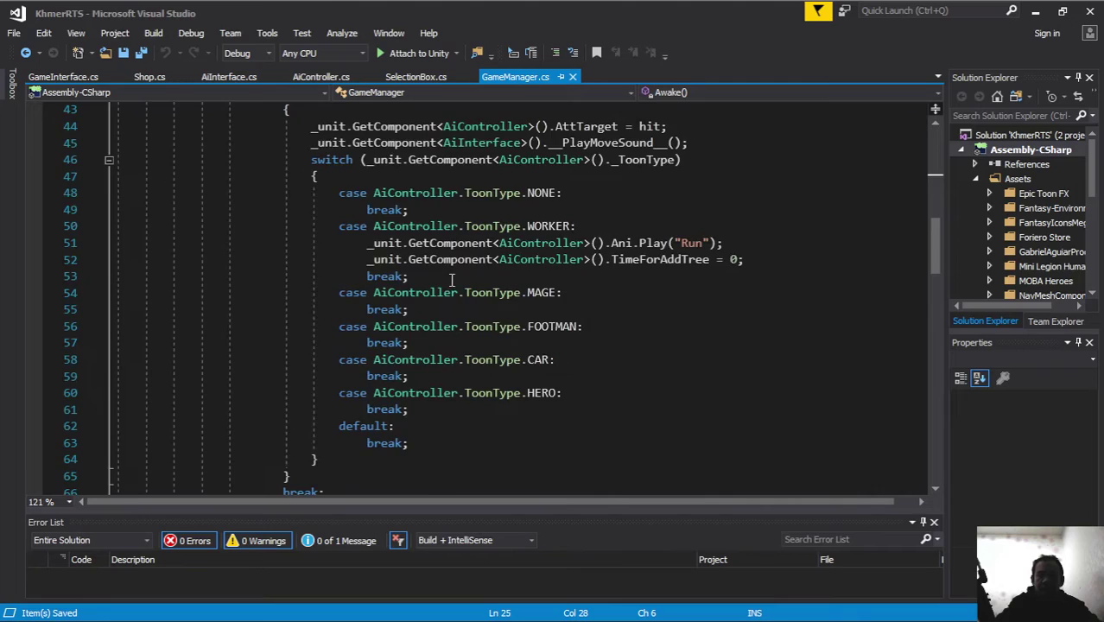
{"action": "scroll", "coordinate": [451, 280], "scroll_direction": "up", "scroll_amount": 9}
{"action": "scroll", "coordinate": [451, 281], "scroll_direction": "up", "scroll_amount": 2}
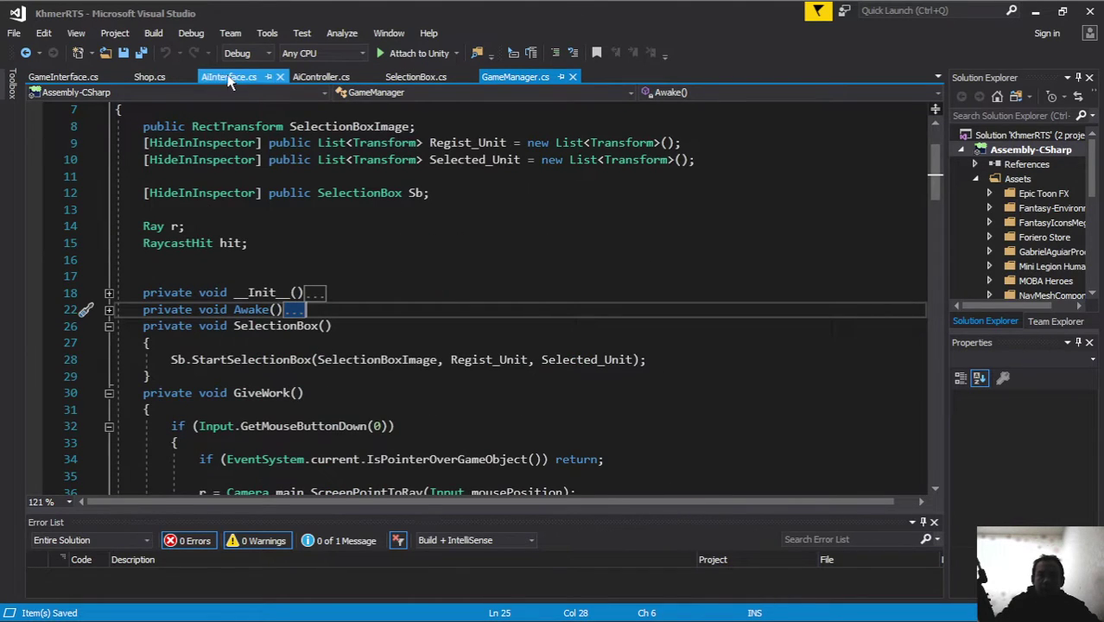
{"action": "left_click_drag", "start_coordinate": [60, 77], "coordinate": [438, 80]}
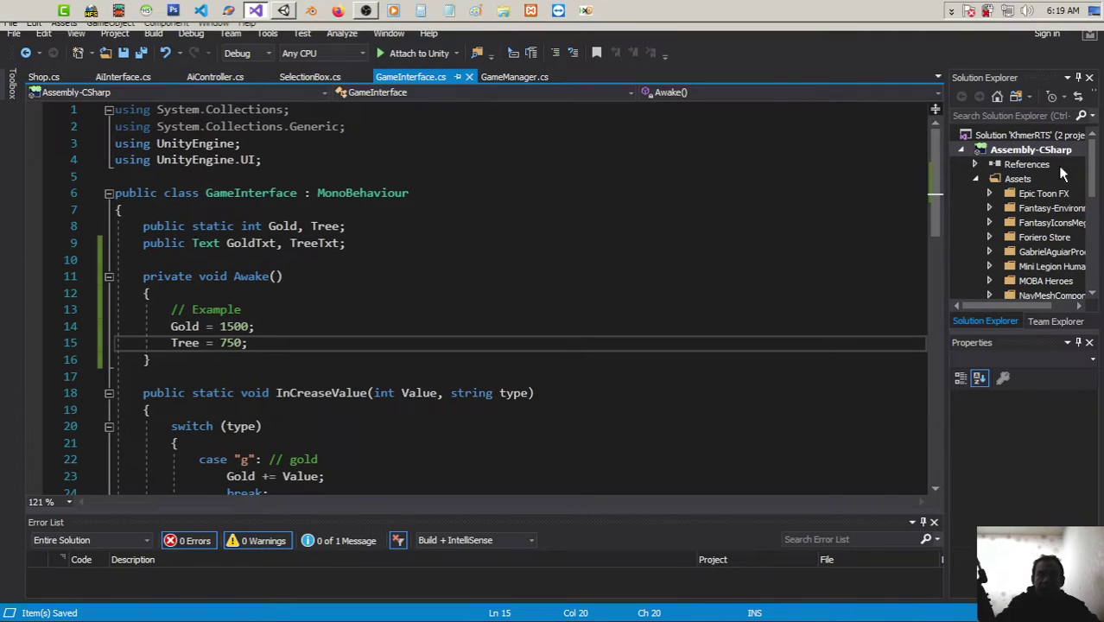
{"action": "key", "text": "alt+Tab"}
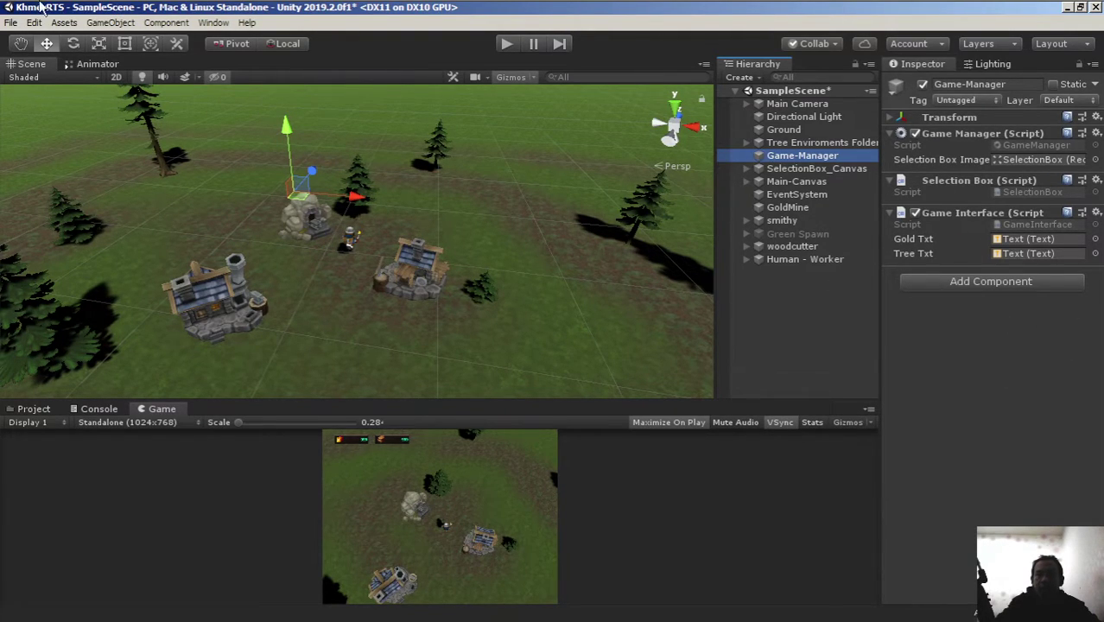
{"action": "left_click", "coordinate": [265, 9]}
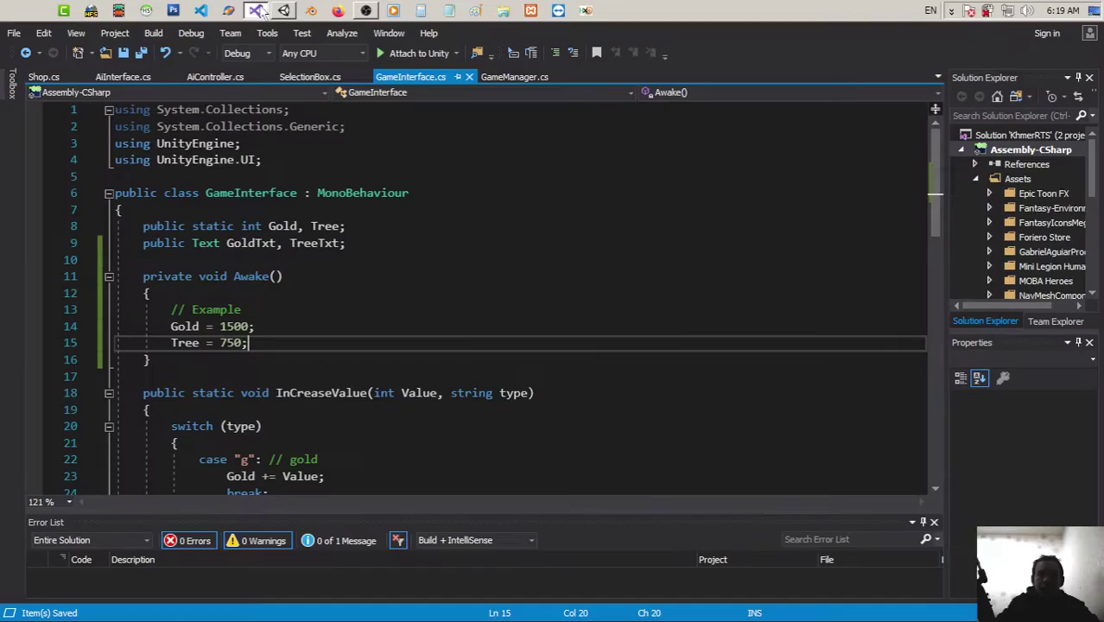
{"action": "left_click", "coordinate": [381, 244]}
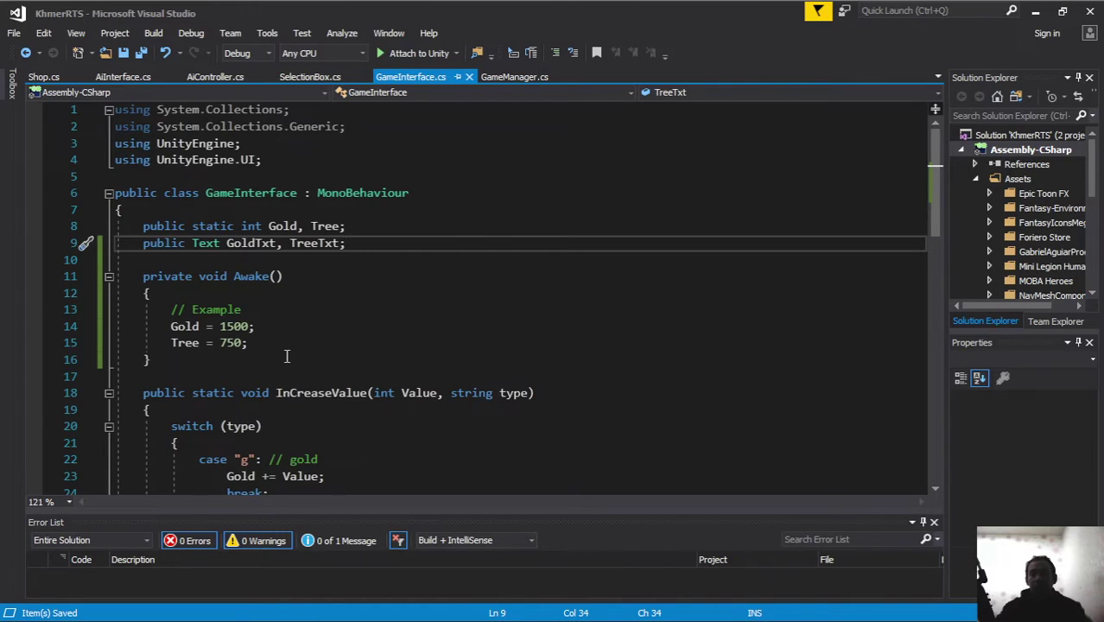
Add a [HideInInspector] public Transform Regist_Gameobject field below the text fields
{"action": "key", "text": "Return"}
{"action": "type", "text": "public "}
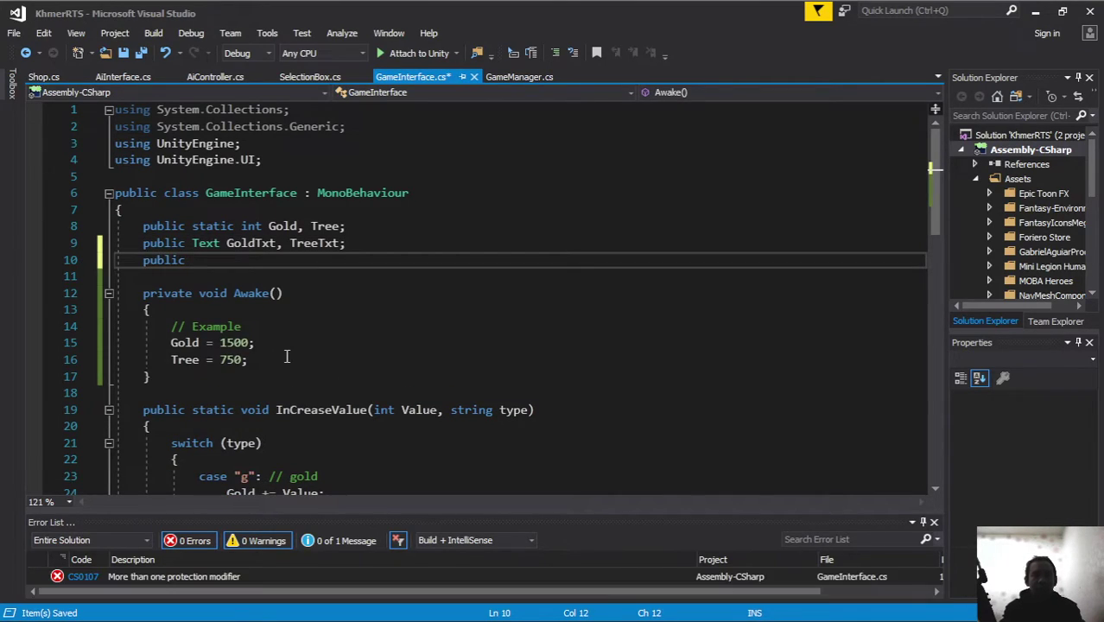
{"action": "type", "text": "gam"}
{"action": "key", "text": "Tab"}
{"action": "key", "text": "BackSpace"}
{"action": "key", "text": "BackSpace"}
{"action": "key", "text": "BackSpace"}
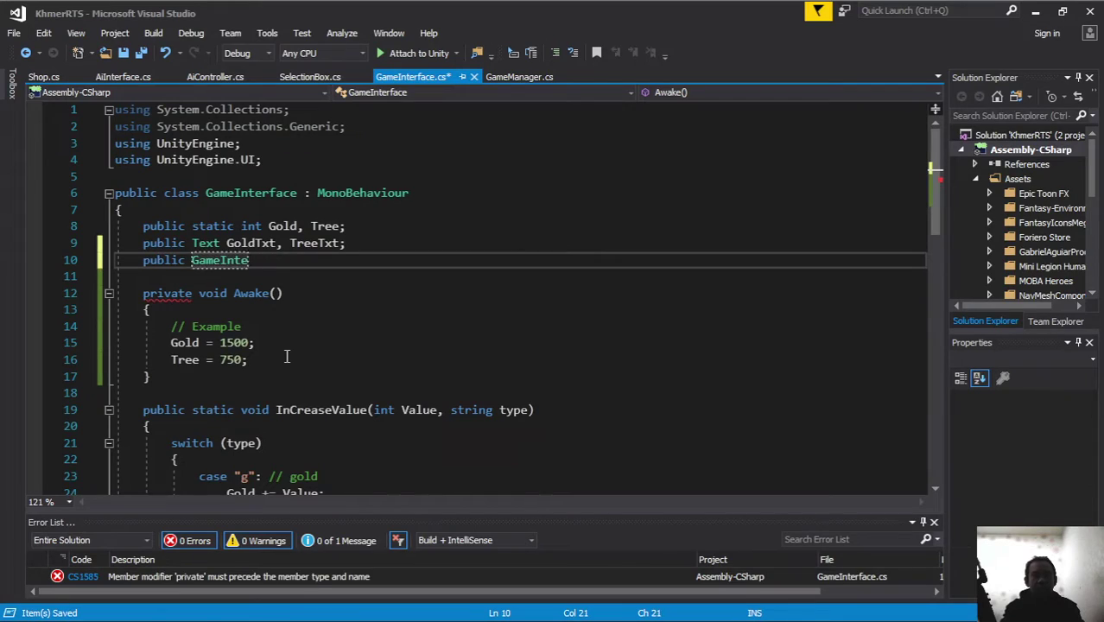
{"action": "key", "text": "BackSpace"}
{"action": "key", "text": "BackSpace"}
{"action": "key", "text": "BackSpace"}
{"action": "key", "text": "BackSpace"}
{"action": "key", "text": "BackSpace"}
{"action": "type", "text": "Gam"}
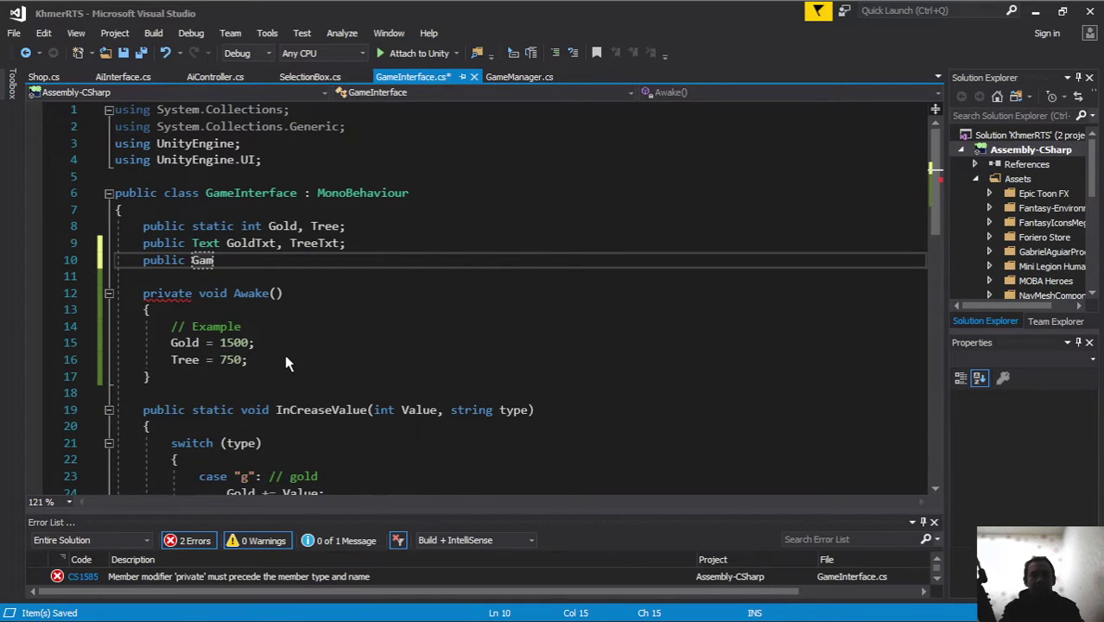
{"action": "key", "text": "BackSpace"}
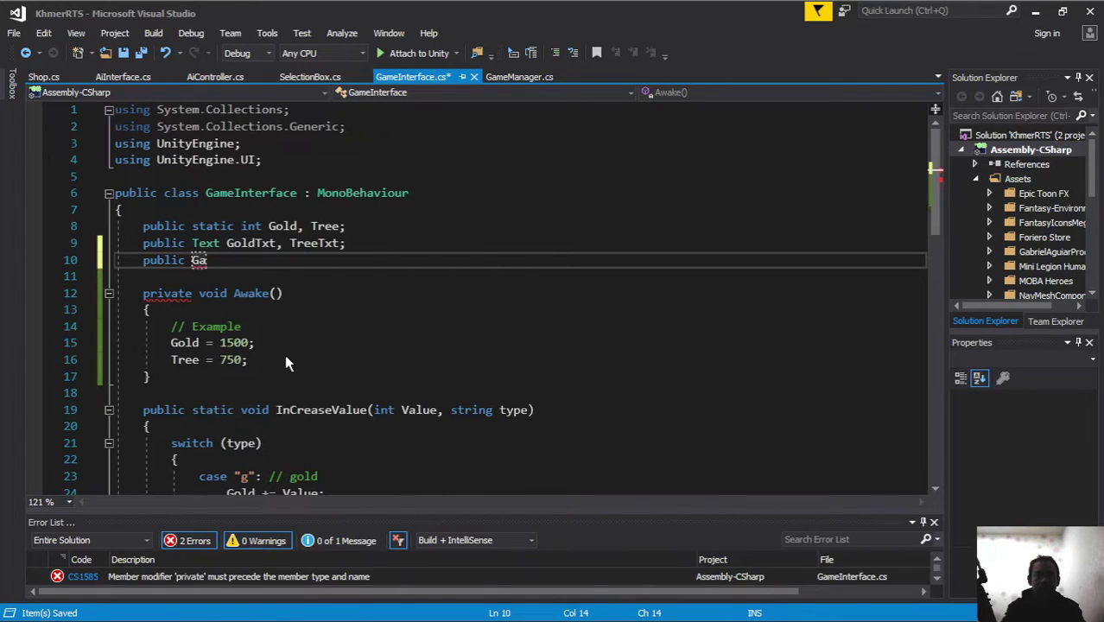
{"action": "key", "text": "BackSpace"}
{"action": "key", "text": "BackSpace"}
{"action": "key", "text": "BackSpace"}
{"action": "key", "text": "BackSpace"}
{"action": "key", "text": "BackSpace"}
{"action": "key", "text": "BackSpace"}
{"action": "key", "text": "BackSpace"}
{"action": "key", "text": "BackSpace"}
{"action": "key", "text": "BackSpace"}
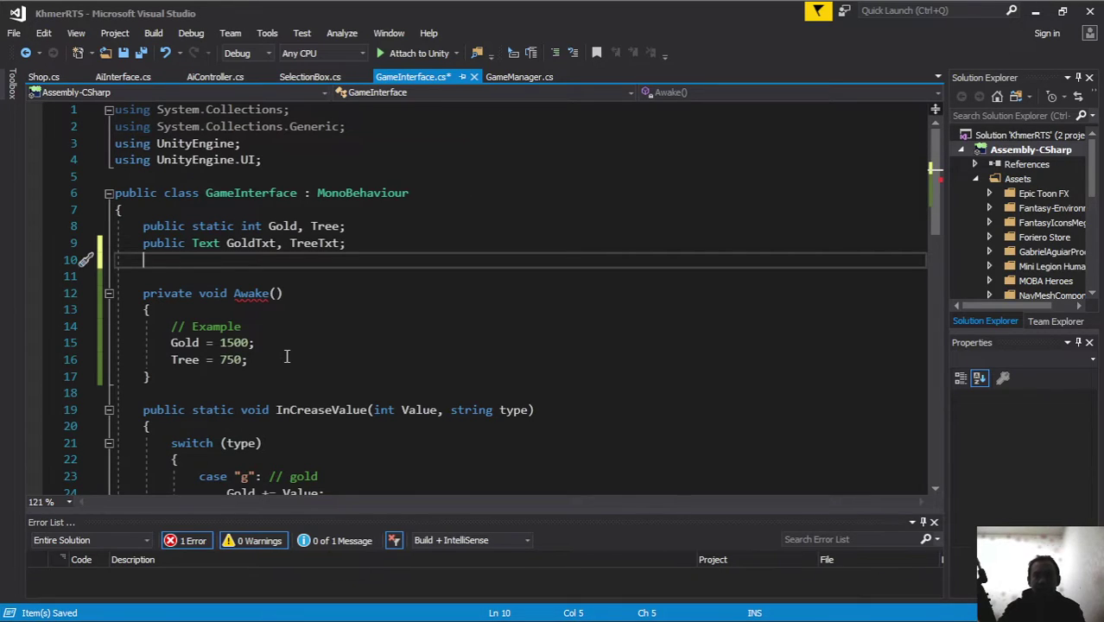
{"action": "type", "text": "[hide"}
{"action": "key", "text": "Tab"}
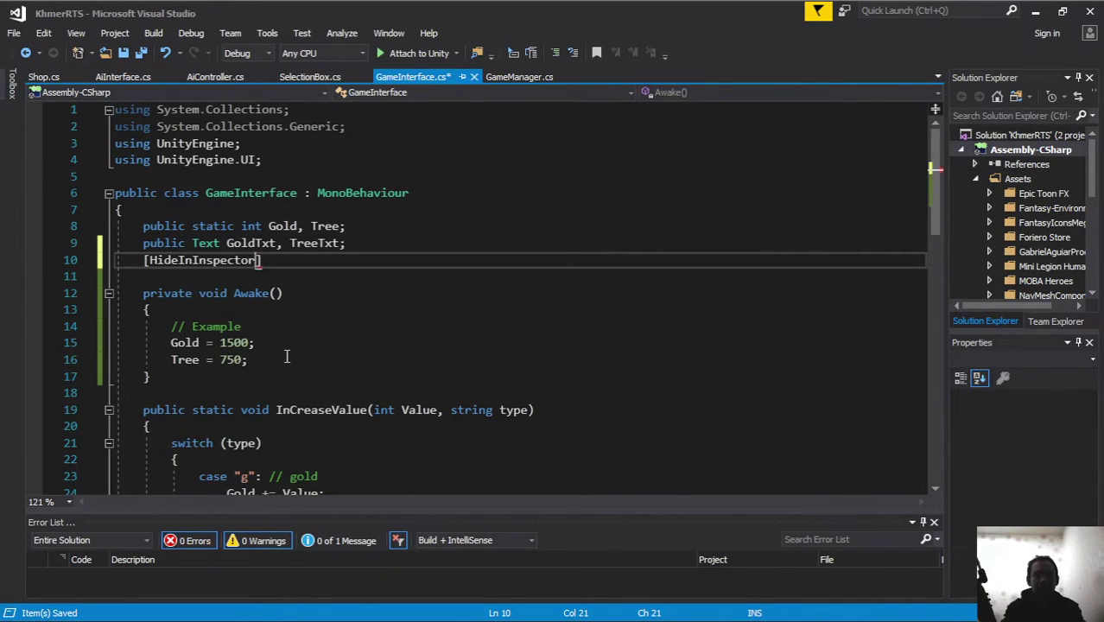
{"action": "key", "text": "End"}
{"action": "type", "text": "public "}
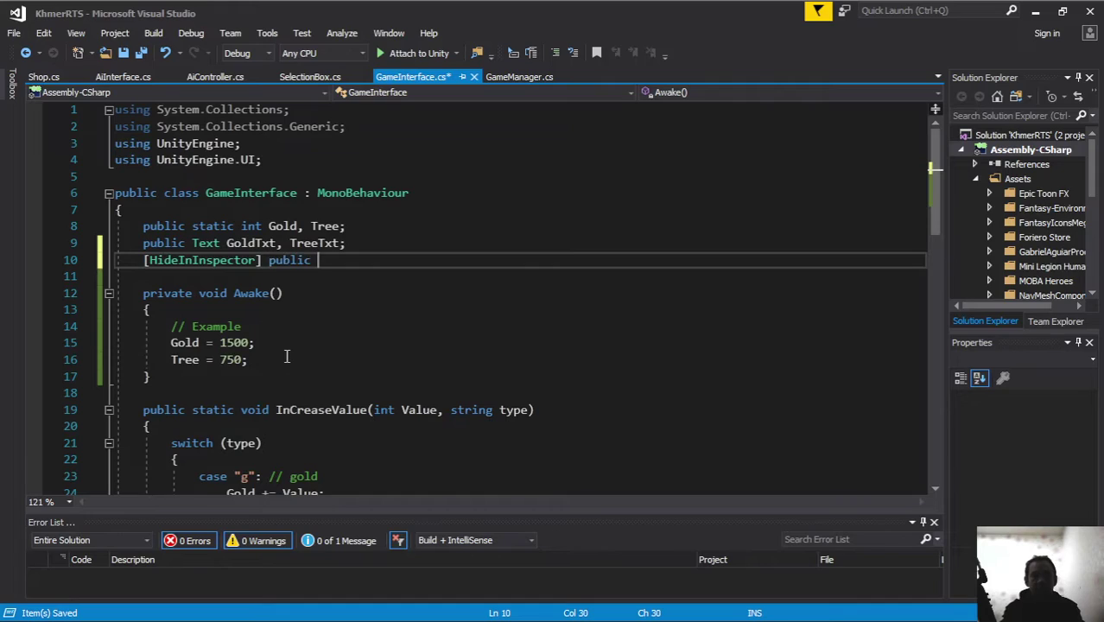
{"action": "type", "text": "Transform"}
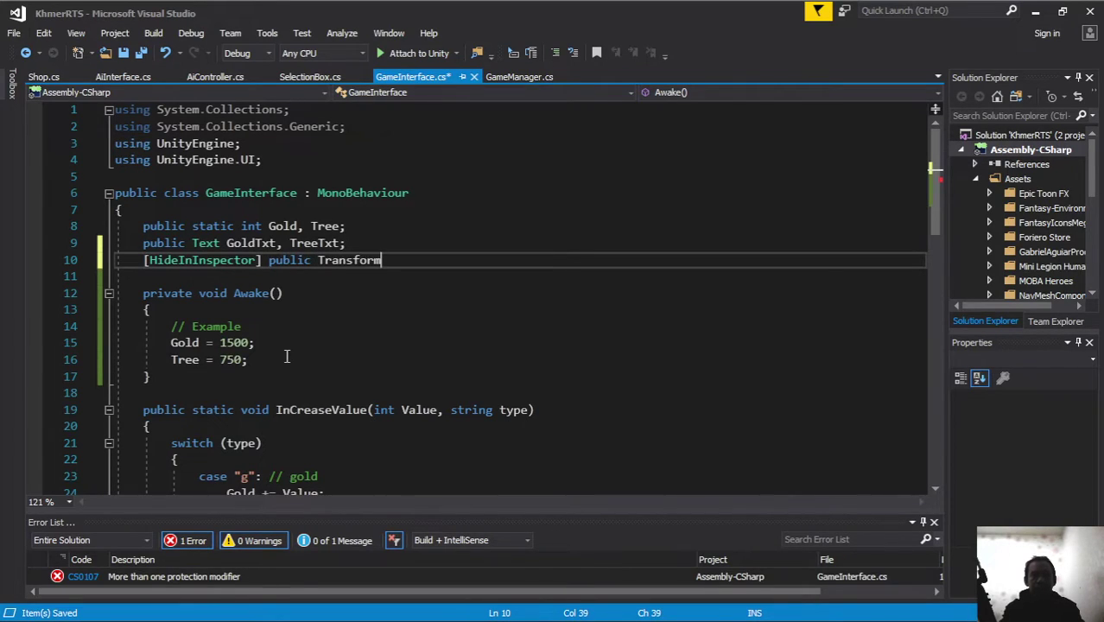
{"action": "type", "text": " Re"}
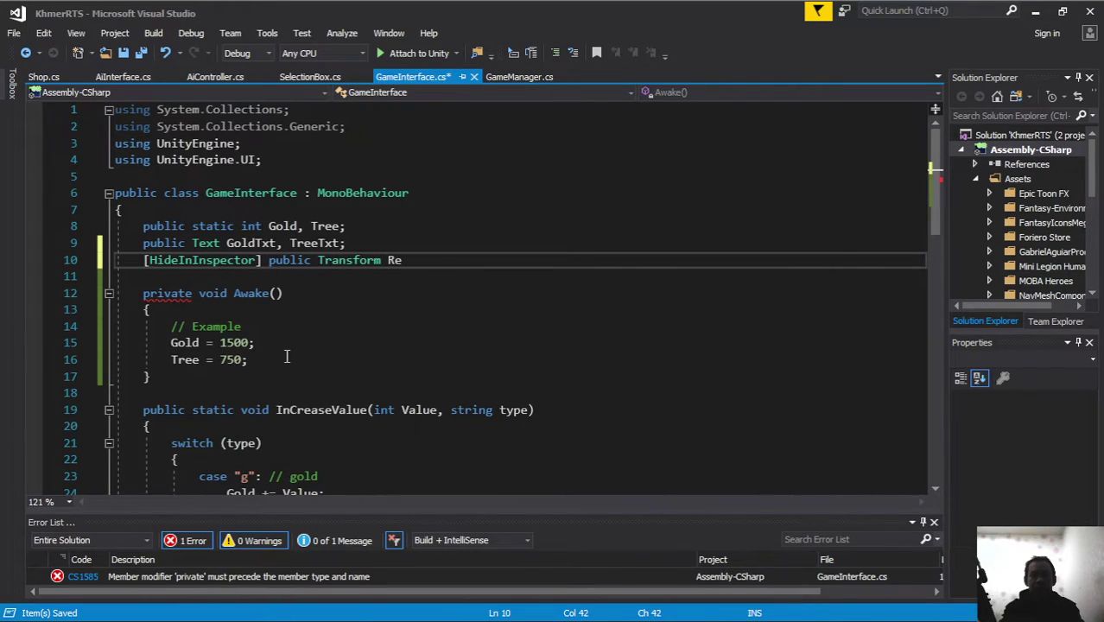
{"action": "type", "text": "gistra"}
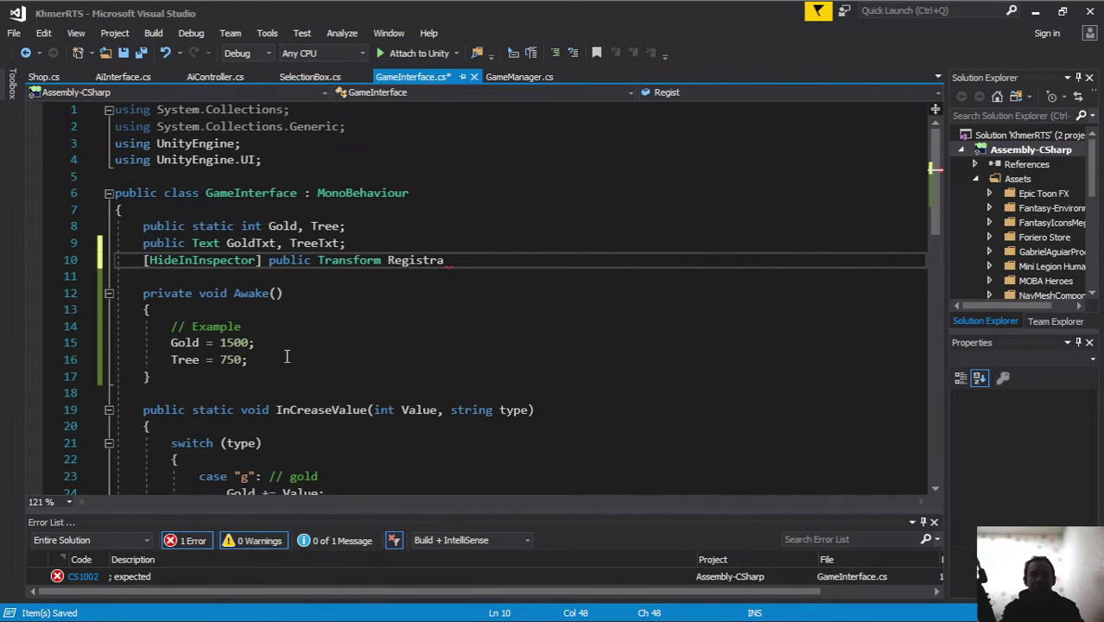
{"action": "key", "text": "BackSpace"}
{"action": "key", "text": "BackSpace"}
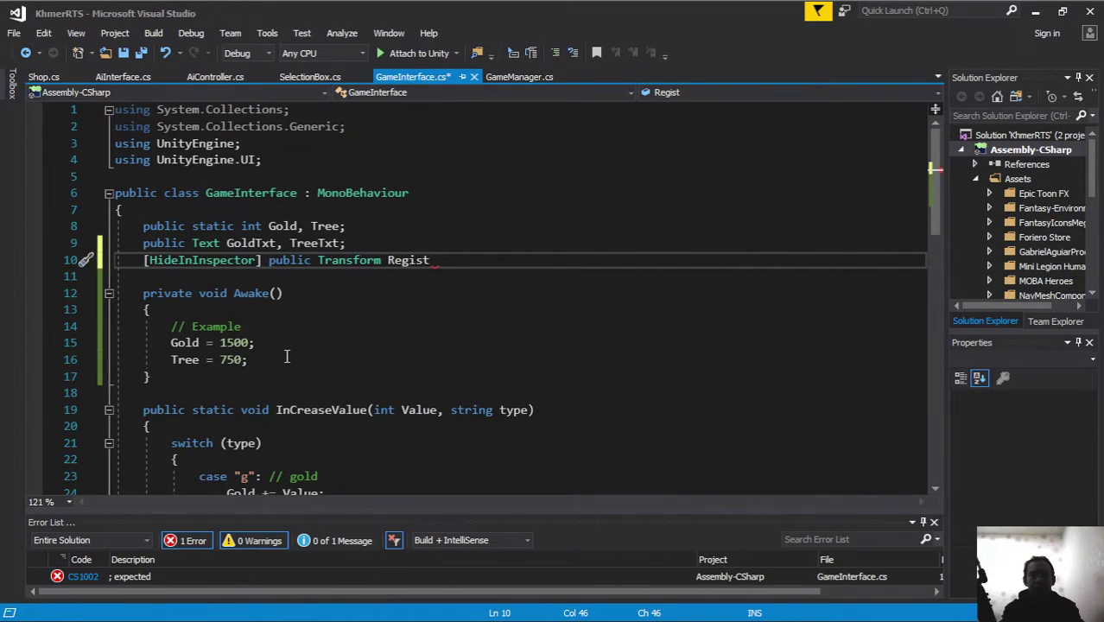
{"action": "type", "text": "_Gameo"}
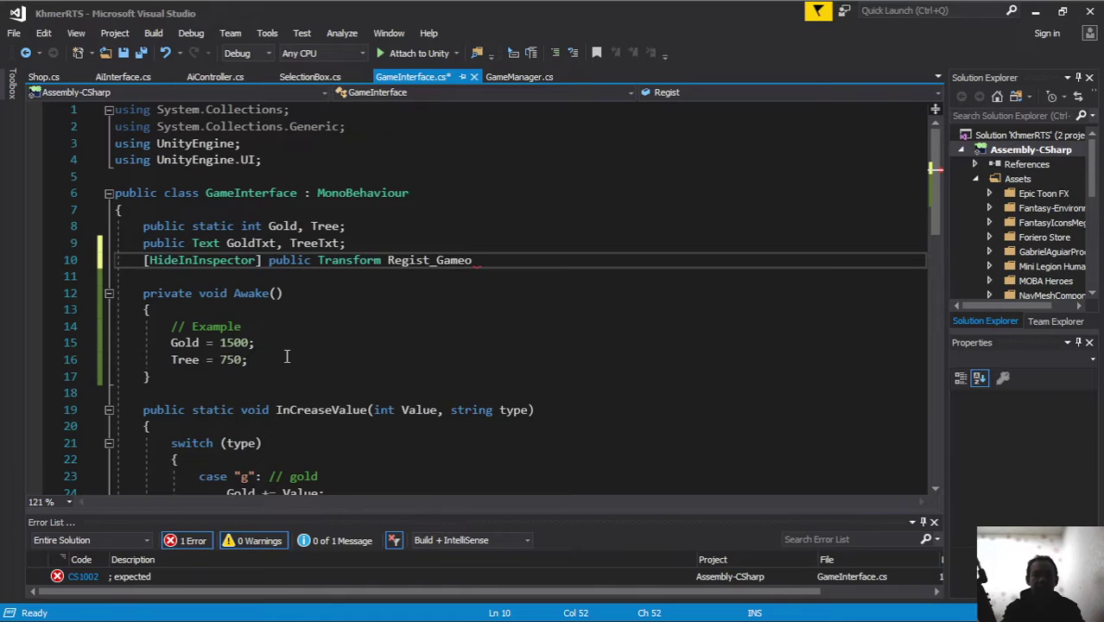
{"action": "type", "text": "bject;"}
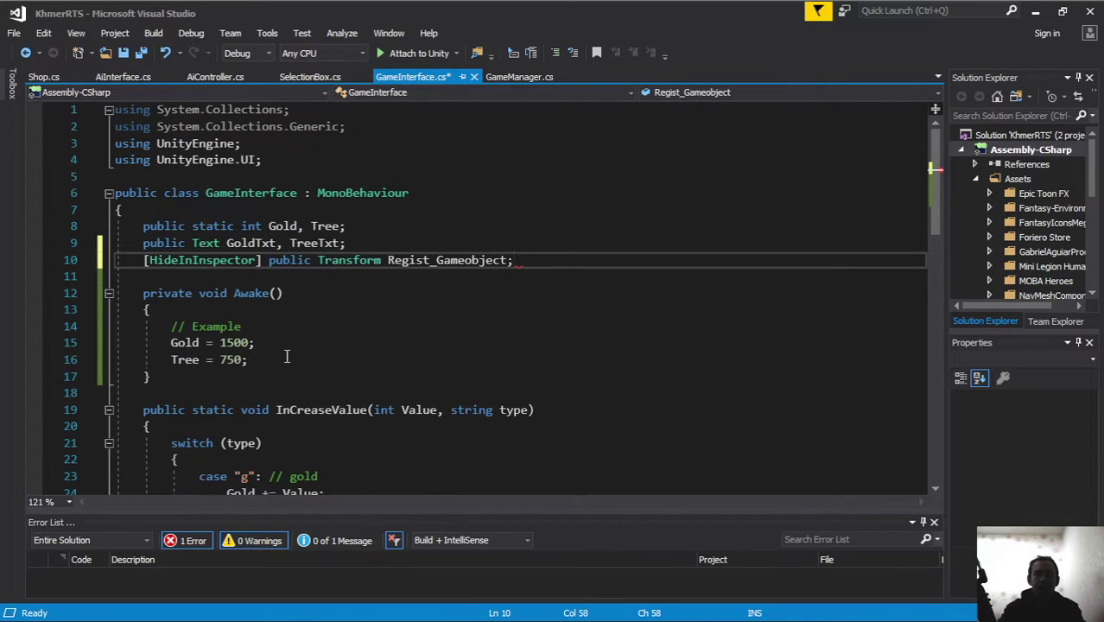
Add [HideInInspector] public static bool IsBought on the next line and highlight both new field names
{"action": "key", "text": "Return"}
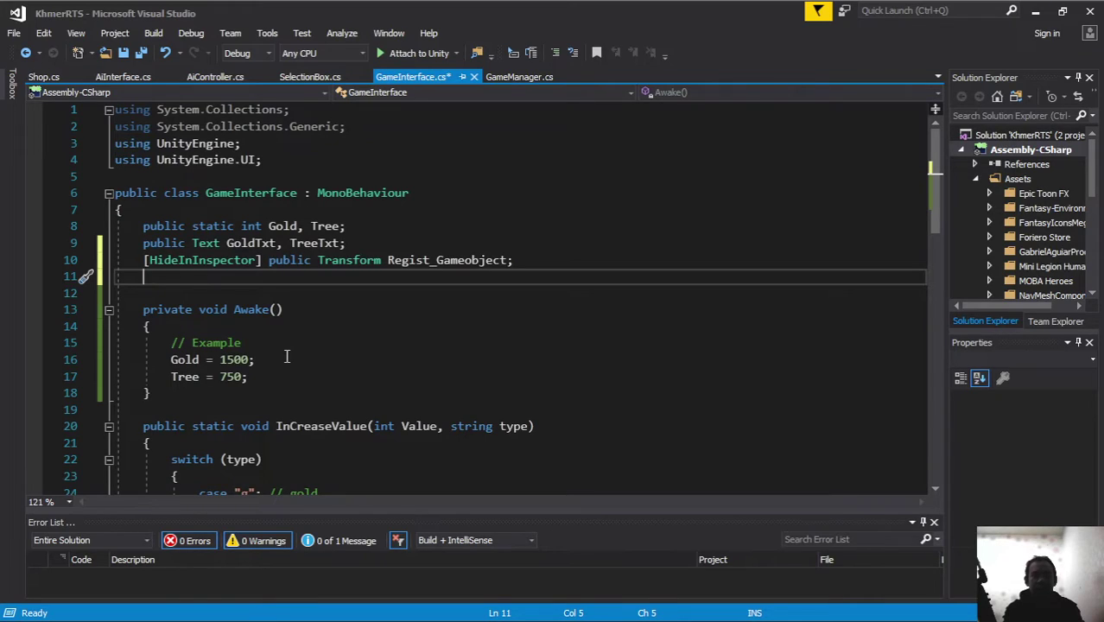
{"action": "type", "text": "[HideInInspector"}
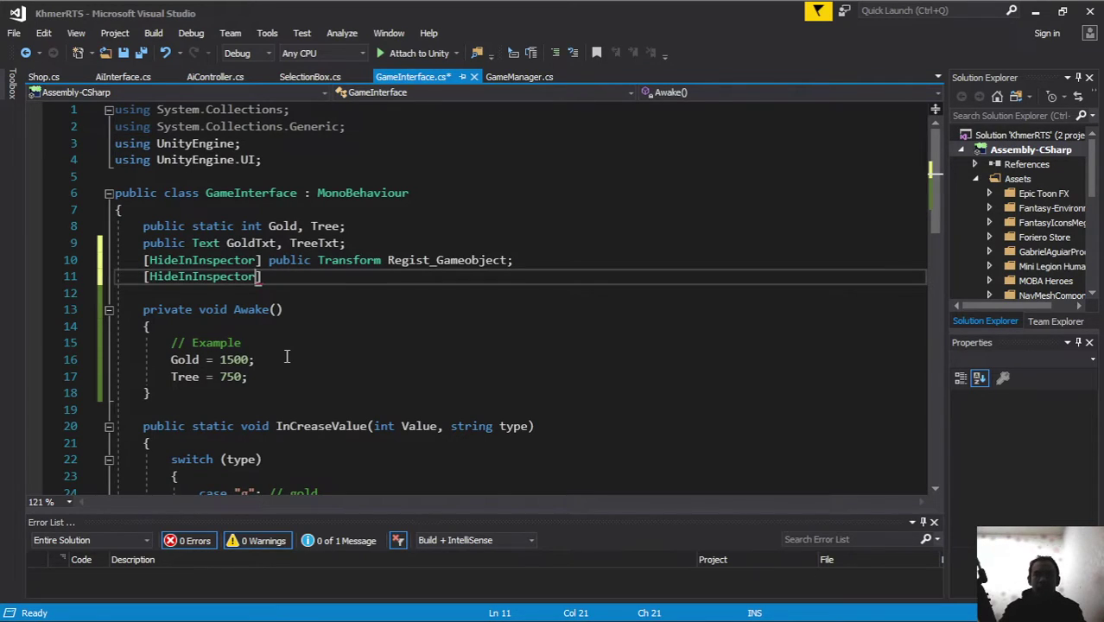
{"action": "type", "text": "] public "}
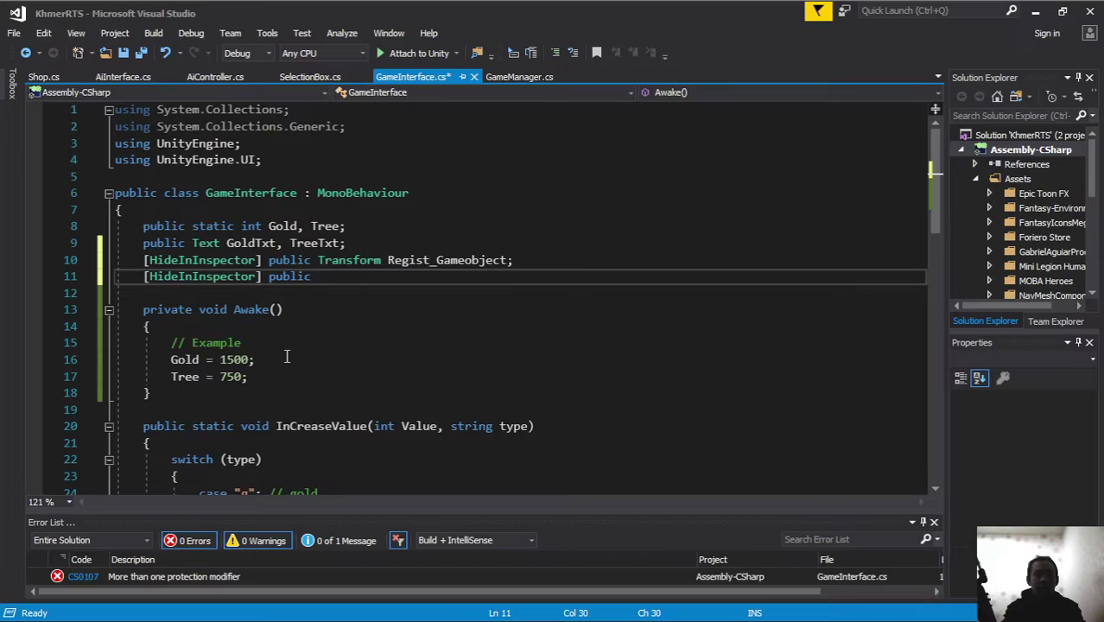
{"action": "type", "text": "static "}
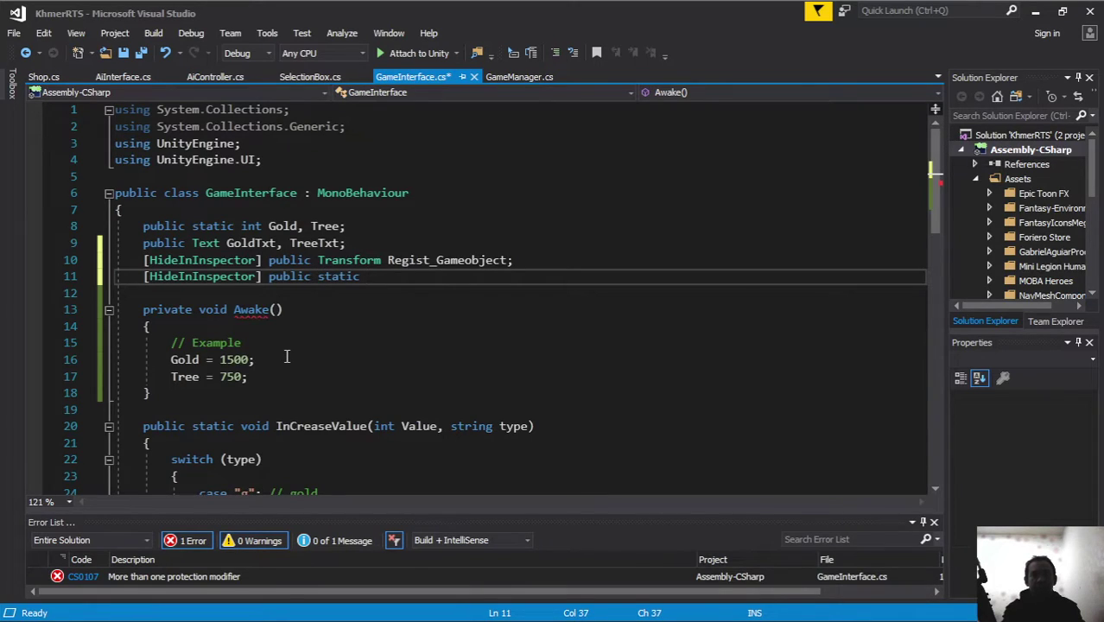
{"action": "type", "text": "bool Is"}
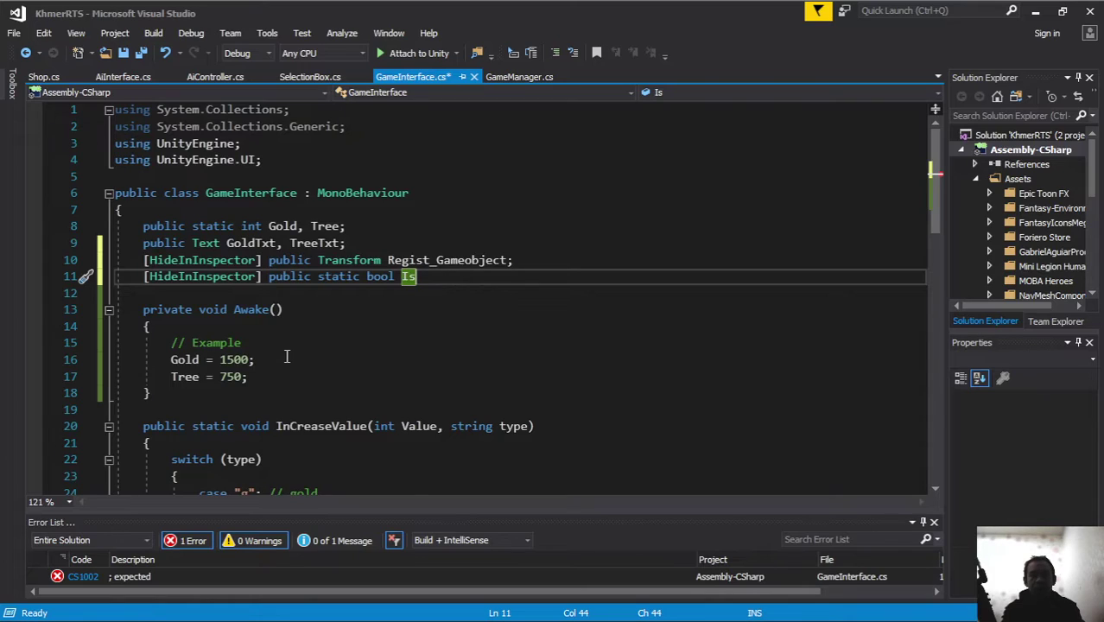
{"action": "type", "text": "Bought"}
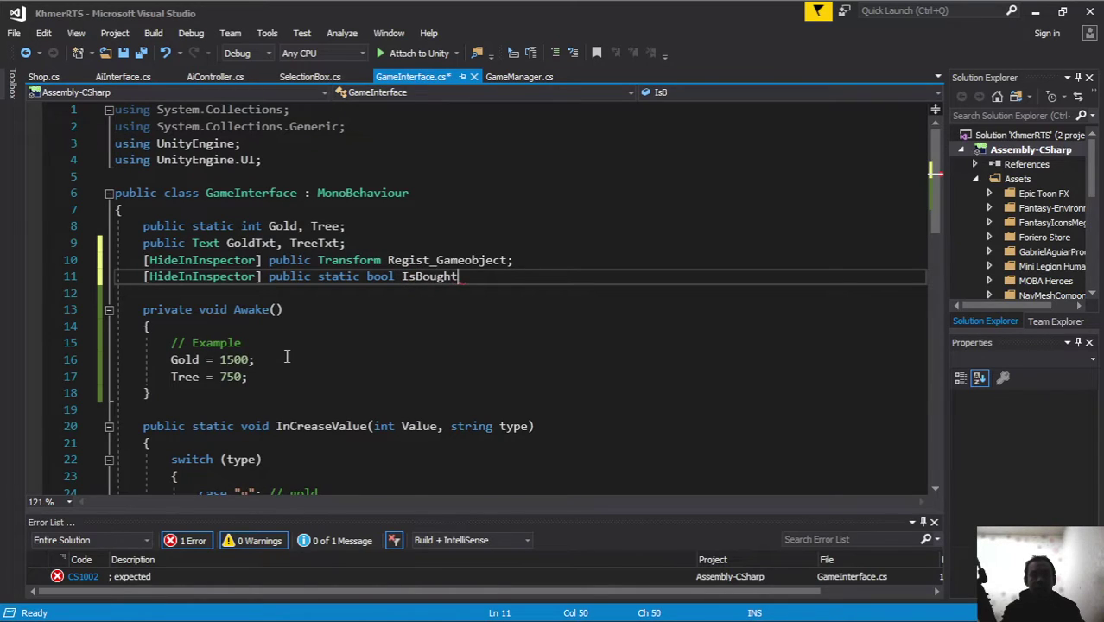
{"action": "type", "text": ";"}
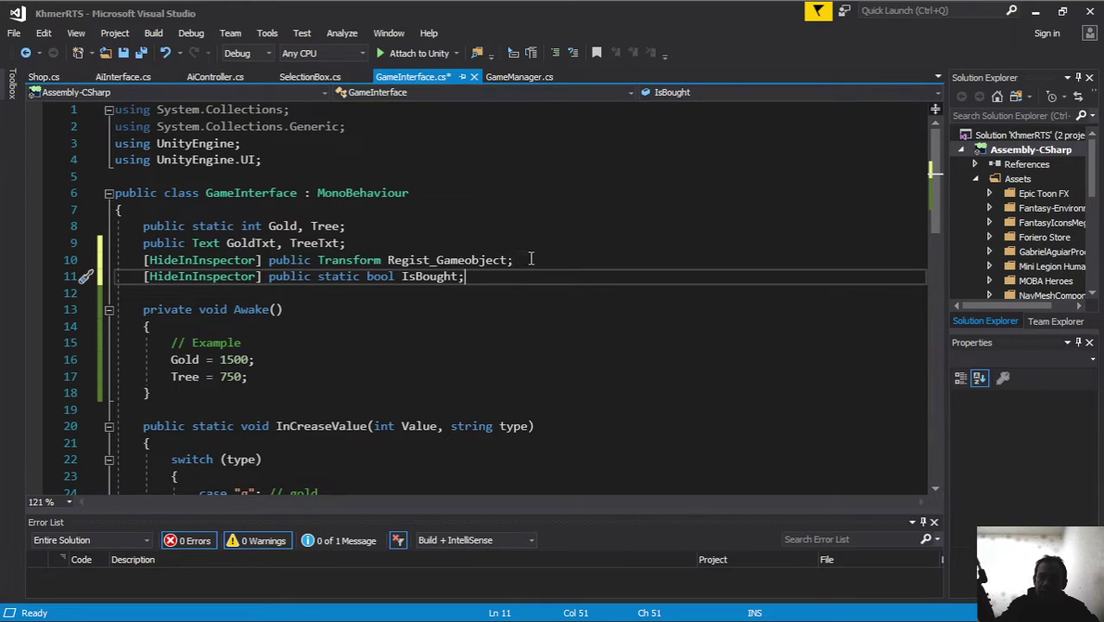
{"action": "left_click_drag", "start_coordinate": [528, 261], "coordinate": [386, 262]}
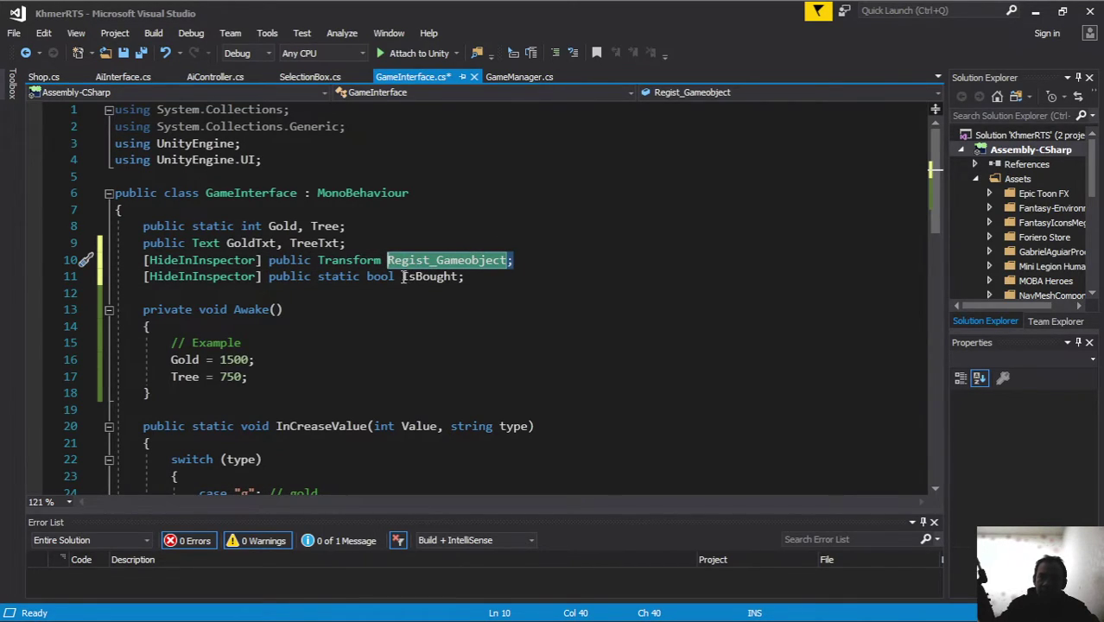
{"action": "left_click_drag", "start_coordinate": [401, 276], "coordinate": [471, 277]}
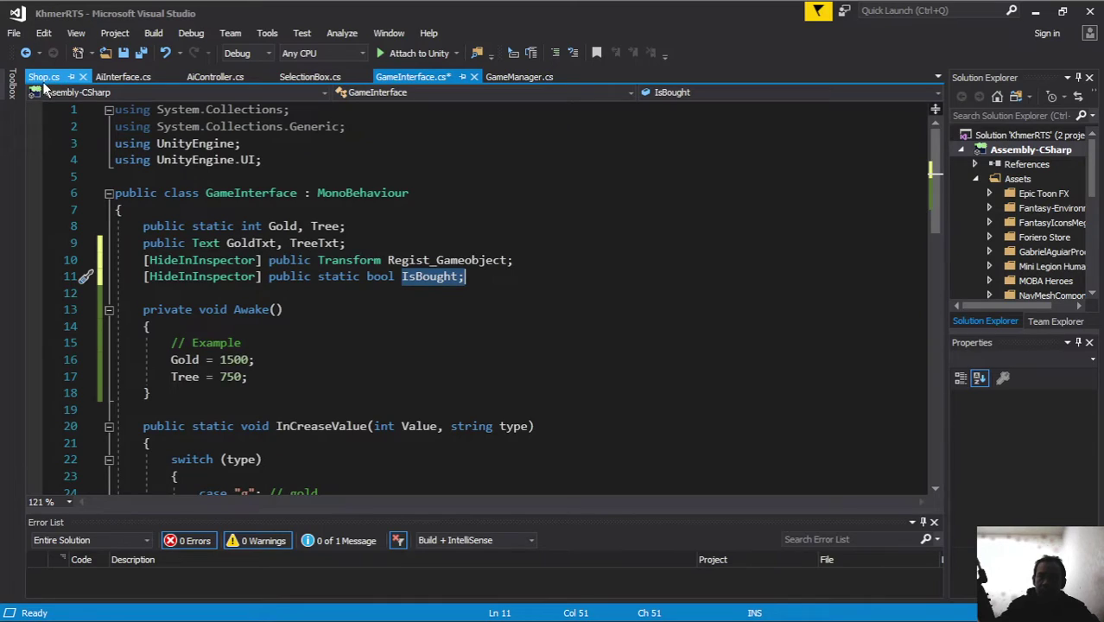
Inside the Smithy gold-check block of BuyTower, write GameInterface.IsBought = true;
{"action": "left_click_drag", "start_coordinate": [45, 79], "coordinate": [354, 81]}
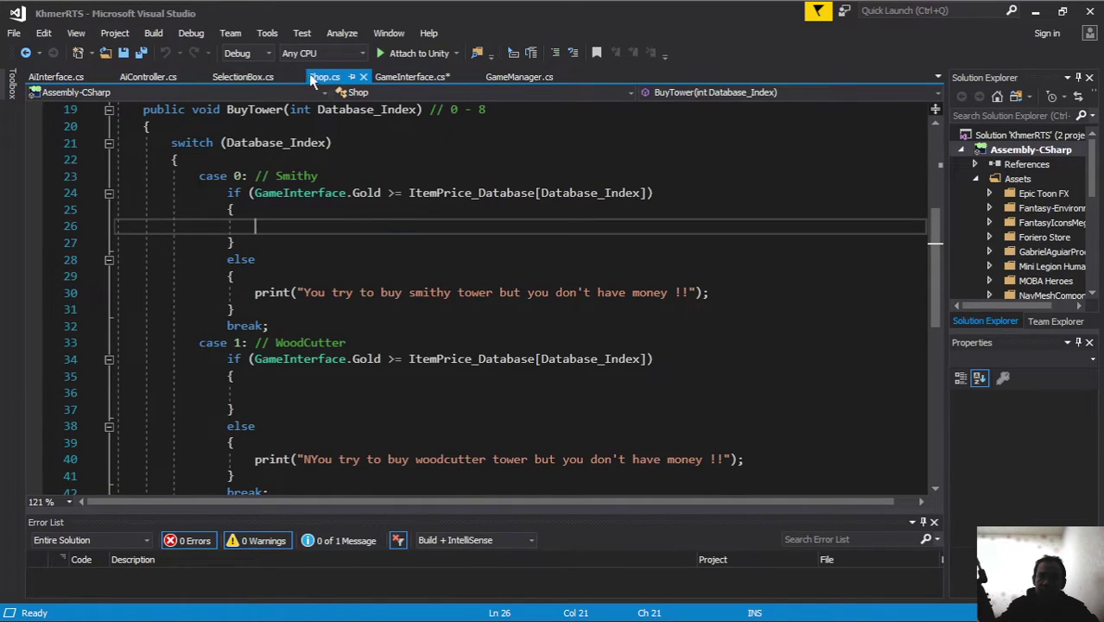
{"action": "scroll", "coordinate": [436, 292], "scroll_direction": "down", "scroll_amount": 1}
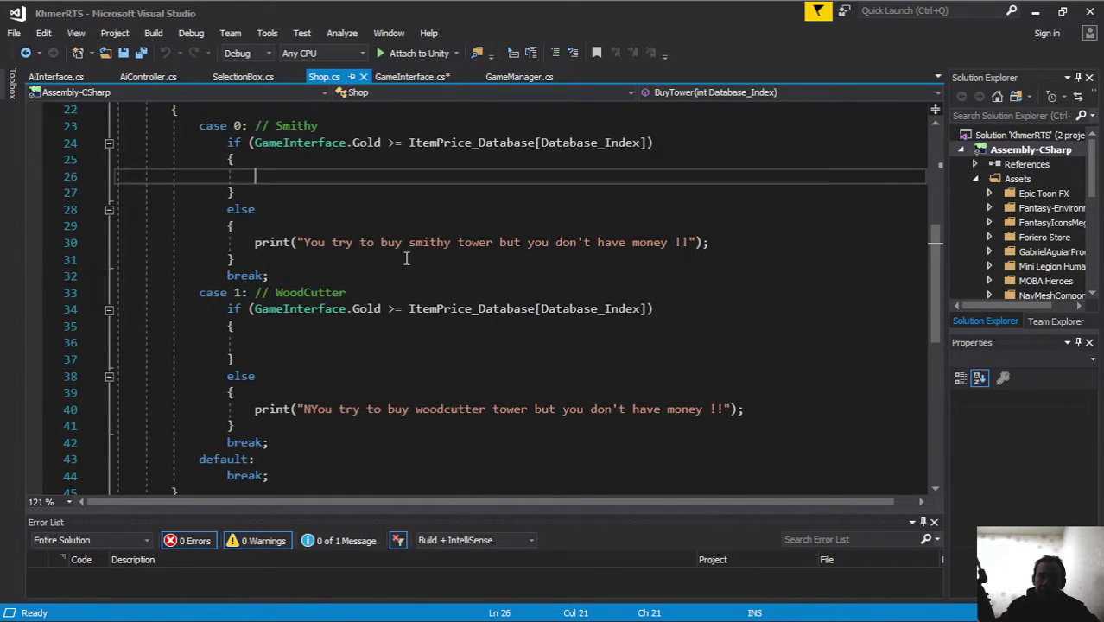
{"action": "scroll", "coordinate": [404, 260], "scroll_direction": "up", "scroll_amount": 2}
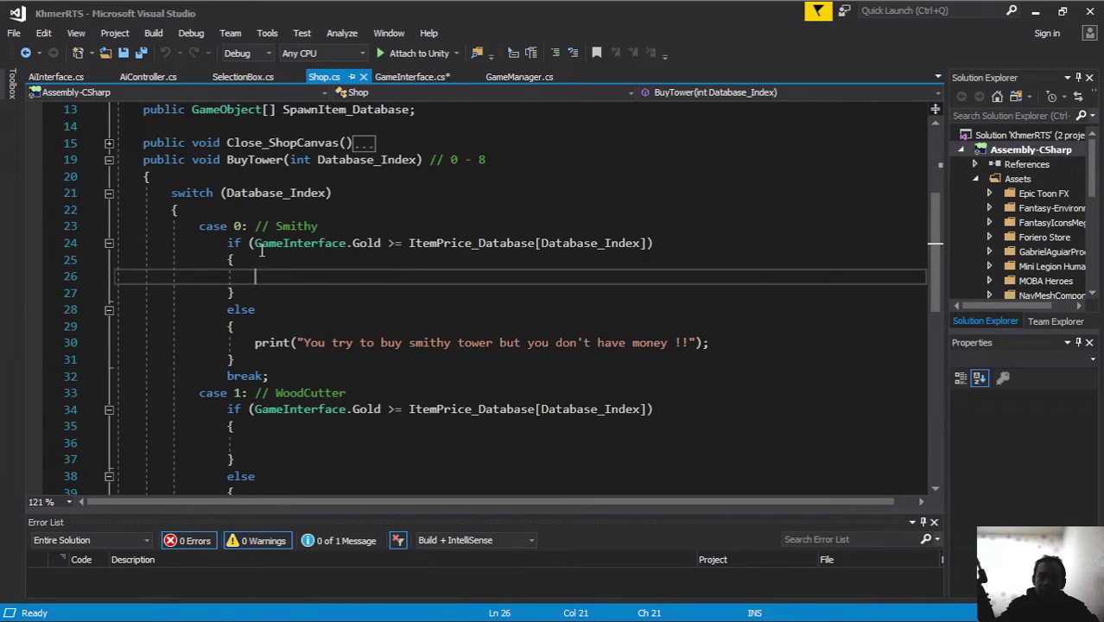
{"action": "left_click_drag", "start_coordinate": [252, 243], "coordinate": [683, 242]}
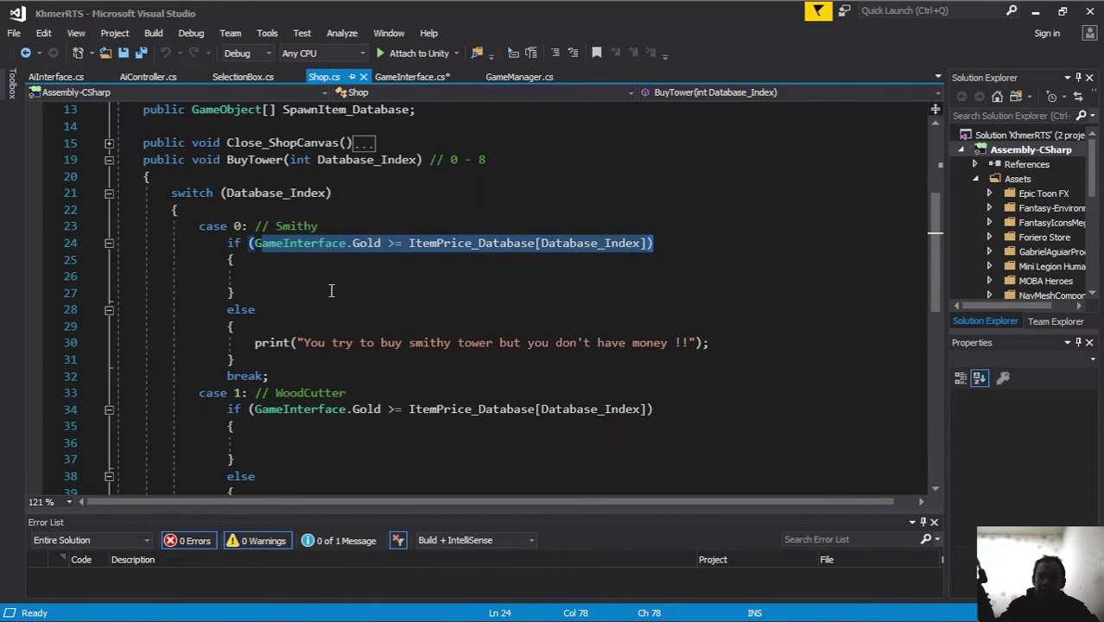
{"action": "left_click", "coordinate": [304, 275]}
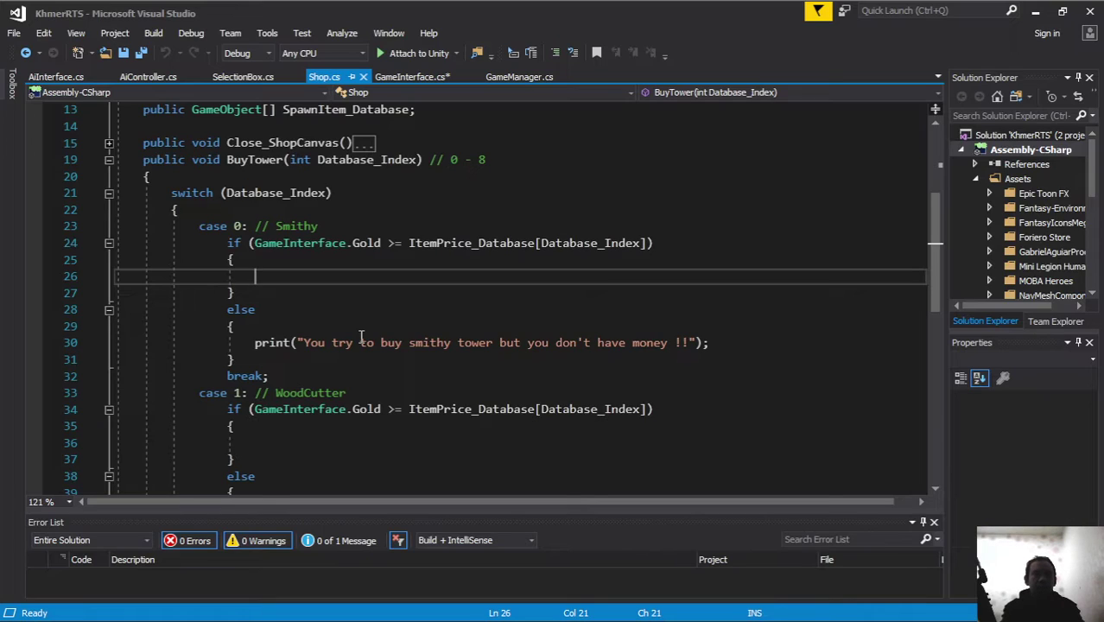
{"action": "type", "text": "gam"}
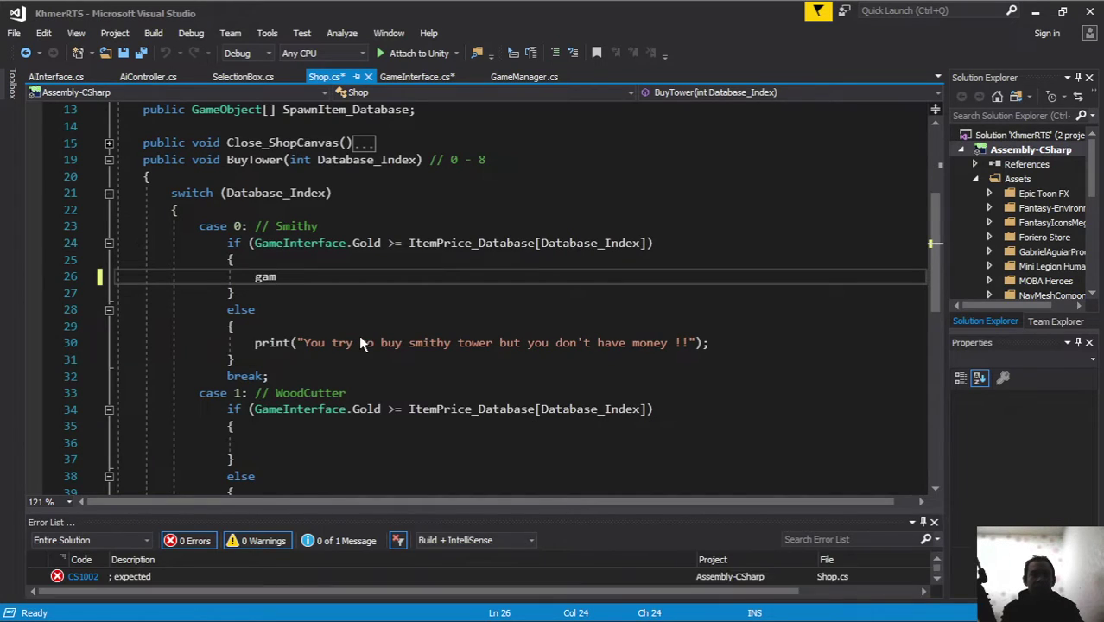
{"action": "type", "text": "in"}
{"action": "key", "text": "Tab"}
{"action": "type", "text": ".I"}
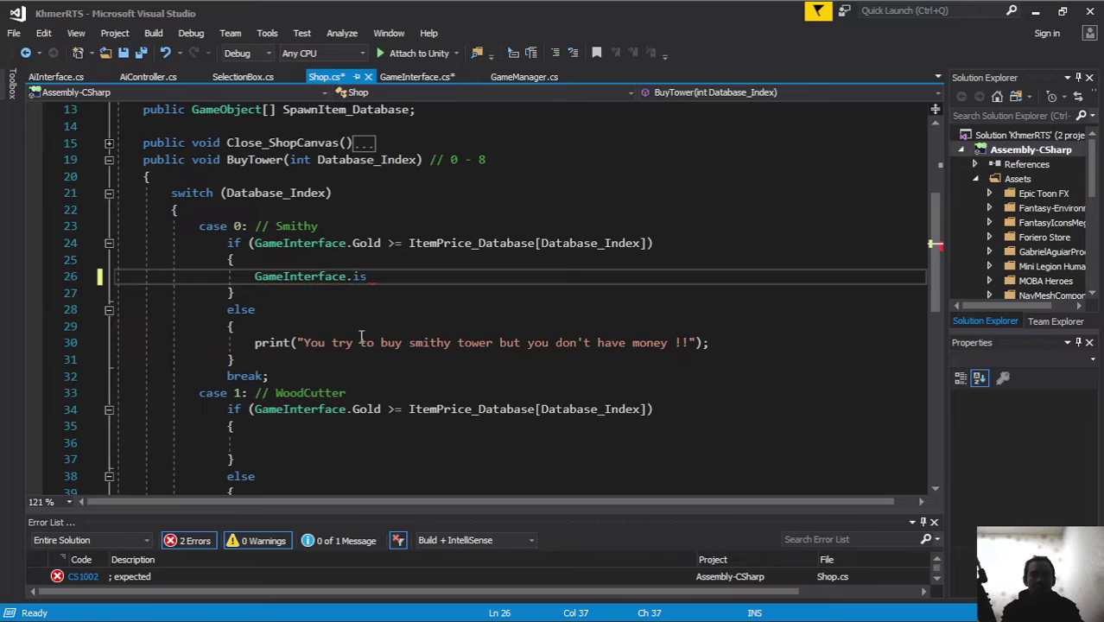
{"action": "type", "text": "sBought = true"}
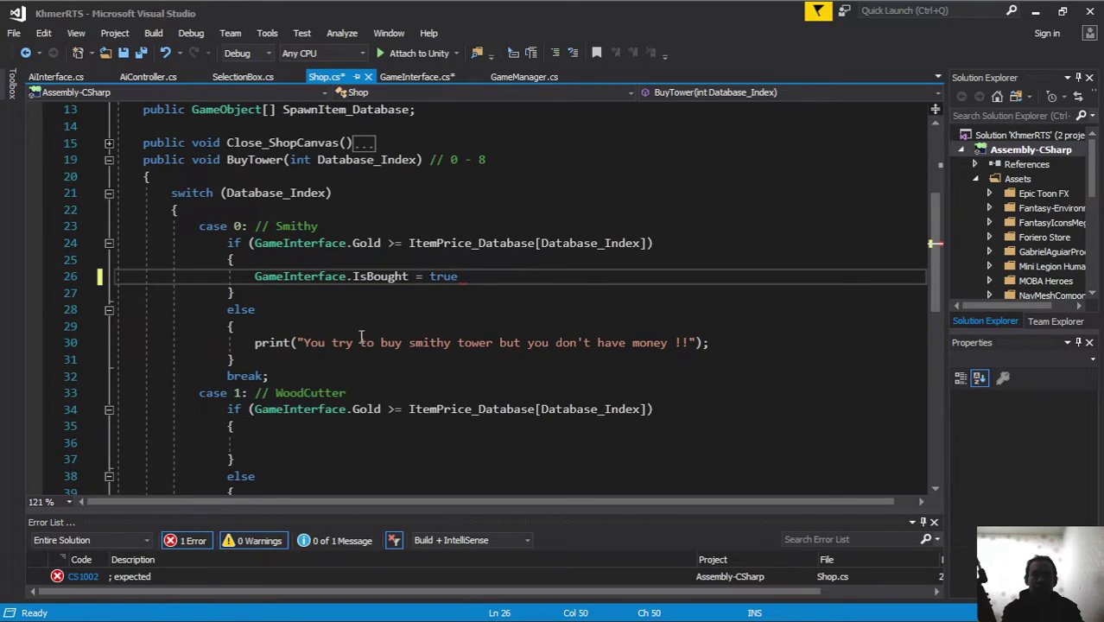
{"action": "type", "text": ";"}
{"action": "key", "text": "Return"}
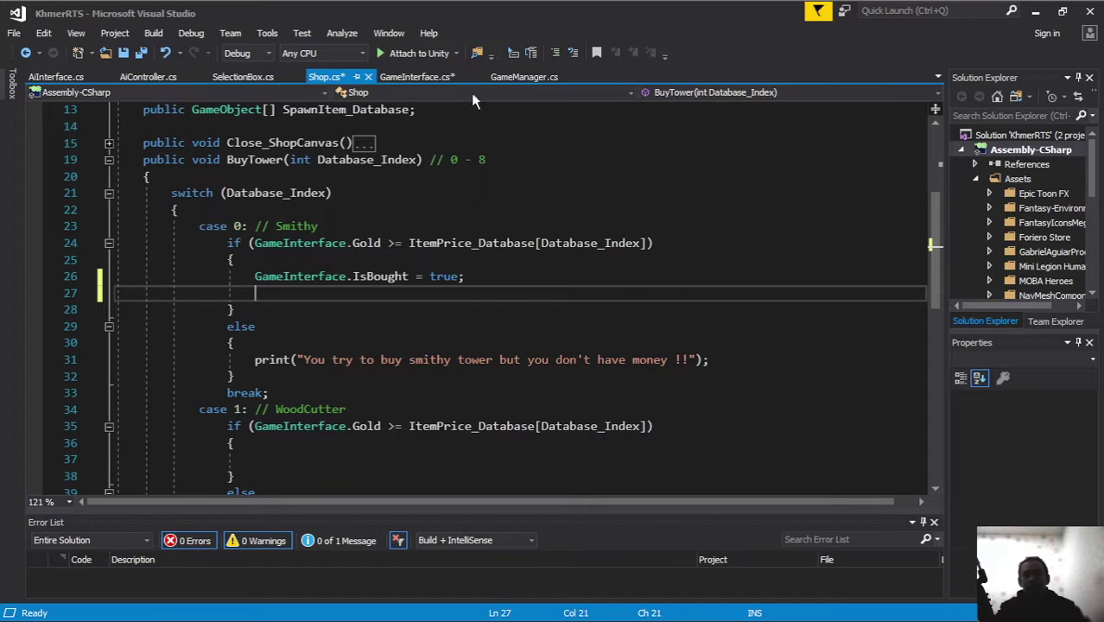
In GameInterface.cs, add static to the Transform field and change its name to Regist_Spawn
{"action": "left_click", "coordinate": [423, 76]}
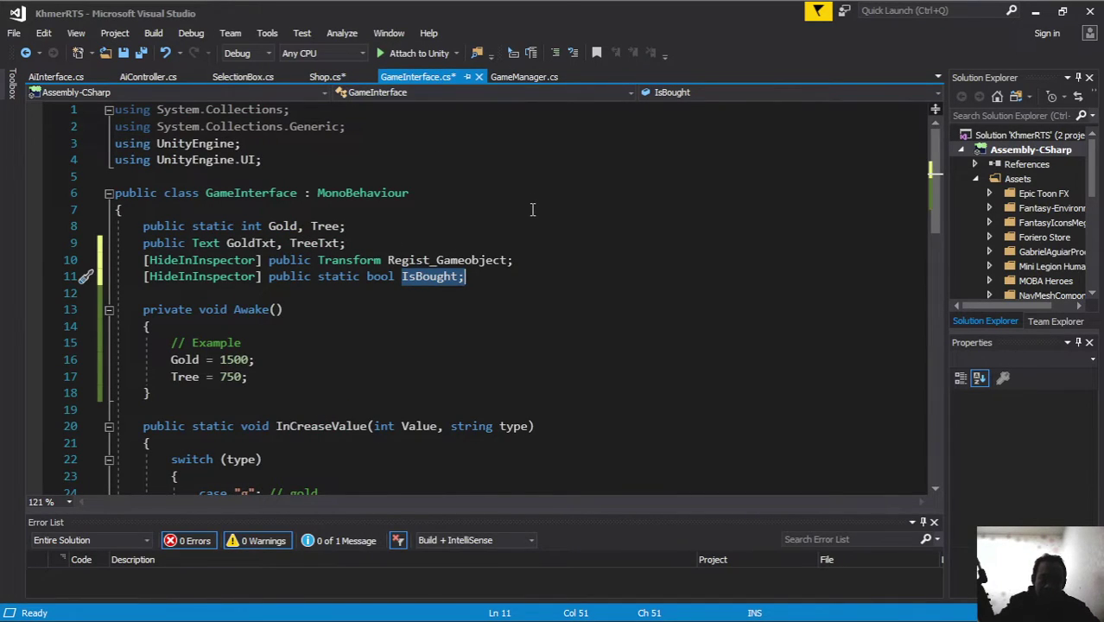
{"action": "left_click", "coordinate": [318, 258]}
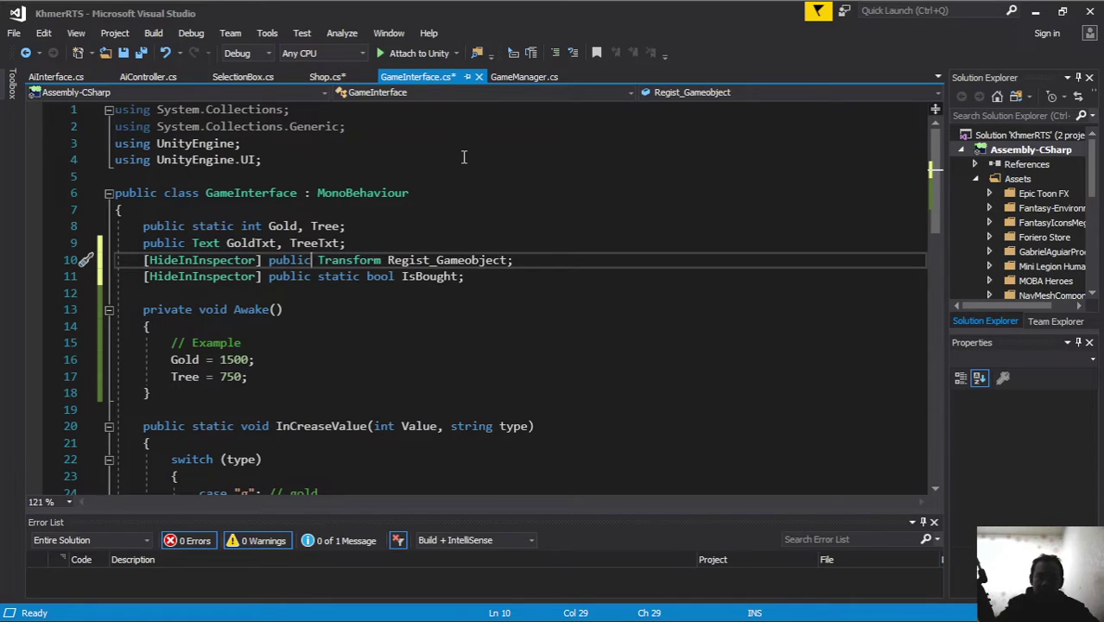
{"action": "type", "text": "static"}
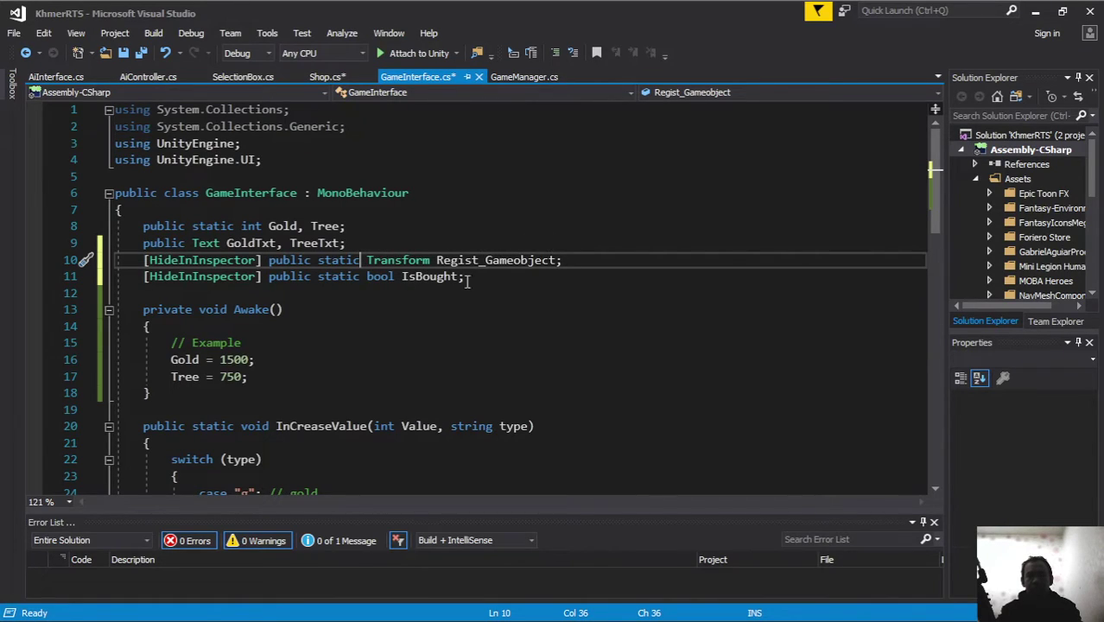
{"action": "left_click", "coordinate": [522, 259]}
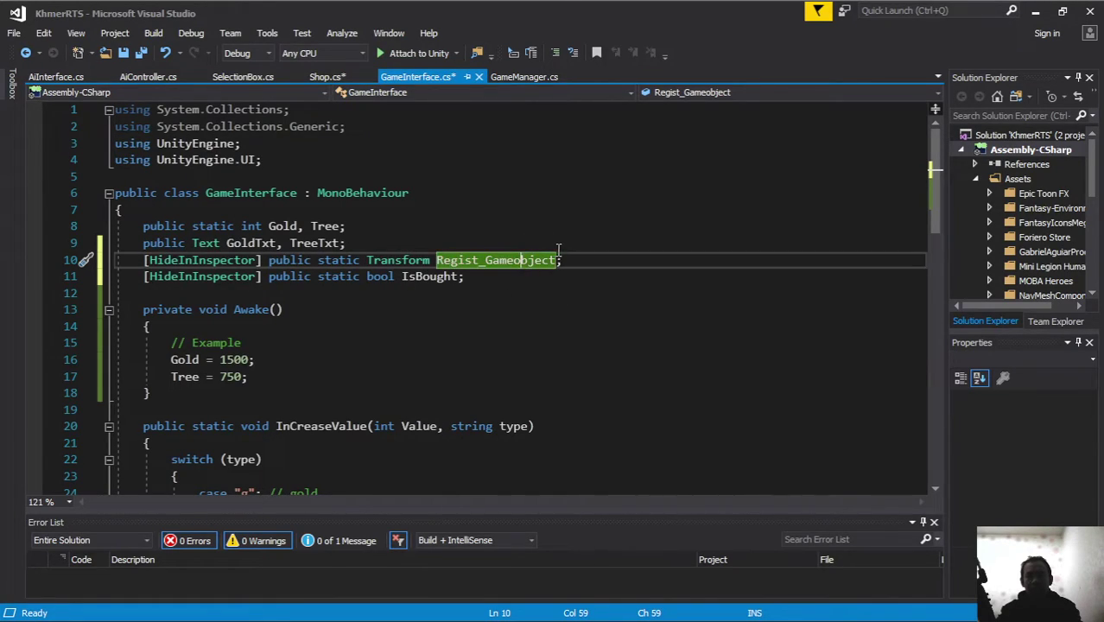
{"action": "left_click", "coordinate": [486, 260]}
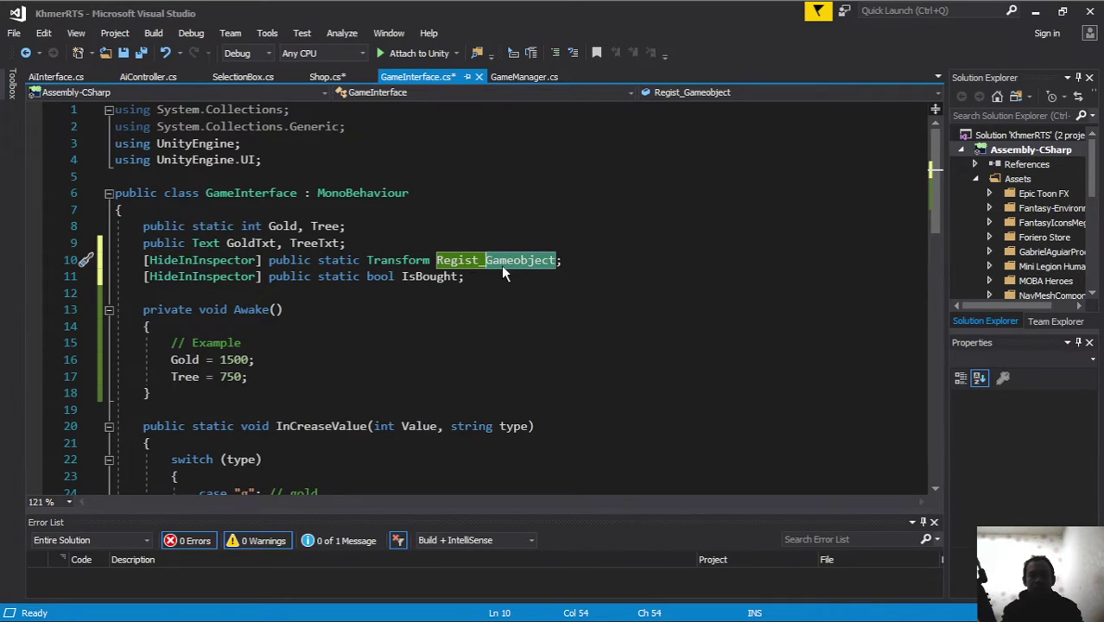
{"action": "key", "text": "ctrl+Delete"}
{"action": "type", "text": "Spawn"}
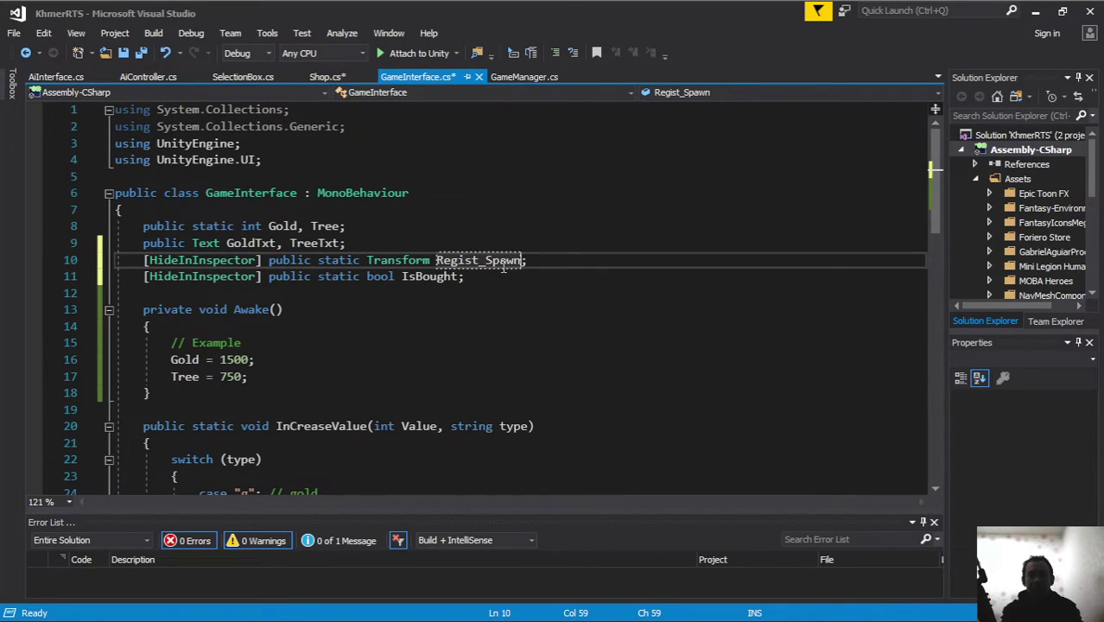
In the Smithy case, add GameInterface.Regist_Spawn = SpawnItem_Database[Database_Index].transform;
{"action": "left_click", "coordinate": [524, 77]}
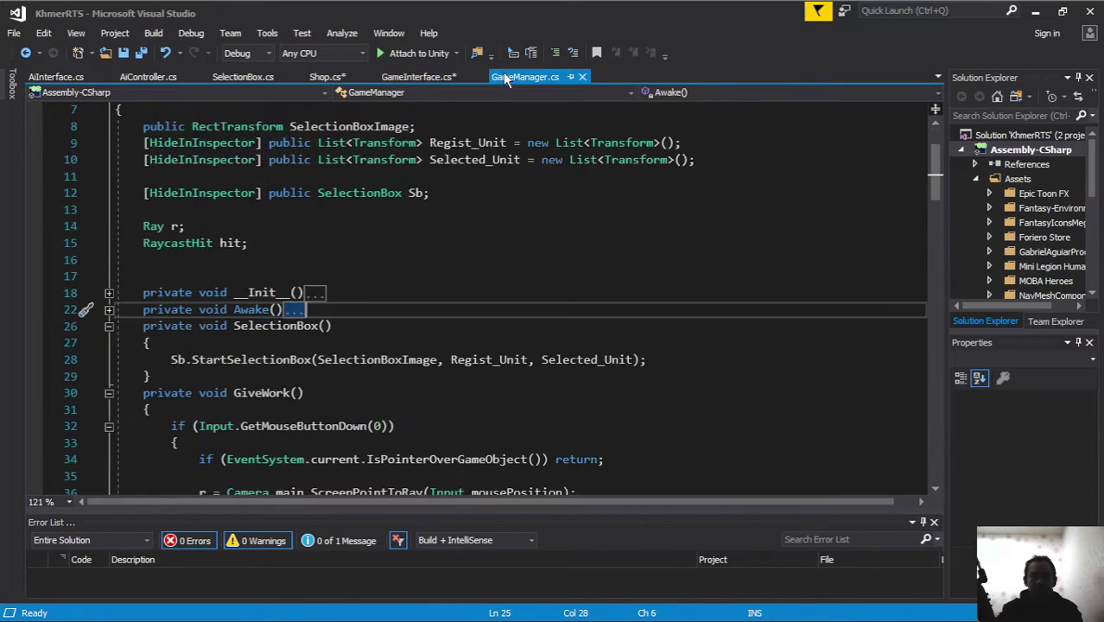
{"action": "left_click", "coordinate": [326, 77]}
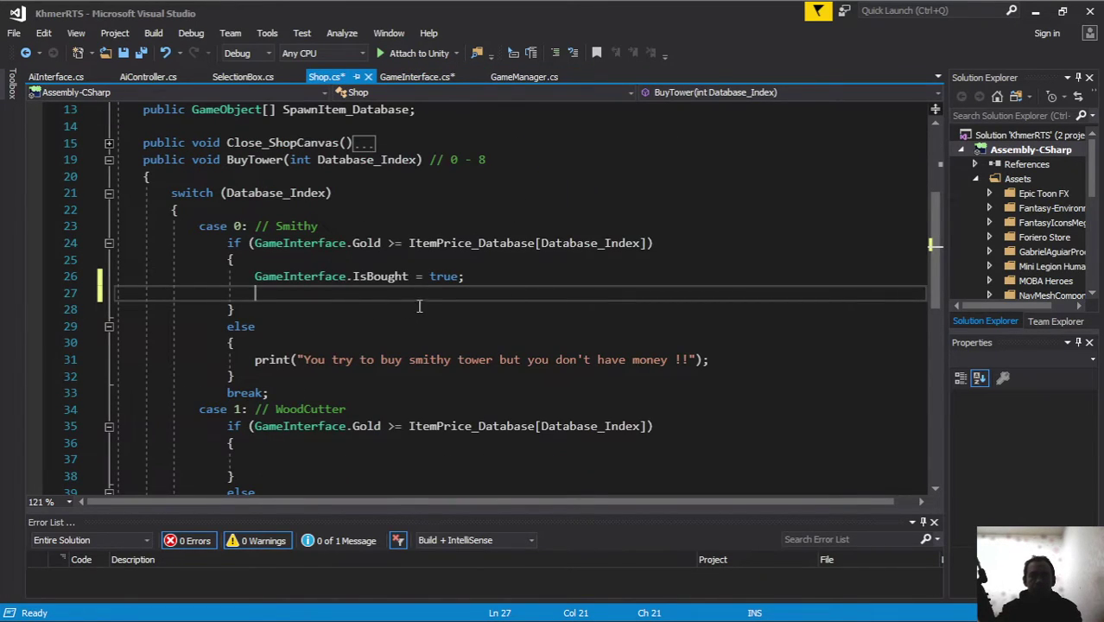
{"action": "type", "text": "gamin"}
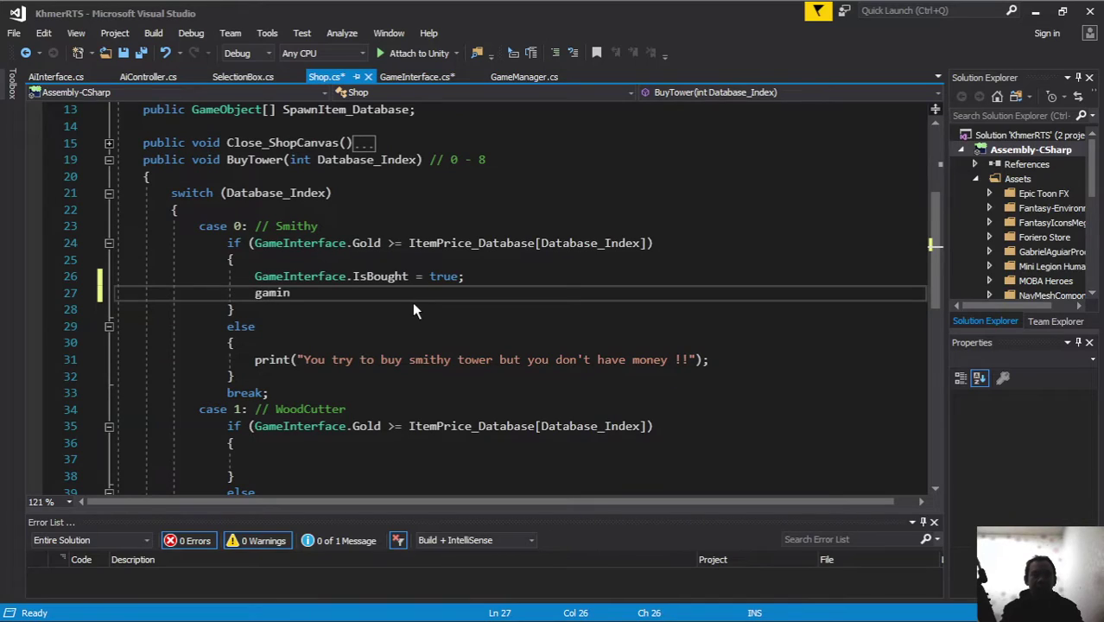
{"action": "type", "text": ".re"}
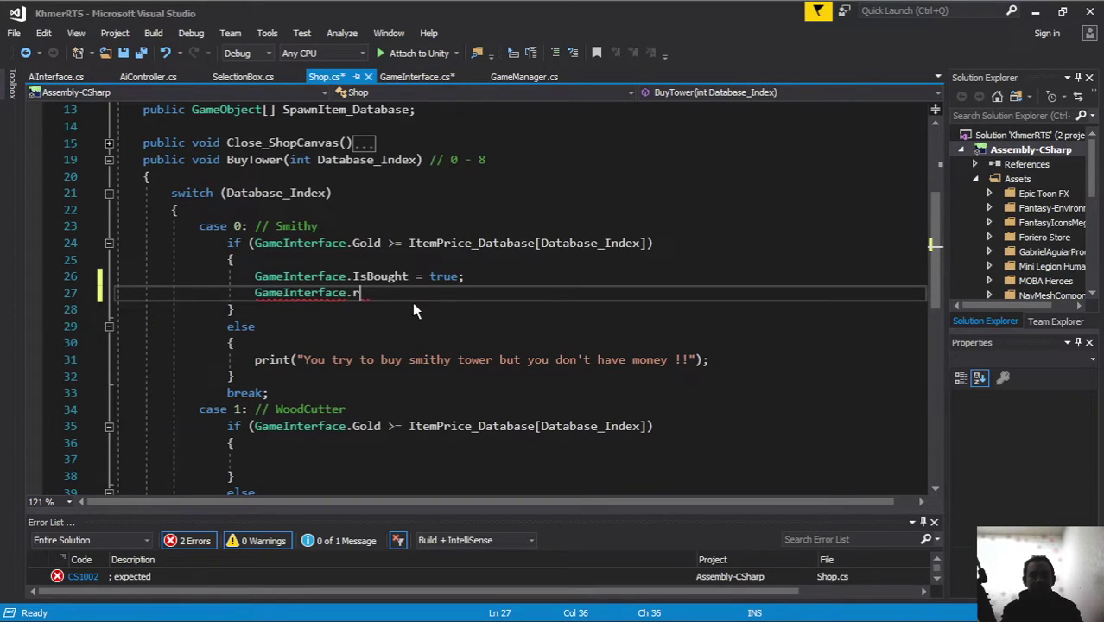
{"action": "type", "text": "g"}
{"action": "key", "text": "ctrl+space"}
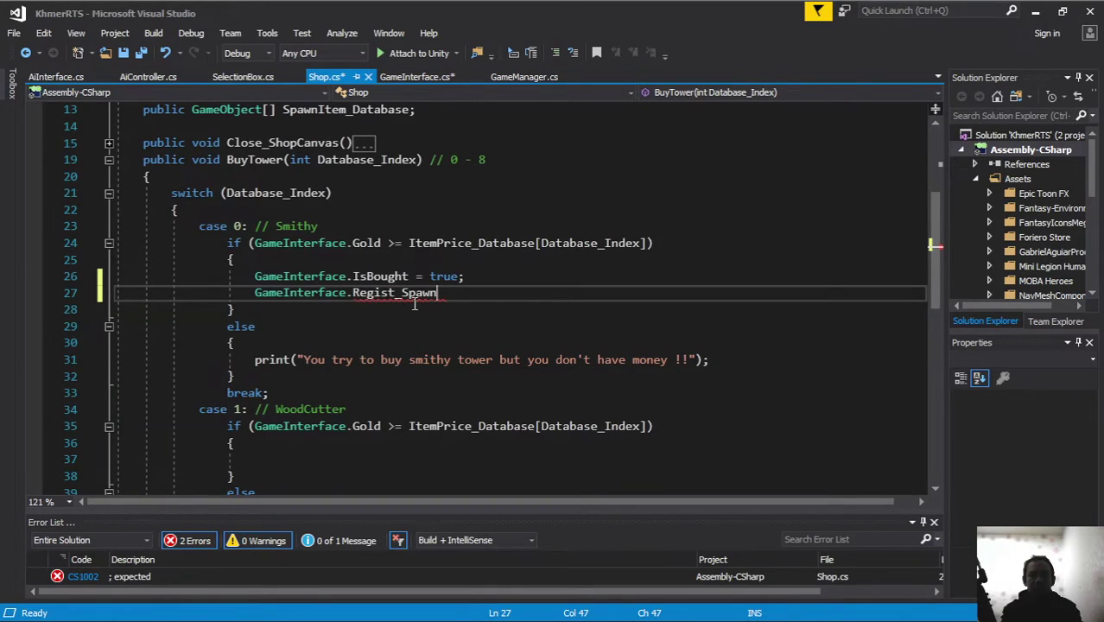
{"action": "type", "text": "="}
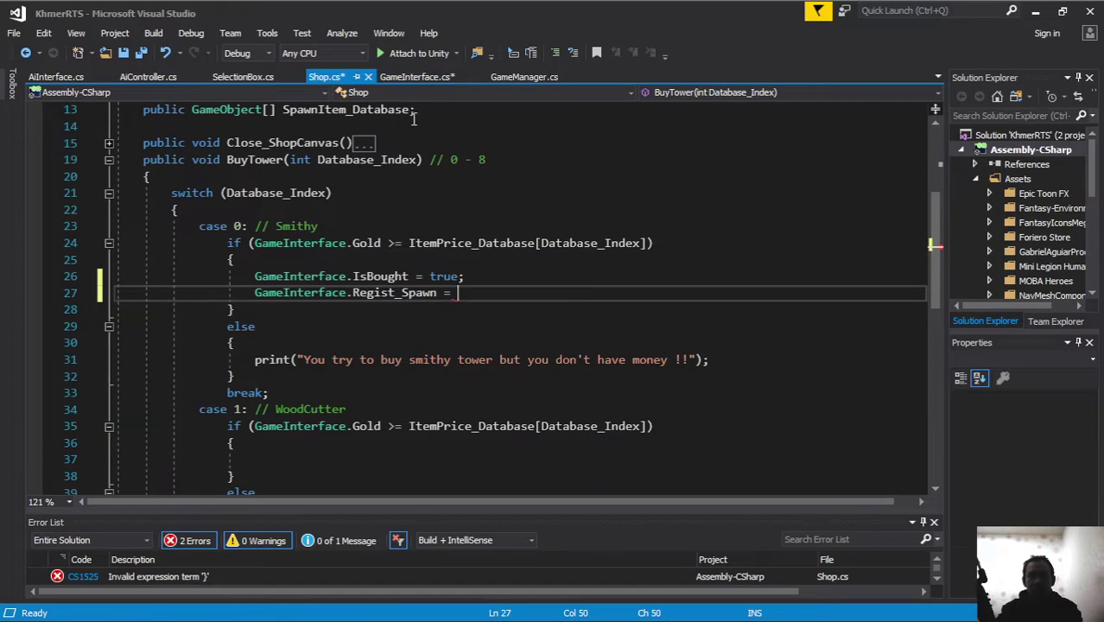
{"action": "type", "text": "spawn"}
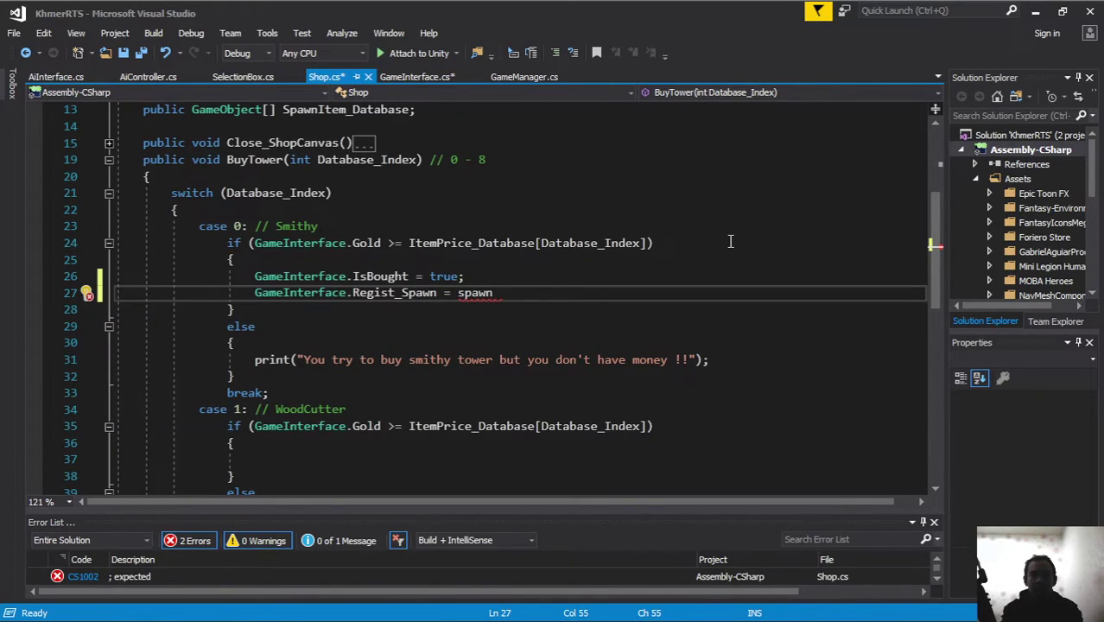
{"action": "key", "text": "ctrl+space"}
{"action": "type", "text": "["}
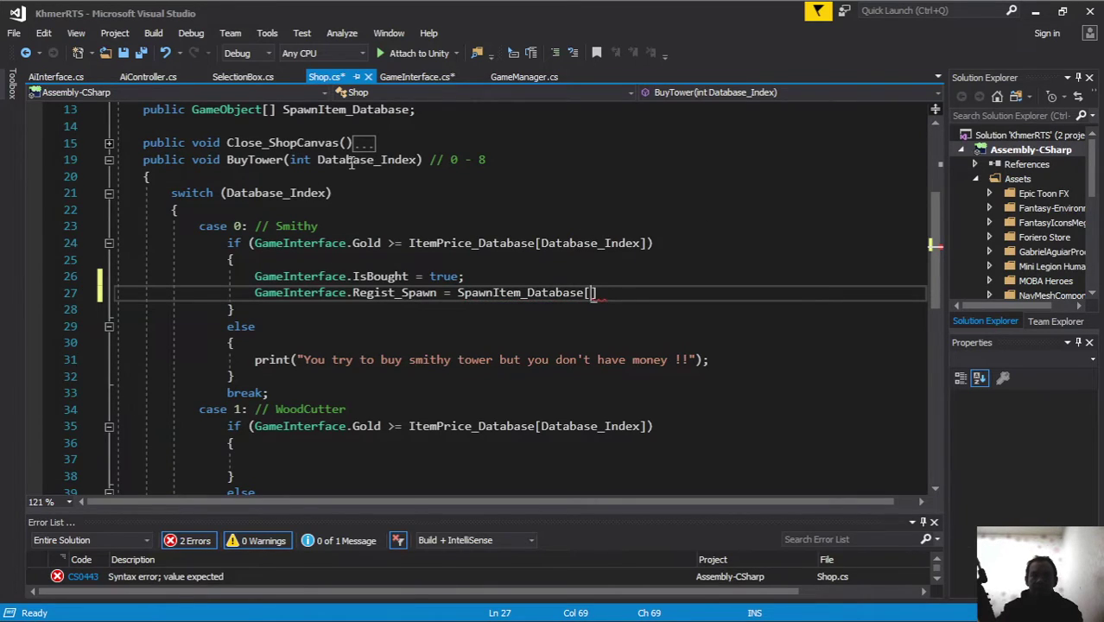
{"action": "double_click", "coordinate": [354, 161]}
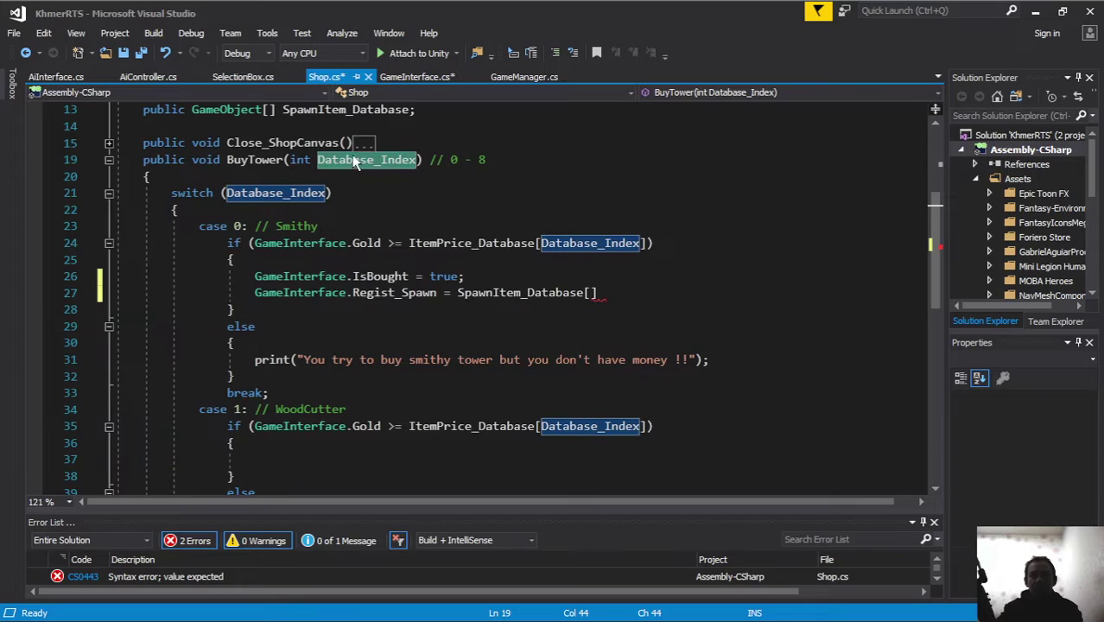
{"action": "left_click", "coordinate": [592, 291]}
{"action": "type", "text": "d"}
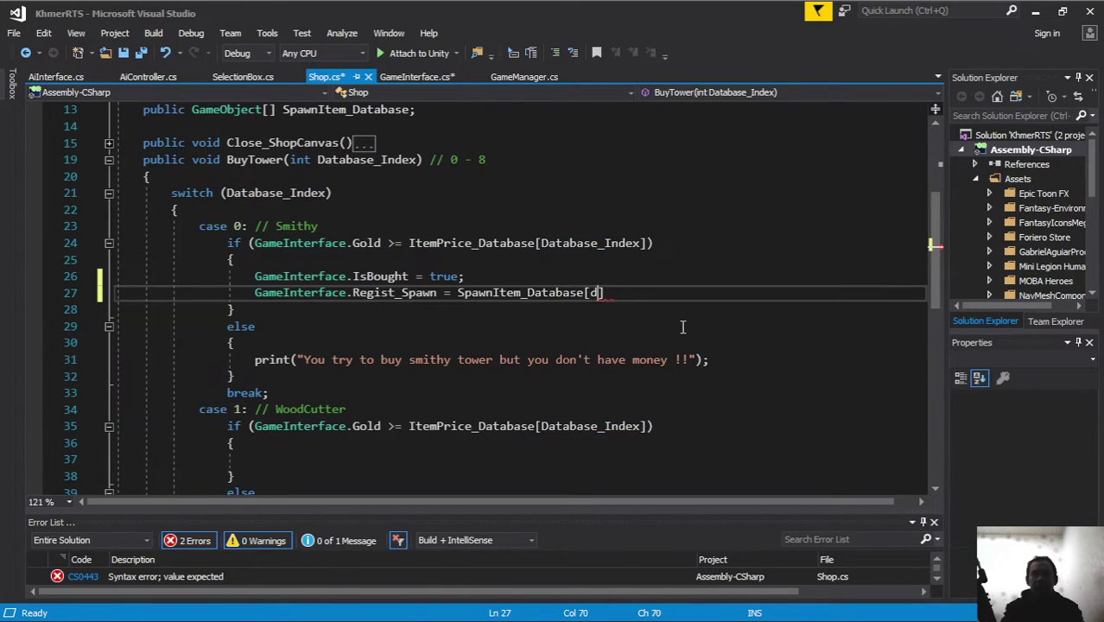
{"action": "type", "text": "atab"}
{"action": "key", "text": "Tab"}
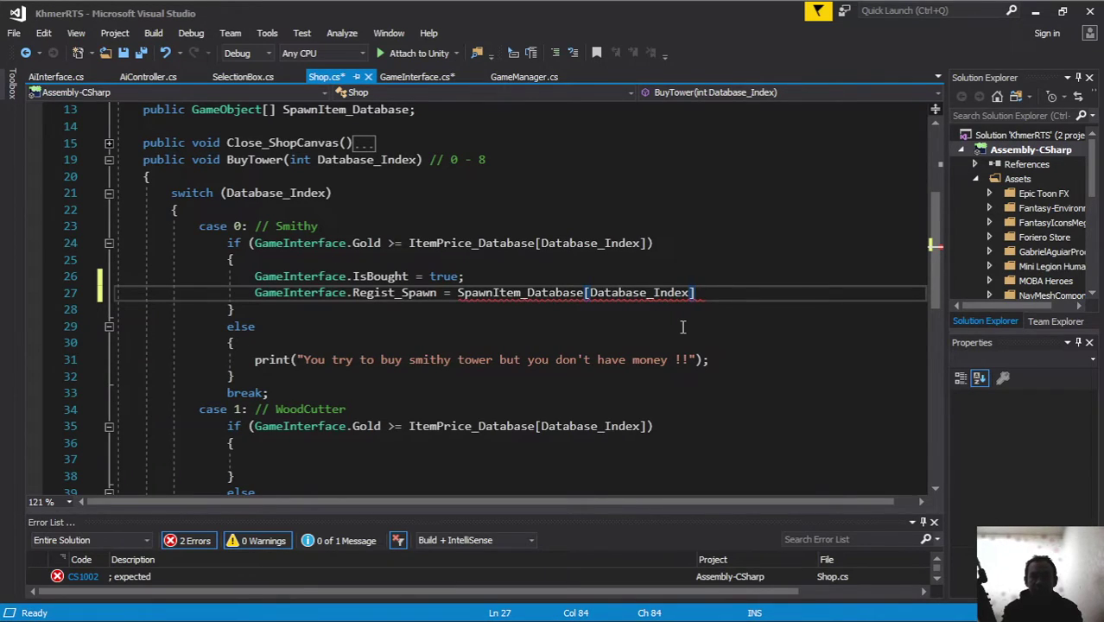
{"action": "type", "text": ".tra"}
{"action": "key", "text": "Tab"}
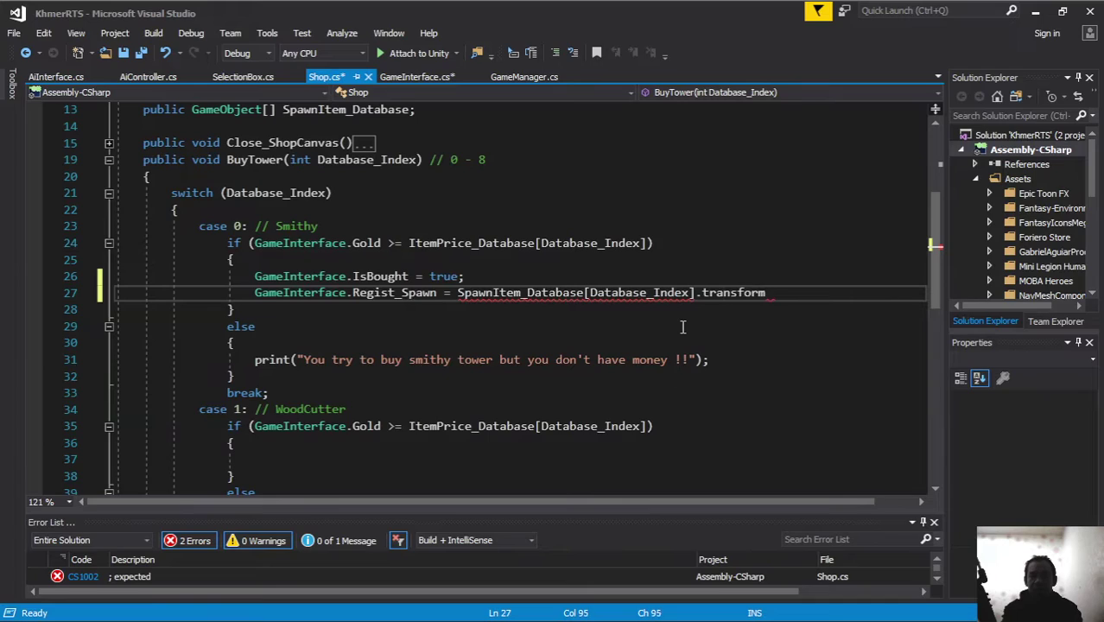
{"action": "type", "text": ";"}
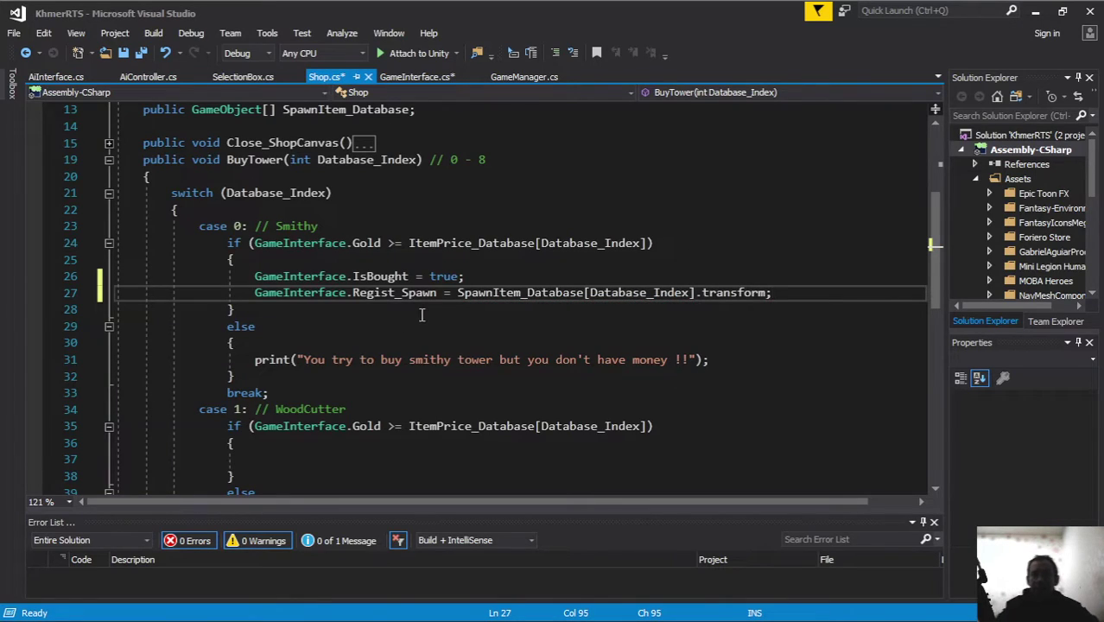
Copy the IsBought and Regist_Spawn lines into the WoodCutter case block
{"action": "left_click", "coordinate": [388, 293]}
{"action": "double_click", "coordinate": [387, 293]}
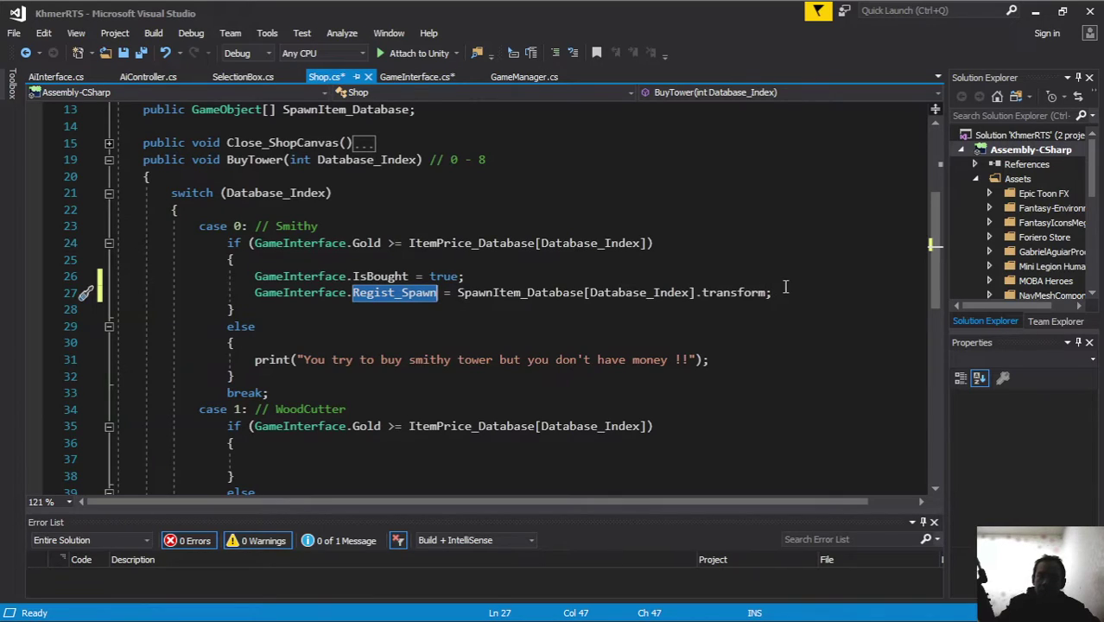
{"action": "left_click_drag", "start_coordinate": [785, 287], "coordinate": [255, 276]}
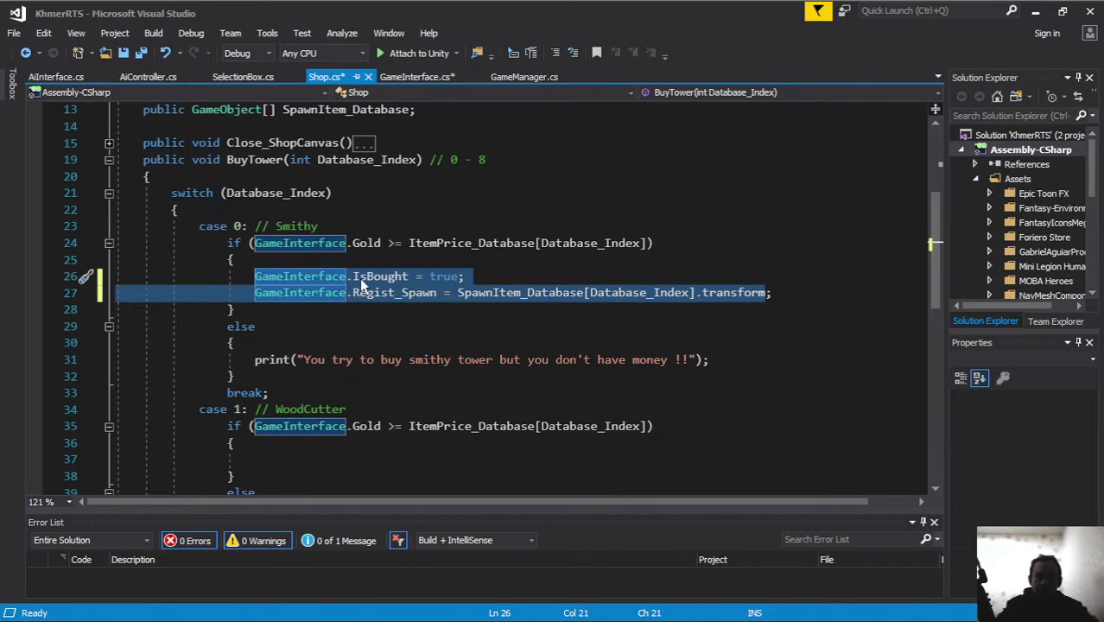
{"action": "scroll", "coordinate": [397, 246], "scroll_direction": "down", "scroll_amount": 4}
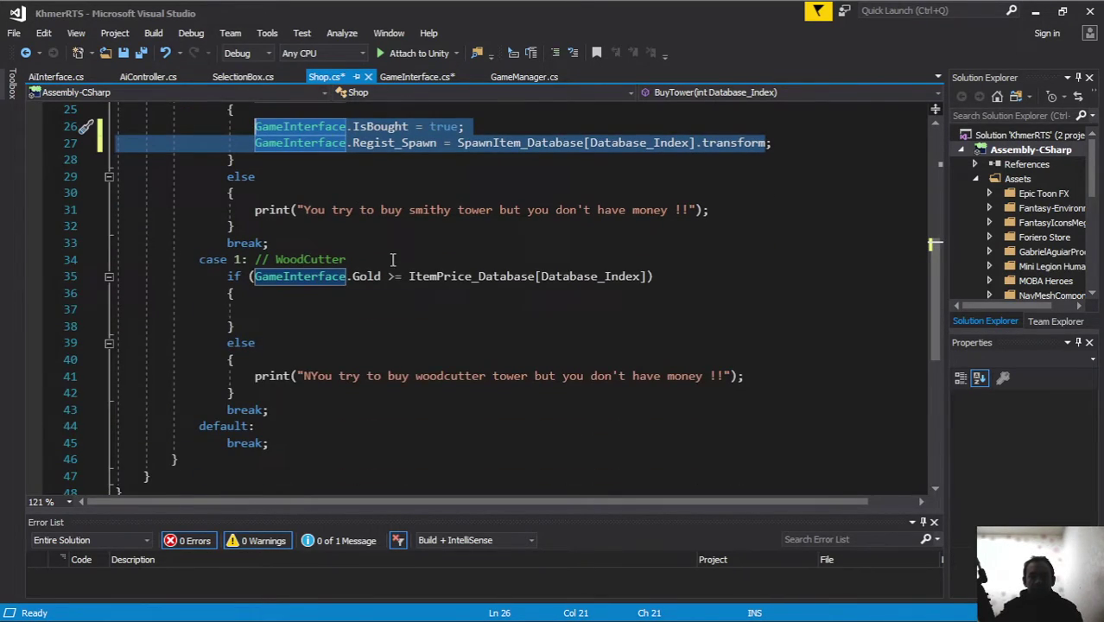
{"action": "left_click", "coordinate": [324, 300]}
{"action": "type", "text": "GameInterface.IsBought = true;                     GameInterface.Regist_Spawn = SpawnItem_Database[Database_Index].transform"}
{"action": "scroll", "coordinate": [253, 167], "scroll_direction": "up", "scroll_amount": 2}
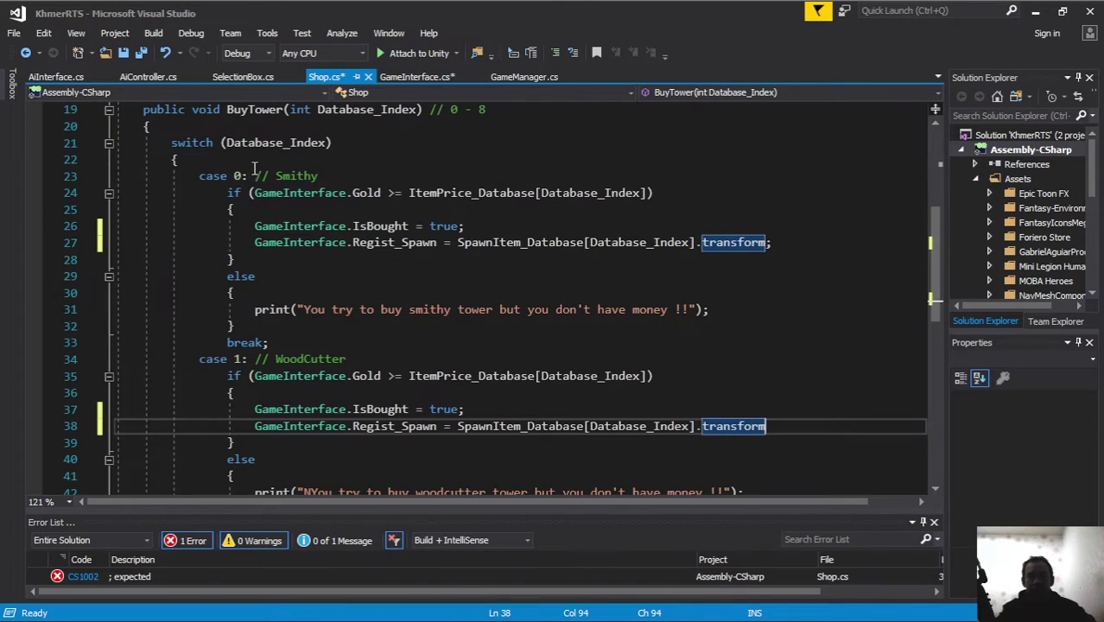
{"action": "double_click", "coordinate": [296, 175]}
{"action": "left_click_drag", "start_coordinate": [275, 358], "coordinate": [385, 361]}
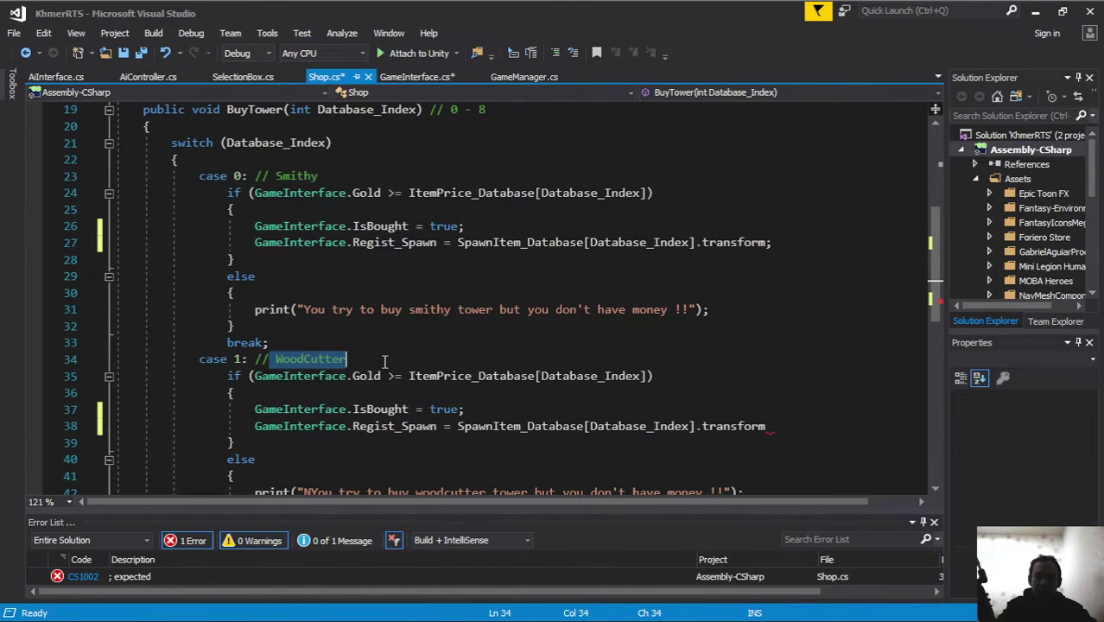
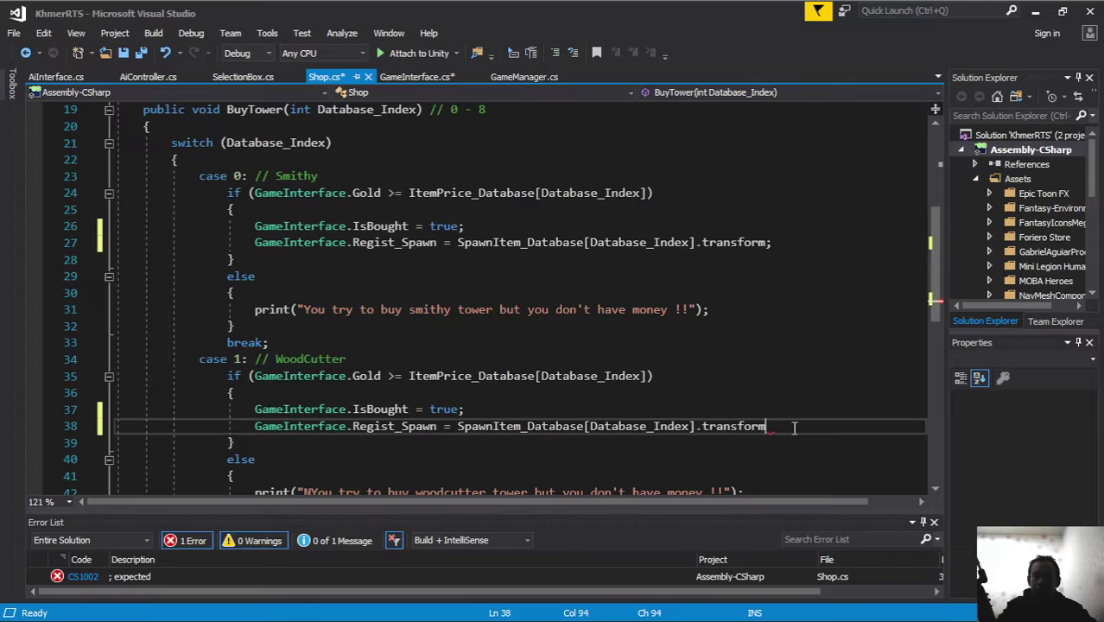
Add the missing semicolon after 'transform' at the end of line 38 in Shop.cs
{"action": "left_click", "coordinate": [793, 426]}
{"action": "type", "text": ";"}
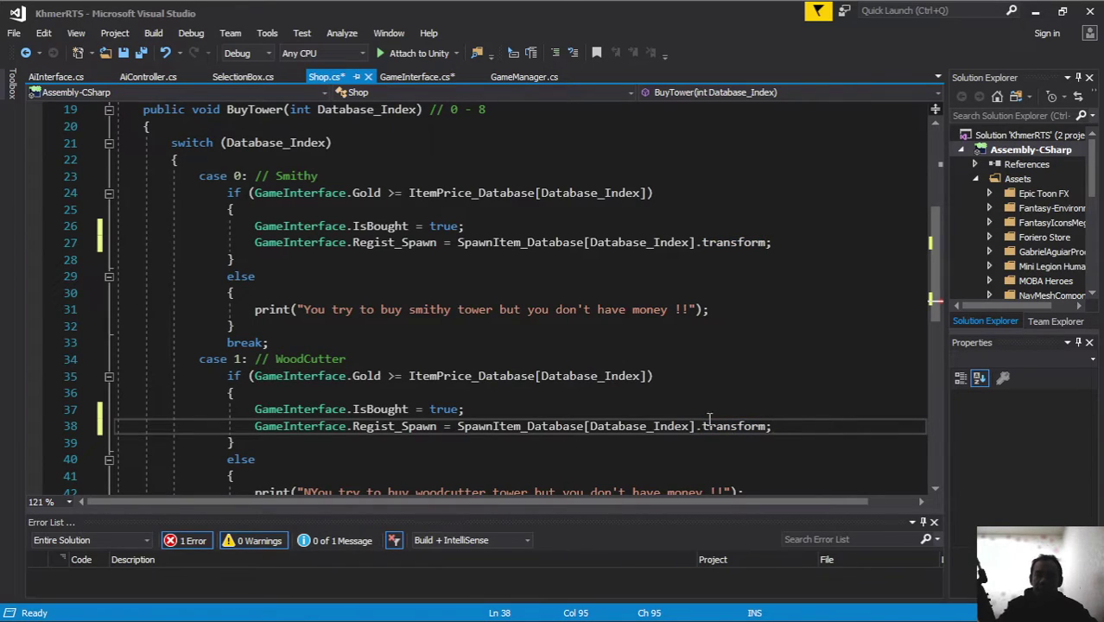
{"action": "scroll", "coordinate": [395, 192], "scroll_direction": "down", "scroll_amount": 1}
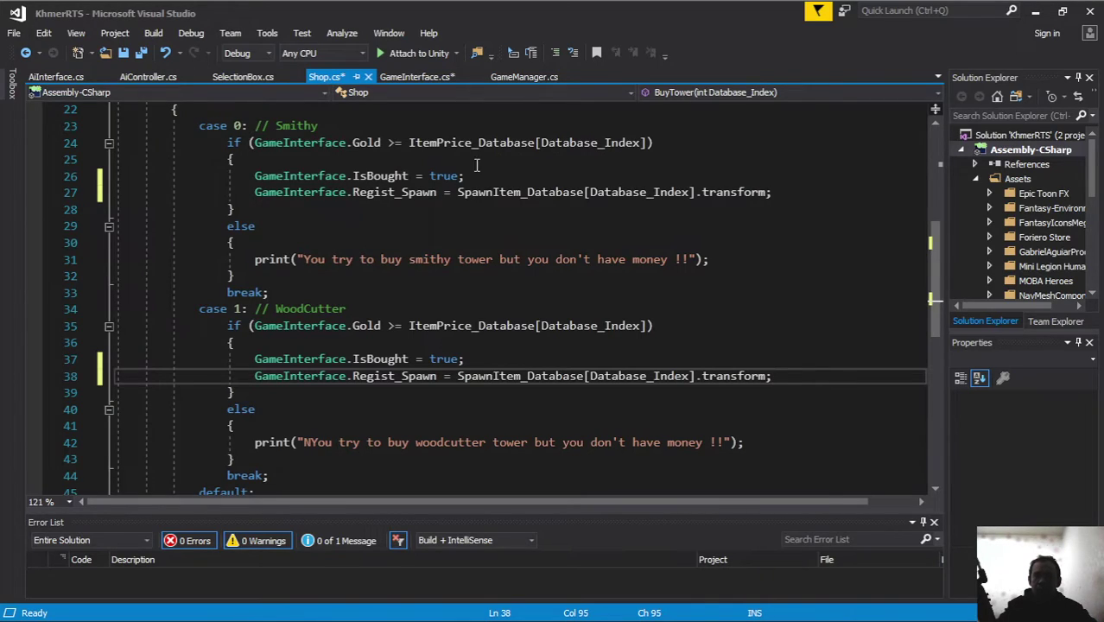
{"action": "left_click_drag", "start_coordinate": [299, 142], "coordinate": [649, 143]}
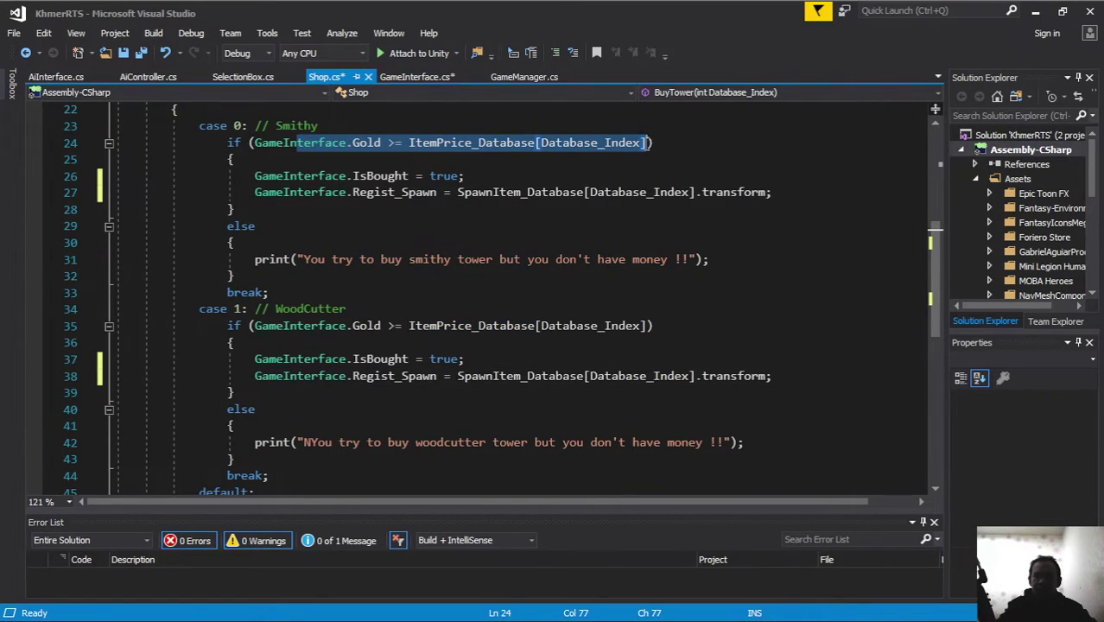
{"action": "left_click_drag", "start_coordinate": [249, 142], "coordinate": [654, 143]}
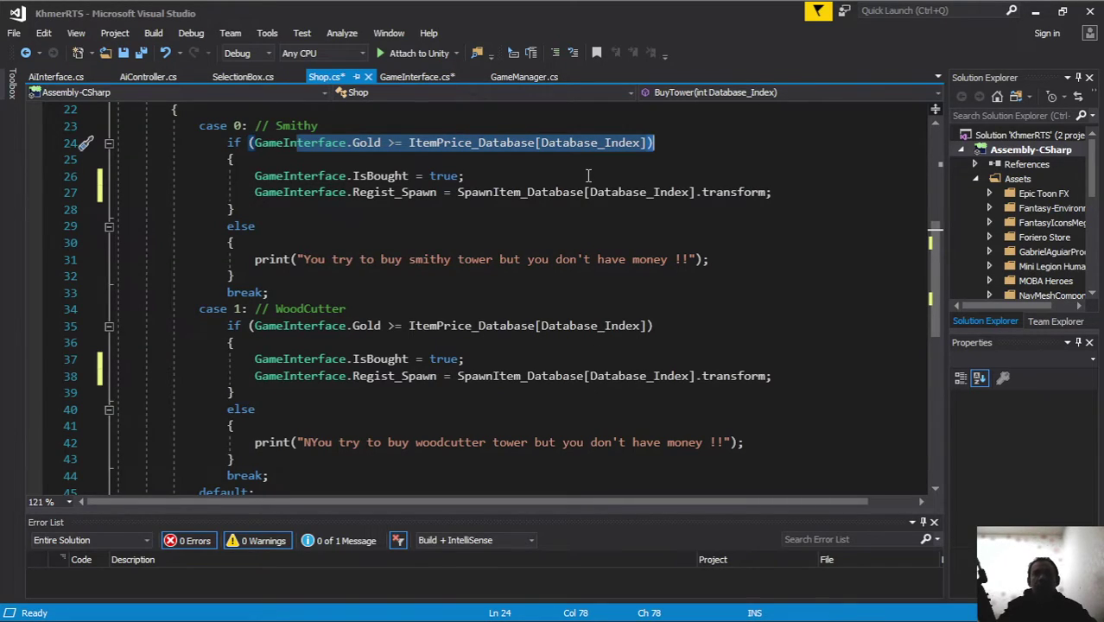
{"action": "left_click", "coordinate": [386, 143]}
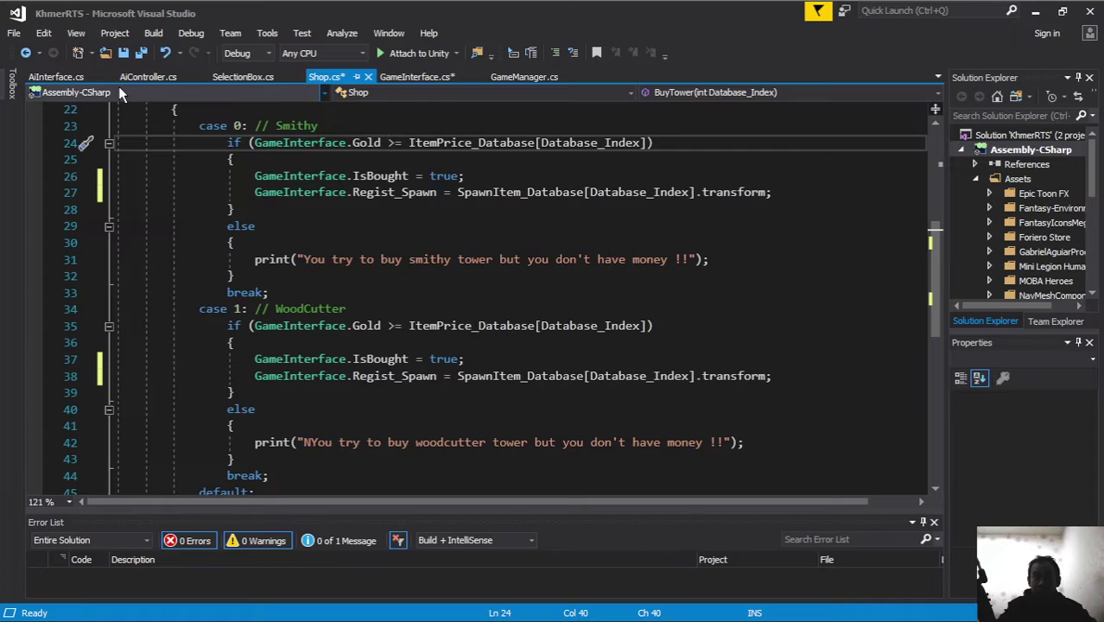
{"action": "left_click", "coordinate": [436, 79]}
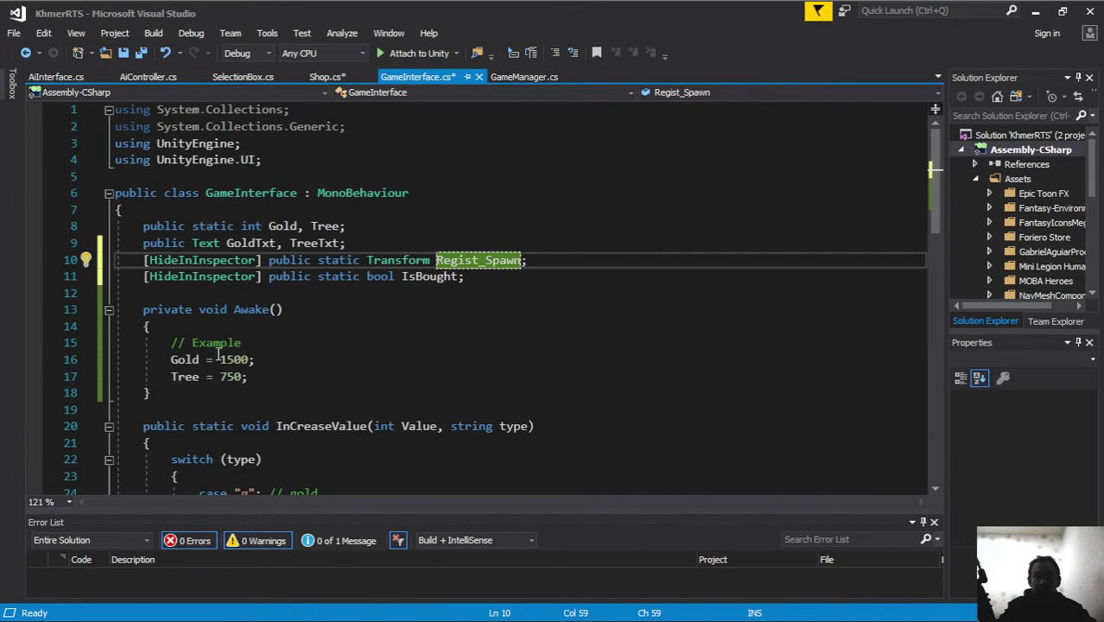
{"action": "triple_click", "coordinate": [233, 360]}
{"action": "left_click", "coordinate": [325, 76]}
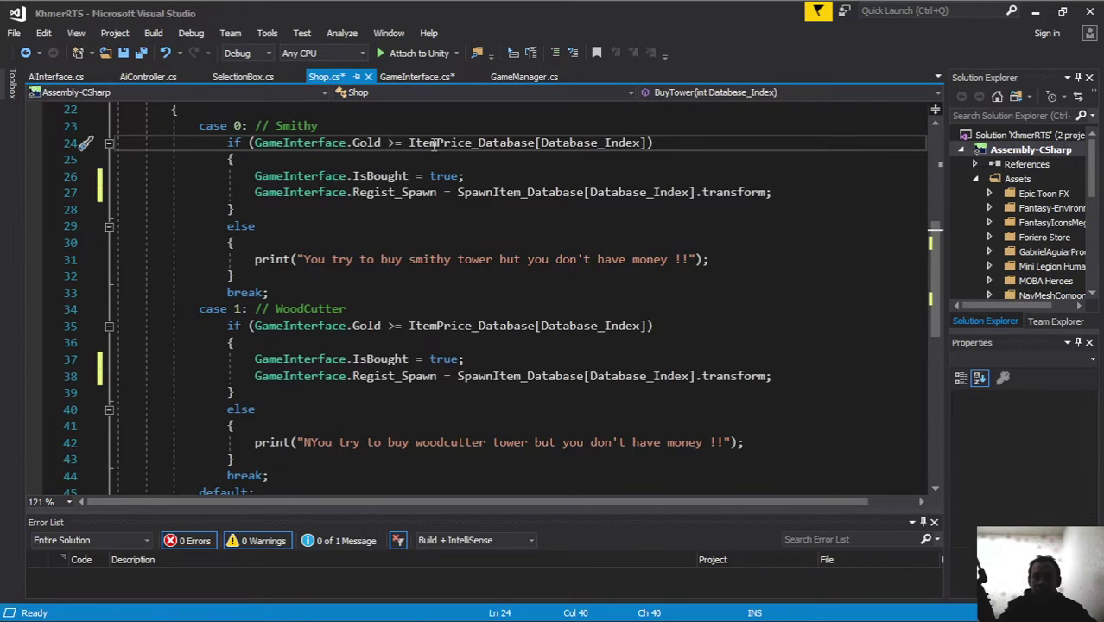
{"action": "left_click", "coordinate": [679, 143]}
{"action": "scroll", "coordinate": [609, 207], "scroll_direction": "up", "scroll_amount": 2}
{"action": "scroll", "coordinate": [635, 232], "scroll_direction": "down", "scroll_amount": 2}
{"action": "scroll", "coordinate": [634, 232], "scroll_direction": "up", "scroll_amount": 1}
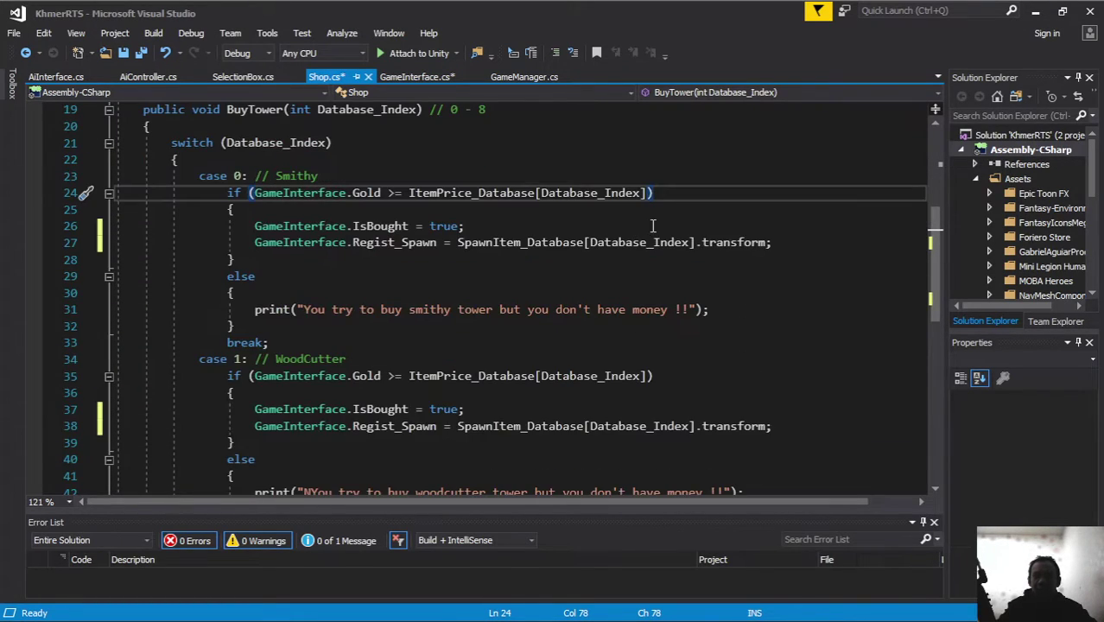
{"action": "key", "text": "Left"}
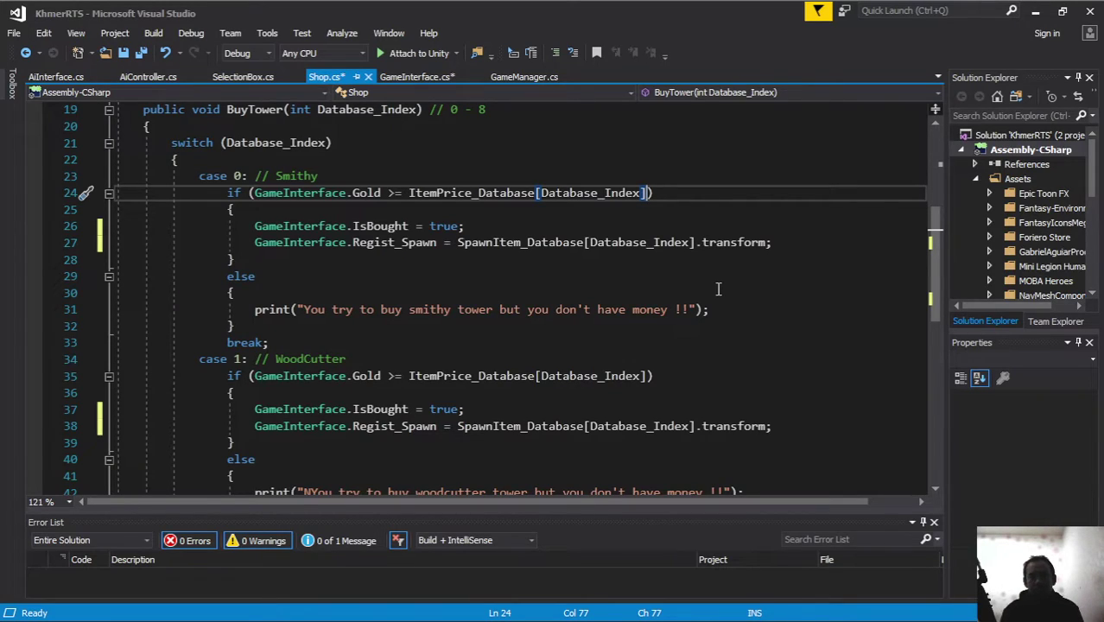
Append '&& !GameInterface.IsBought' to the Smithy purchase condition on line 24
{"action": "type", "text": "&"}
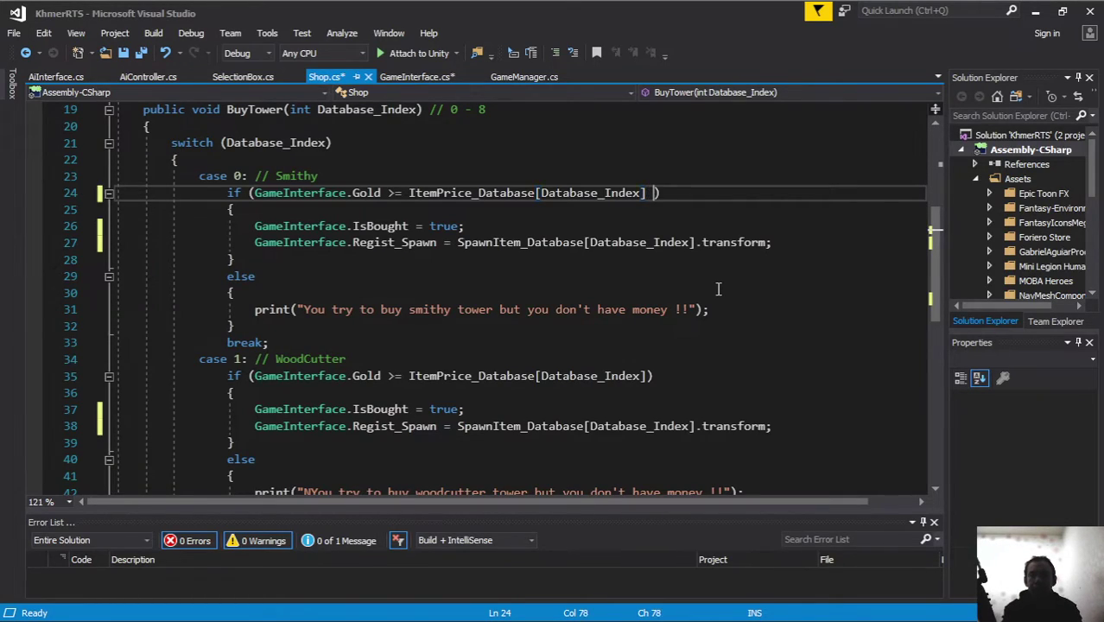
{"action": "type", "text": "&"}
{"action": "key", "text": "BackSpace"}
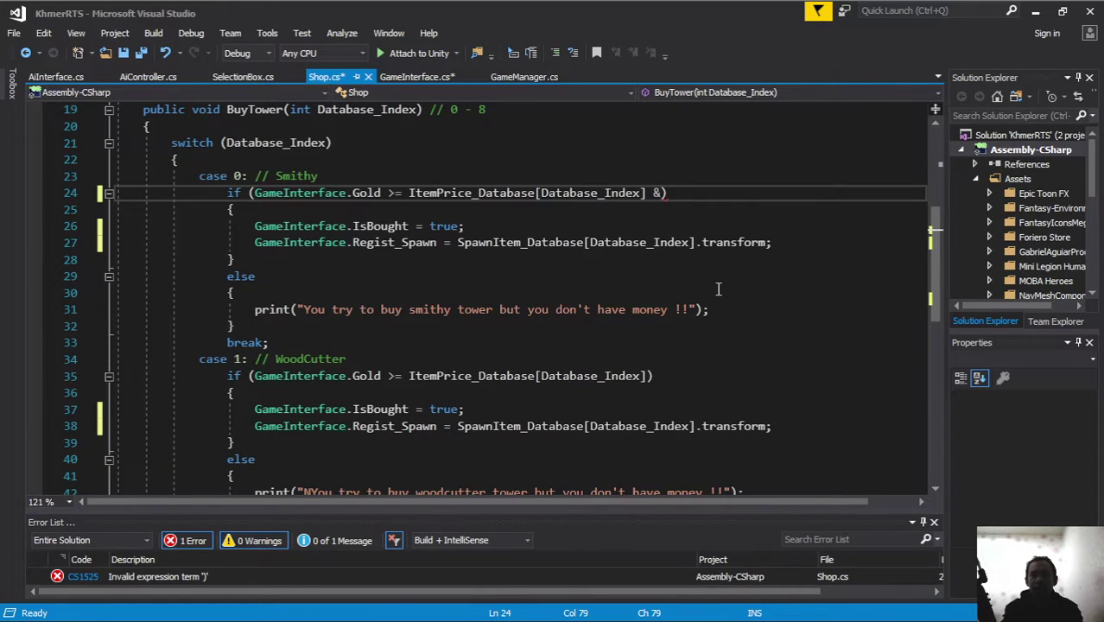
{"action": "key", "text": "BackSpace"}
{"action": "key", "text": "BackSpace"}
{"action": "type", "text": "&& "}
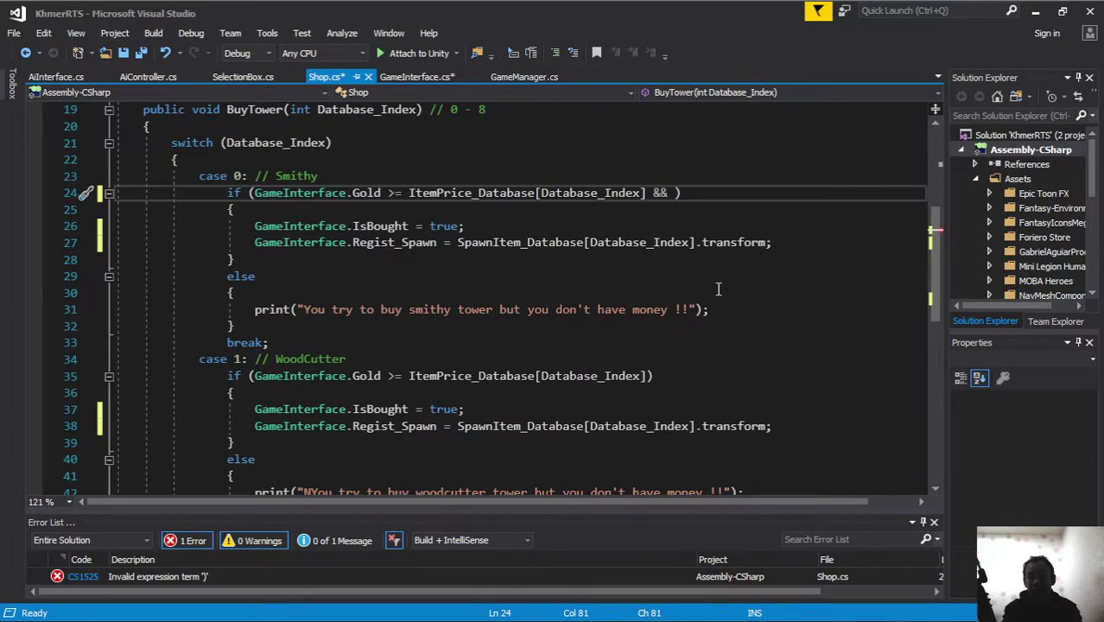
{"action": "type", "text": "ga"}
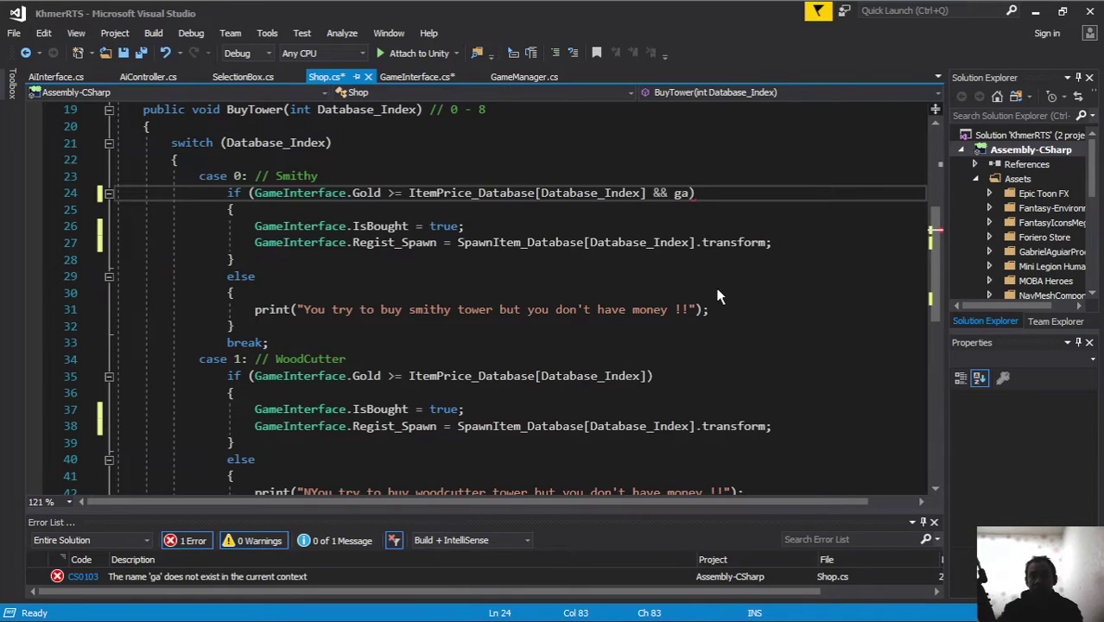
{"action": "double_click", "coordinate": [363, 226]}
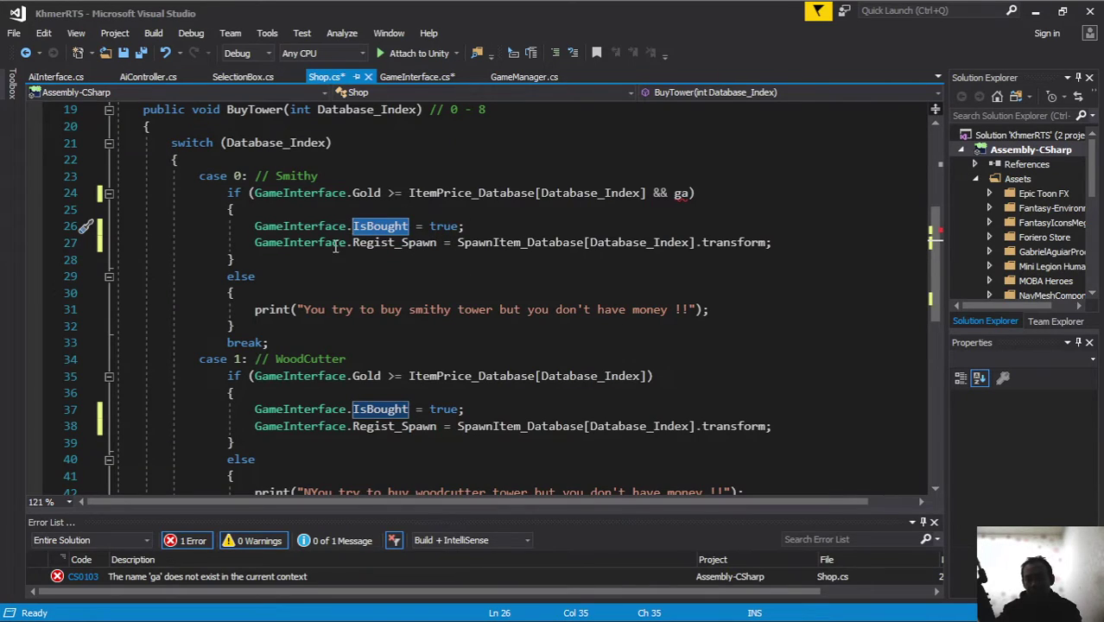
{"action": "double_click", "coordinate": [680, 195]}
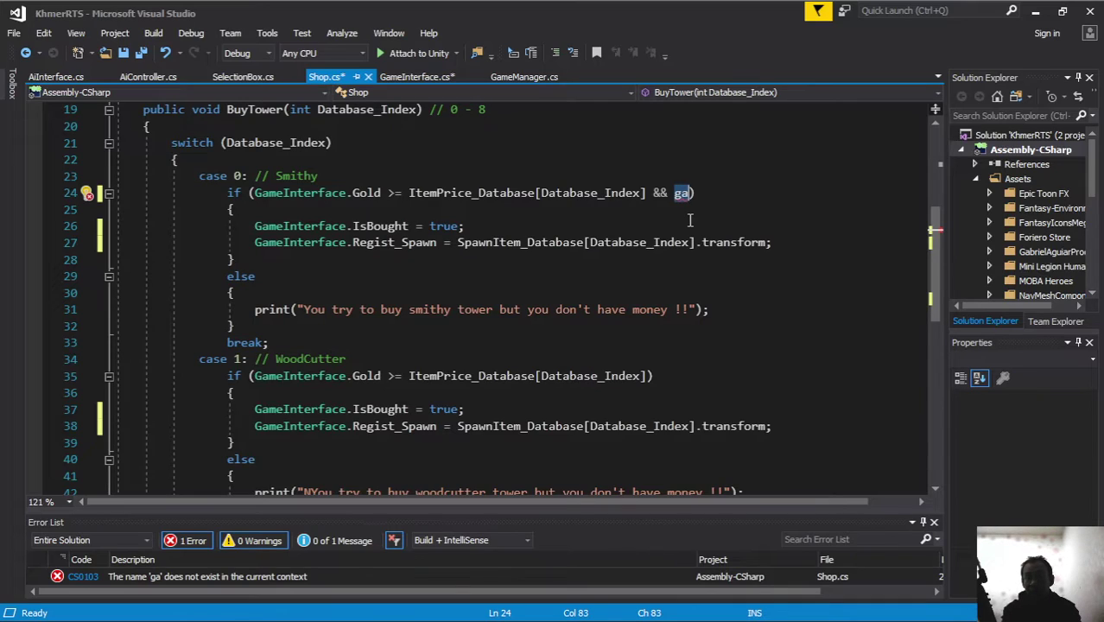
{"action": "type", "text": "!"}
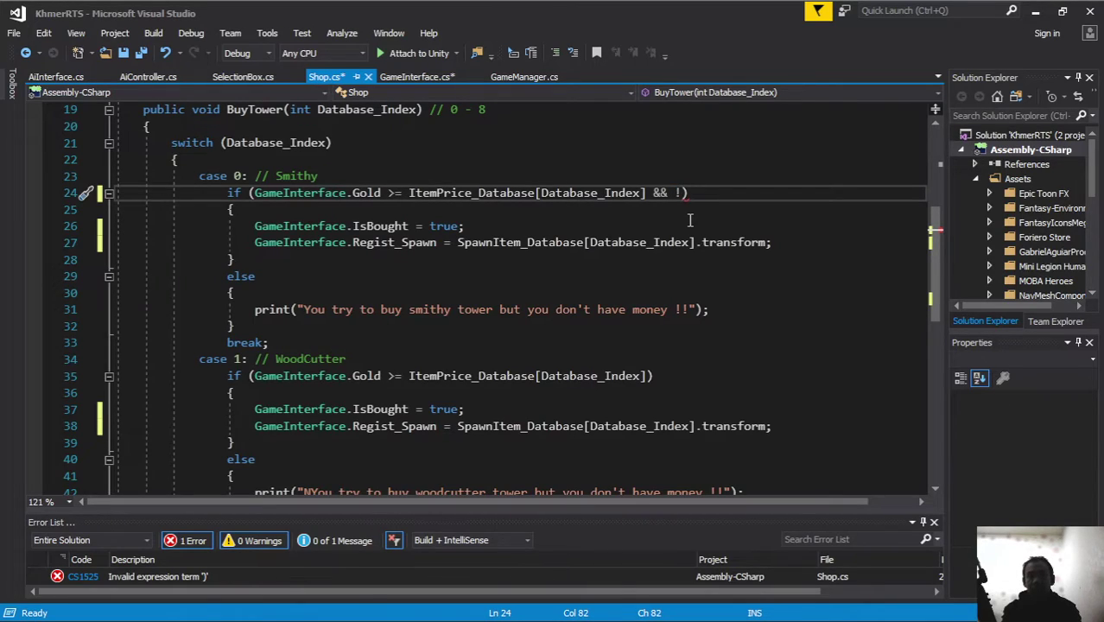
{"action": "type", "text": "gami"}
{"action": "type", "text": "n"}
{"action": "key", "text": "Tab"}
{"action": "type", "text": "."}
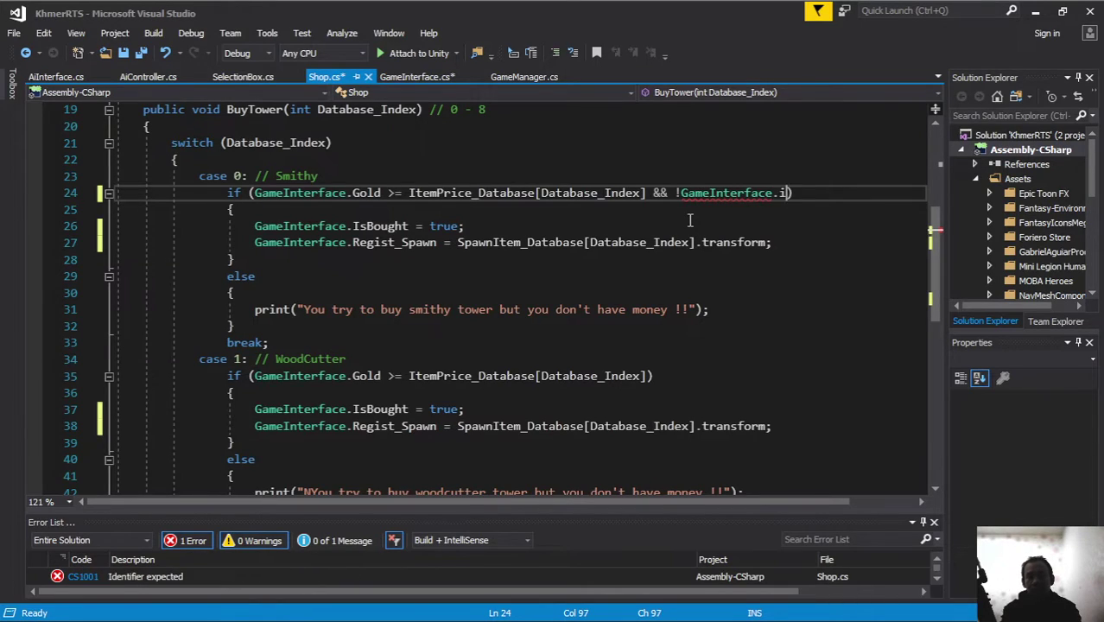
{"action": "type", "text": "isbou"}
{"action": "key", "text": "Tab"}
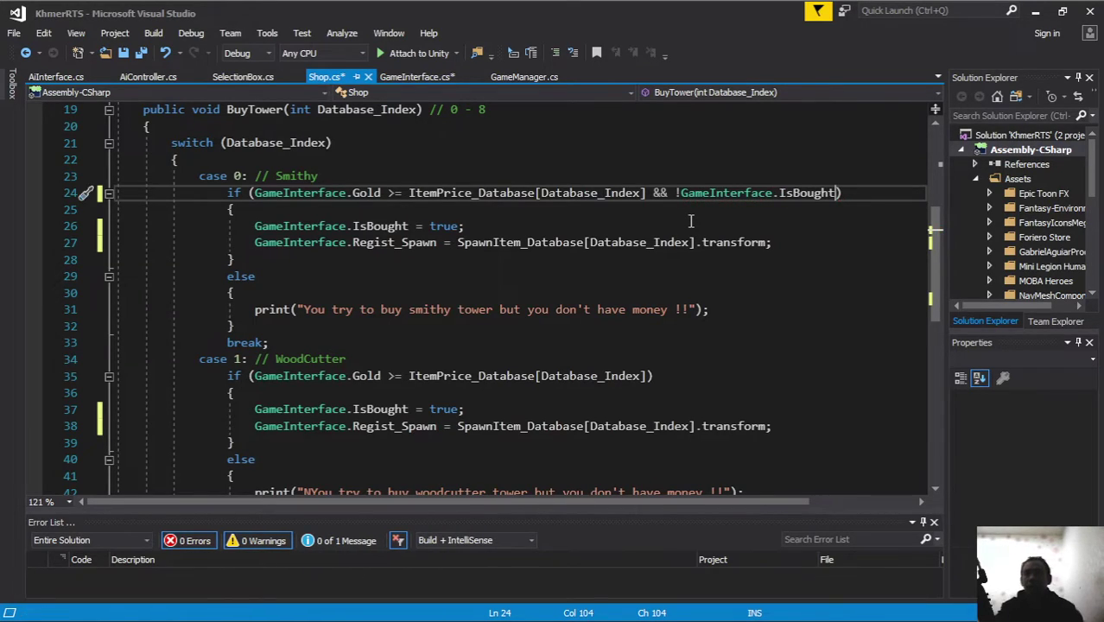
Copy the '&& !GameInterface.IsBought' check into the WoodCutter purchase condition on line 35
{"action": "left_click_drag", "start_coordinate": [853, 190], "coordinate": [653, 194]}
{"action": "key", "text": "ctrl+c"}
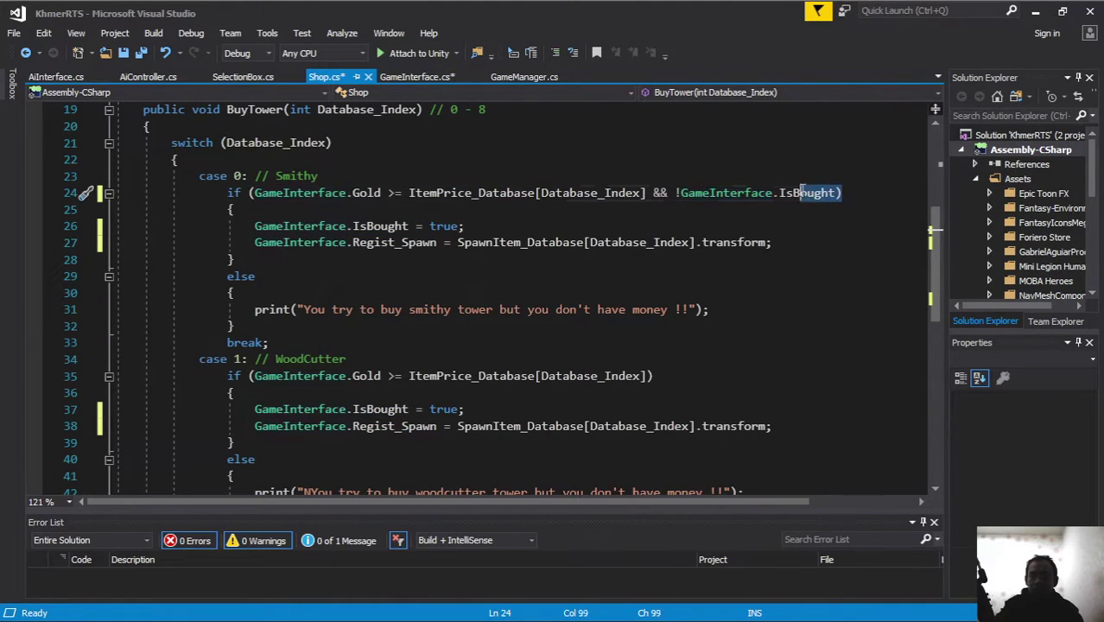
{"action": "left_click_drag", "start_coordinate": [845, 193], "coordinate": [657, 201]}
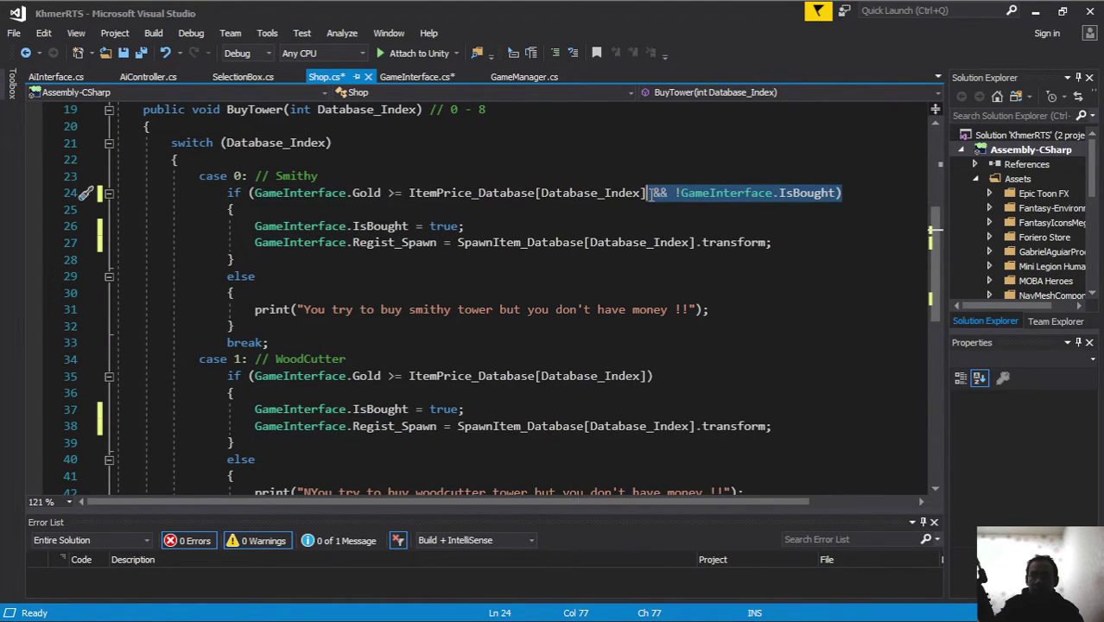
{"action": "left_click", "coordinate": [678, 376]}
{"action": "key", "text": "Left"}
{"action": "key", "text": "ctrl+v"}
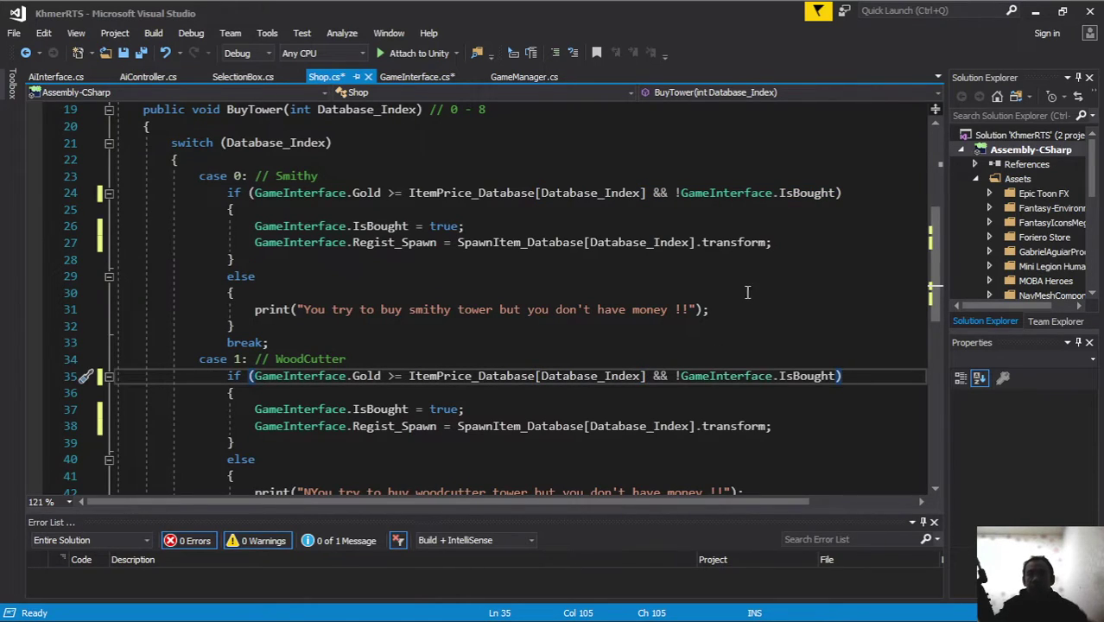
{"action": "left_click", "coordinate": [644, 213]}
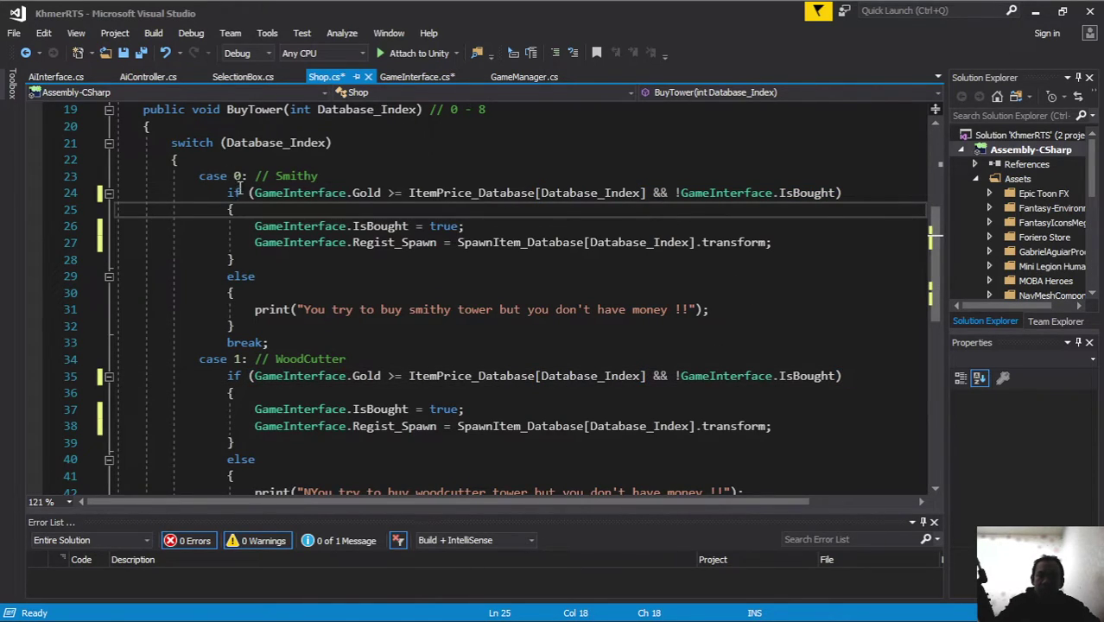
Review the IsBought checks and Regist_Spawn lines in Shop.cs, then switch to GameInterface.cs
{"action": "left_click_drag", "start_coordinate": [249, 193], "coordinate": [646, 199]}
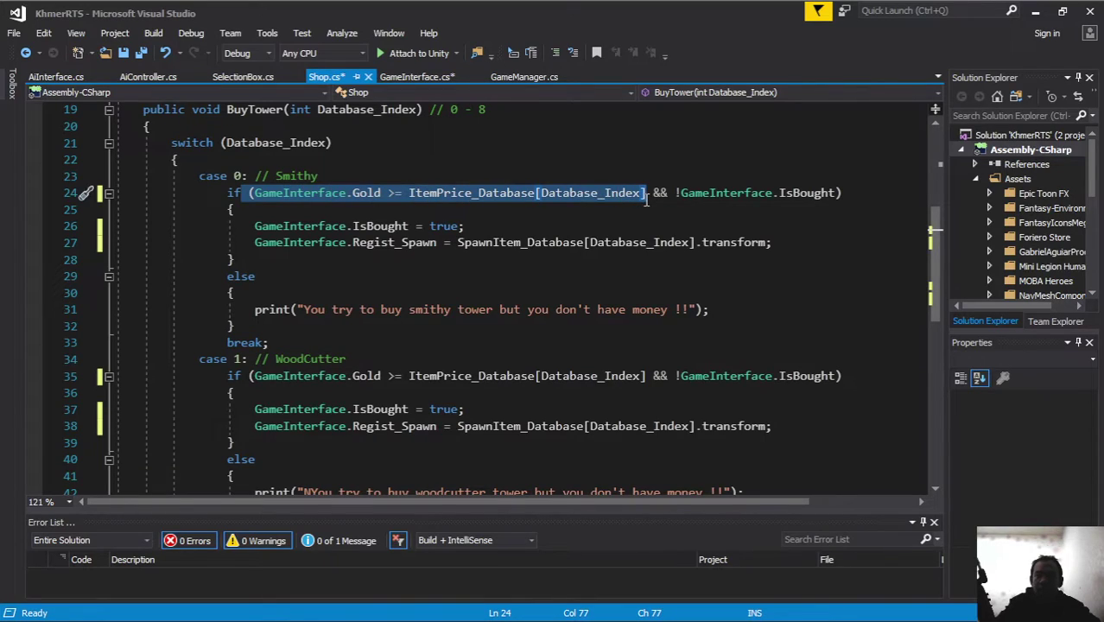
{"action": "left_click", "coordinate": [680, 192]}
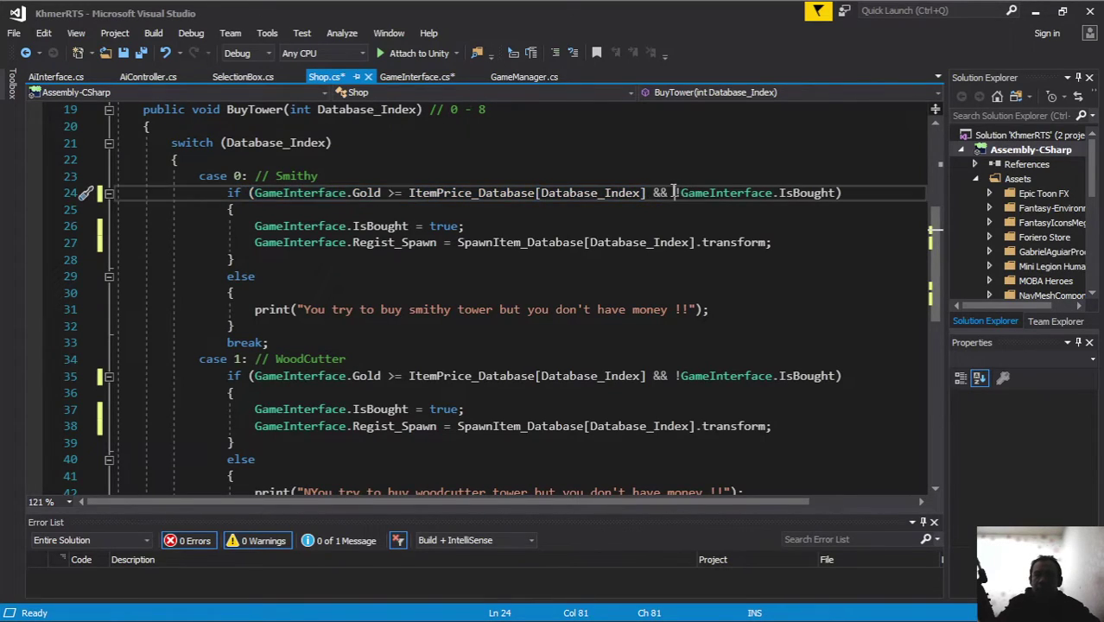
{"action": "left_click_drag", "start_coordinate": [842, 193], "coordinate": [674, 192]}
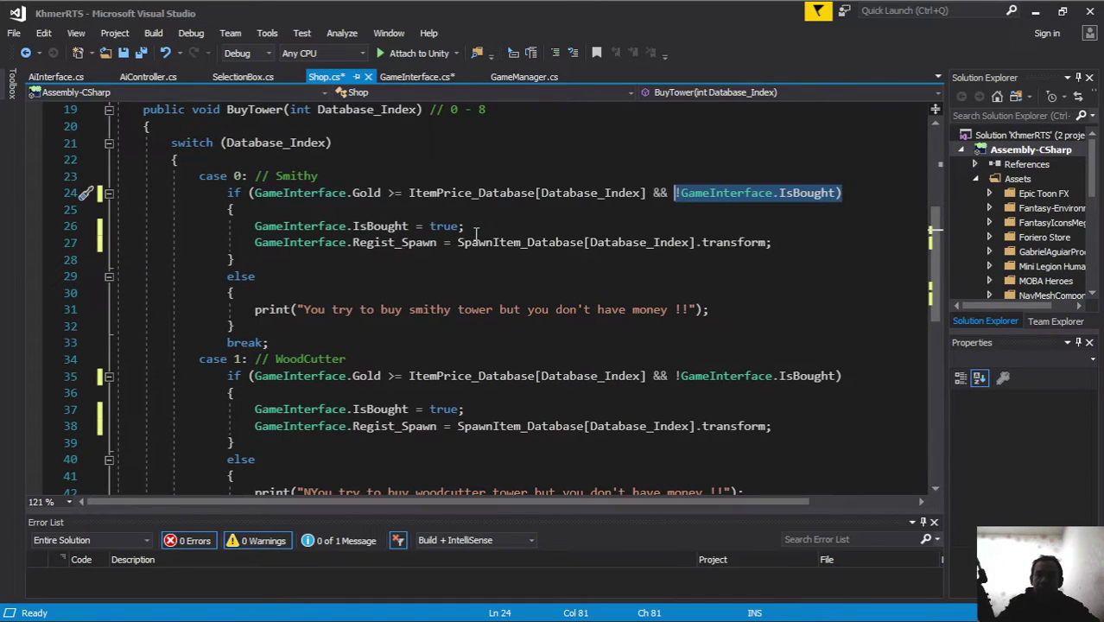
{"action": "left_click_drag", "start_coordinate": [466, 226], "coordinate": [254, 226]}
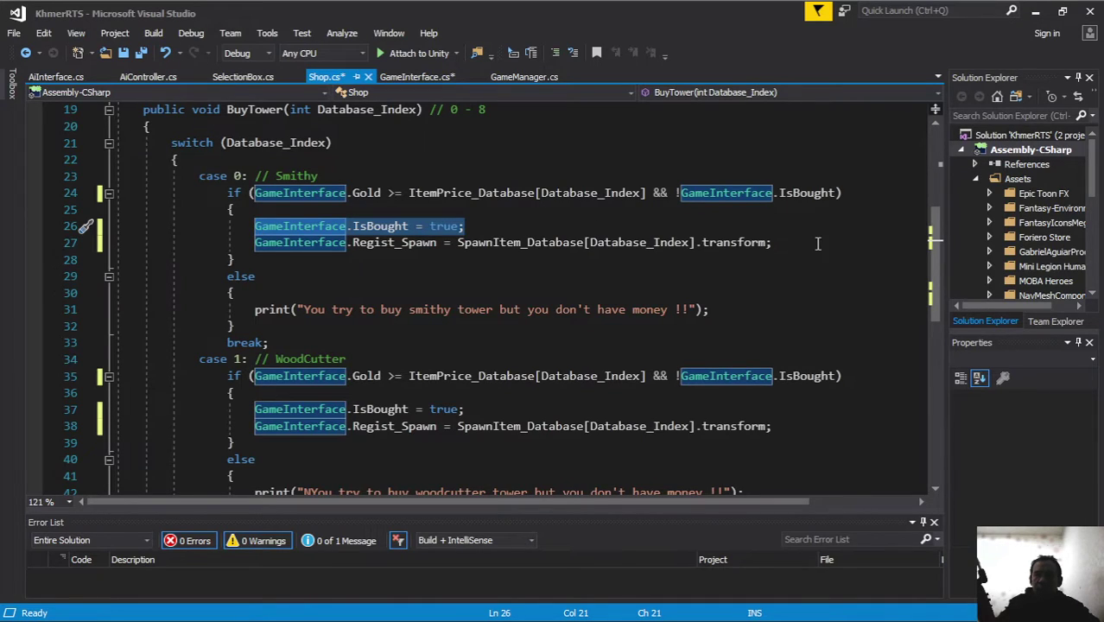
{"action": "mouse_move", "coordinate": [803, 243]}
{"action": "left_mouse_down"}
{"action": "mouse_move", "coordinate": [242, 244]}
{"action": "mouse_move", "coordinate": [256, 243]}
{"action": "left_mouse_up"}
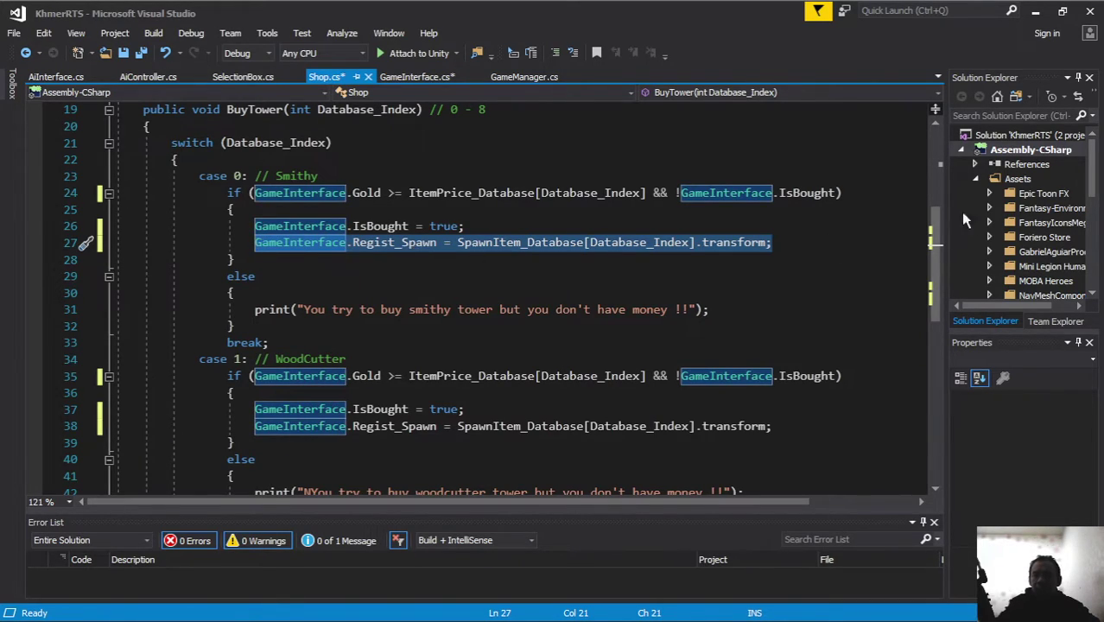
{"action": "double_click", "coordinate": [786, 195]}
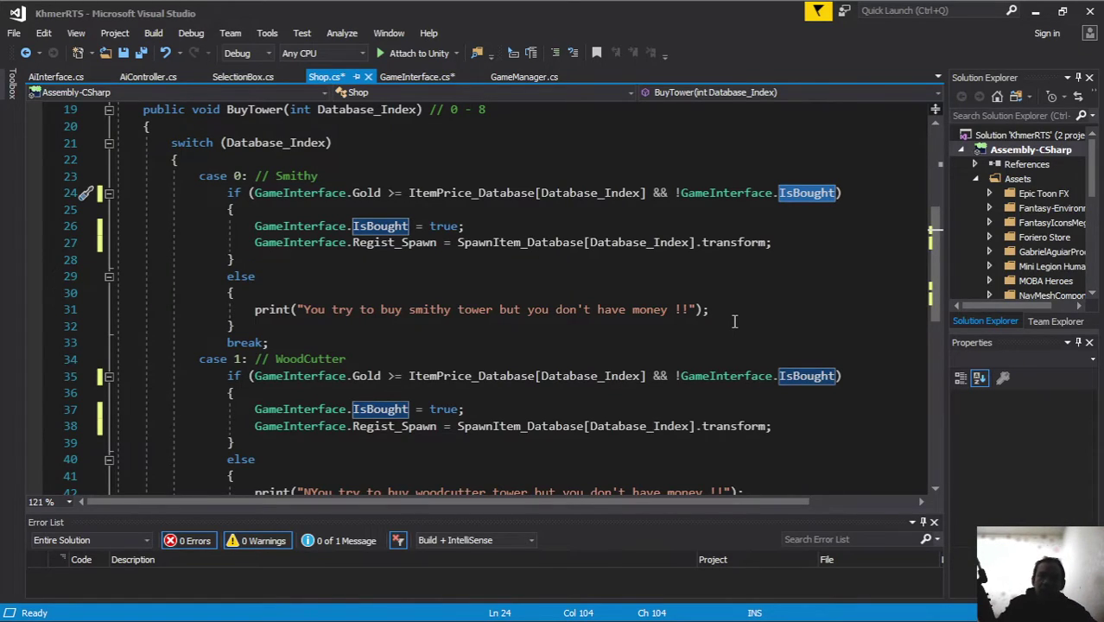
{"action": "double_click", "coordinate": [733, 243]}
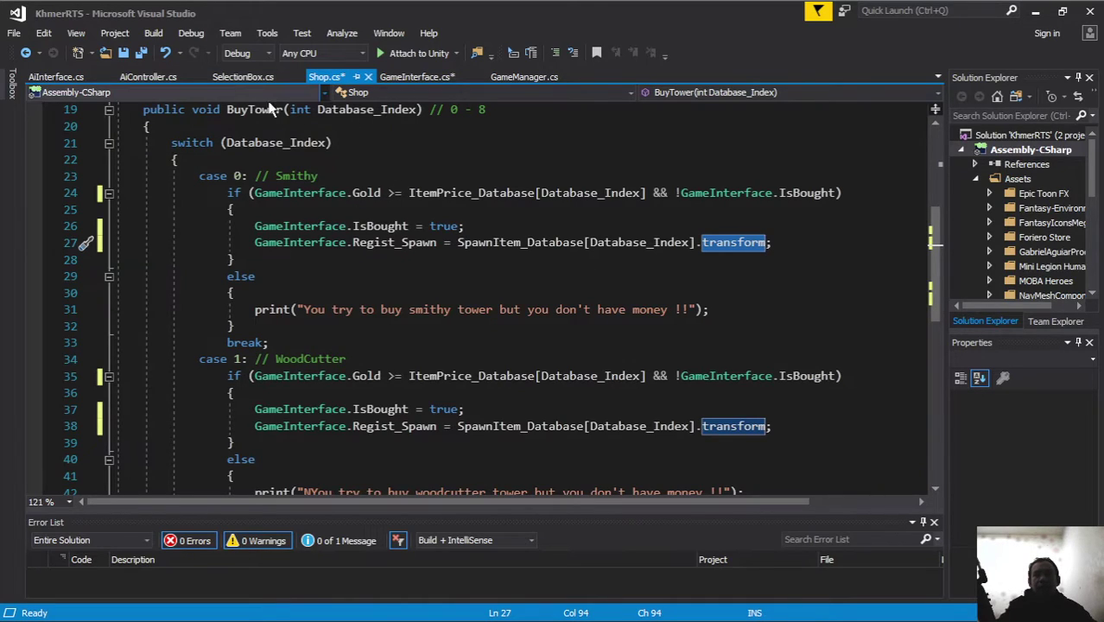
{"action": "left_click", "coordinate": [424, 74]}
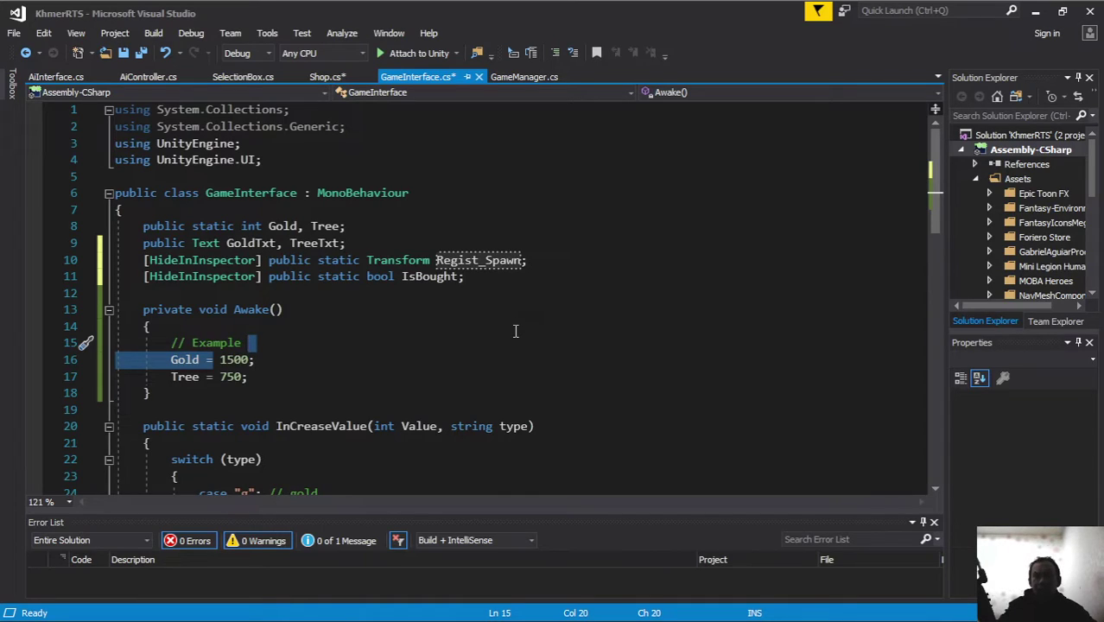
Add '[HideInInspector] public static int Store_ItemPrice;' on a new line below the IsBought field
{"action": "left_click", "coordinate": [486, 278]}
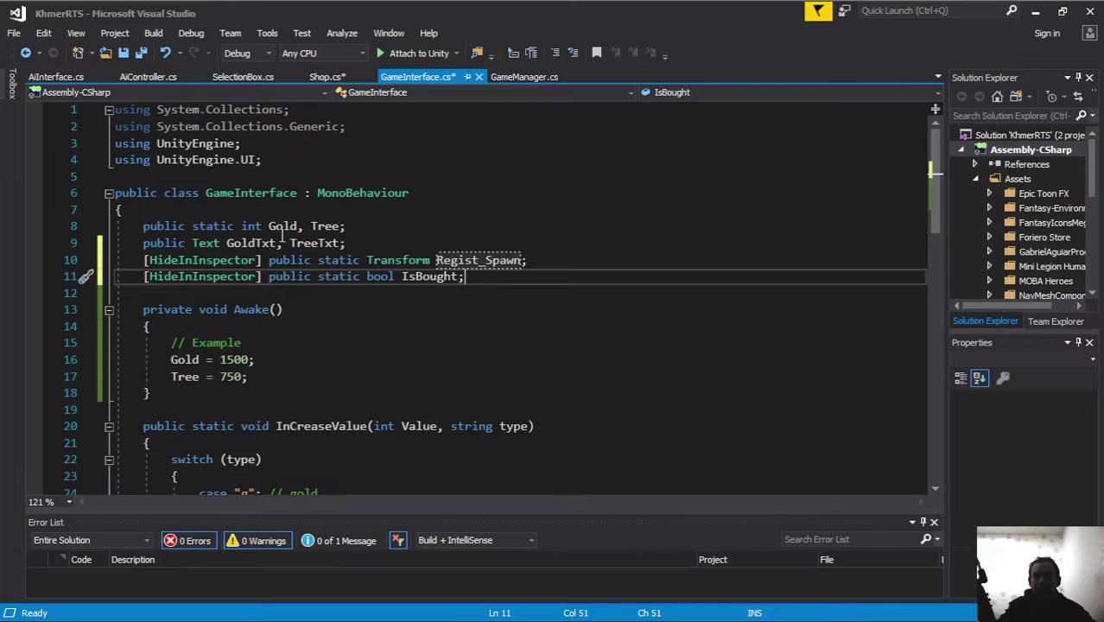
{"action": "key", "text": "Return"}
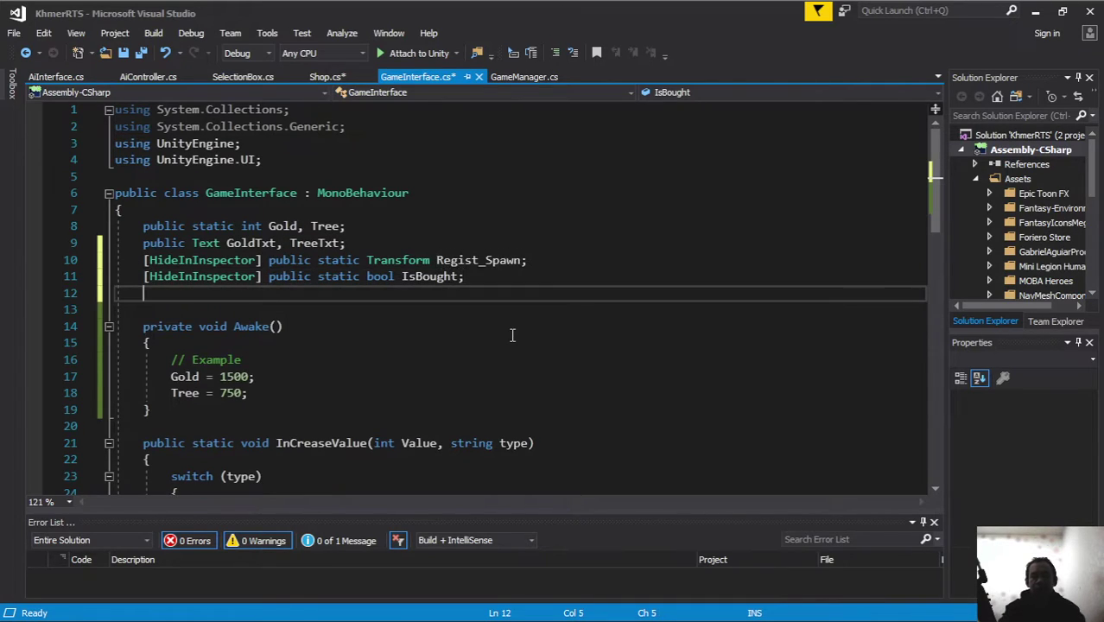
{"action": "type", "text": "[HideInInspector"}
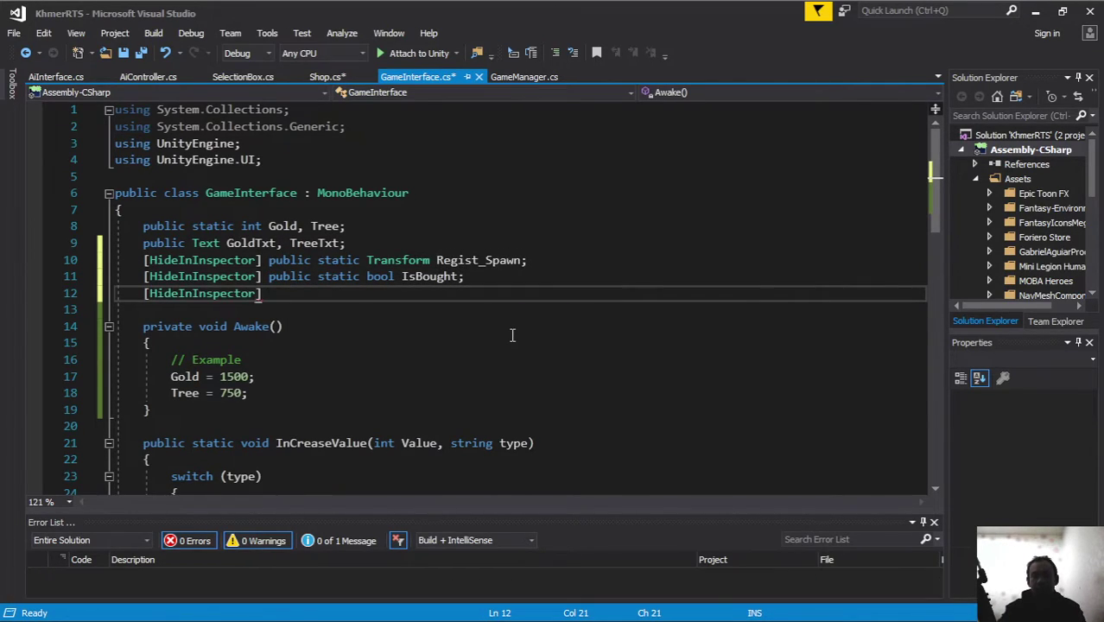
{"action": "type", "text": "] public st"}
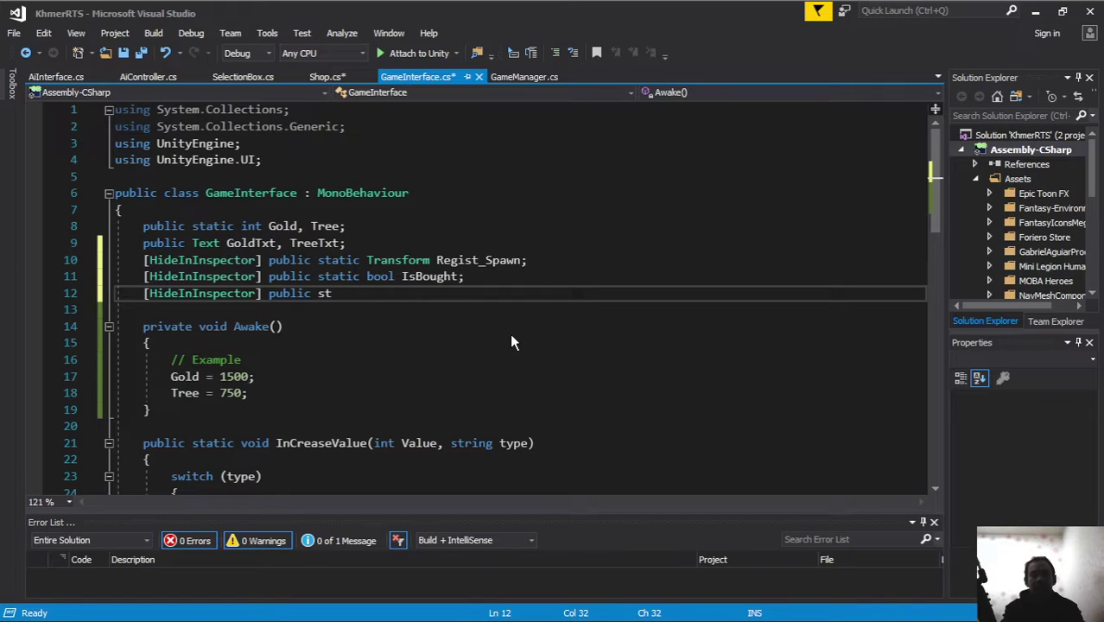
{"action": "type", "text": "atic int "}
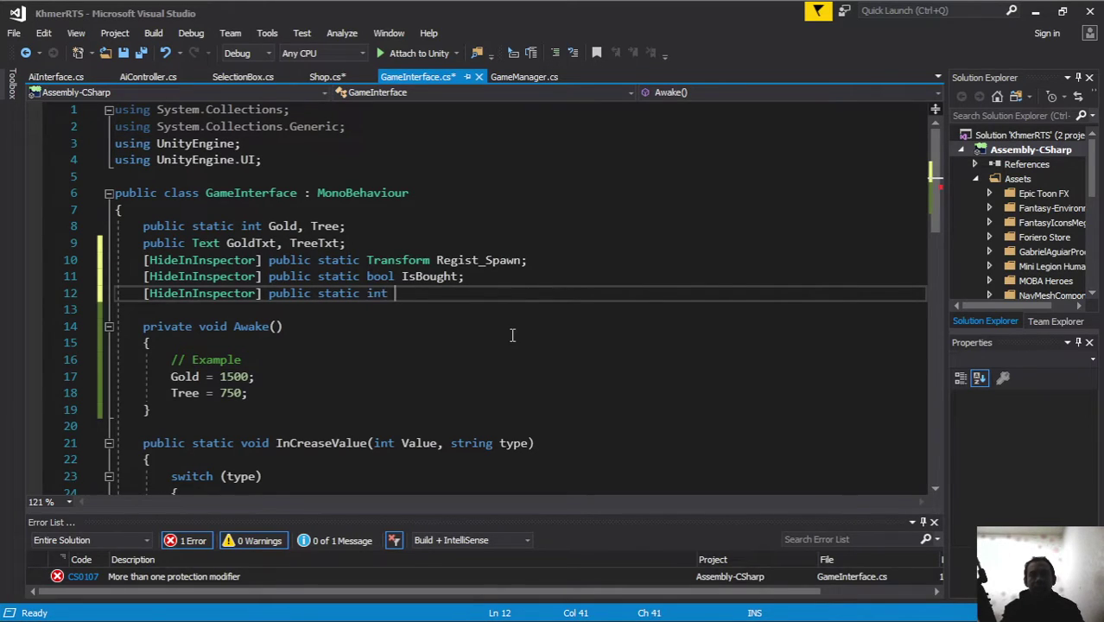
{"action": "type", "text": "Store"}
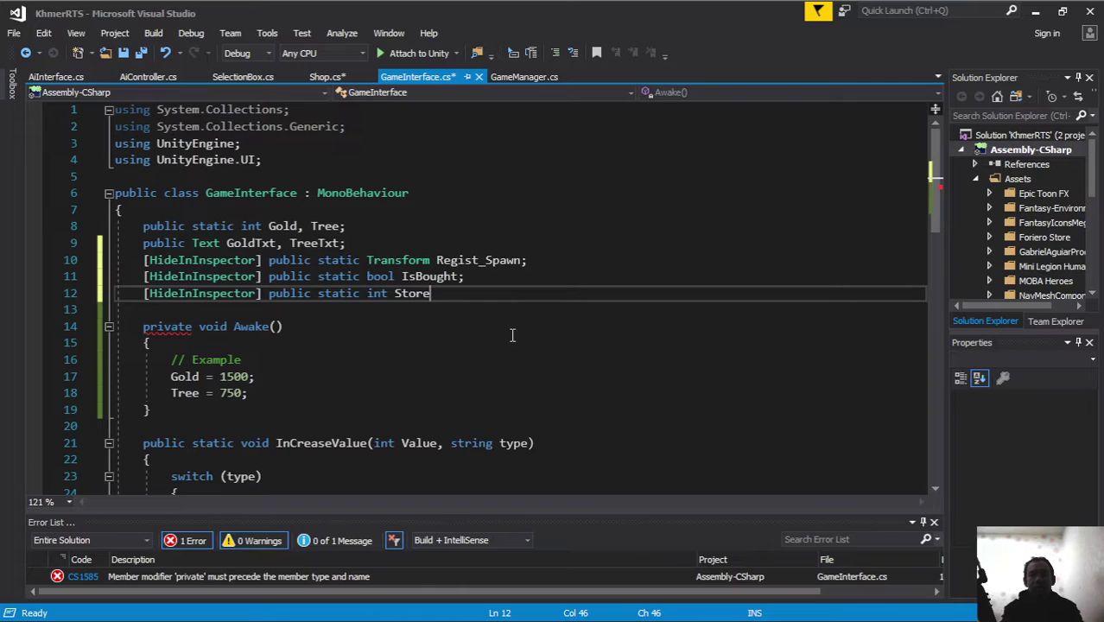
{"action": "type", "text": "_"}
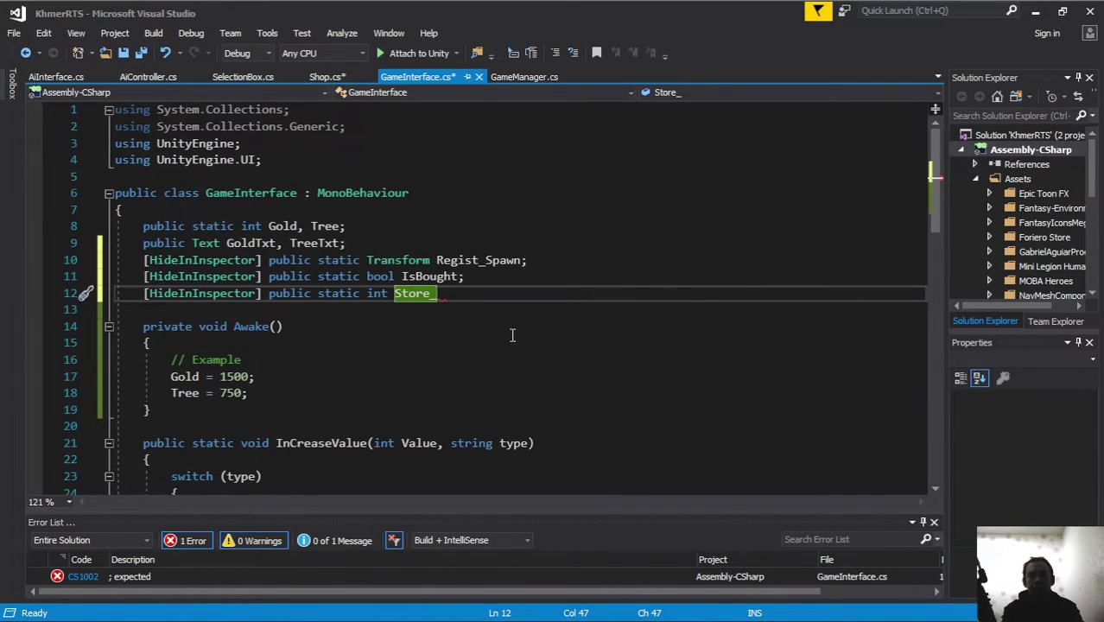
{"action": "type", "text": "ItemPrice;"}
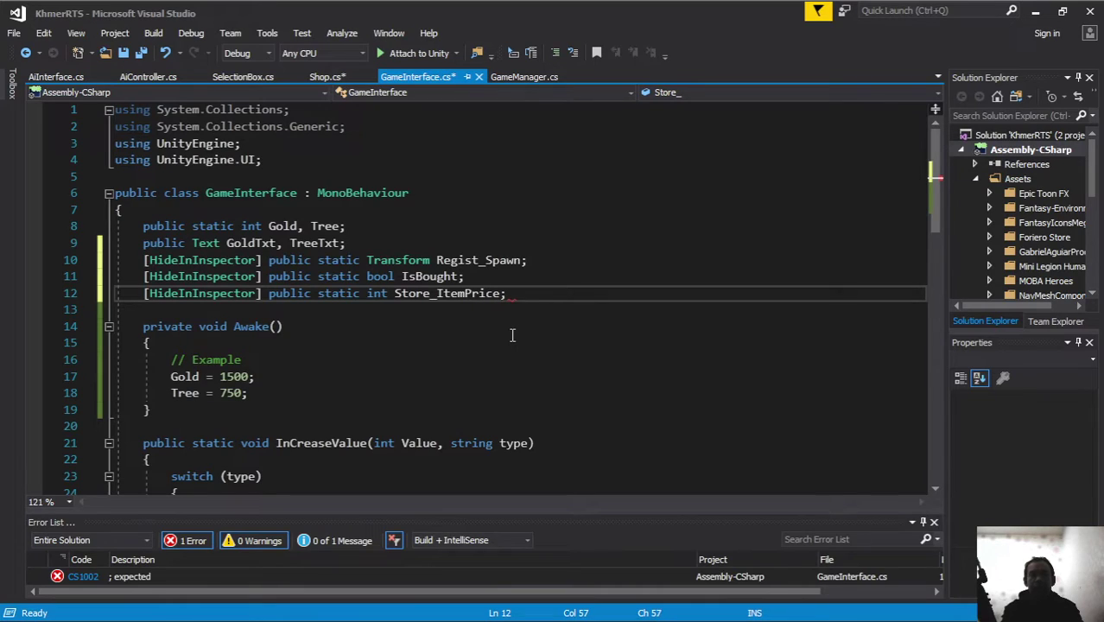
In Shop.cs, add 'GameInterface.Store_ItemPrice = ItemPrice_Database[Database_Index];' as line 28 of the Smithy case
{"action": "left_click", "coordinate": [324, 78]}
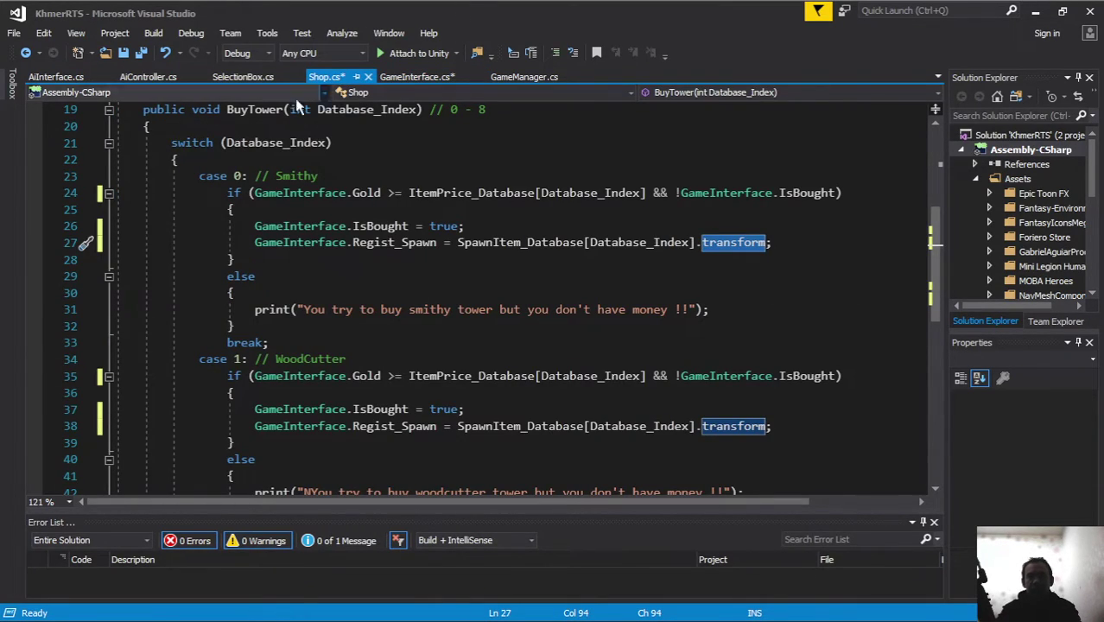
{"action": "double_click", "coordinate": [300, 243]}
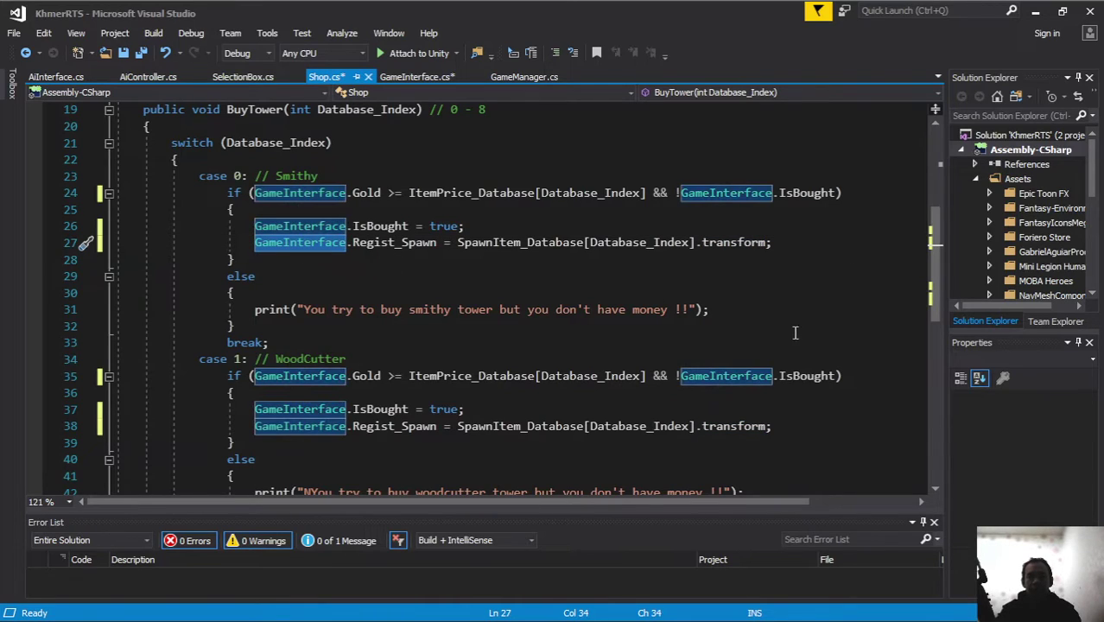
{"action": "key", "text": "ctrl+c"}
{"action": "left_click", "coordinate": [783, 243]}
{"action": "key", "text": "Return"}
{"action": "key", "text": "ctrl+v"}
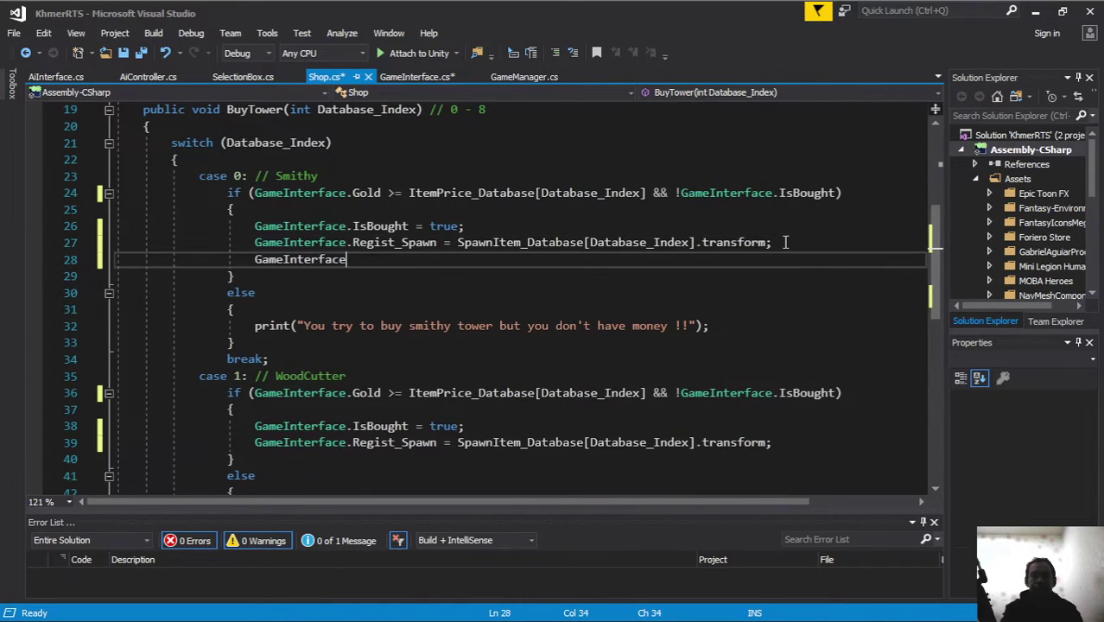
{"action": "type", "text": "."}
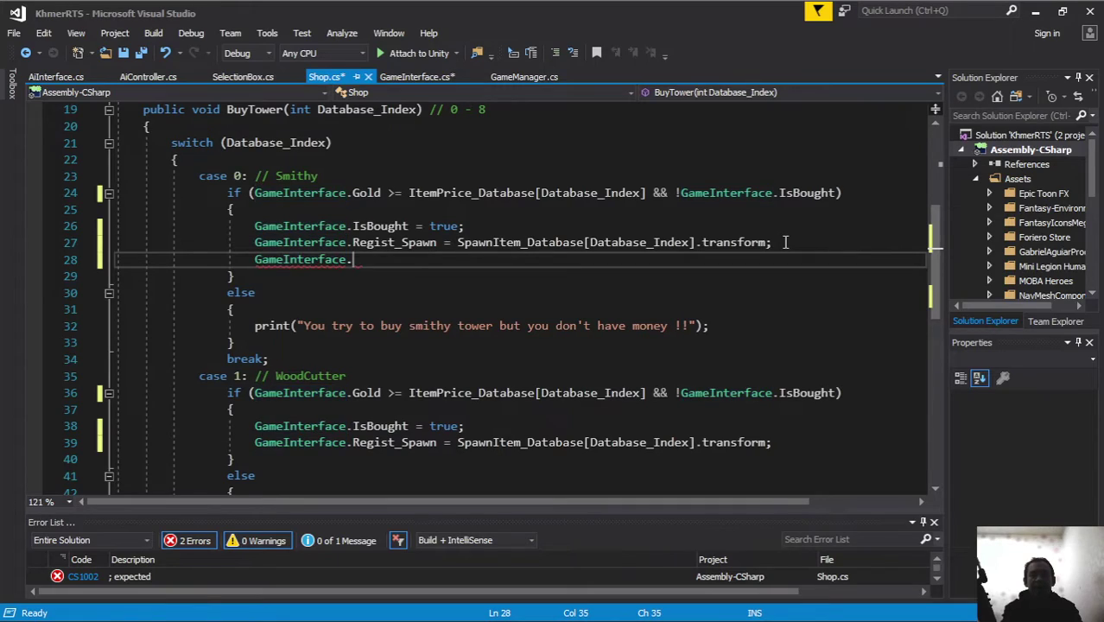
{"action": "type", "text": "store"}
{"action": "key", "text": "Tab"}
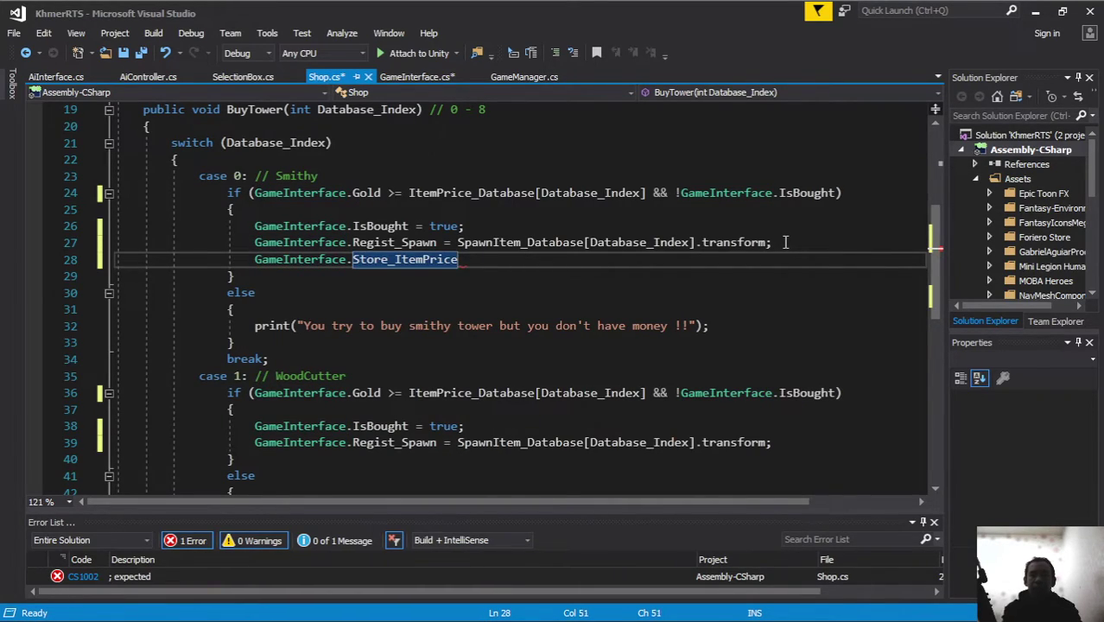
{"action": "type", "text": "="}
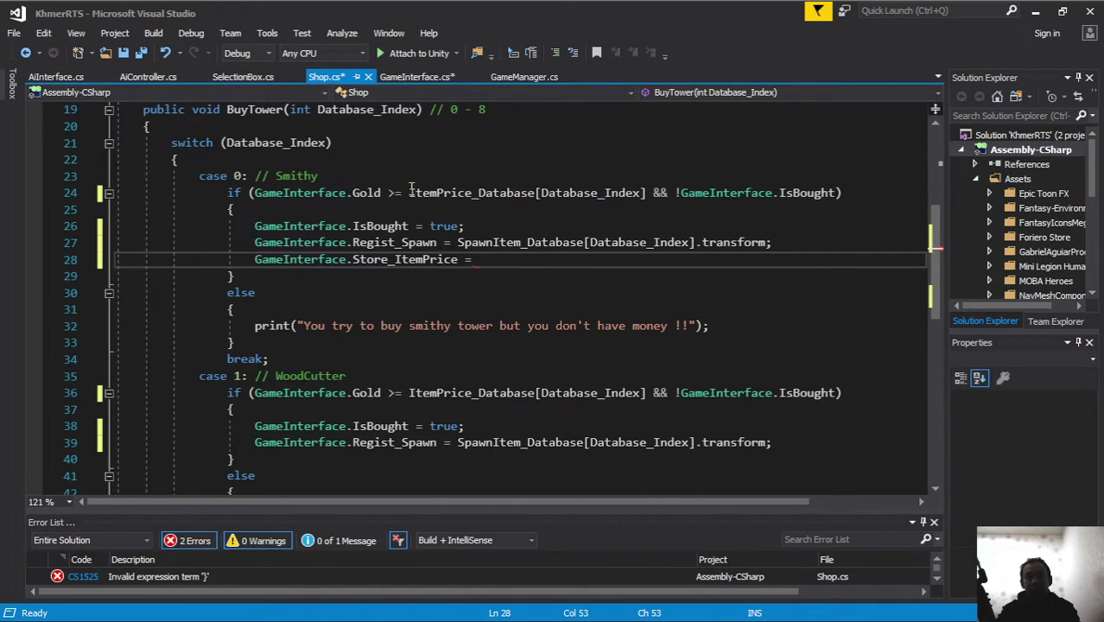
{"action": "left_click_drag", "start_coordinate": [409, 193], "coordinate": [648, 194]}
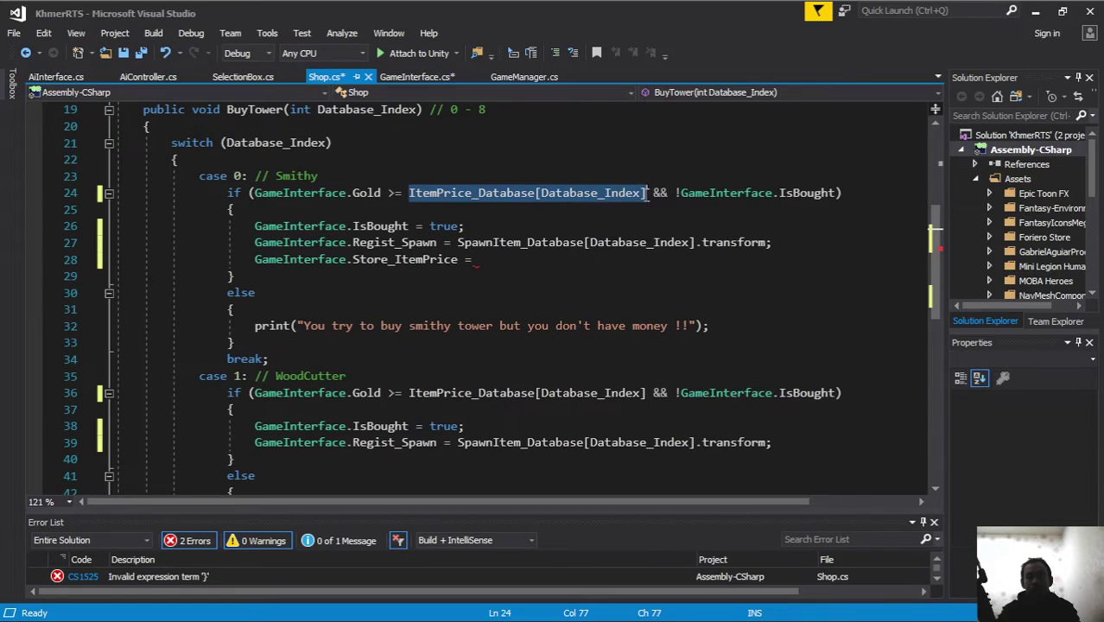
{"action": "key", "text": "ctrl+c"}
{"action": "left_click", "coordinate": [514, 259]}
{"action": "key", "text": "ctrl+v"}
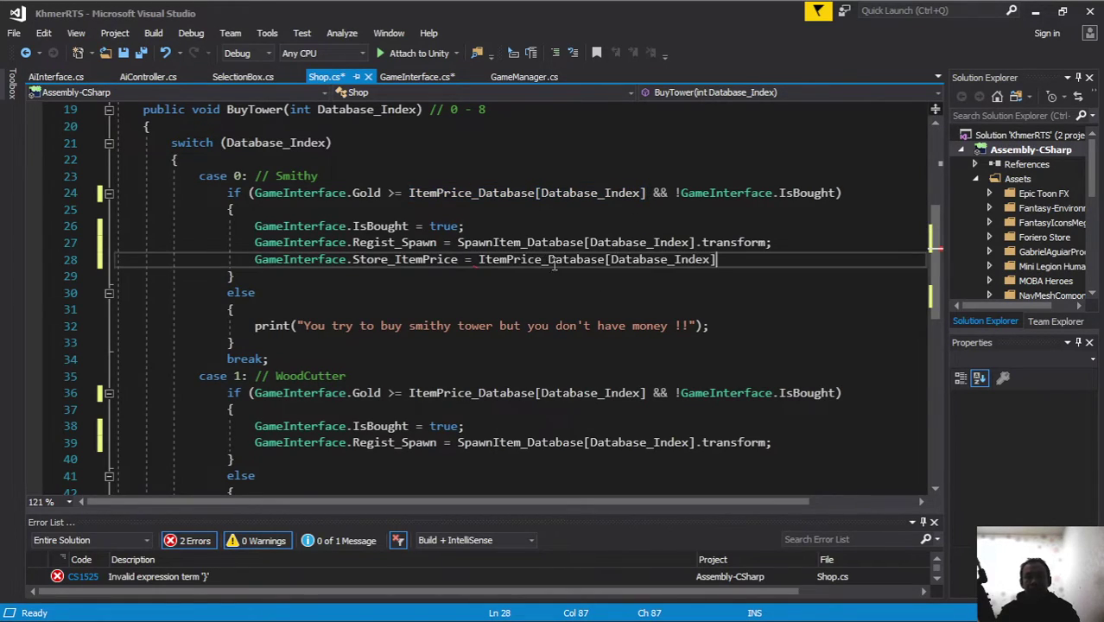
{"action": "type", "text": ";"}
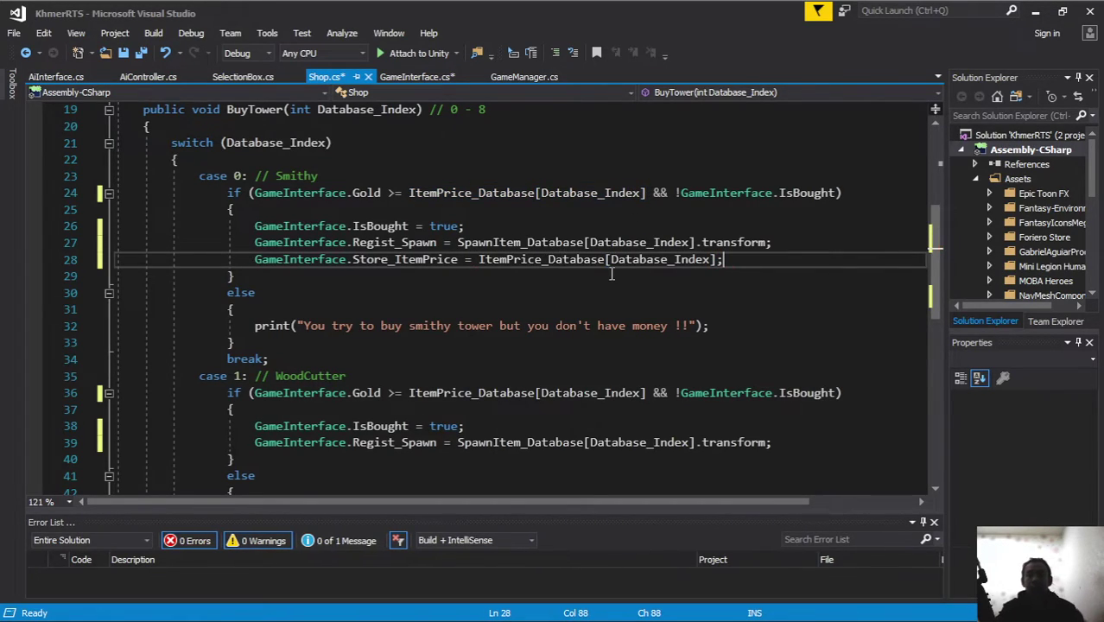
Check the new line's references and select the whole Store_ItemPrice assignment line
{"action": "left_click", "coordinate": [635, 259]}
{"action": "double_click", "coordinate": [634, 259]}
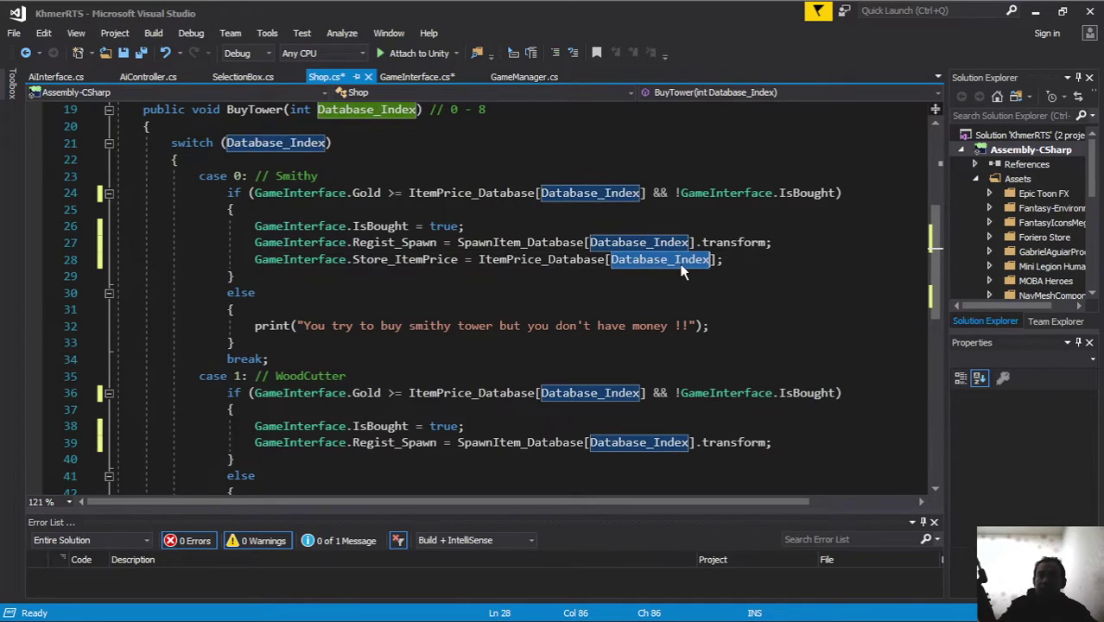
{"action": "double_click", "coordinate": [497, 261]}
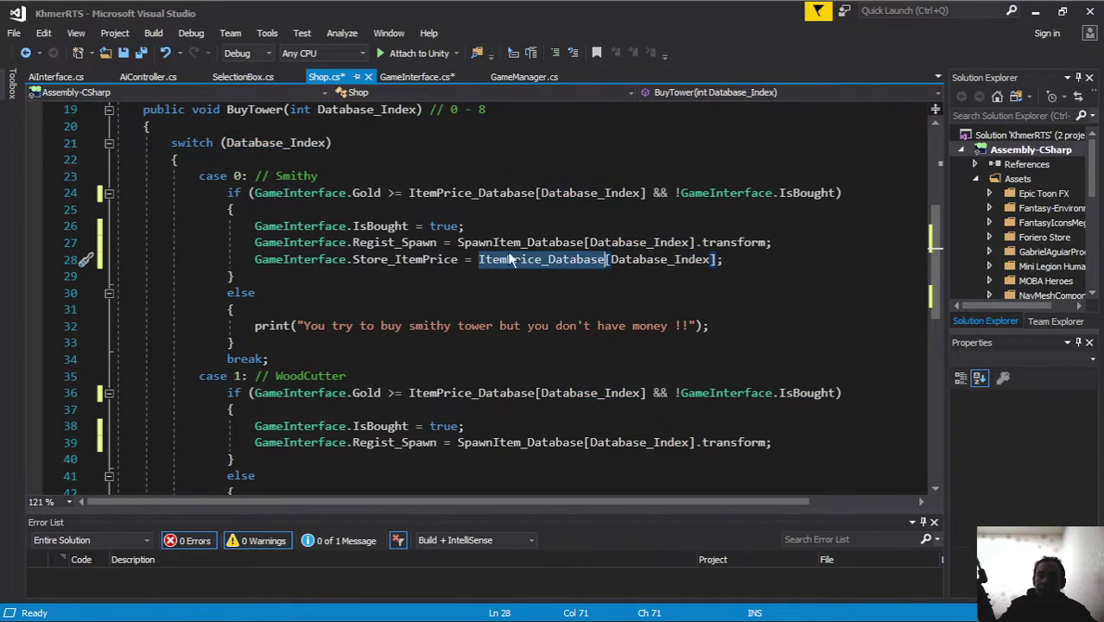
{"action": "double_click", "coordinate": [406, 259]}
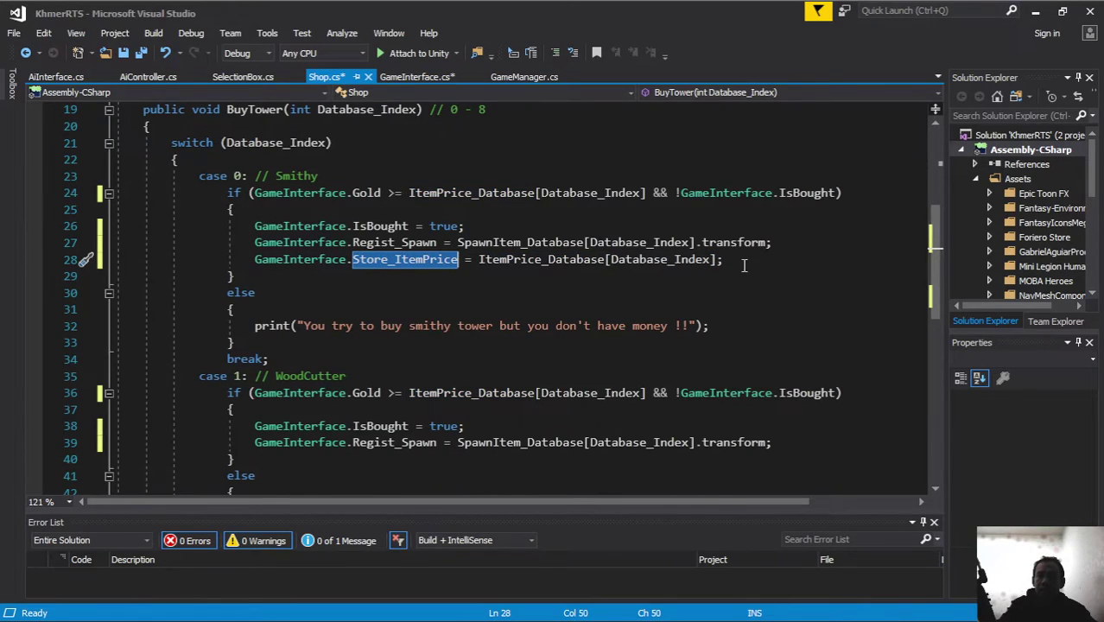
{"action": "left_click_drag", "start_coordinate": [723, 259], "coordinate": [254, 259]}
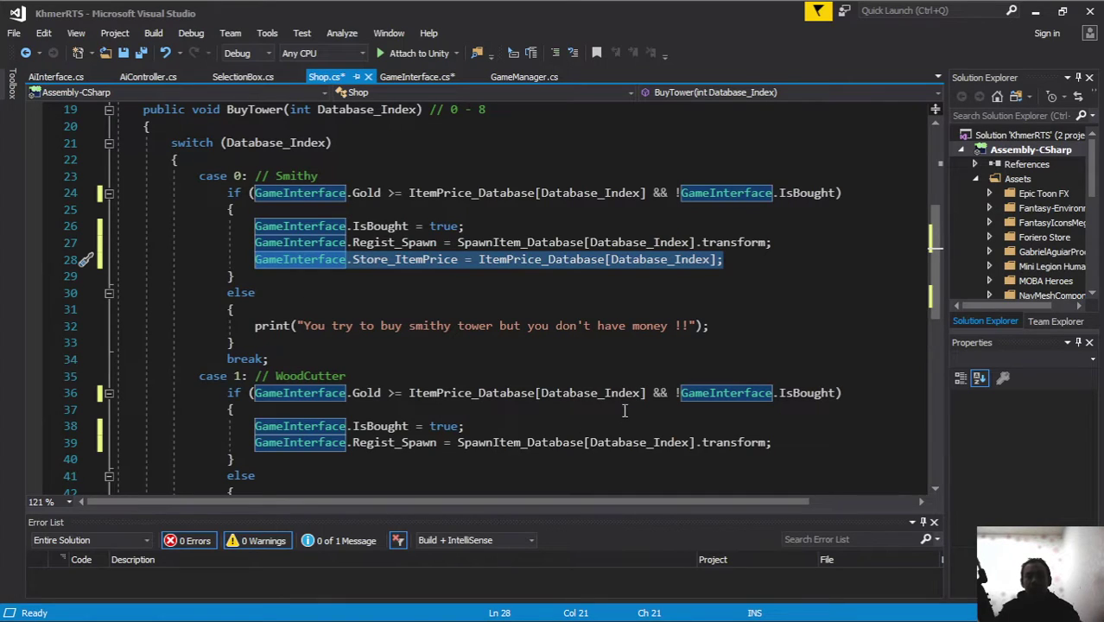
{"action": "scroll", "coordinate": [625, 410], "scroll_direction": "down", "scroll_amount": 1}
Paste the Store_ItemPrice assignment as a new line after line 39 in the WoodCutter case
{"action": "left_click", "coordinate": [789, 393]}
{"action": "key", "text": "Return"}
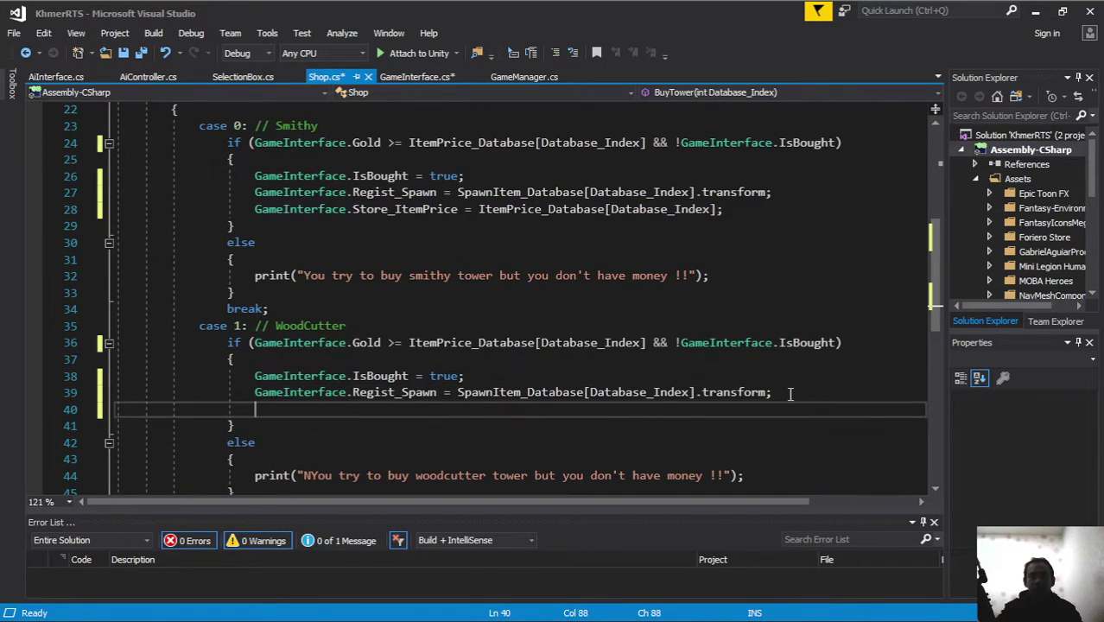
{"action": "key", "text": "ctrl+v"}
{"action": "left_click_drag", "start_coordinate": [246, 125], "coordinate": [367, 125]}
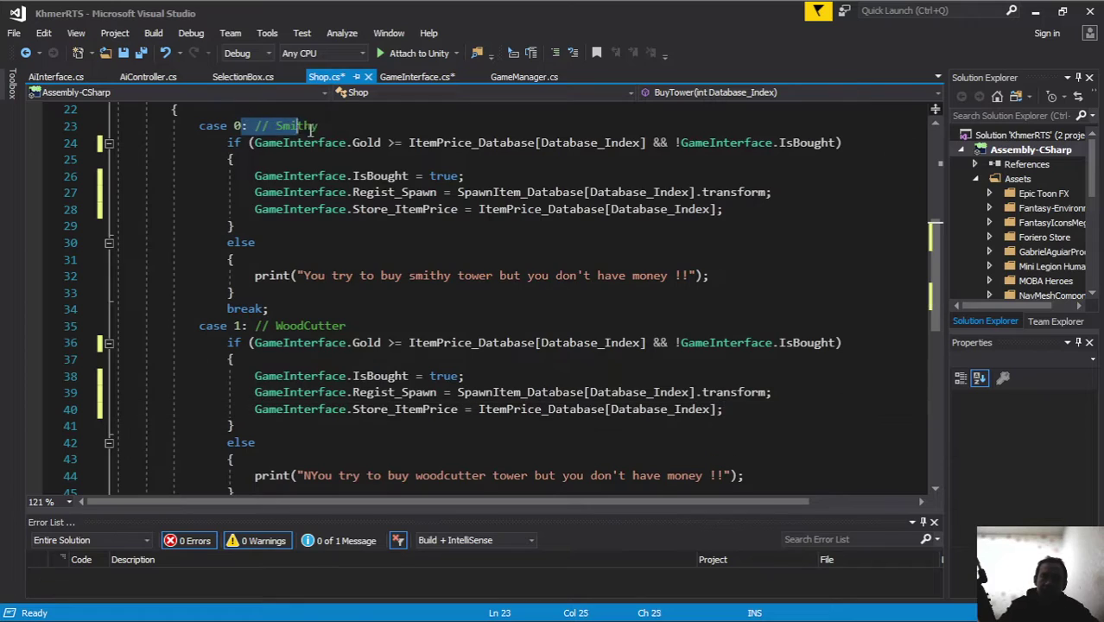
{"action": "left_click", "coordinate": [320, 309]}
{"action": "left_click", "coordinate": [318, 342]}
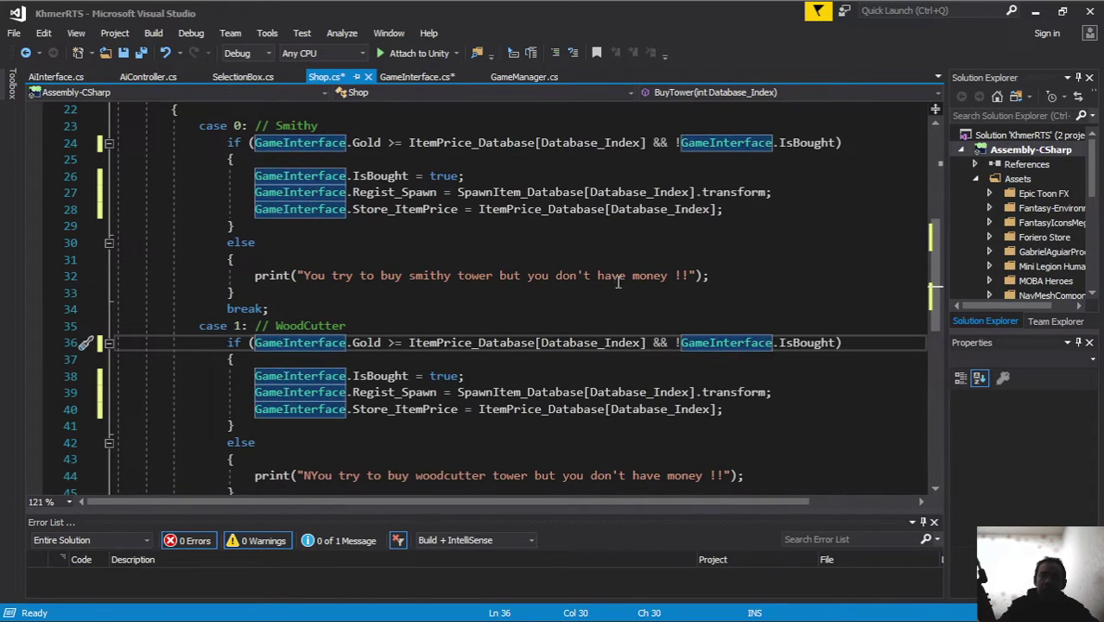
{"action": "left_click", "coordinate": [620, 255]}
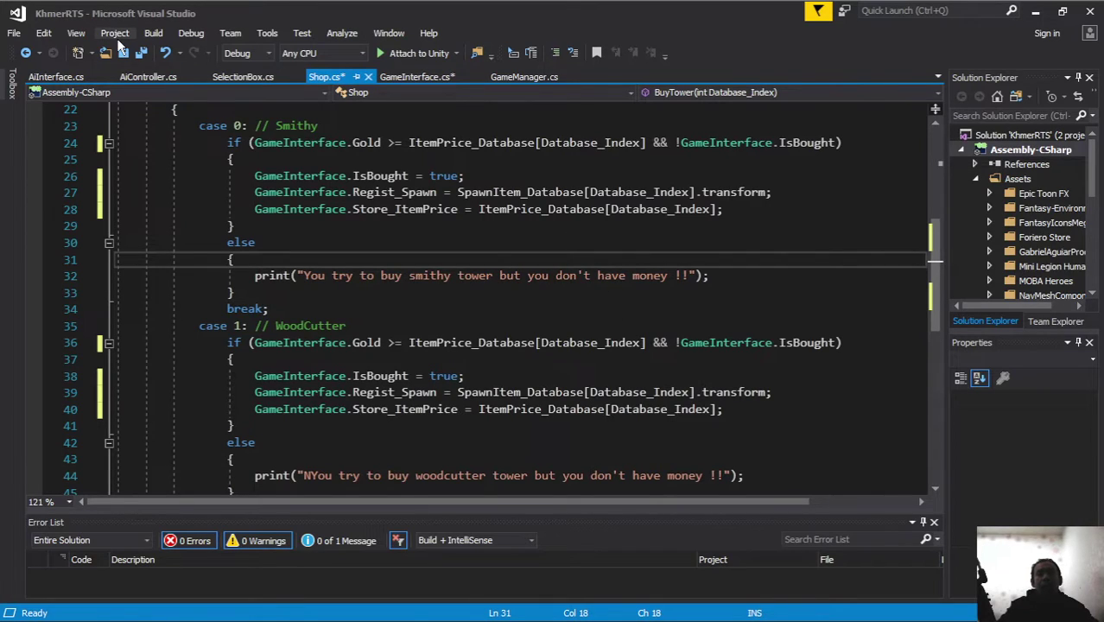
Return to GameInterface.cs and highlight the references to IsBought on line 11
{"action": "left_click", "coordinate": [246, 77]}
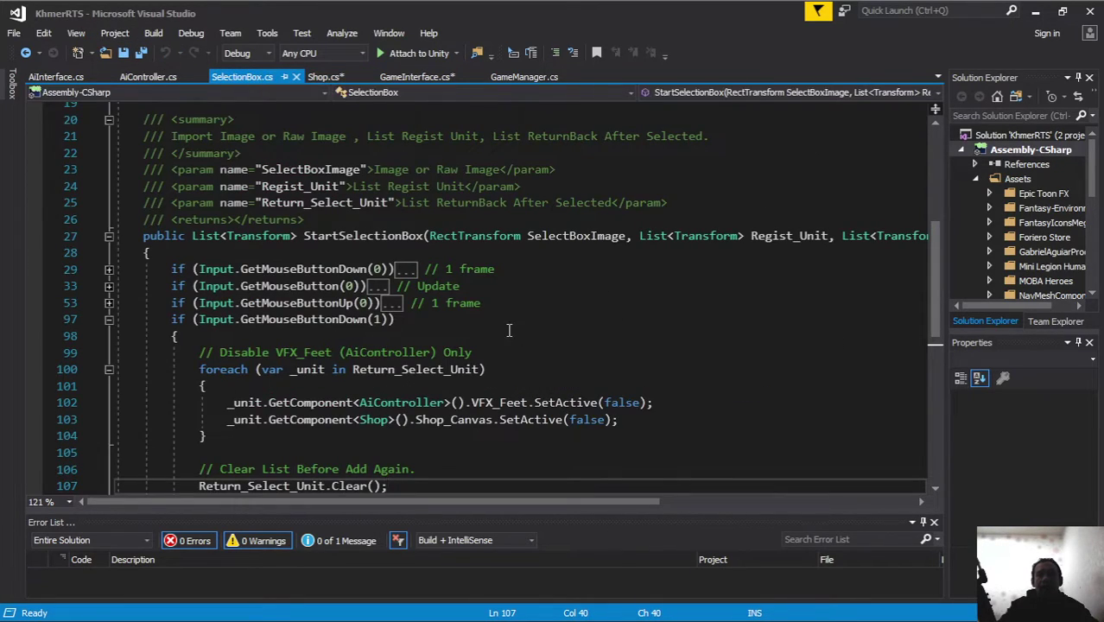
{"action": "scroll", "coordinate": [518, 328], "scroll_direction": "up", "scroll_amount": 1}
{"action": "left_click", "coordinate": [417, 76]}
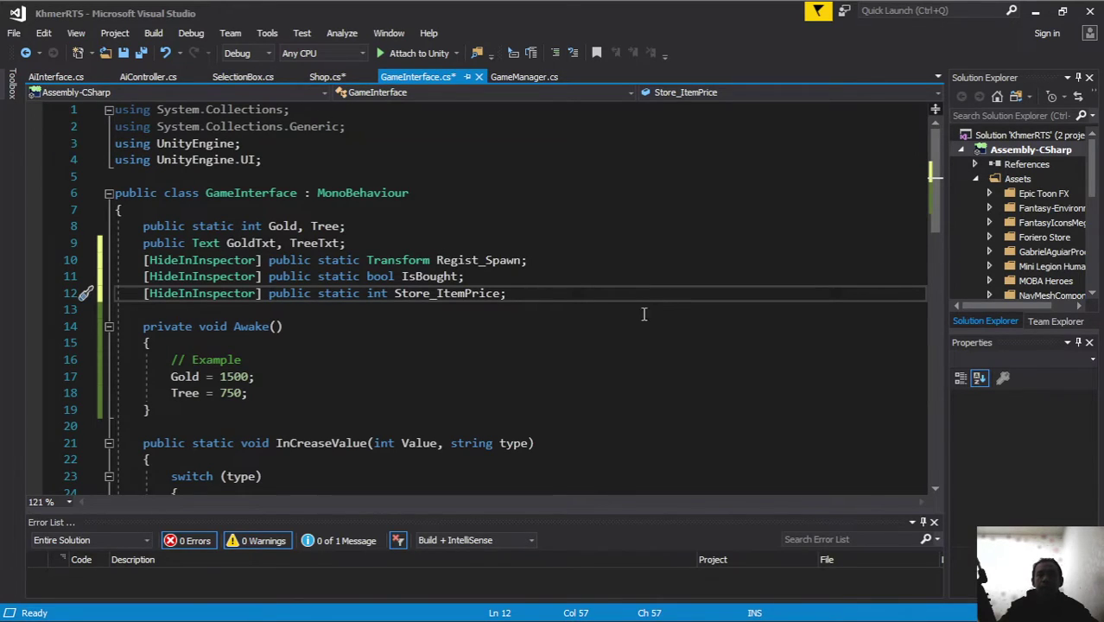
{"action": "left_click", "coordinate": [416, 277]}
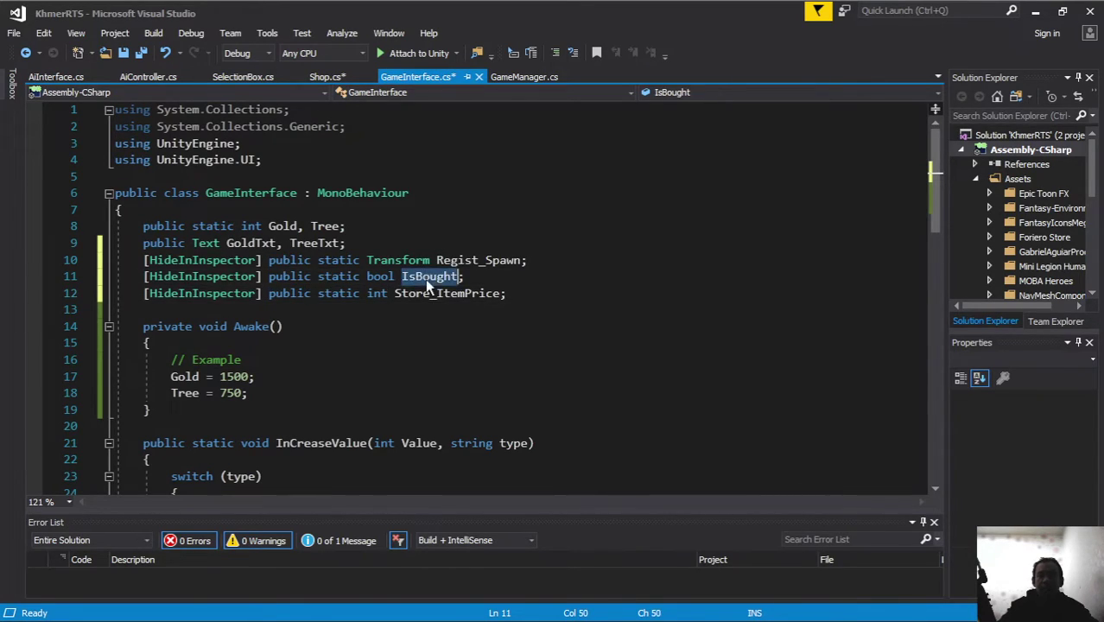
{"action": "left_click_drag", "start_coordinate": [394, 276], "coordinate": [367, 276]}
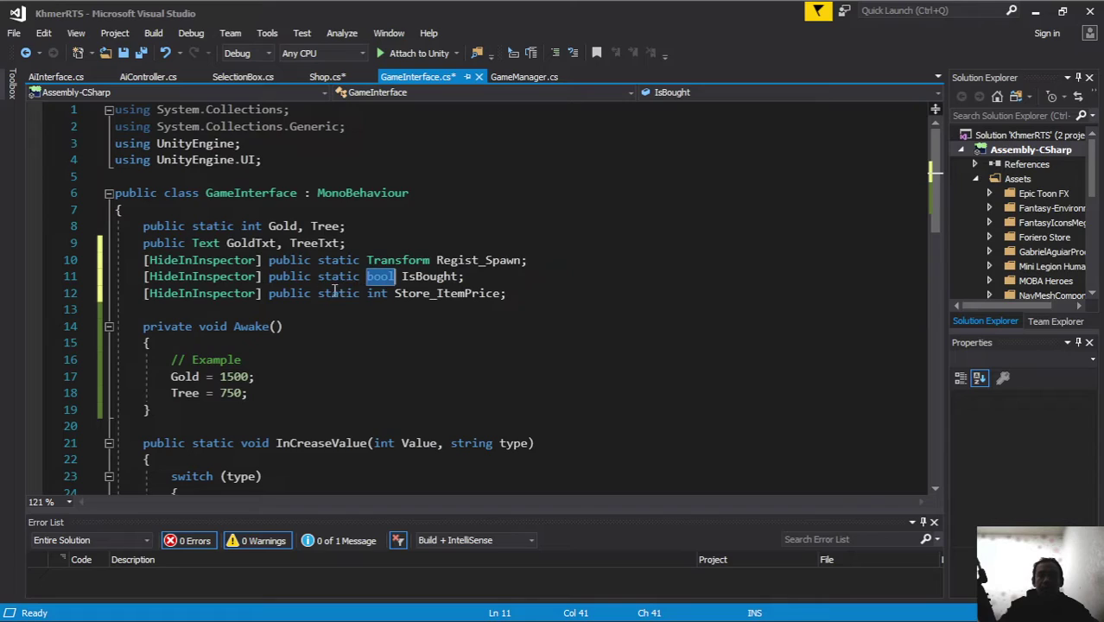
{"action": "left_click", "coordinate": [429, 277]}
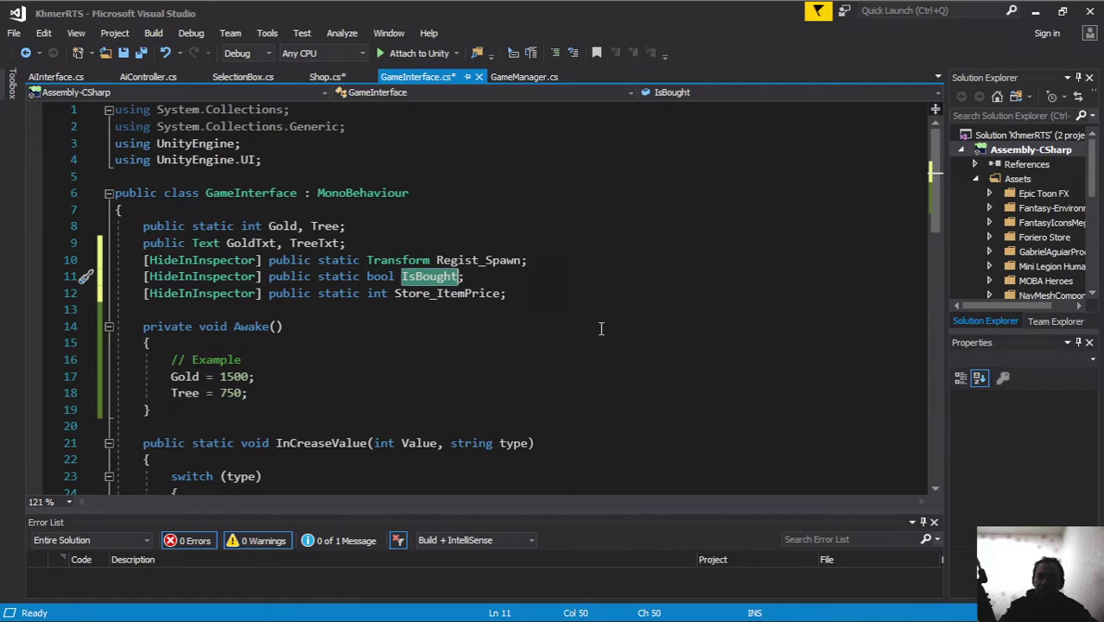
Add 'public RectTransform Spawn_Green;' on line 13 below the Store_ItemPrice field
{"action": "left_click", "coordinate": [531, 292]}
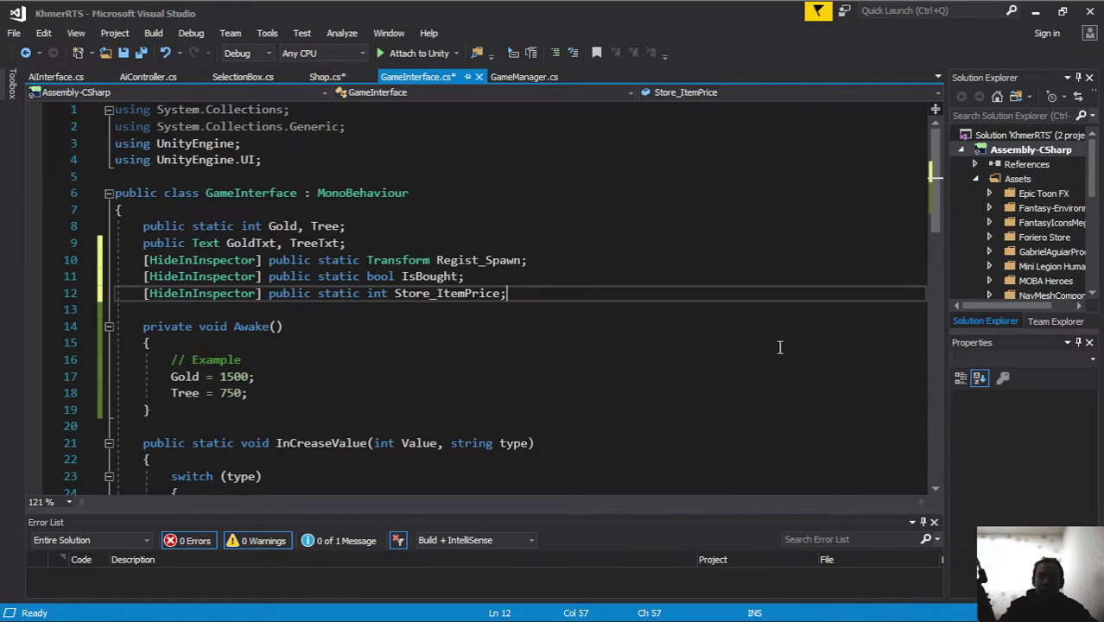
{"action": "key", "text": "Return"}
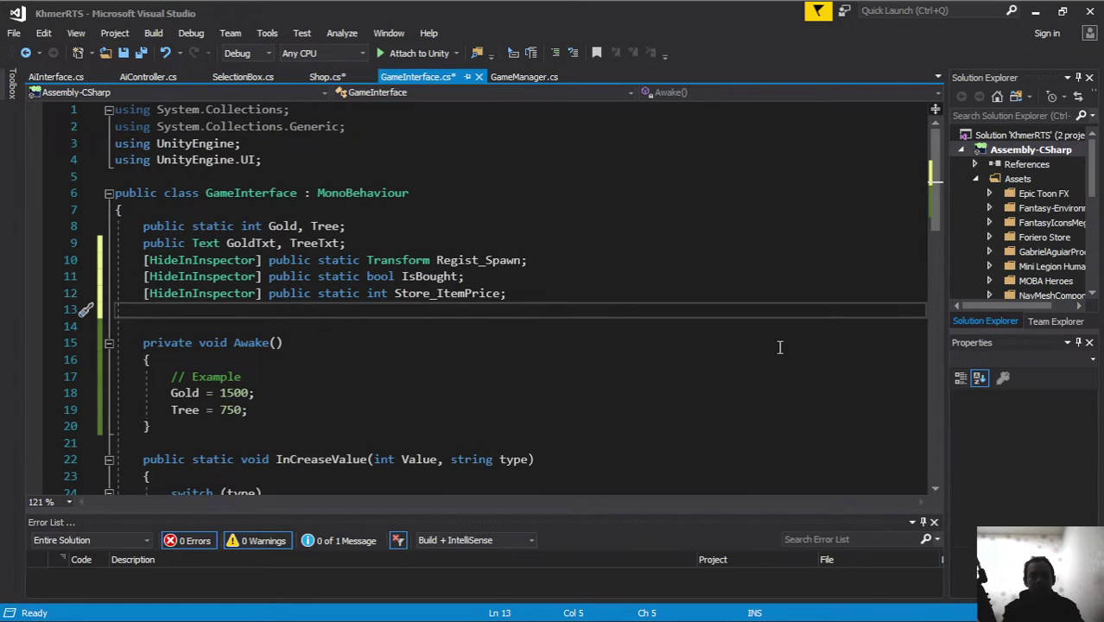
{"action": "type", "text": "public t"}
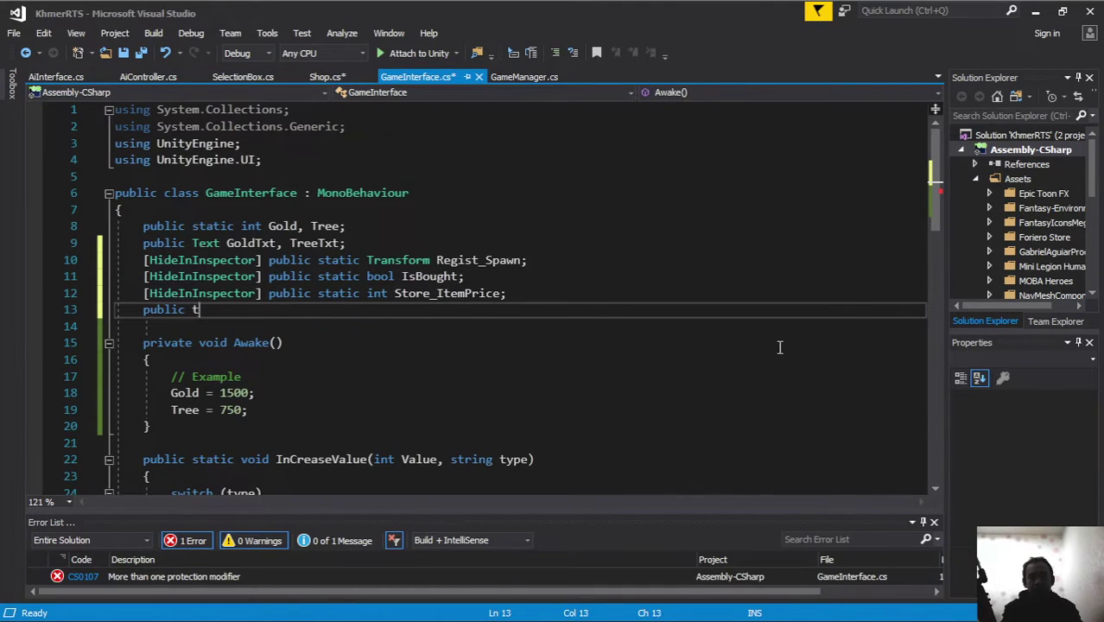
{"action": "key", "text": "BackSpace"}
{"action": "type", "text": "re"}
{"action": "type", "text": "T "}
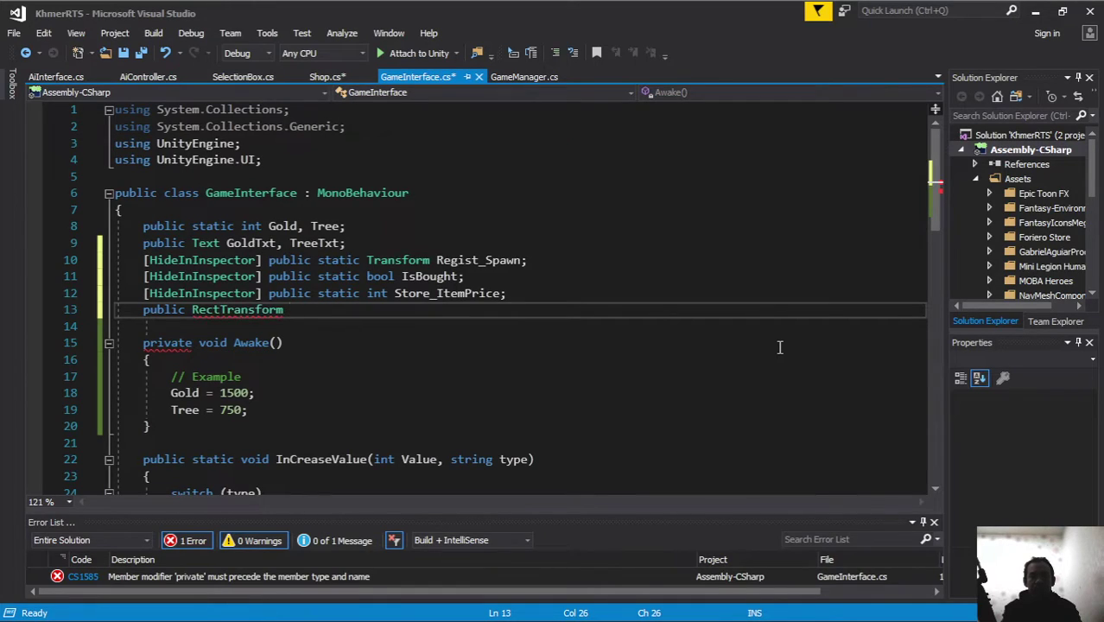
{"action": "type", "text": "Spawn"}
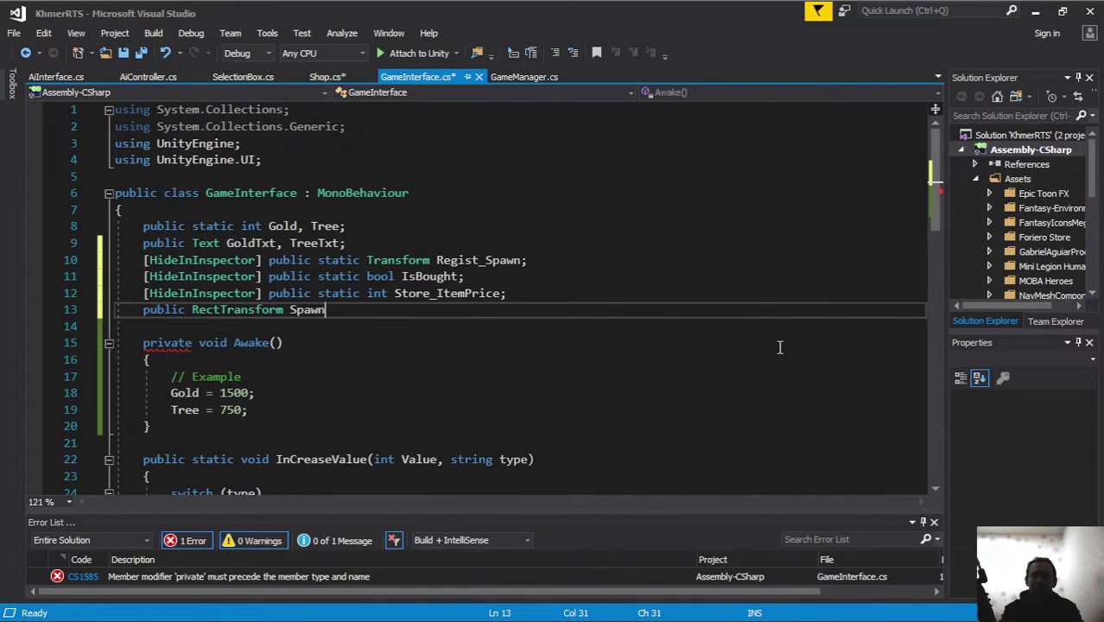
{"action": "type", "text": "_Gre"}
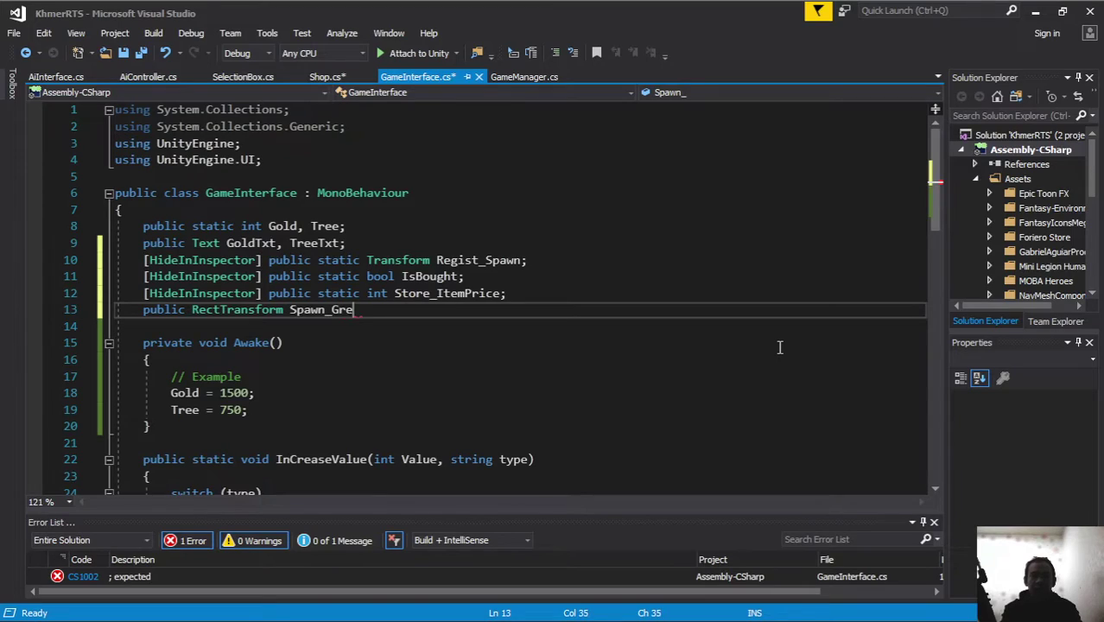
{"action": "type", "text": "en;"}
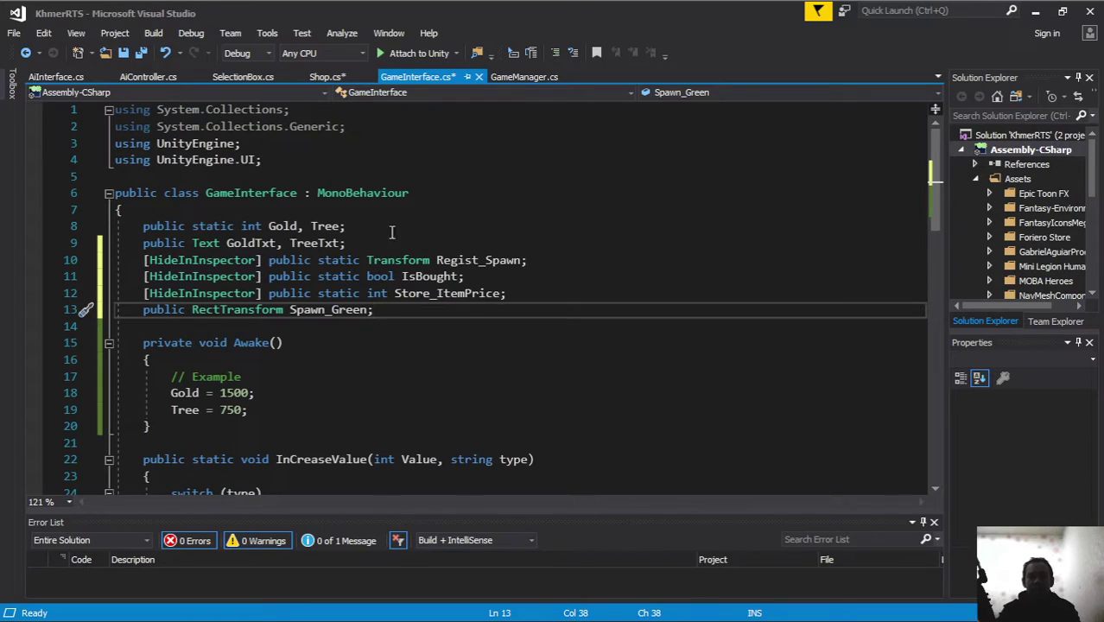
{"action": "scroll", "coordinate": [353, 211], "scroll_direction": "down", "scroll_amount": 4}
{"action": "scroll", "coordinate": [352, 210], "scroll_direction": "down", "scroll_amount": 2}
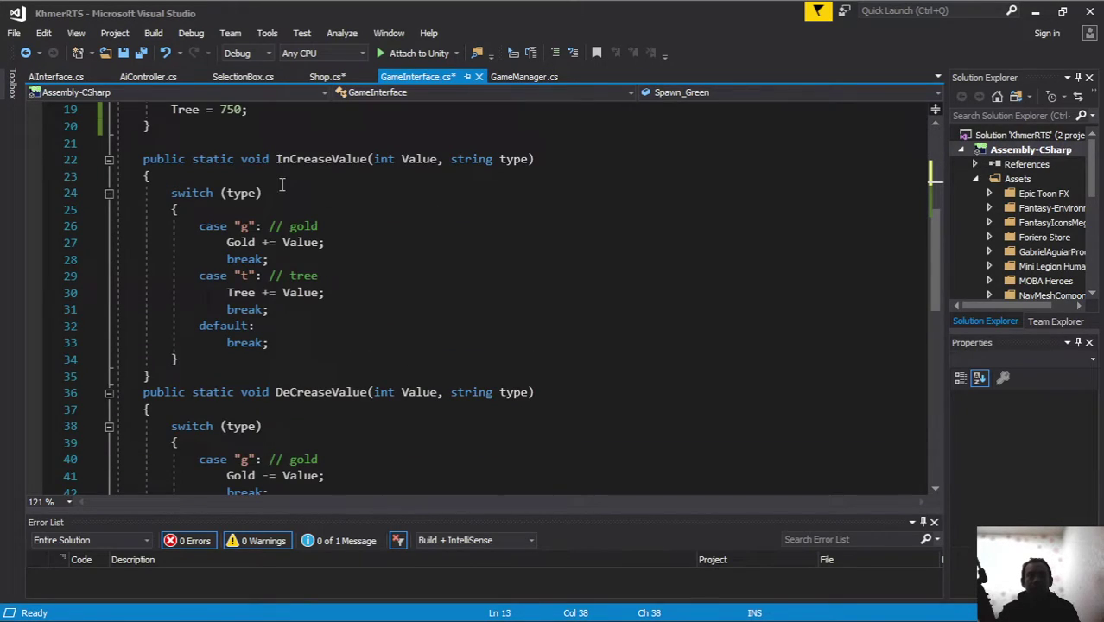
Collapse the InCreaseValue and DeCreaseValue methods
{"action": "left_click", "coordinate": [109, 159]}
{"action": "left_click", "coordinate": [109, 176]}
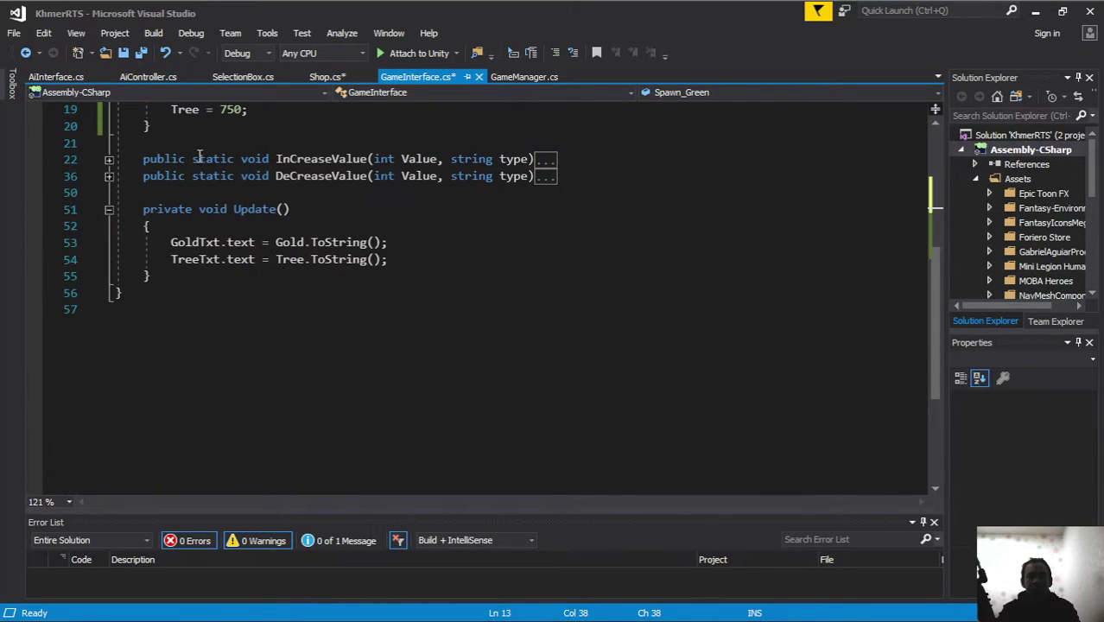
{"action": "scroll", "coordinate": [288, 254], "scroll_direction": "up", "scroll_amount": 3}
Select the GoldTxt and TreeTxt text-update lines inside Update()
{"action": "left_click_drag", "start_coordinate": [143, 359], "coordinate": [424, 448]}
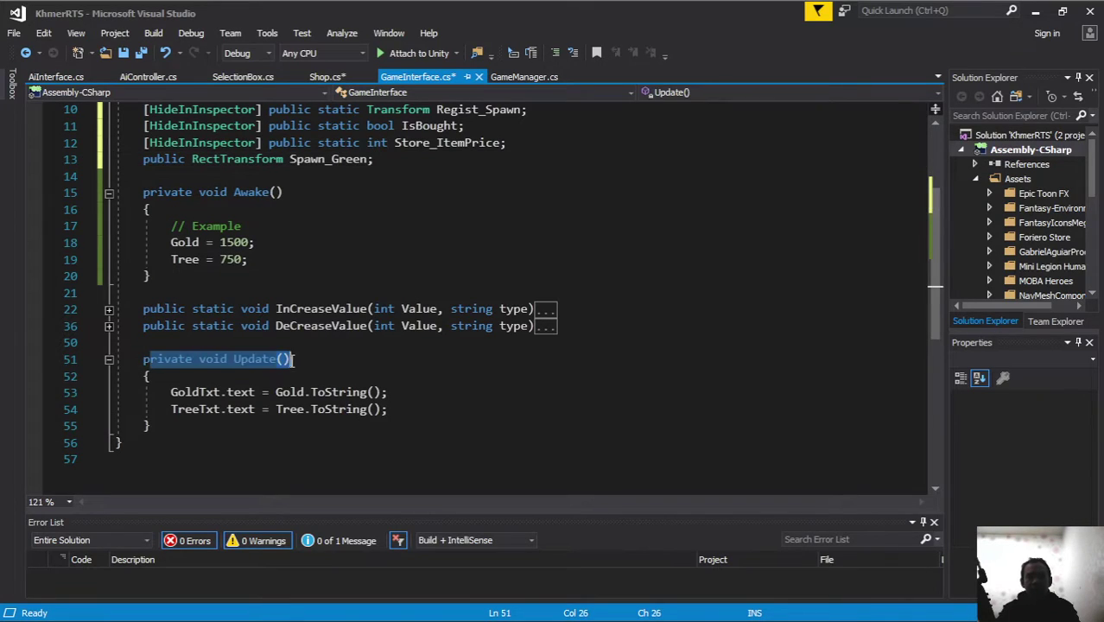
{"action": "left_click", "coordinate": [402, 410]}
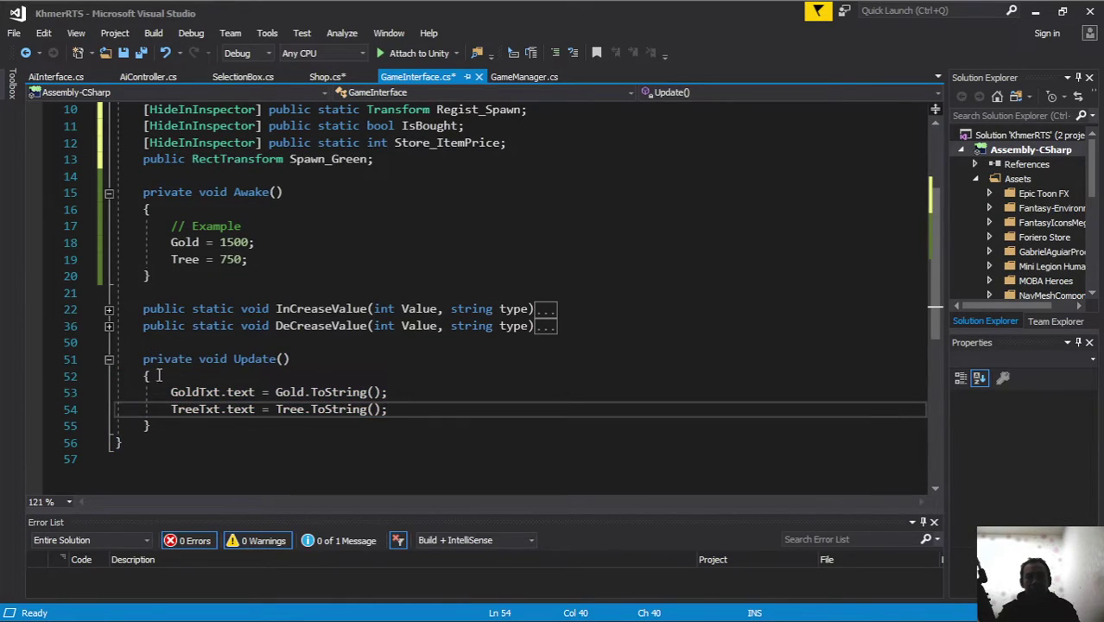
{"action": "scroll", "coordinate": [223, 356], "scroll_direction": "down", "scroll_amount": 1}
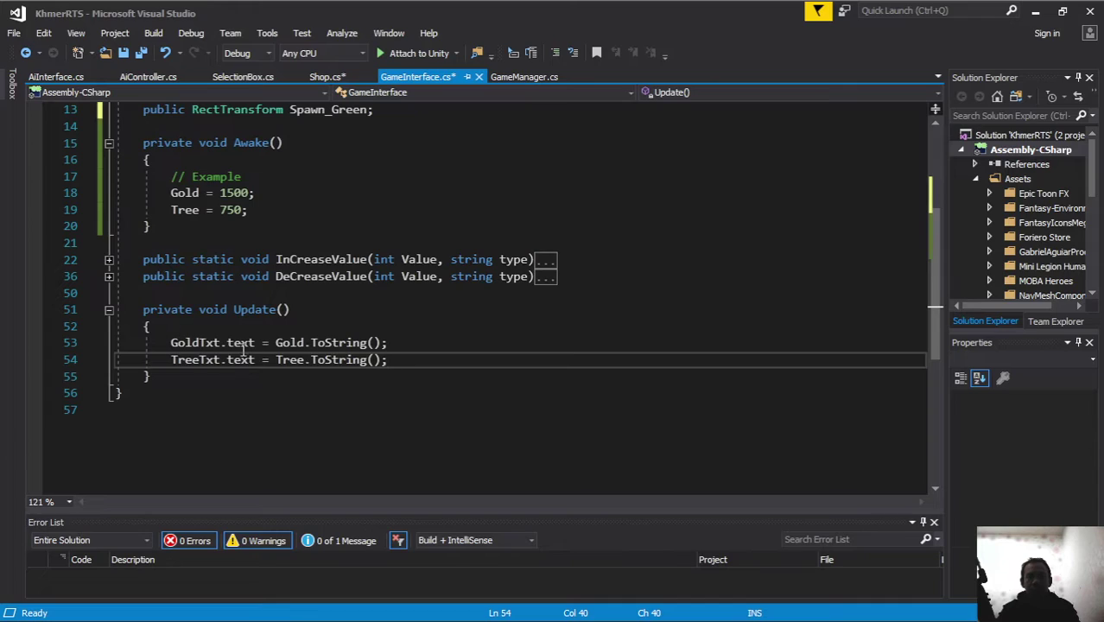
{"action": "left_click_drag", "start_coordinate": [420, 359], "coordinate": [171, 342]}
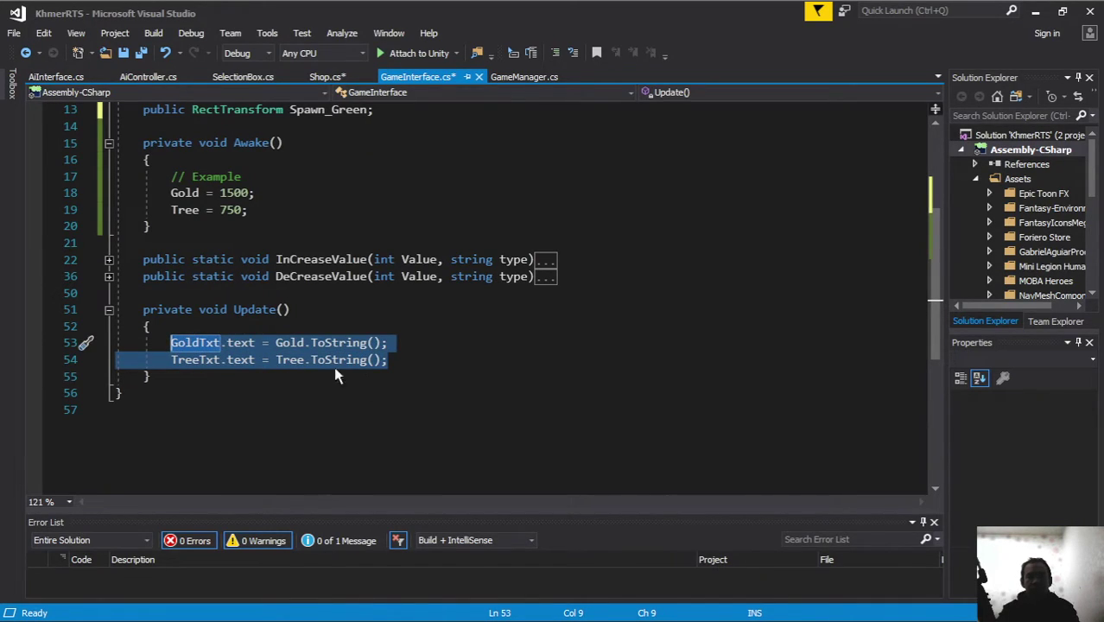
Move the GoldTxt and TreeTxt lines into a new 'private void Update_GoldTree()' method above Update
{"action": "key", "text": "ctrl+x"}
{"action": "left_click", "coordinate": [187, 295]}
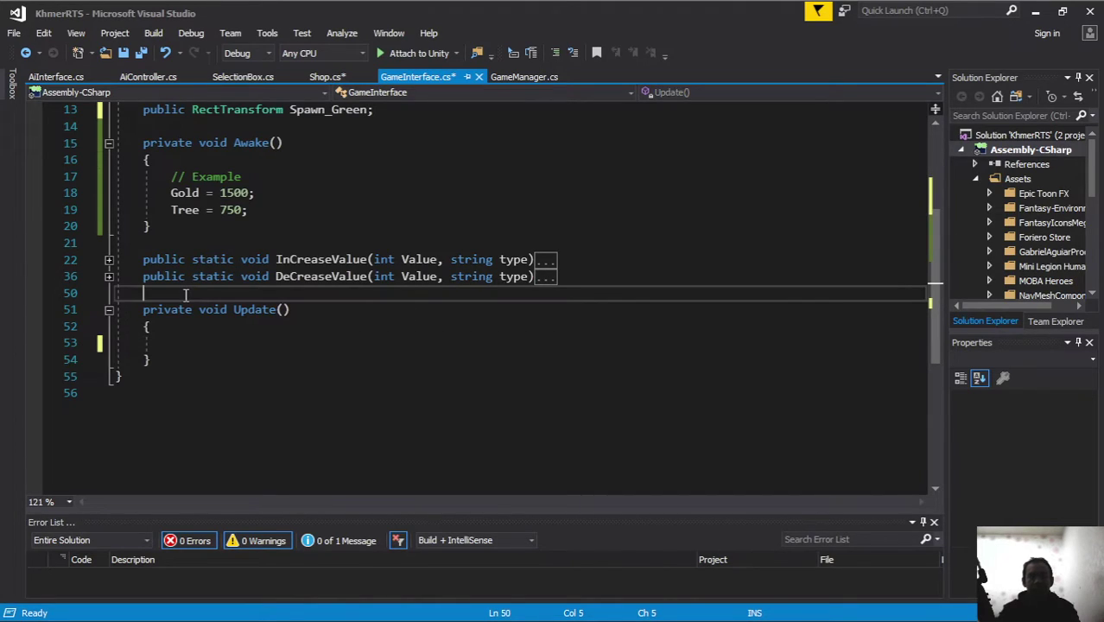
{"action": "key", "text": "Return"}
{"action": "type", "text": "private void"}
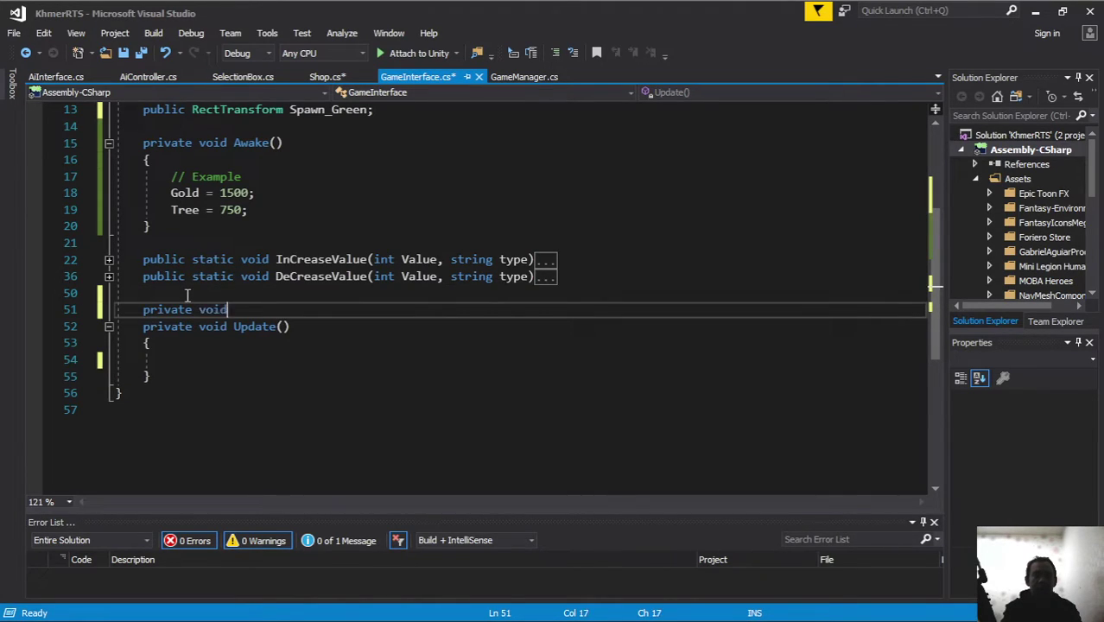
{"action": "type", "text": " Update_"}
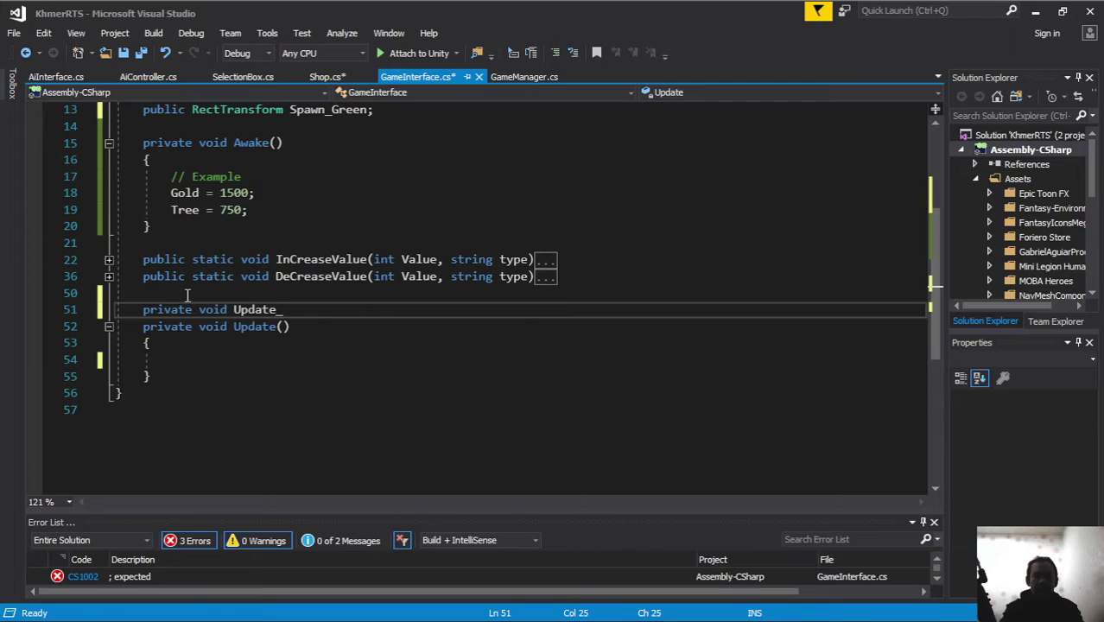
{"action": "type", "text": "GoldTree"}
{"action": "type", "text": "()"}
{"action": "key", "text": "Return"}
{"action": "type", "text": "{"}
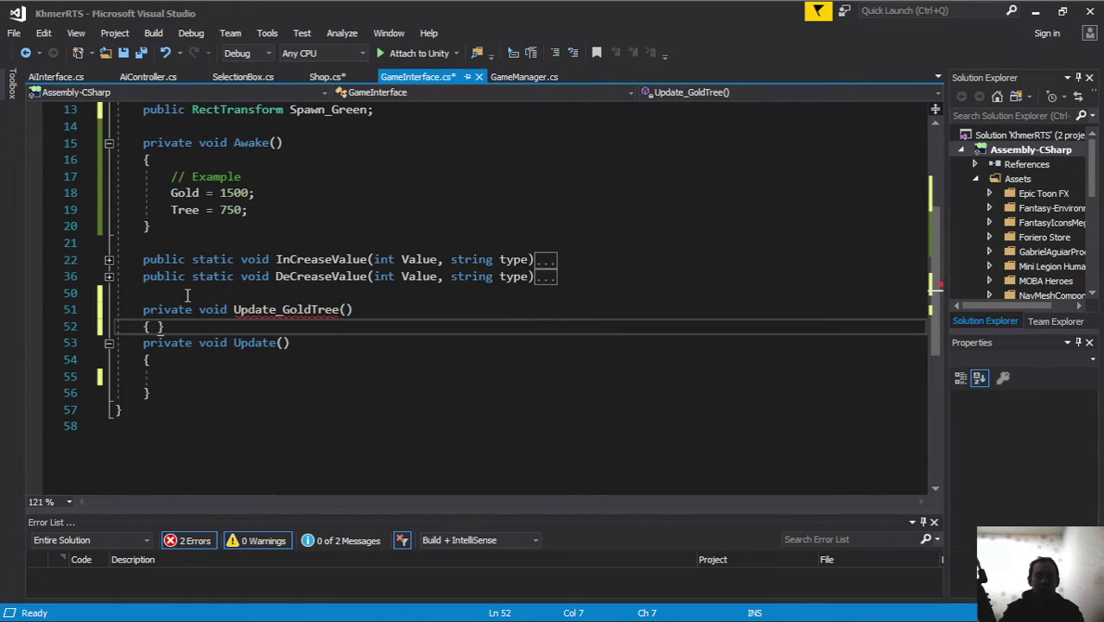
{"action": "key", "text": "Return"}
{"action": "key", "text": "ctrl+v"}
Call 'Update_GoldTree();' inside Update and collapse the Update_GoldTree method
{"action": "scroll", "coordinate": [204, 278], "scroll_direction": "down", "scroll_amount": 1}
{"action": "left_click", "coordinate": [221, 363]}
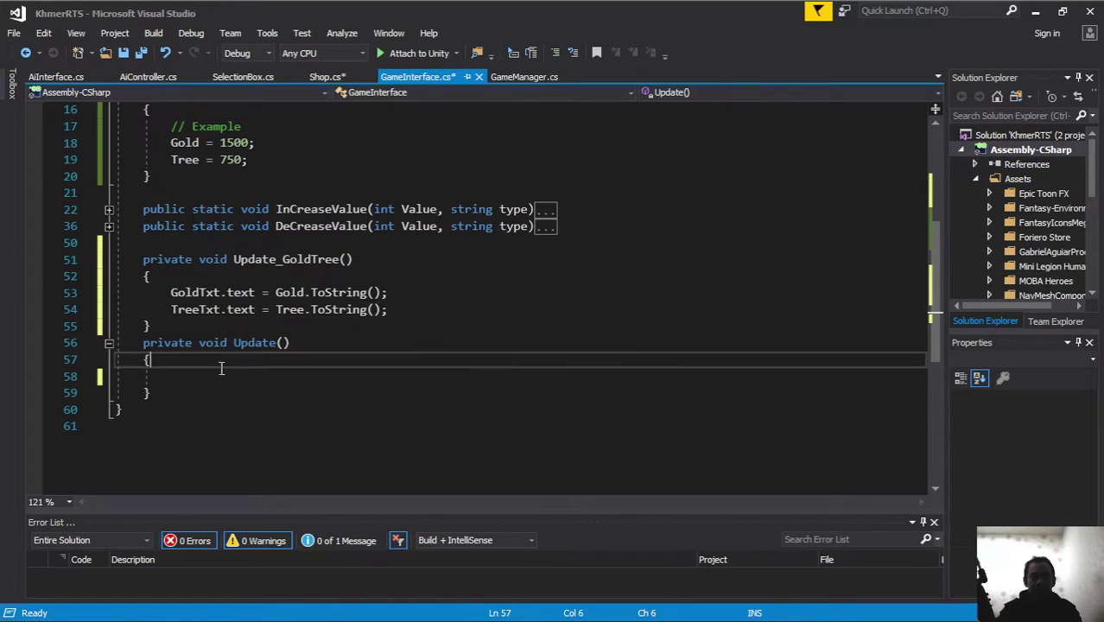
{"action": "left_click", "coordinate": [212, 378]}
{"action": "type", "text": "upgo"}
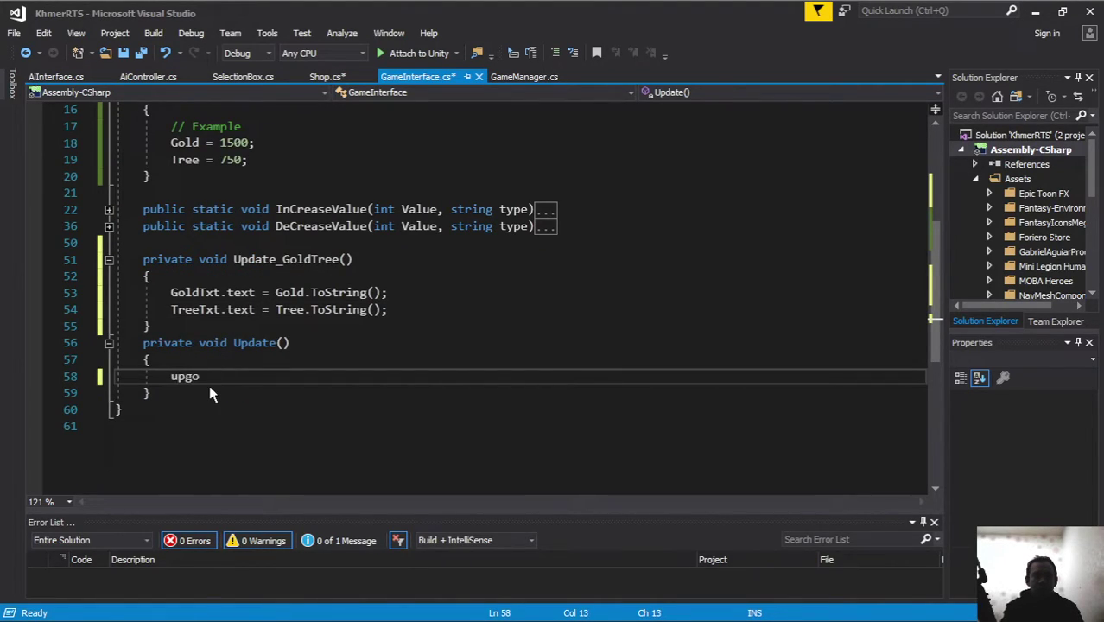
{"action": "key", "text": "Tab"}
{"action": "type", "text": "();"}
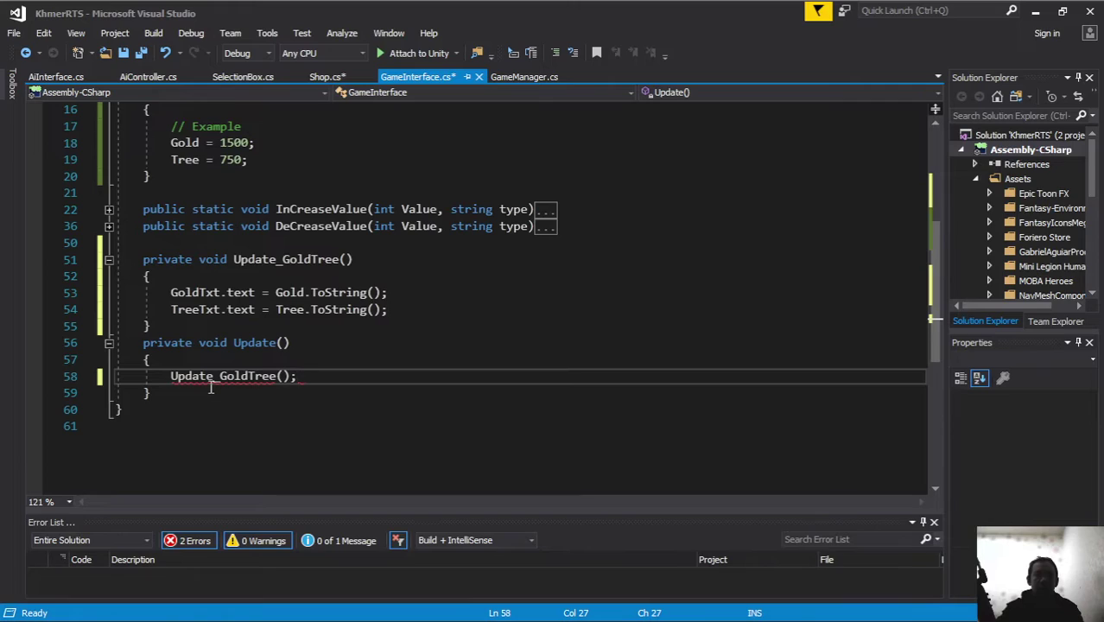
{"action": "scroll", "coordinate": [107, 270], "scroll_direction": "down", "scroll_amount": 1}
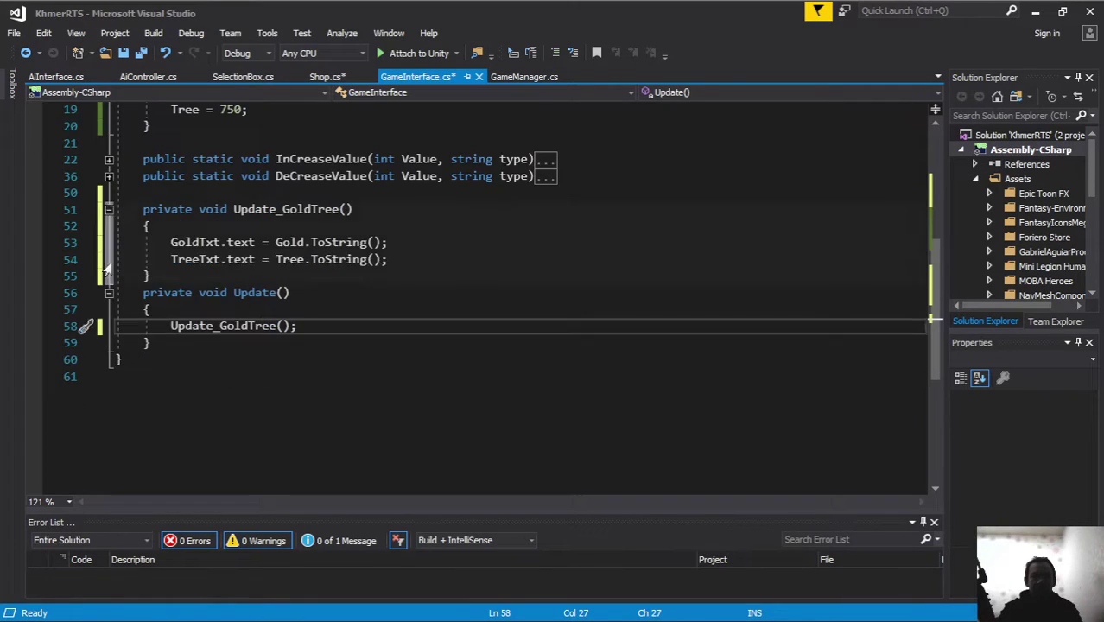
{"action": "left_click", "coordinate": [109, 209]}
{"action": "left_click", "coordinate": [412, 211]}
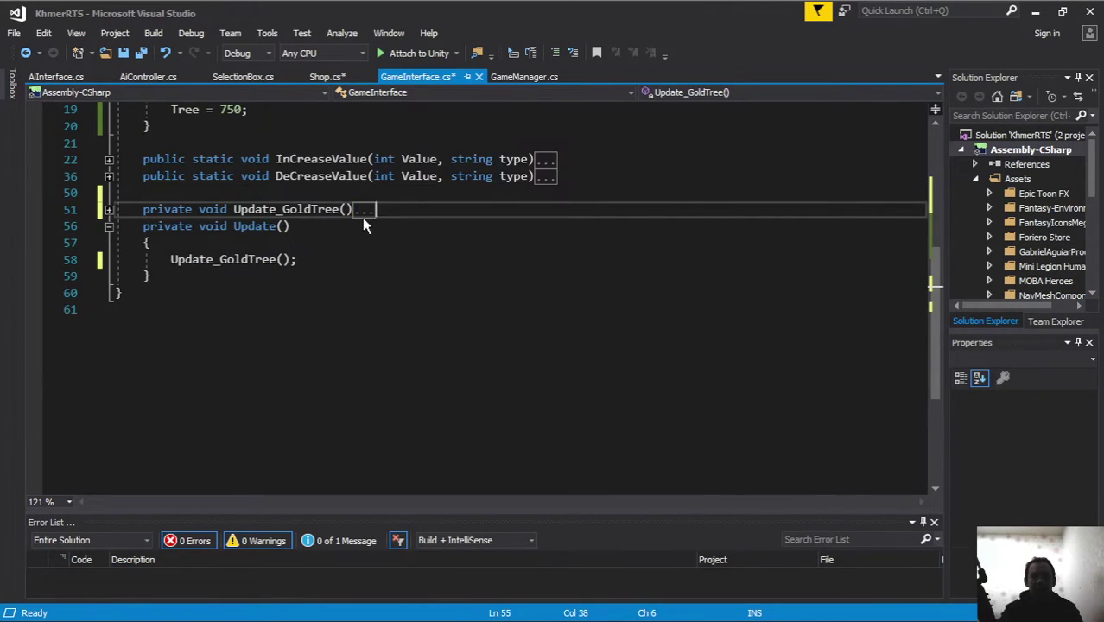
Declare an empty 'private void Update_IsBought()' method below Update_GoldTree
{"action": "key", "text": "Return"}
{"action": "type", "text": "private void "}
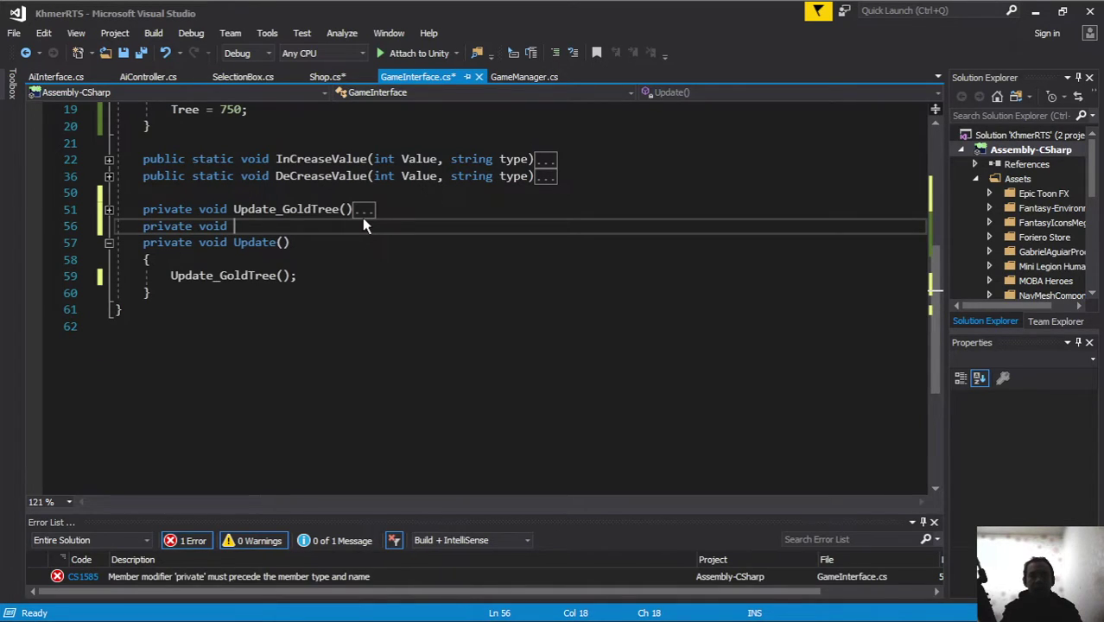
{"action": "type", "text": "Update_"}
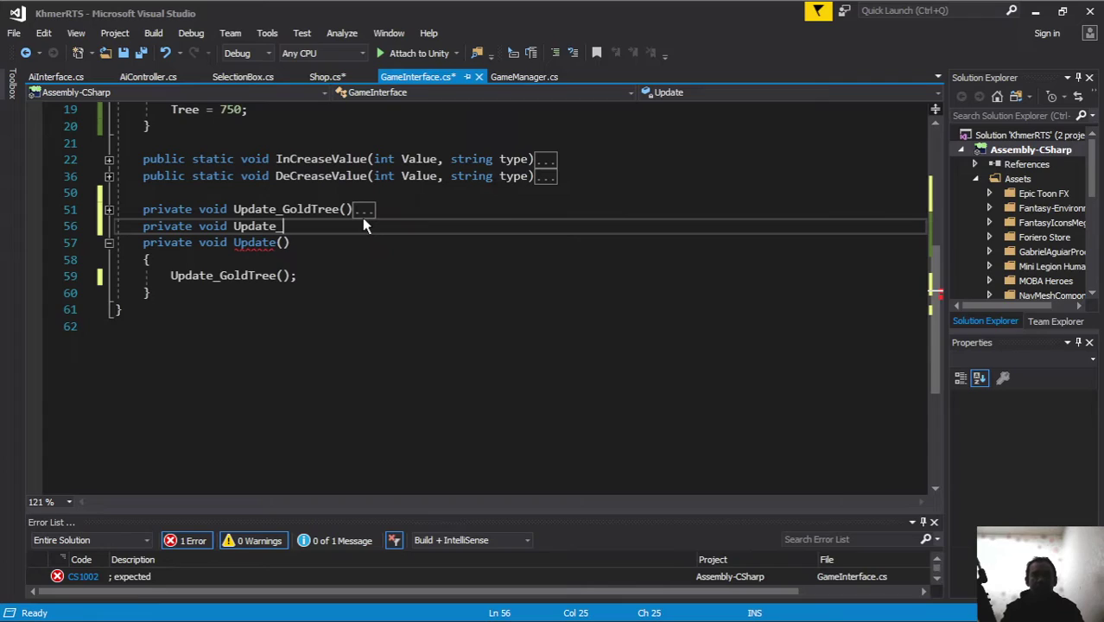
{"action": "type", "text": "IsTre"}
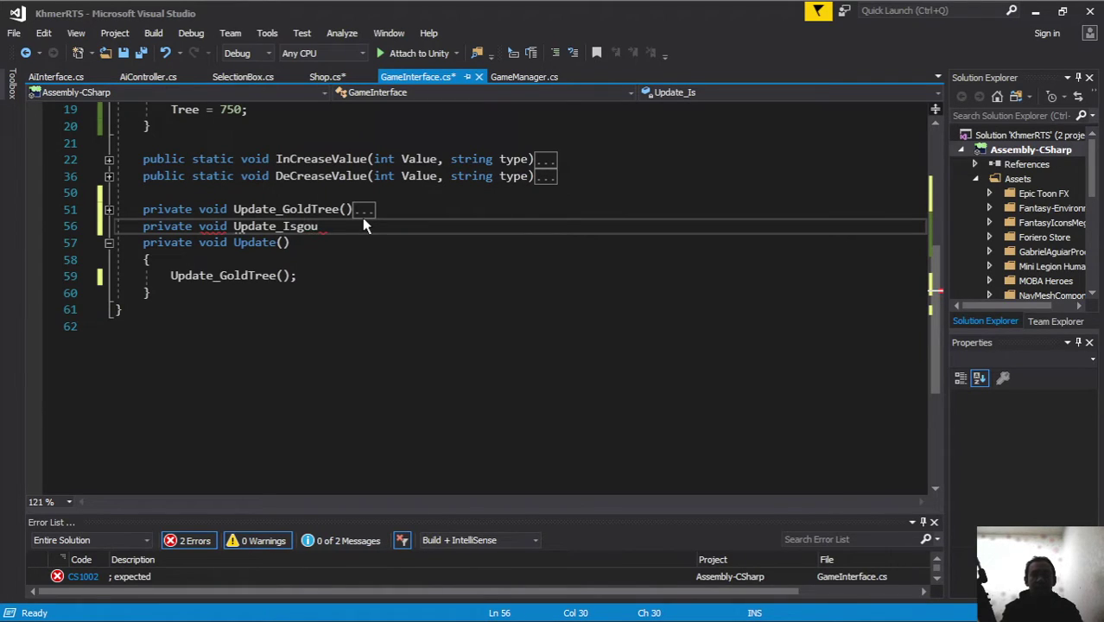
{"action": "key", "text": "BackSpace"}
{"action": "key", "text": "BackSpace"}
{"action": "key", "text": "BackSpace"}
{"action": "type", "text": "bought"}
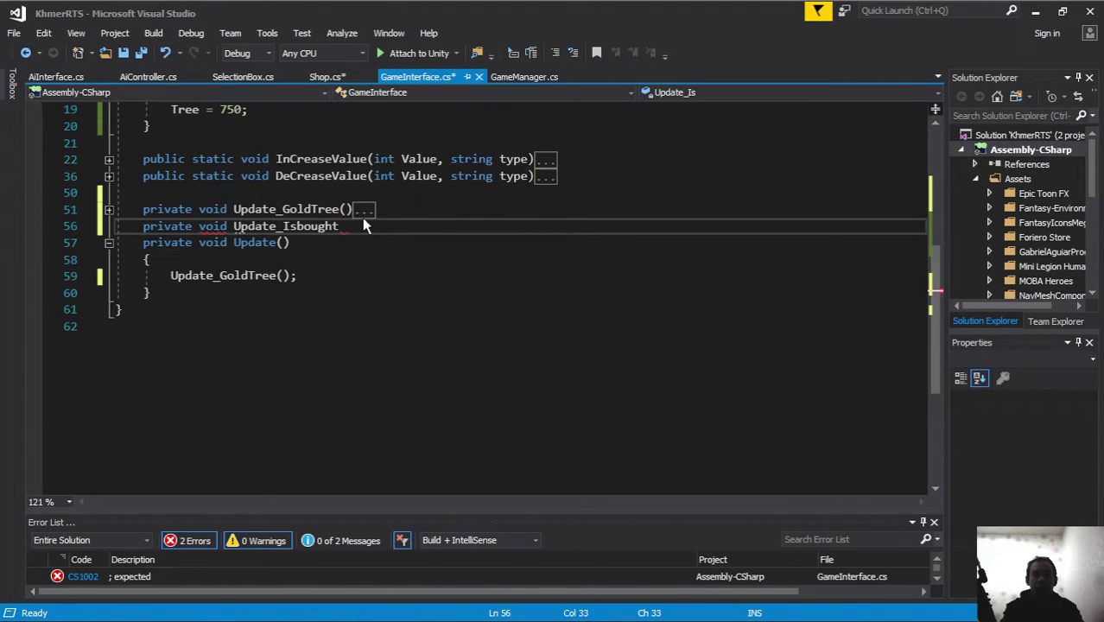
{"action": "key", "text": "BackSpace"}
{"action": "key", "text": "BackSpace"}
{"action": "key", "text": "BackSpace"}
{"action": "key", "text": "BackSpace"}
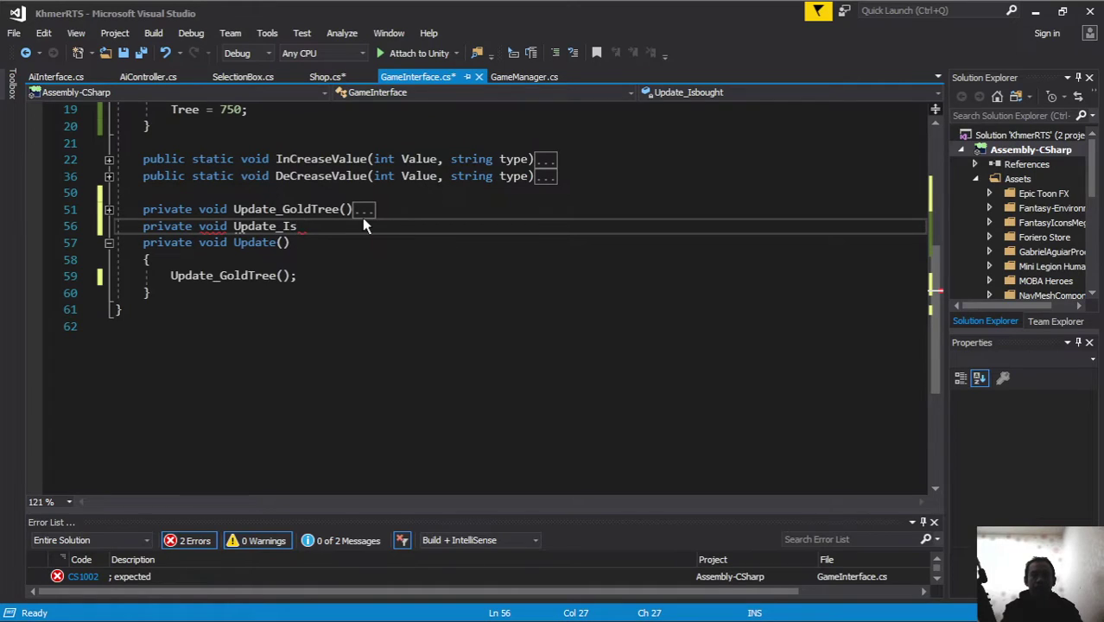
{"action": "type", "text": "Boug"}
{"action": "key", "text": "BackSpace"}
{"action": "key", "text": "BackSpace"}
{"action": "key", "text": "BackSpace"}
{"action": "key", "text": "BackSpace"}
{"action": "type", "text": "Bought()"}
{"action": "key", "text": "Return"}
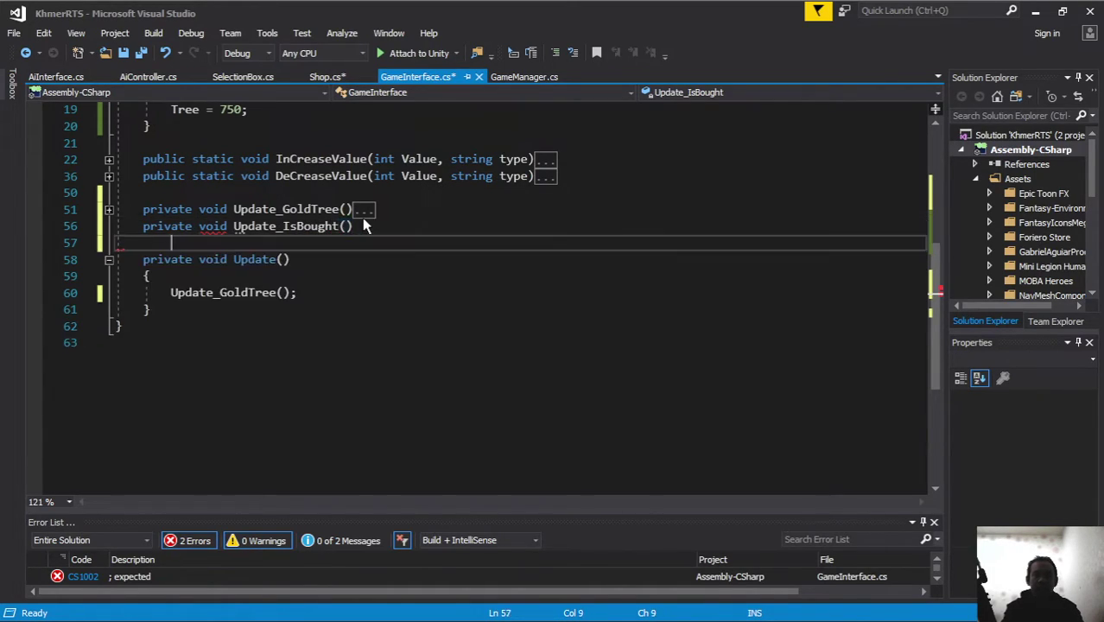
{"action": "type", "text": "{"}
{"action": "key", "text": "Return"}
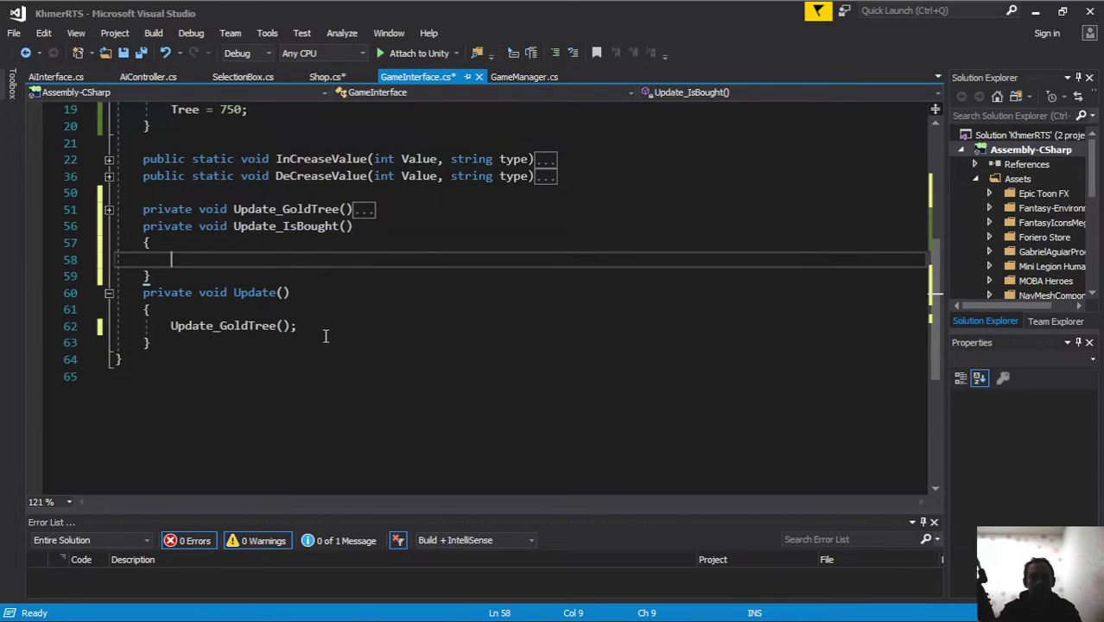
Add an 'Update_IsBought();' call in Update right after the Update_GoldTree call
{"action": "left_click", "coordinate": [328, 326]}
{"action": "key", "text": "Return"}
{"action": "type", "text": "up"}
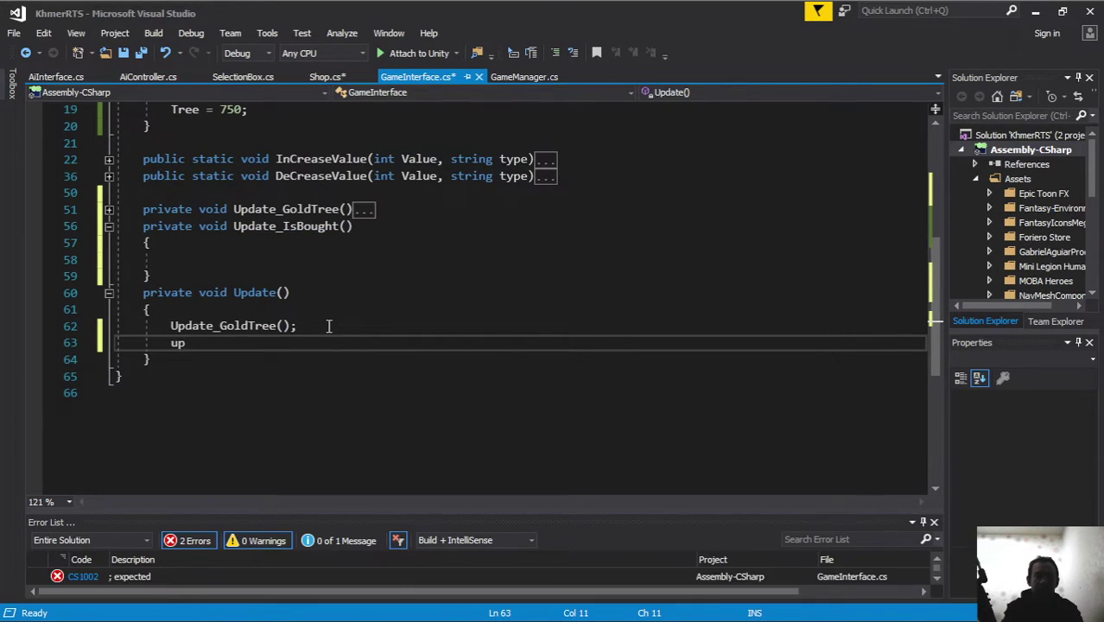
{"action": "type", "text": "is"}
{"action": "key", "text": "Tab"}
{"action": "type", "text": "()"}
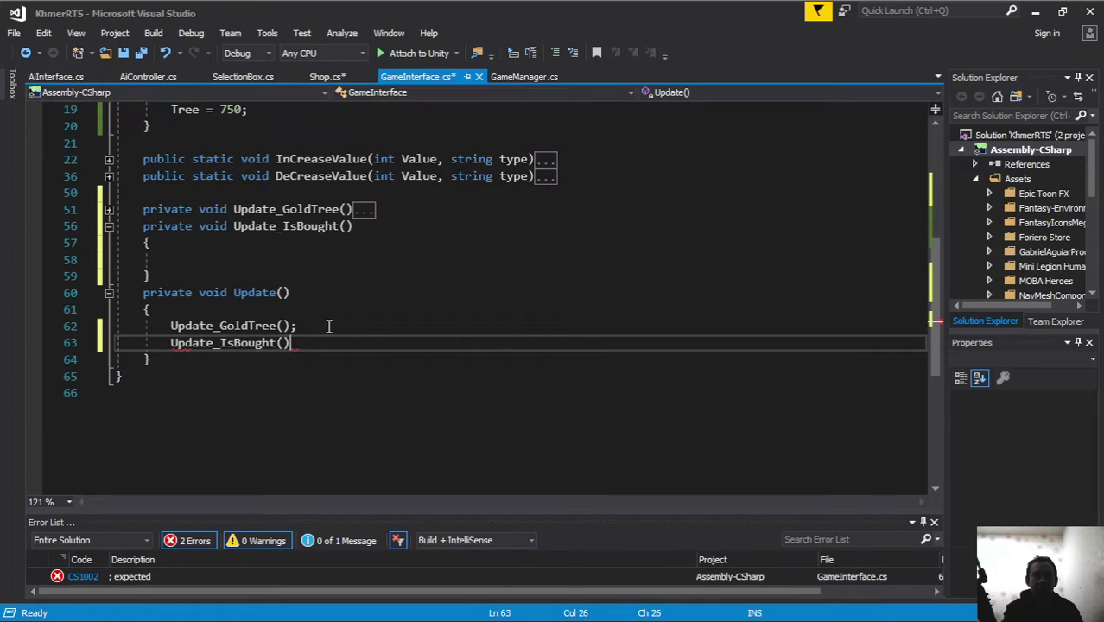
{"action": "type", "text": ";"}
Return to the Update_IsBought body and check the IsBought bool declaration above
{"action": "left_click", "coordinate": [338, 230]}
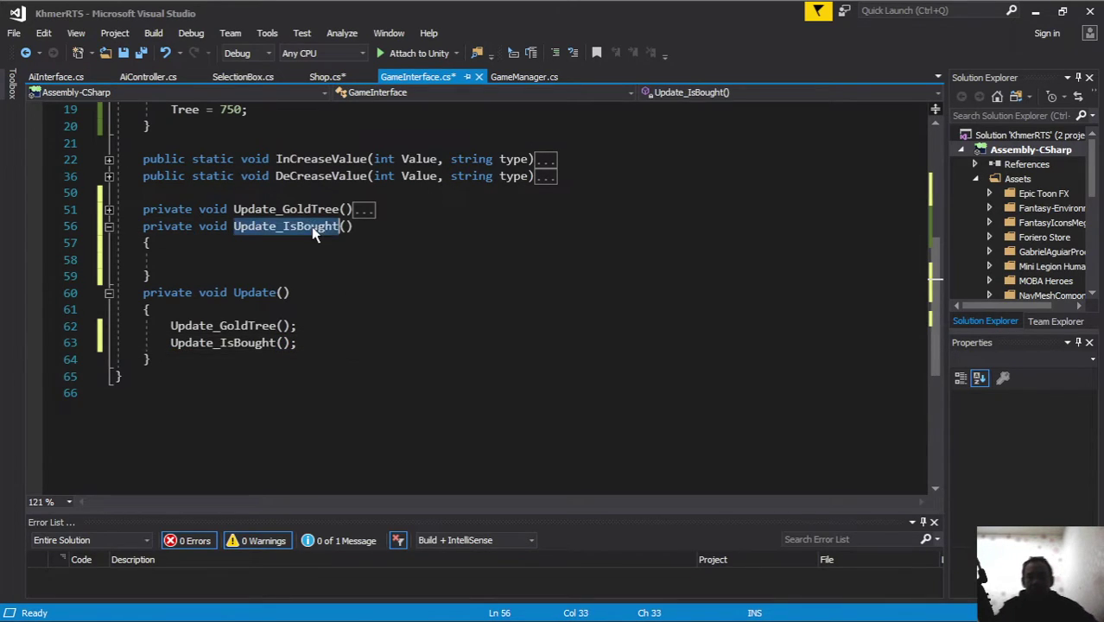
{"action": "left_click", "coordinate": [274, 241]}
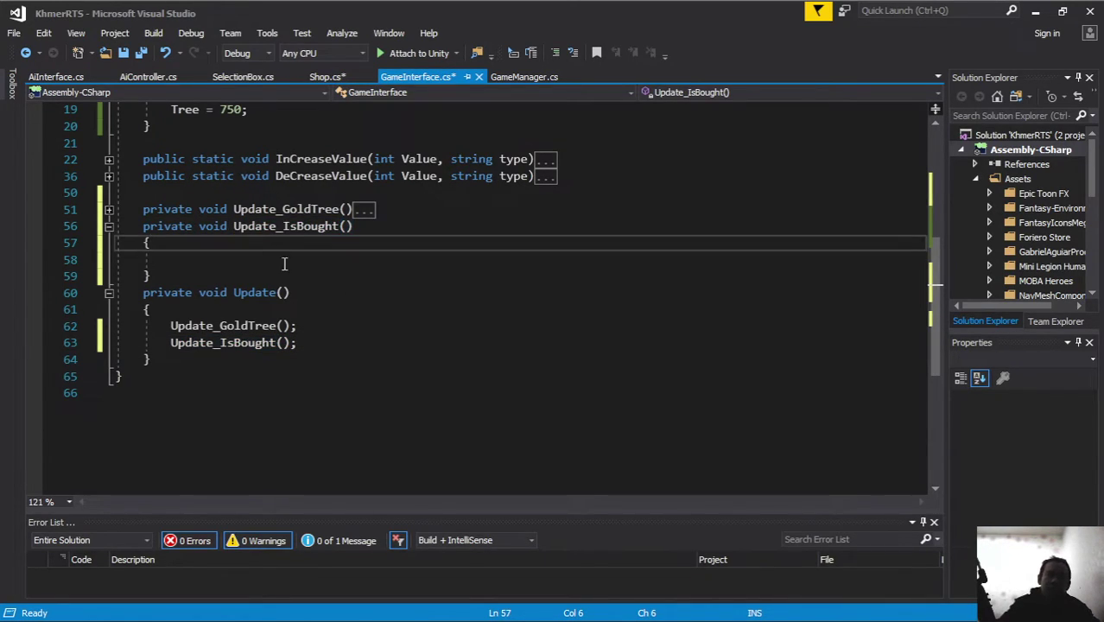
{"action": "left_click", "coordinate": [255, 270]}
{"action": "left_click", "coordinate": [230, 257]}
{"action": "scroll", "coordinate": [230, 258], "scroll_direction": "up", "scroll_amount": 1}
{"action": "scroll", "coordinate": [372, 263], "scroll_direction": "up", "scroll_amount": 2}
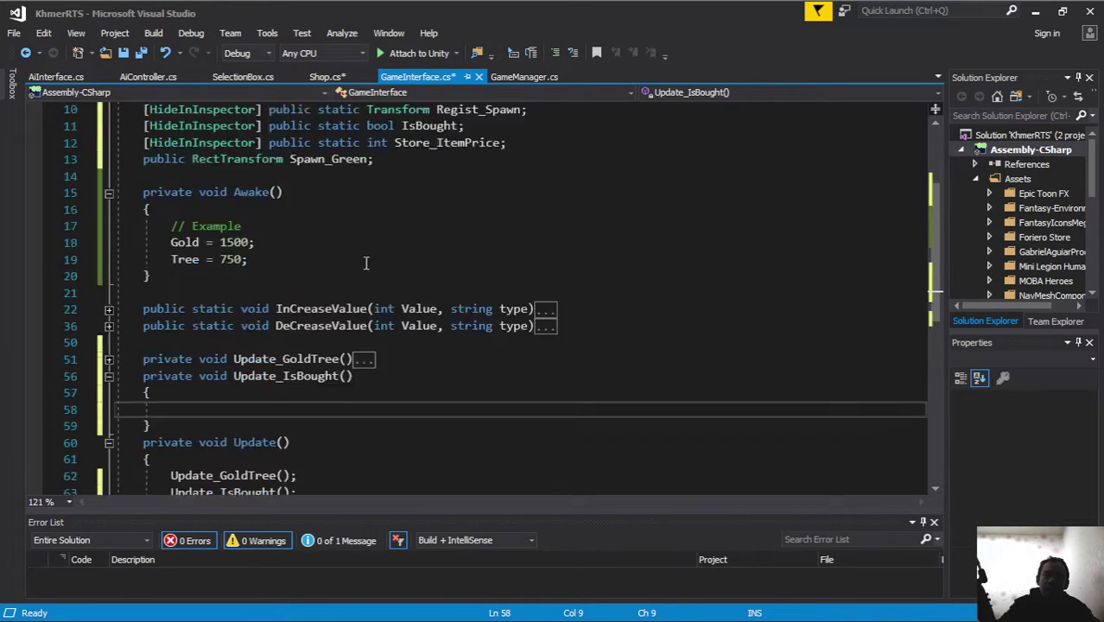
{"action": "scroll", "coordinate": [371, 263], "scroll_direction": "up", "scroll_amount": 3}
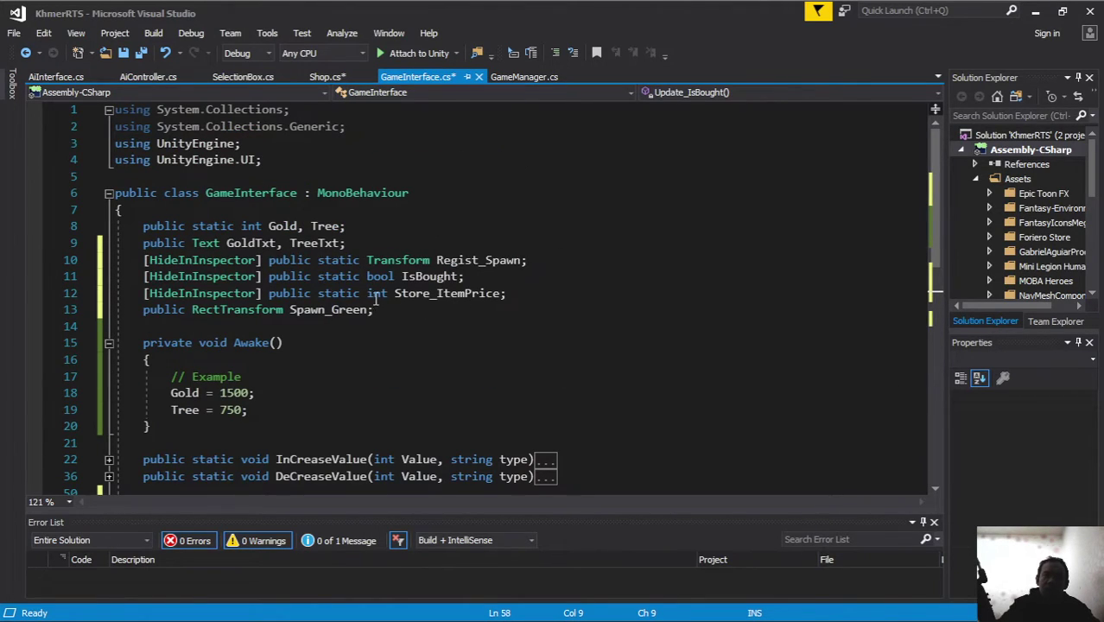
{"action": "left_click_drag", "start_coordinate": [423, 275], "coordinate": [367, 277]}
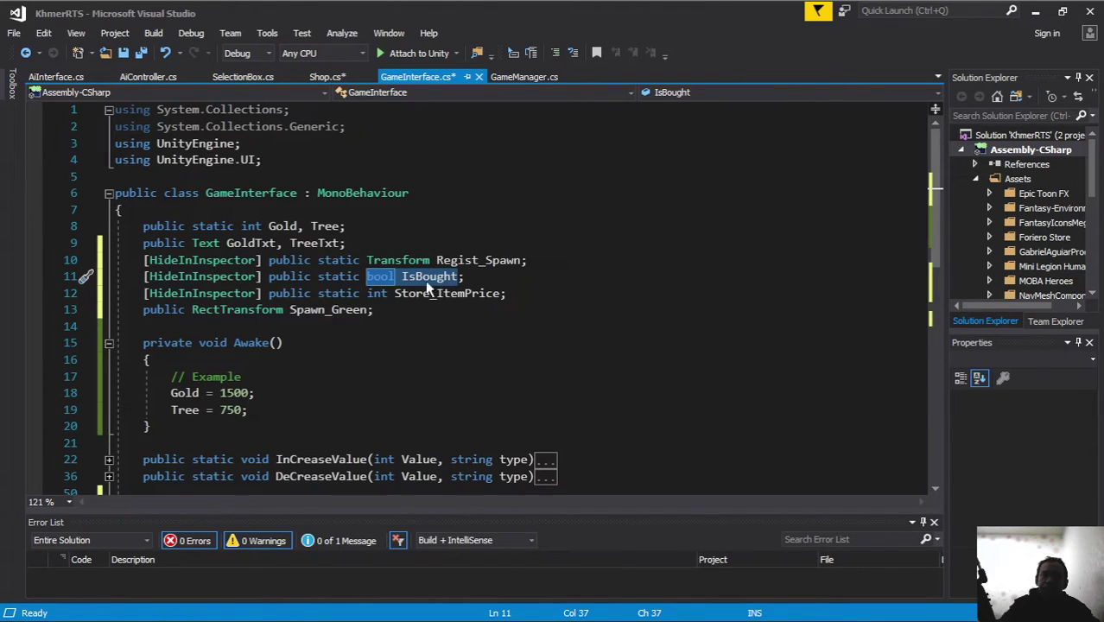
{"action": "scroll", "coordinate": [397, 277], "scroll_direction": "down", "scroll_amount": 7}
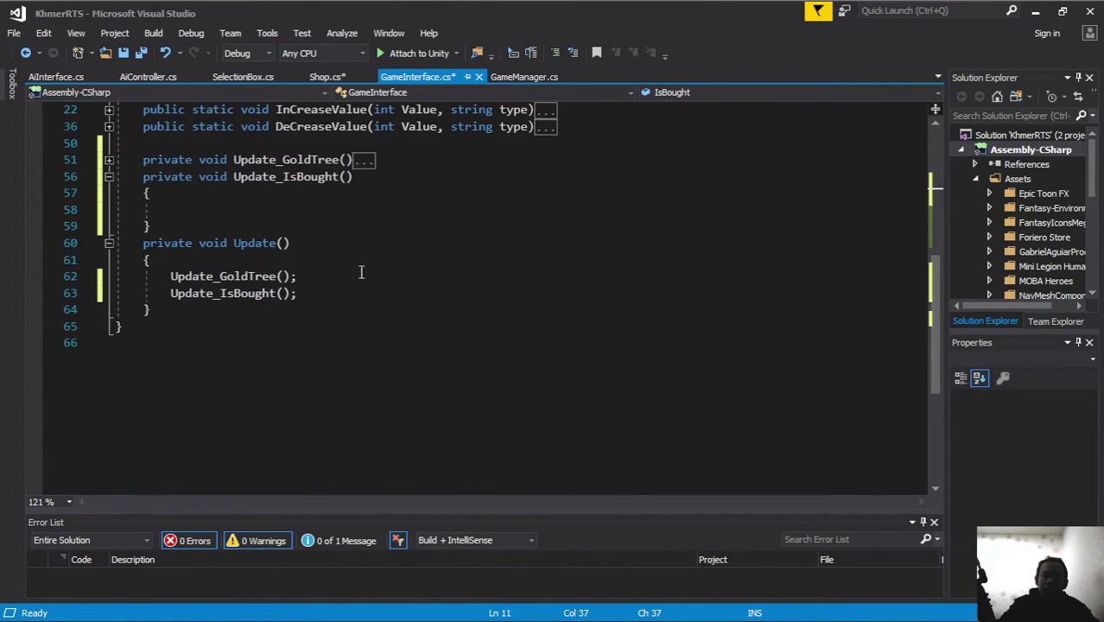
Start an if statement inside Update_IsBought, reverting the unwanted if-block snippet expansion
{"action": "left_click", "coordinate": [193, 207]}
{"action": "type", "text": "if"}
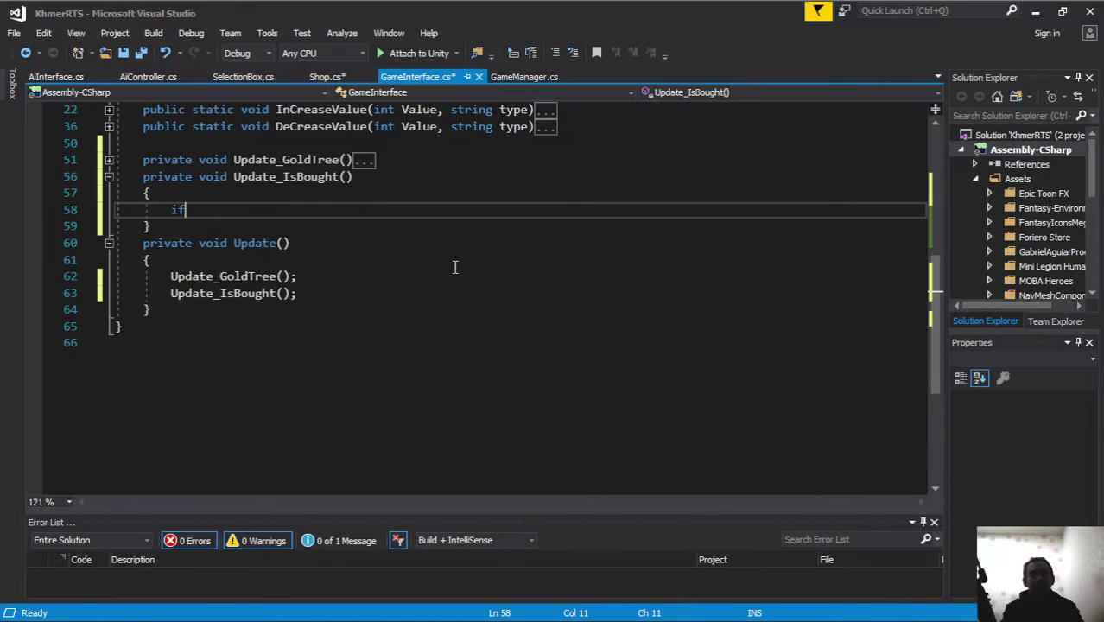
{"action": "key", "text": "Tab"}
{"action": "key", "text": "Tab"}
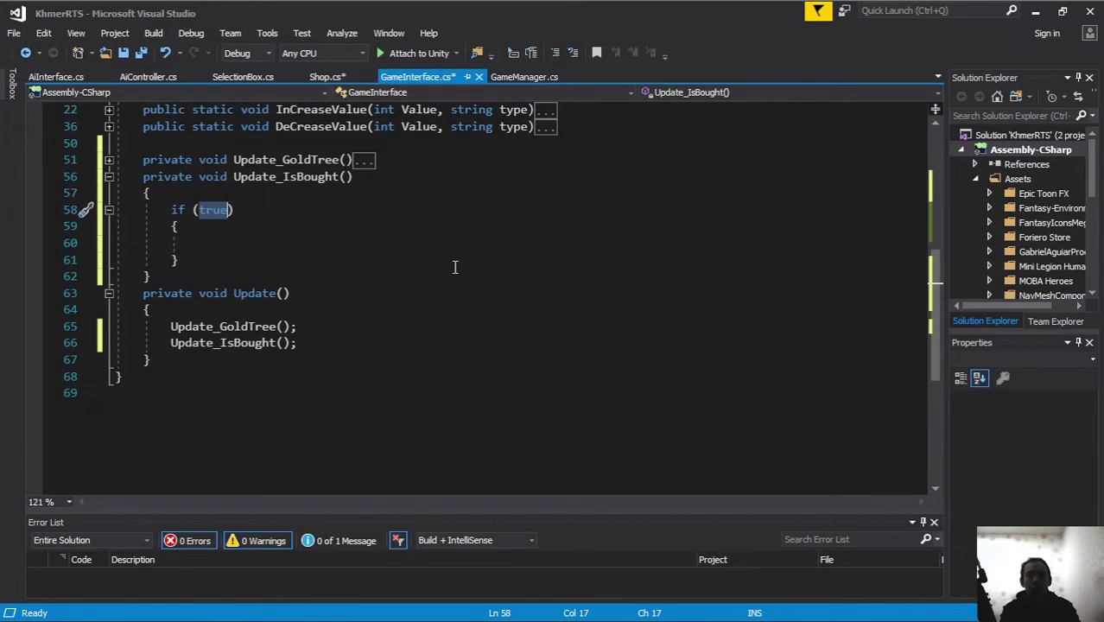
{"action": "key", "text": "ctrl+z"}
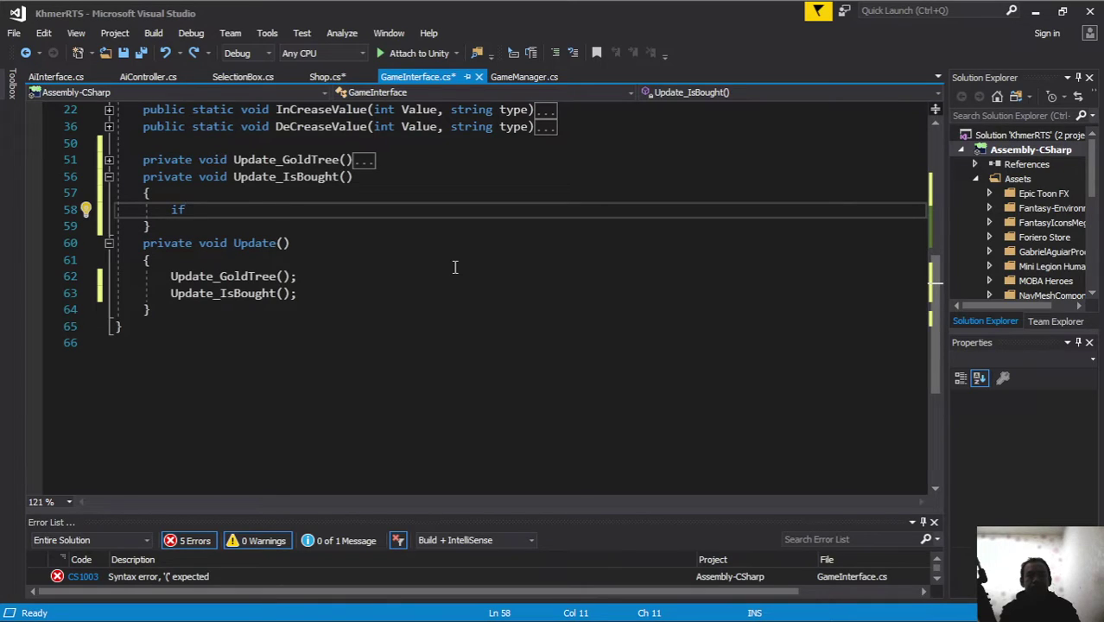
{"action": "key", "text": "BackSpace"}
{"action": "key", "text": "BackSpace"}
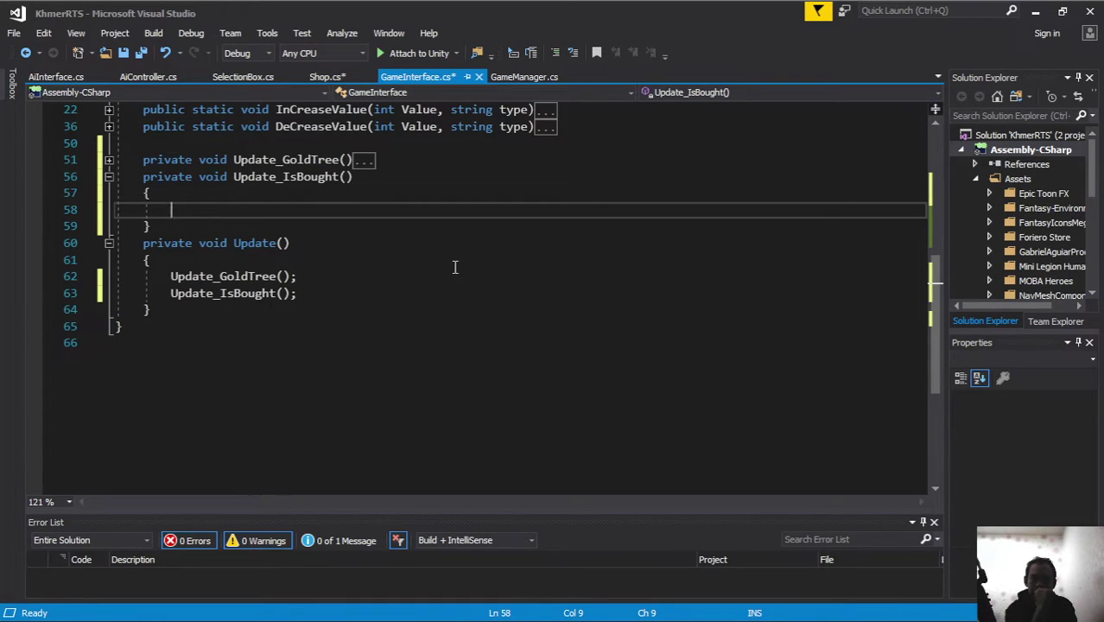
Write the guard 'if (!IsBought) return;', completing IsBought with IntelliSense
{"action": "type", "text": "if"}
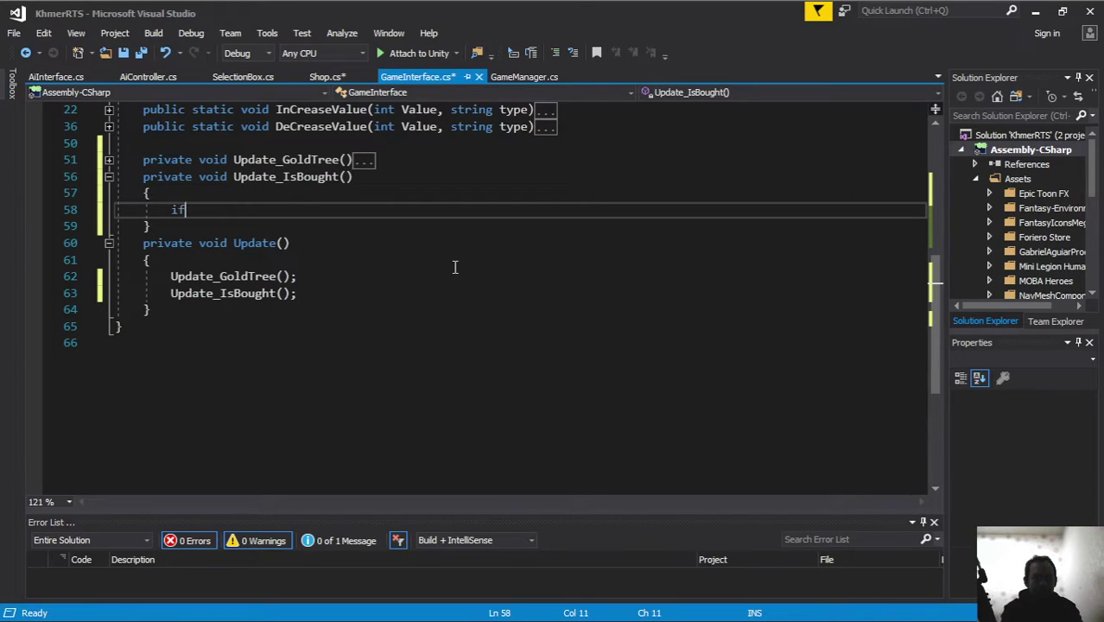
{"action": "type", "text": " ("}
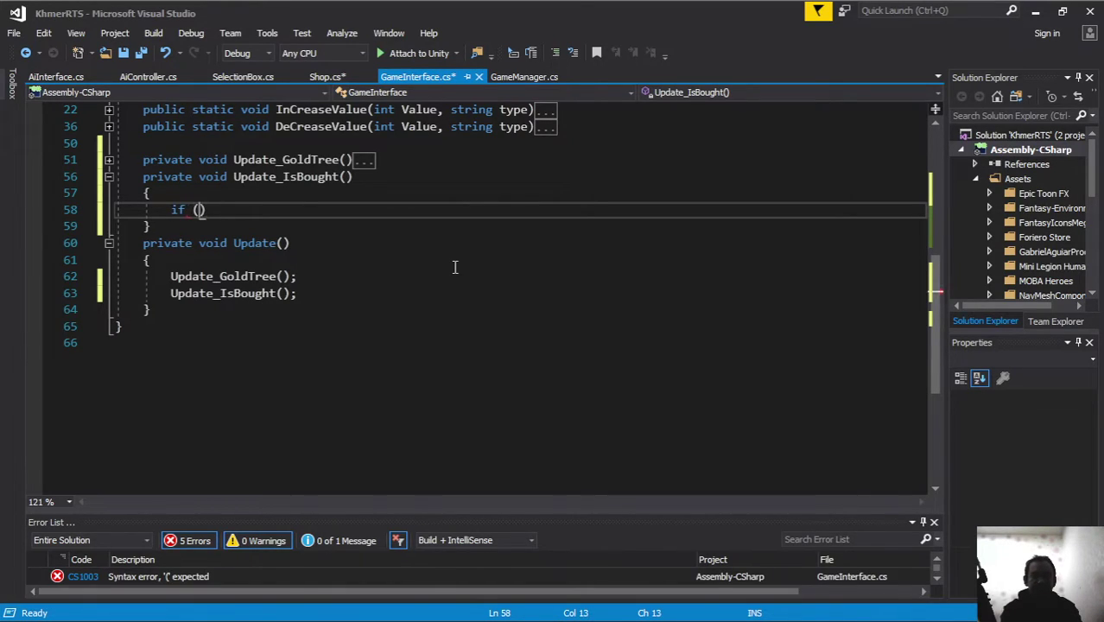
{"action": "type", "text": "!isbo"}
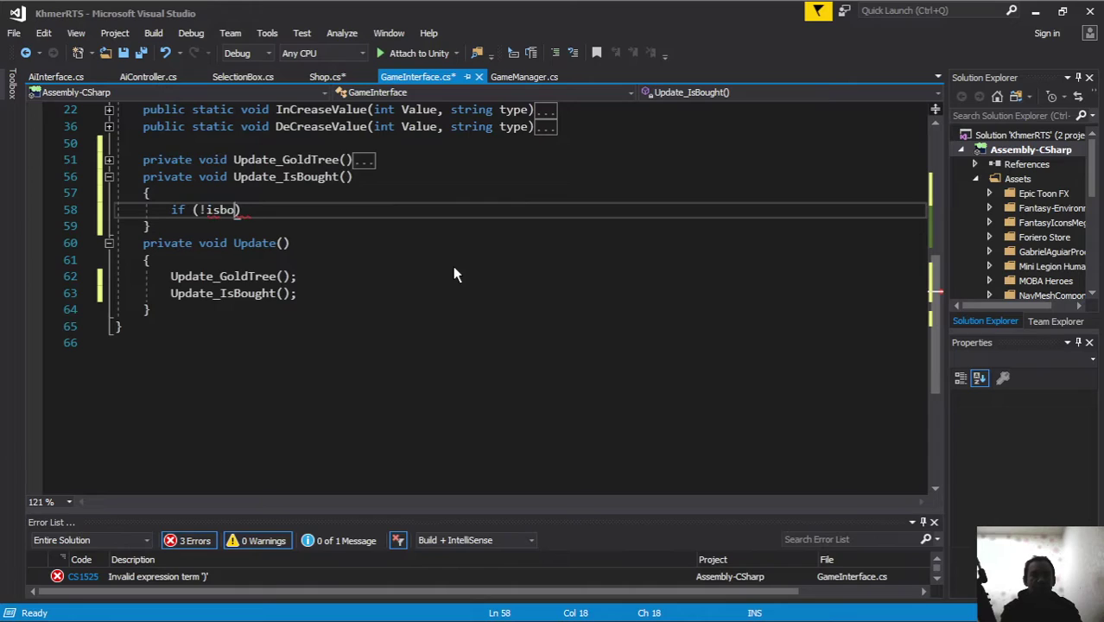
{"action": "type", "text": "sActiveAndEnabled.o"}
{"action": "key", "text": "BackSpace"}
{"action": "key", "text": "BackSpace"}
{"action": "key", "text": "BackSpace"}
{"action": "key", "text": "BackSpace"}
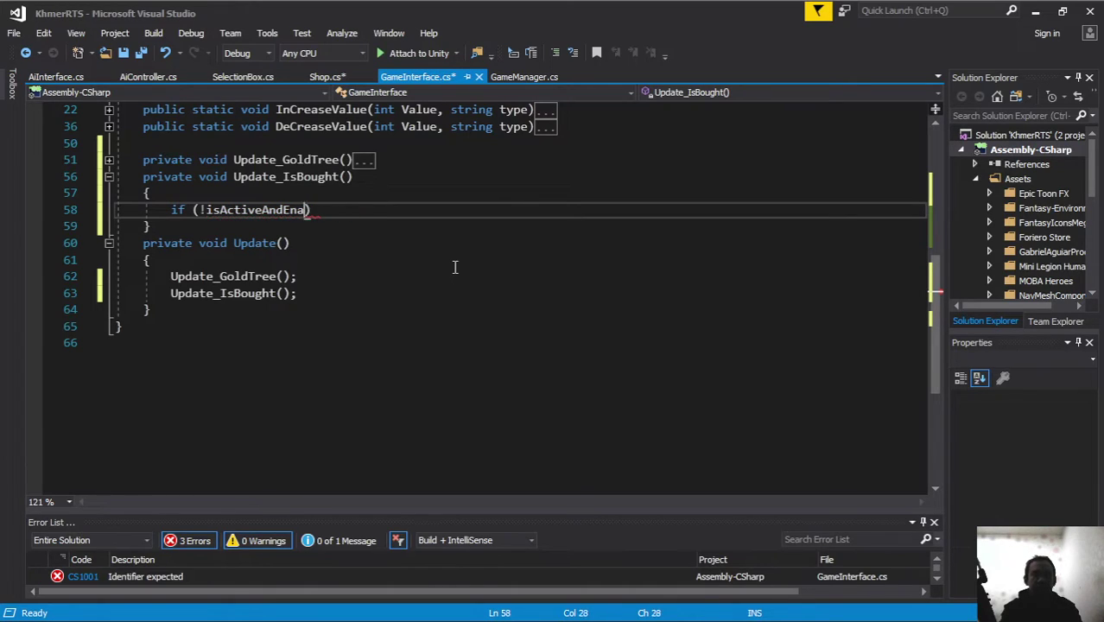
{"action": "key", "text": "BackSpace"}
{"action": "key", "text": "BackSpace"}
{"action": "key", "text": "BackSpace"}
{"action": "key", "text": "BackSpace"}
{"action": "key", "text": "BackSpace"}
{"action": "key", "text": "BackSpace"}
{"action": "key", "text": "BackSpace"}
{"action": "type", "text": "."}
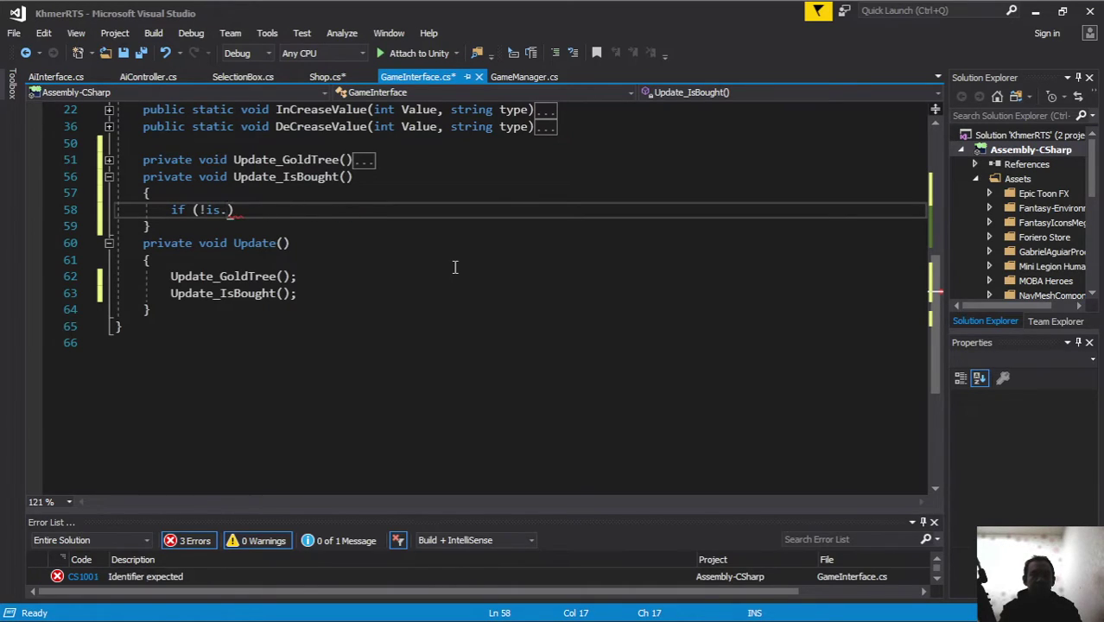
{"action": "type", "text": "boug"}
{"action": "key", "text": "BackSpace"}
{"action": "key", "text": "BackSpace"}
{"action": "key", "text": "BackSpace"}
{"action": "key", "text": "BackSpace"}
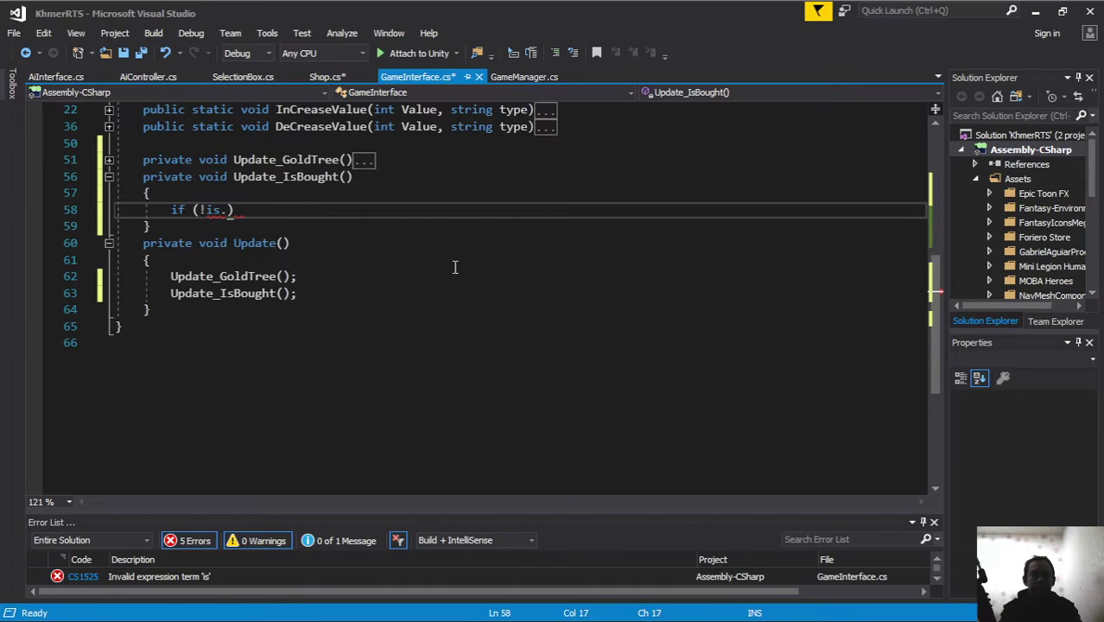
{"action": "key", "text": "BackSpace"}
{"action": "key", "text": "BackSpace"}
{"action": "key", "text": "BackSpace"}
{"action": "type", "text": "is"}
{"action": "key", "text": "ctrl+space"}
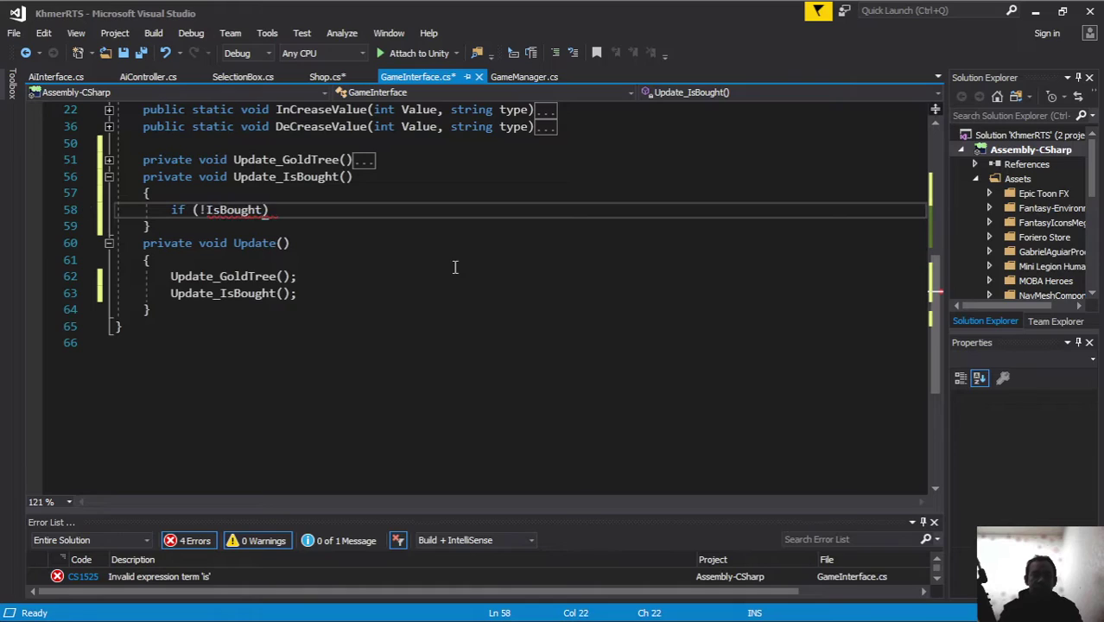
{"action": "type", "text": ")"}
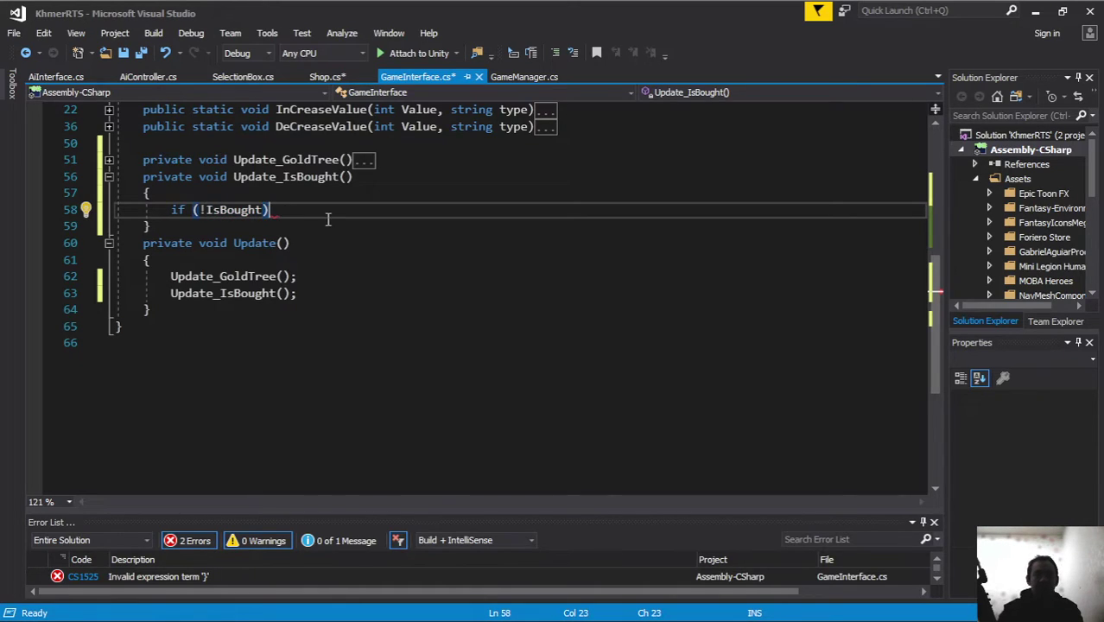
{"action": "type", "text": " return;"}
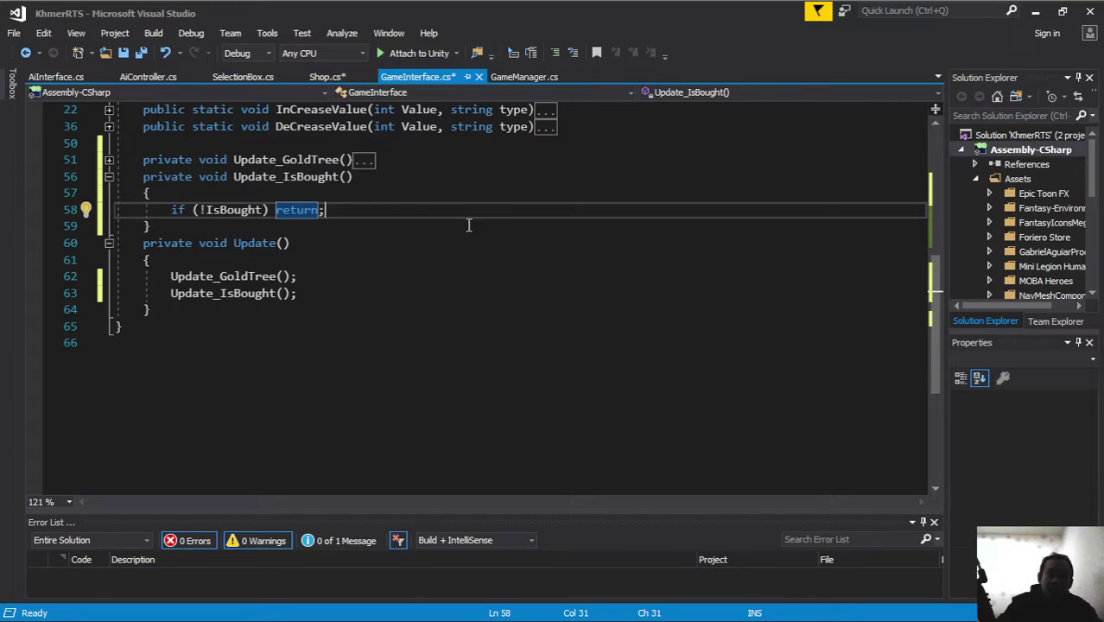
{"action": "double_click", "coordinate": [226, 209]}
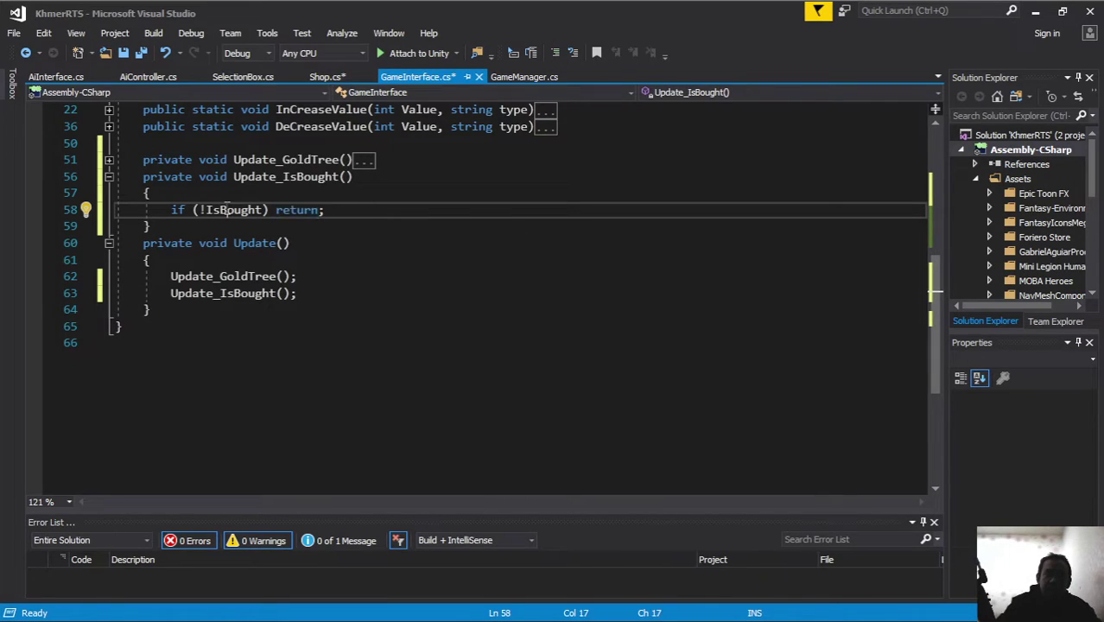
{"action": "scroll", "coordinate": [445, 199], "scroll_direction": "up", "scroll_amount": 5}
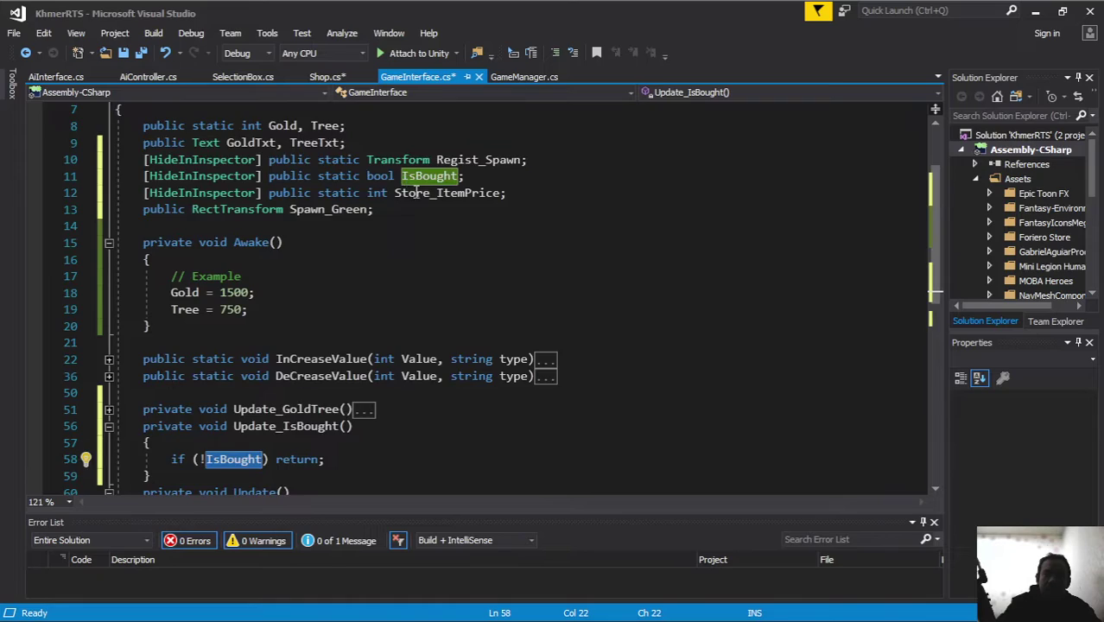
Add a blank line after the early return and look up the Spawn_Green field declaration
{"action": "scroll", "coordinate": [415, 193], "scroll_direction": "down", "scroll_amount": 3}
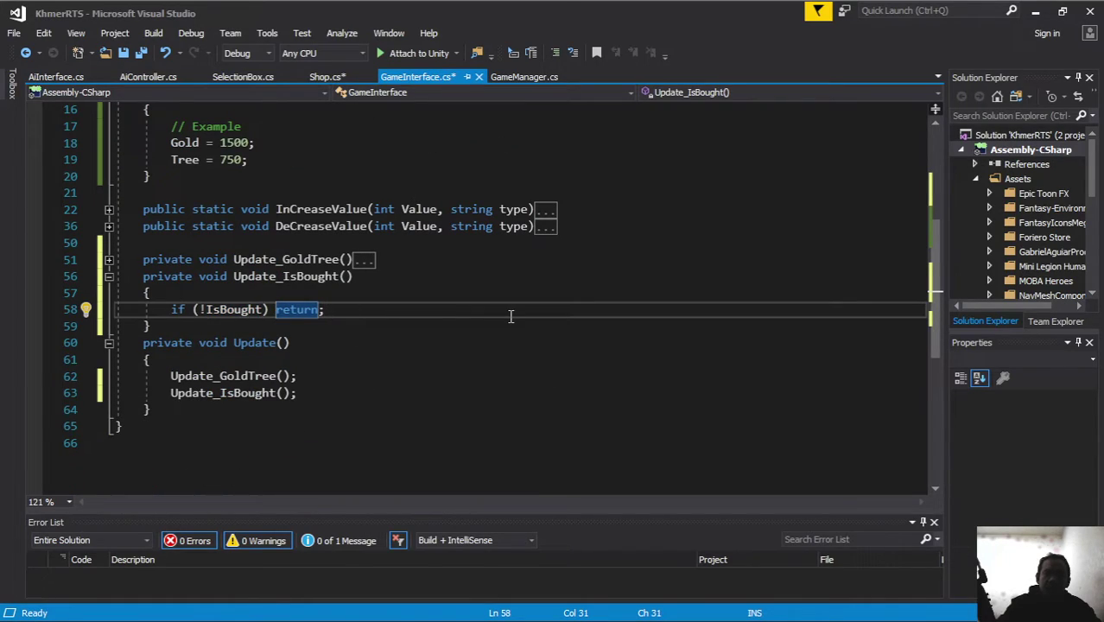
{"action": "key", "text": "Return"}
{"action": "key", "text": "Return"}
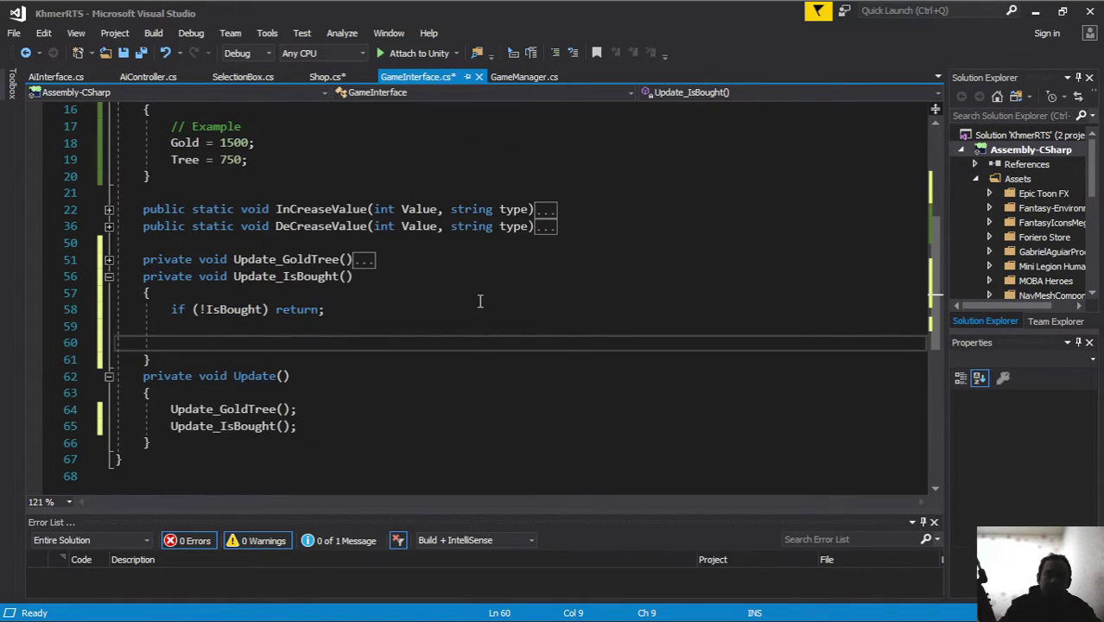
{"action": "scroll", "coordinate": [480, 300], "scroll_direction": "down", "scroll_amount": 2}
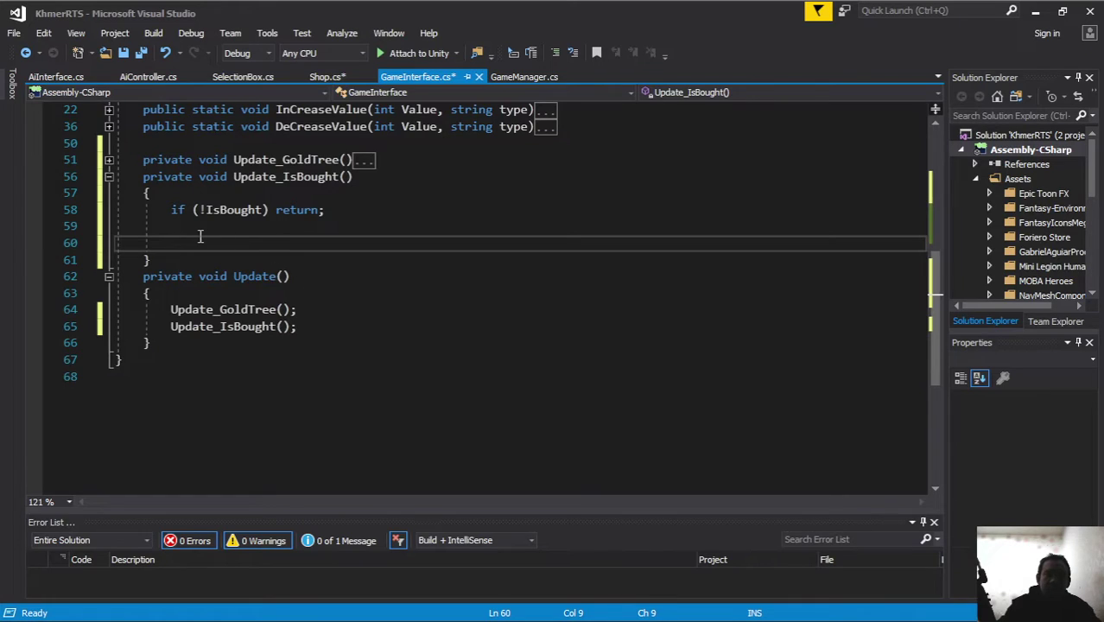
{"action": "scroll", "coordinate": [276, 236], "scroll_direction": "up", "scroll_amount": 6}
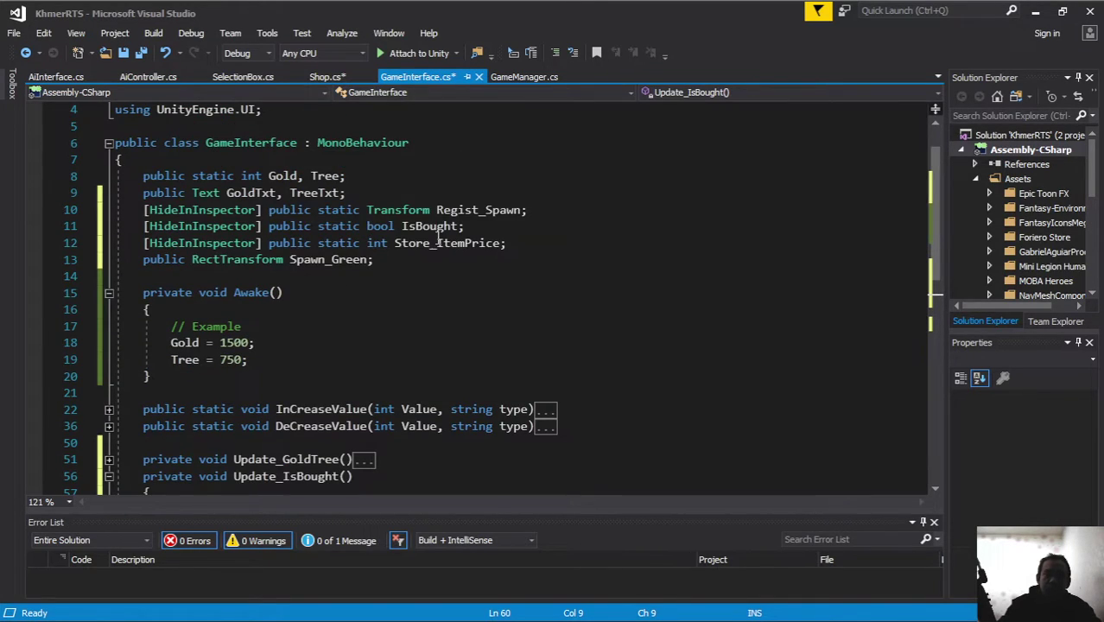
{"action": "left_click", "coordinate": [328, 259]}
{"action": "double_click", "coordinate": [328, 259]}
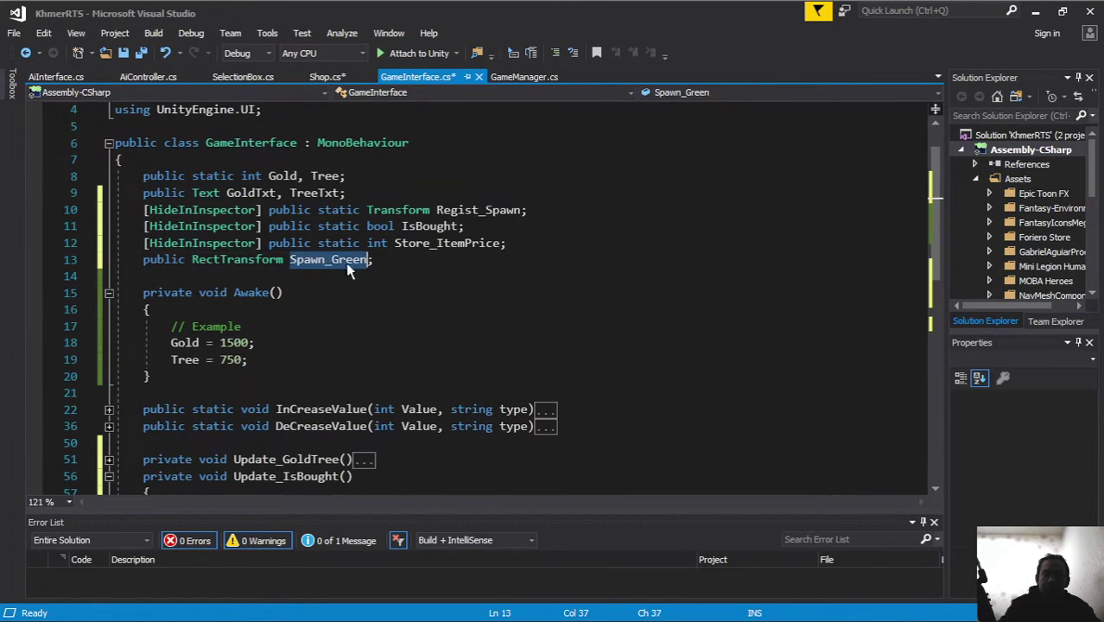
{"action": "scroll", "coordinate": [353, 263], "scroll_direction": "down", "scroll_amount": 2}
{"action": "scroll", "coordinate": [353, 264], "scroll_direction": "down", "scroll_amount": 2}
Save all modified scripts and switch to the Unity editor's SampleScene
{"action": "left_click", "coordinate": [192, 334]}
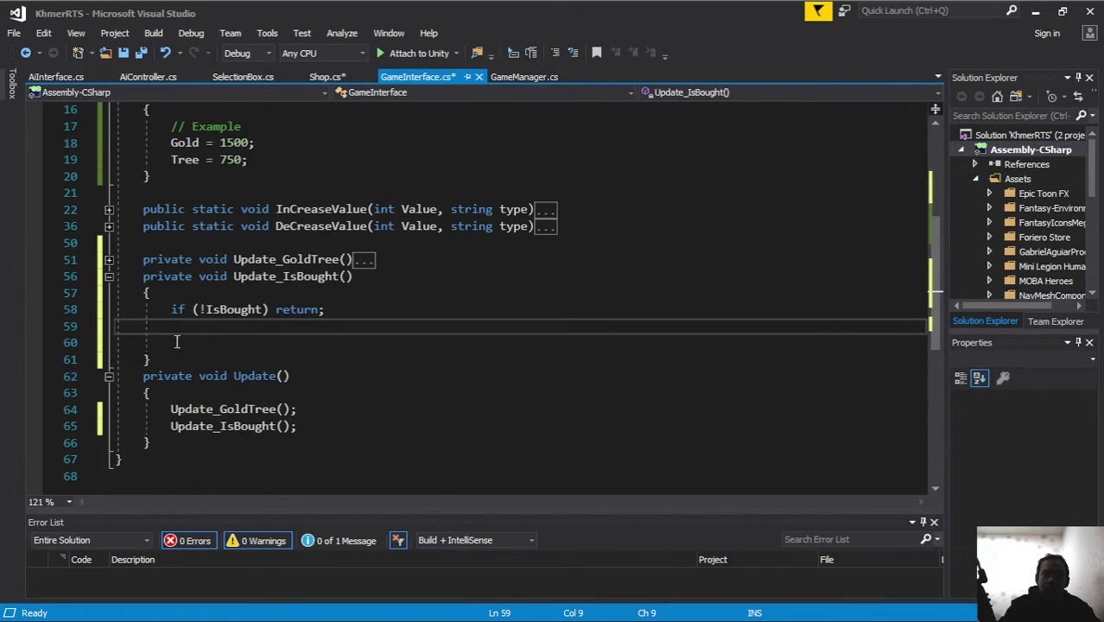
{"action": "left_click", "coordinate": [187, 342]}
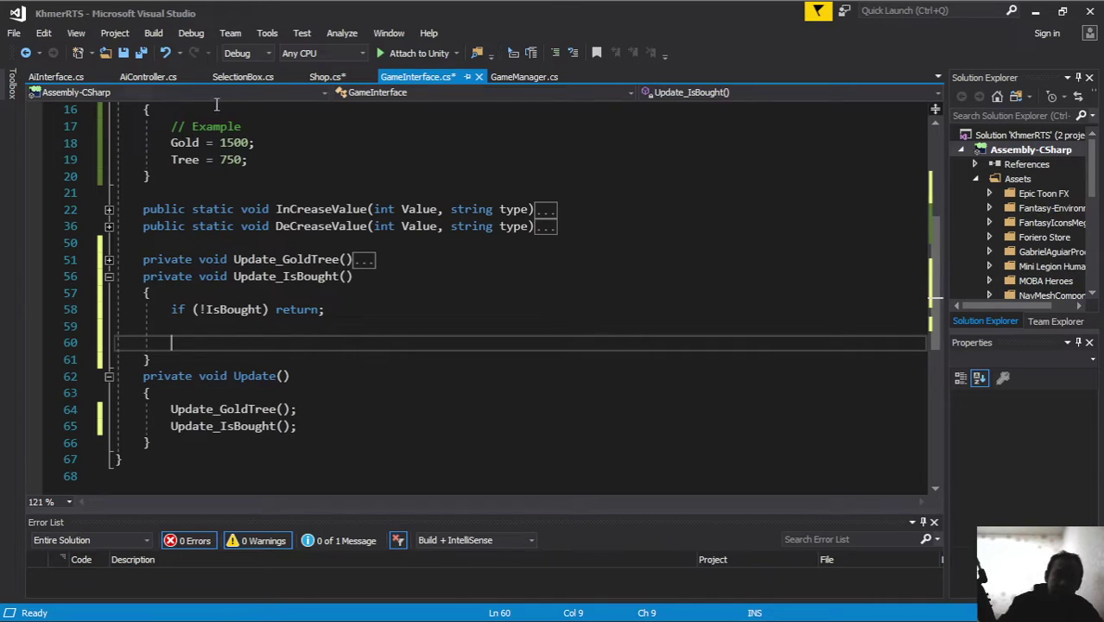
{"action": "left_click", "coordinate": [143, 53]}
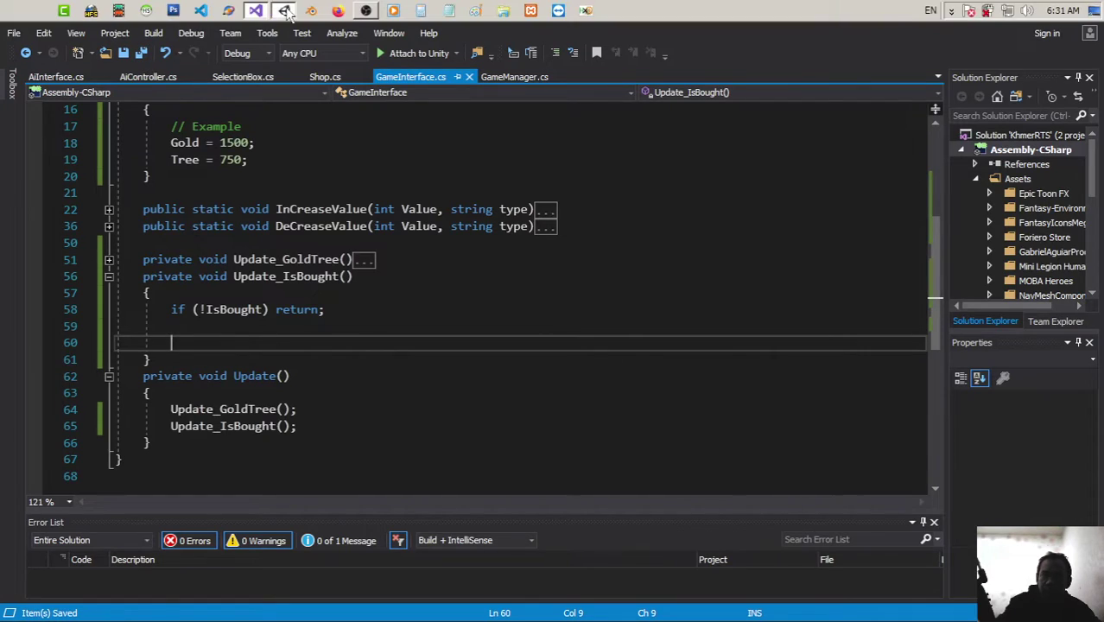
{"action": "key", "text": "alt+Tab"}
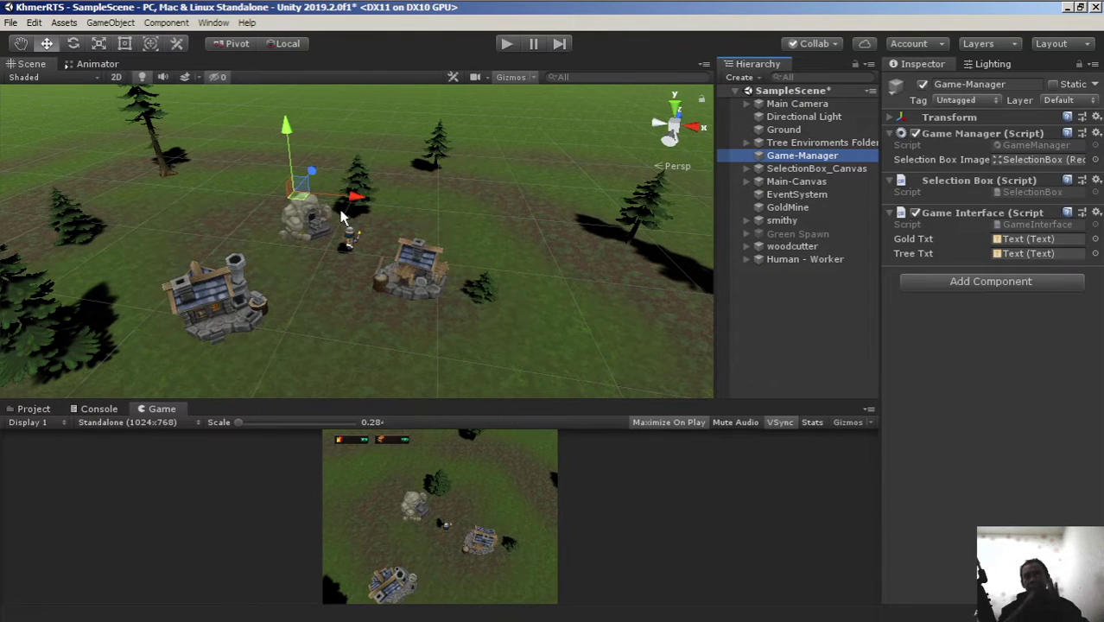